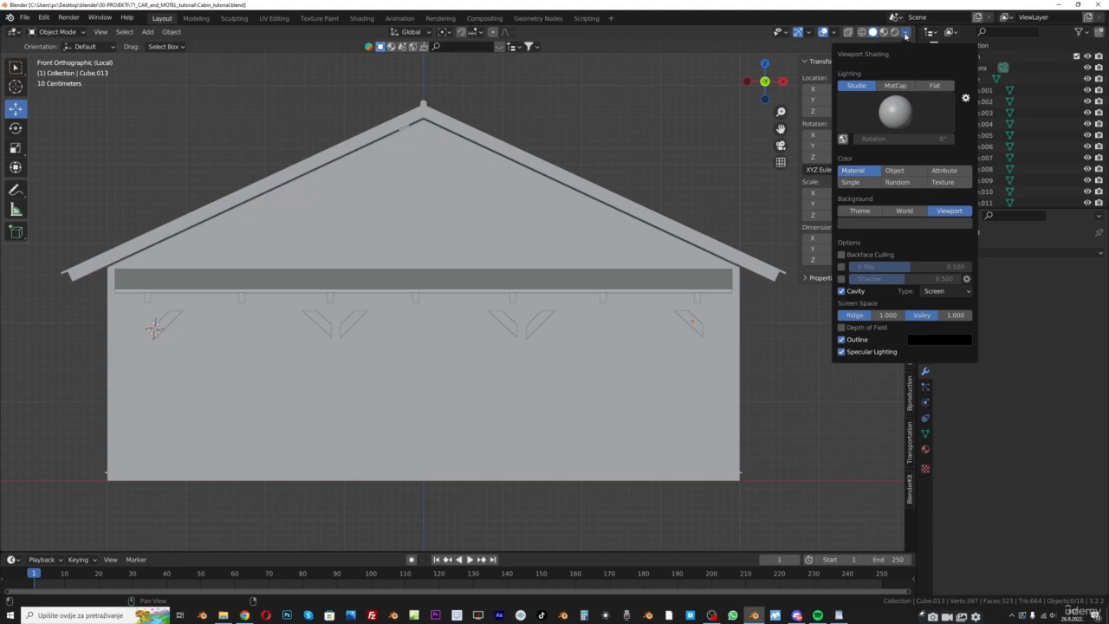
Set the viewport shading's cavity type to Both after comparing it with Screen and World
click(936, 291)
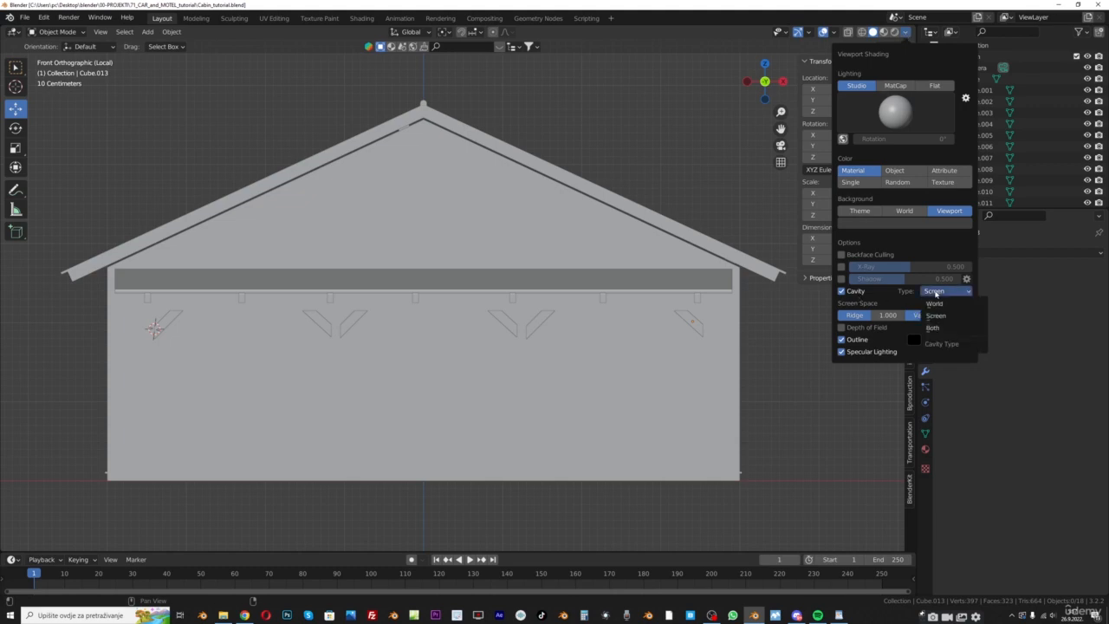
click(928, 316)
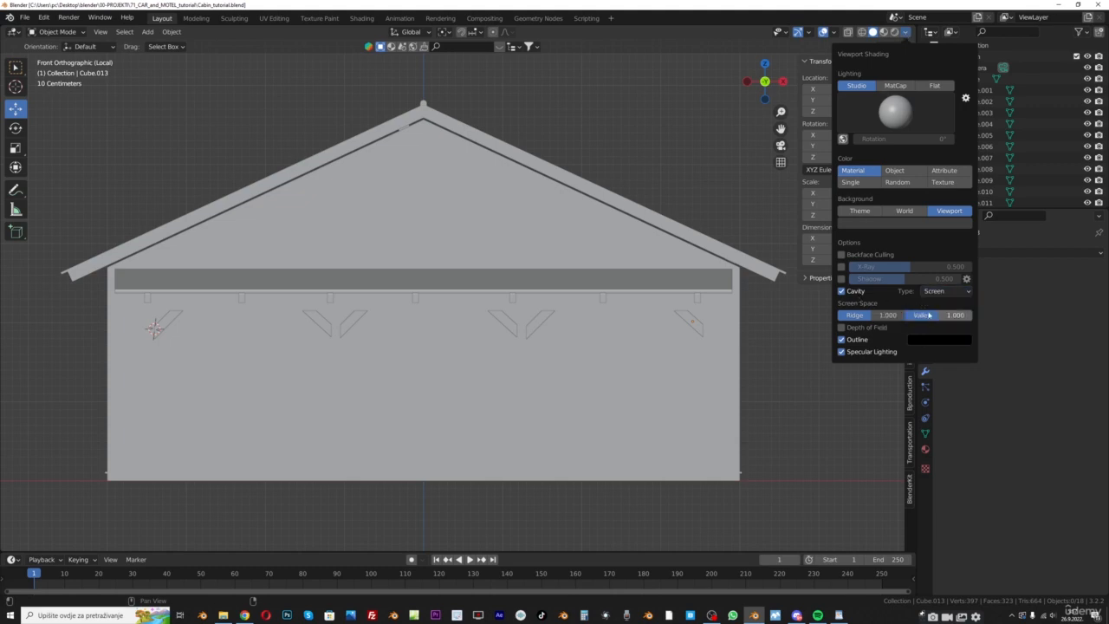
click(935, 291)
click(953, 304)
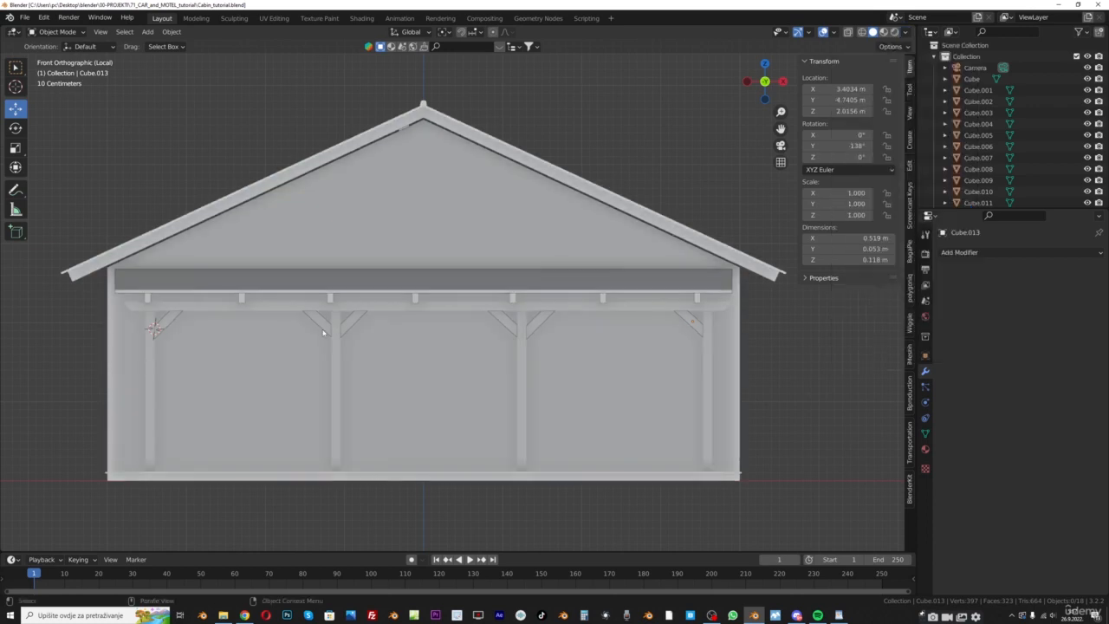
click(908, 47)
click(905, 32)
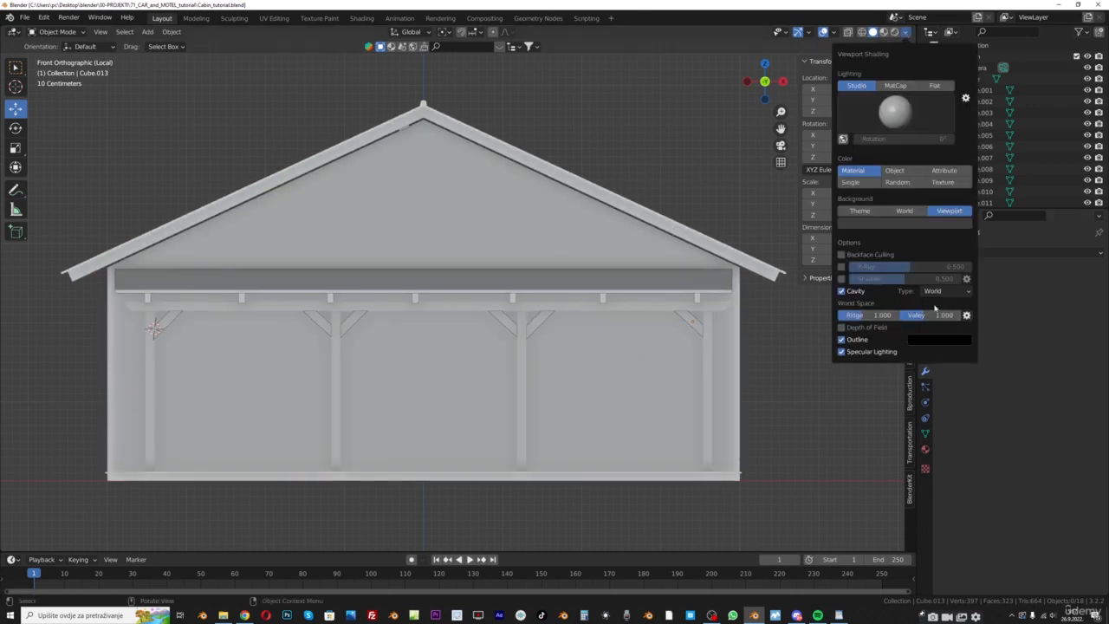
click(942, 291)
click(941, 328)
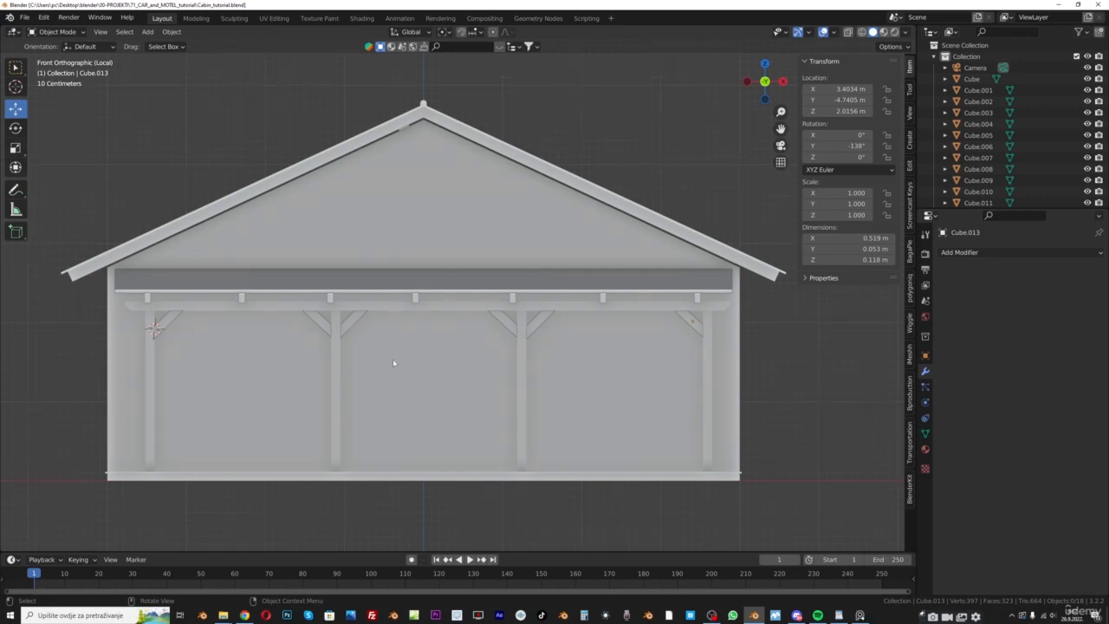
Add a cube and move it along X to the middle of the cabin front, at about X 0.06 m
key(shift+a)
mouse_move(343, 251)
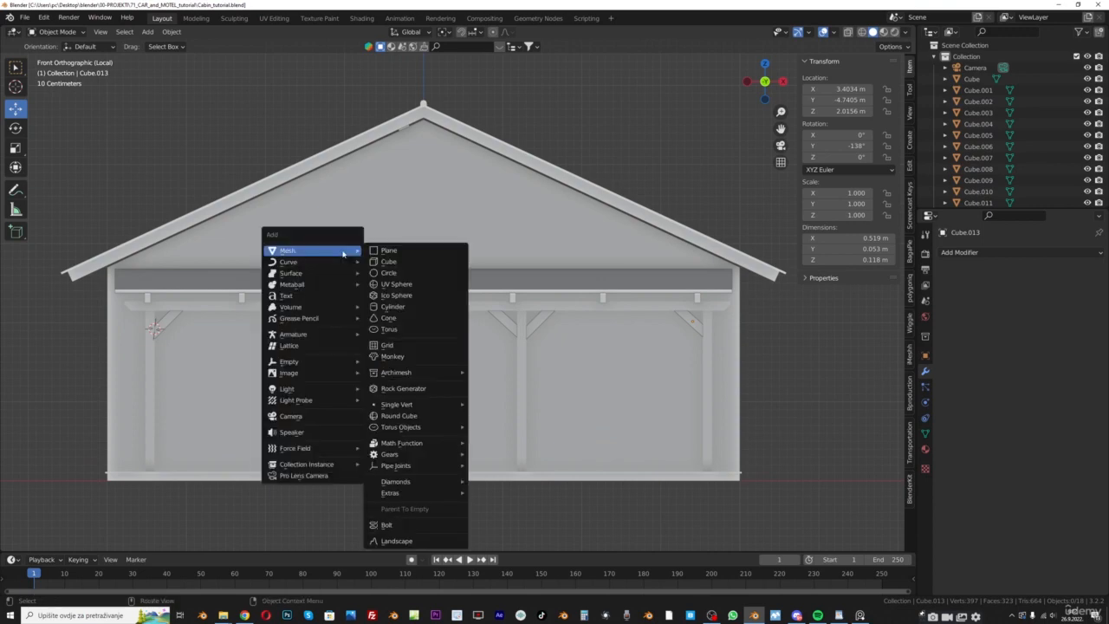
click(388, 261)
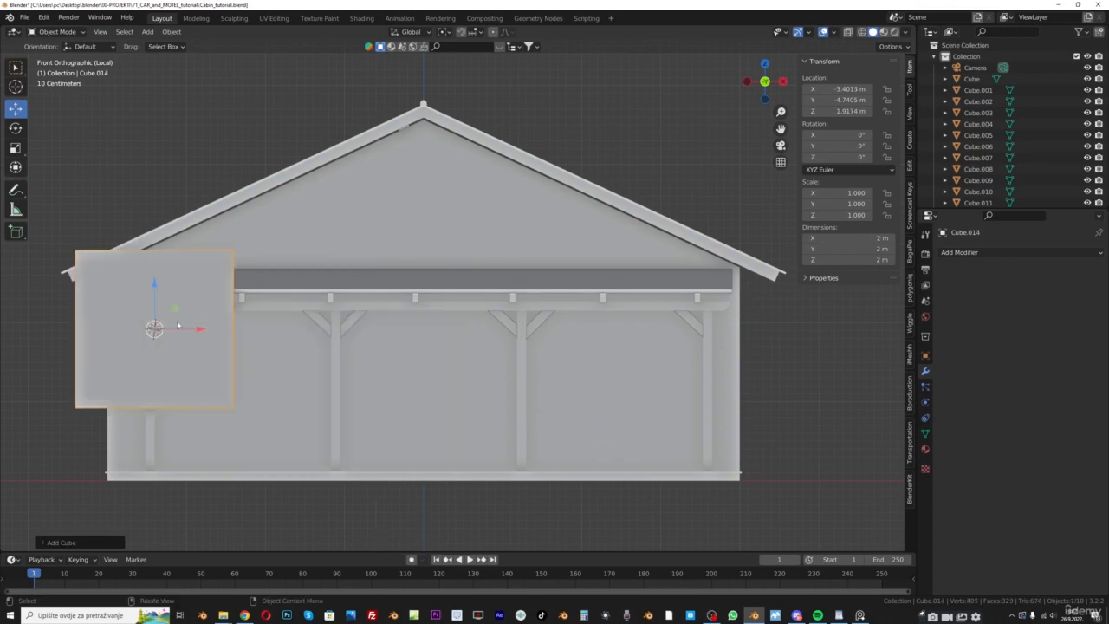
drag(200, 328, 473, 329)
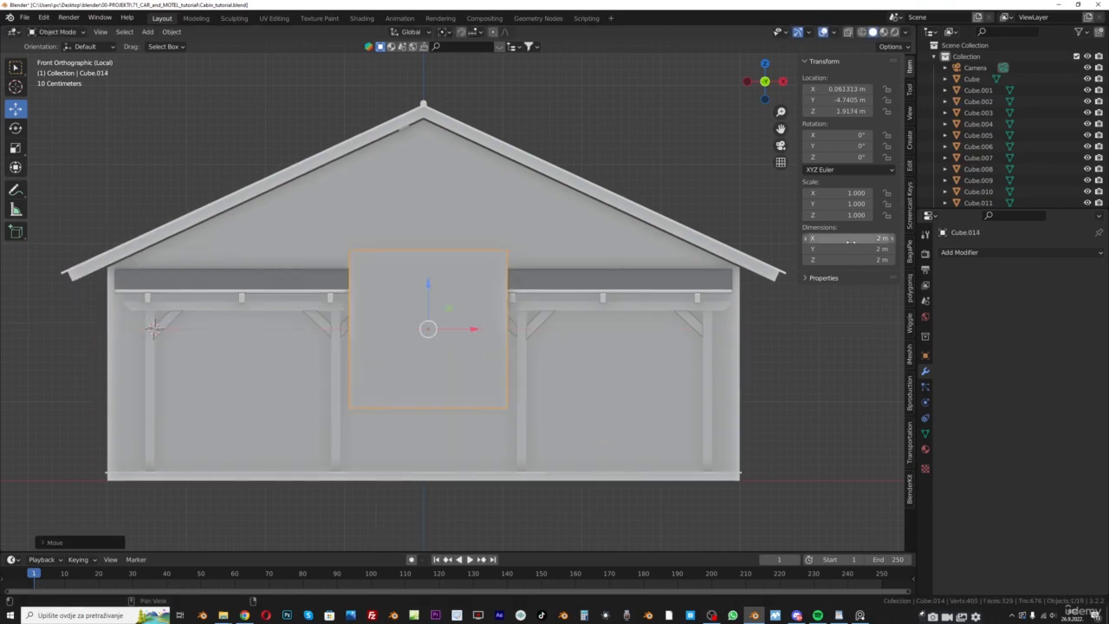
Set the cube's dimensions to 1 m on all axes and lower it to just above the porch floor
click(857, 235)
text(1)
key(Return)
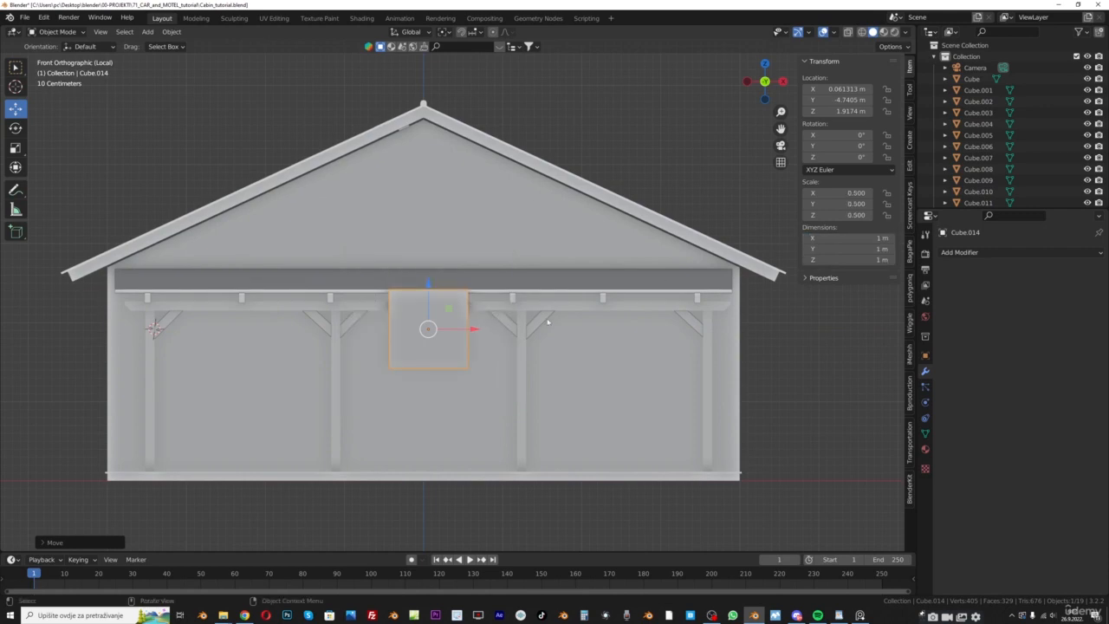
drag(438, 280, 437, 382)
Bevel the cabin front wall's vertical centre edge into a door strip slightly wider than the 1 m reference cube
click(437, 349)
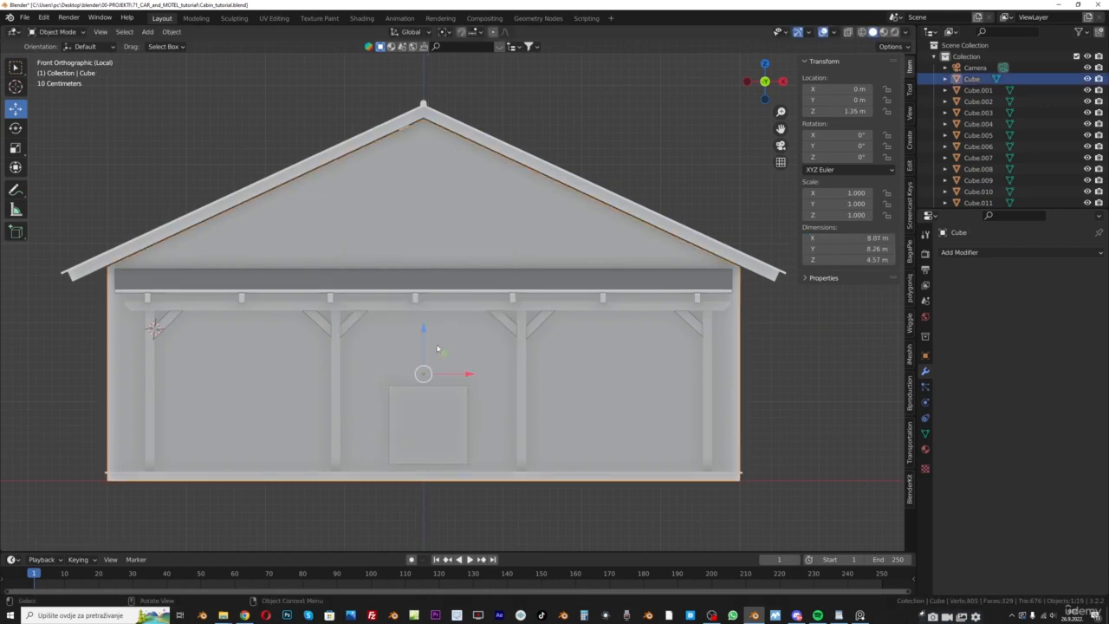
click(49, 33)
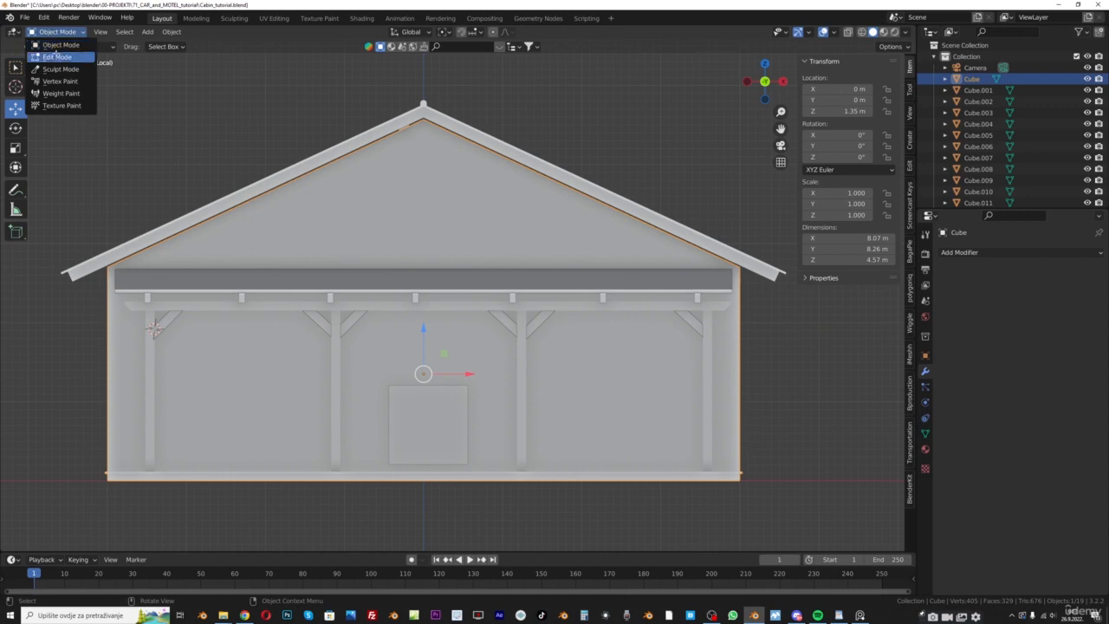
click(55, 55)
click(106, 32)
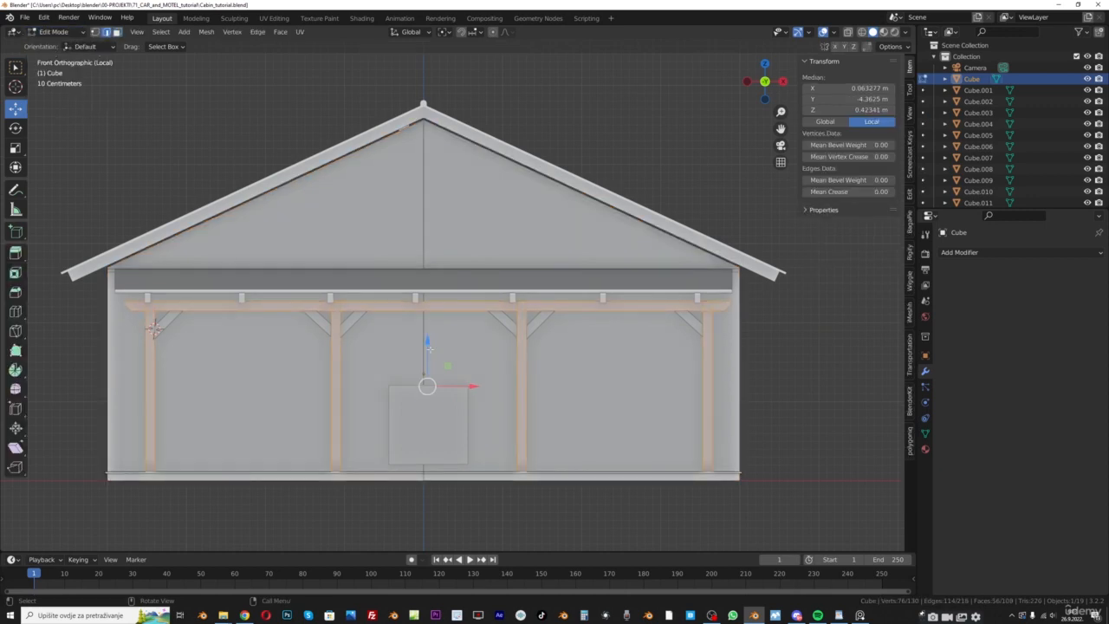
click(424, 349)
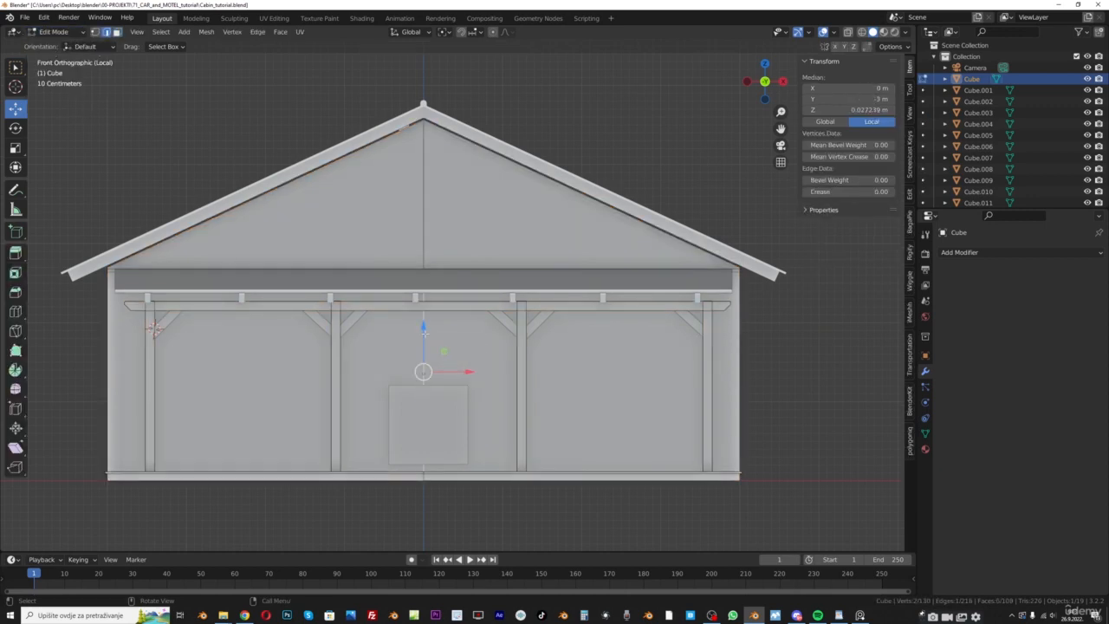
key(ctrl+b)
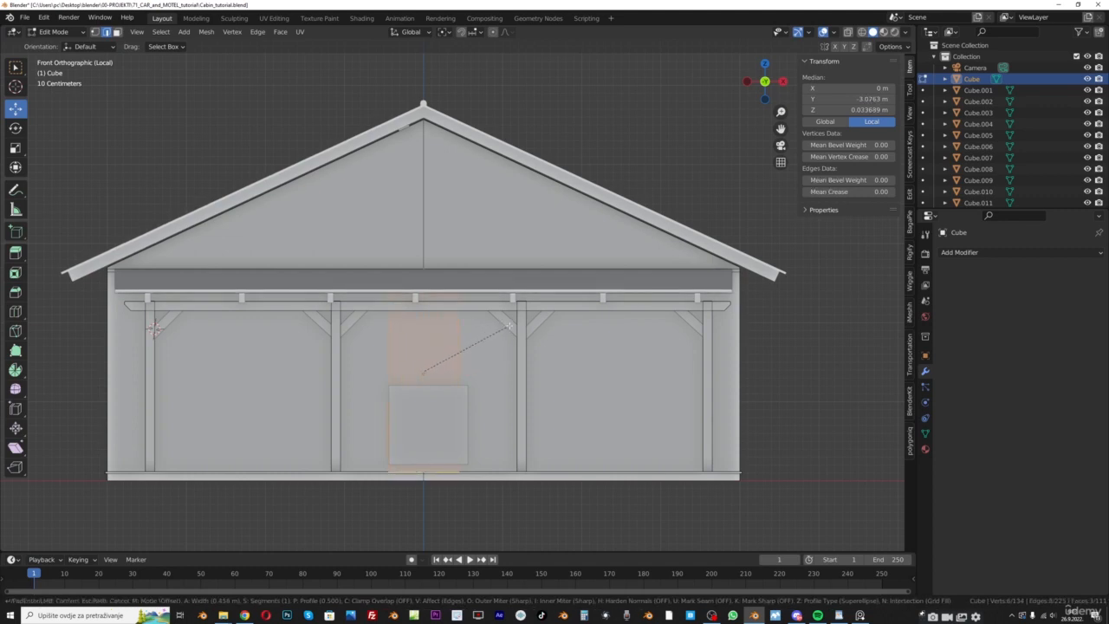
click(514, 328)
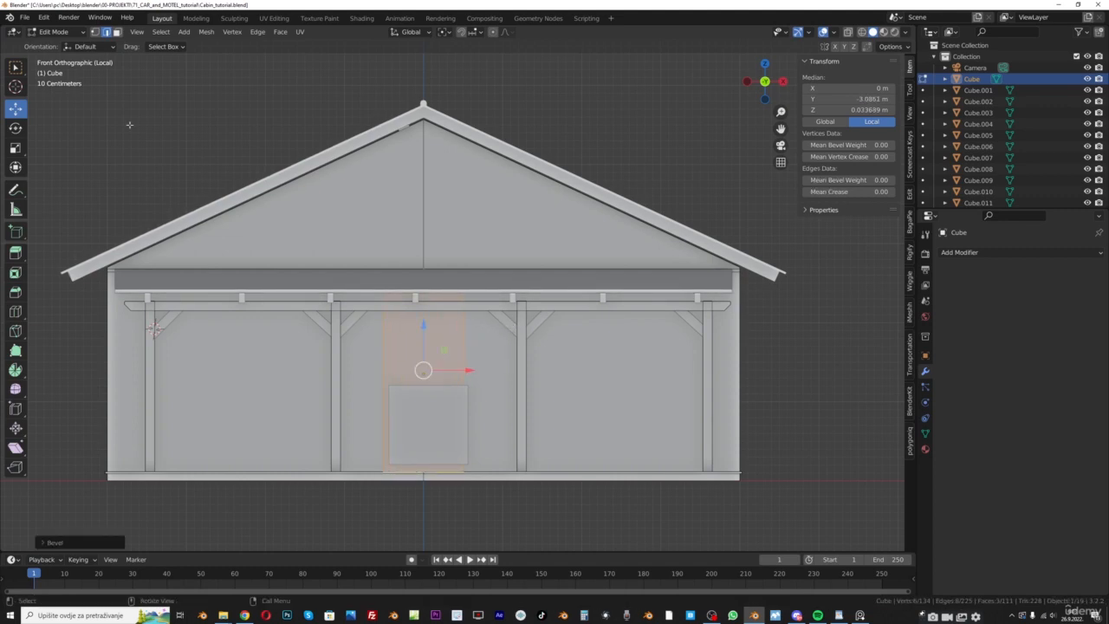
Return to Object Mode and delete the 1 m reference cube
click(53, 32)
click(52, 40)
click(437, 436)
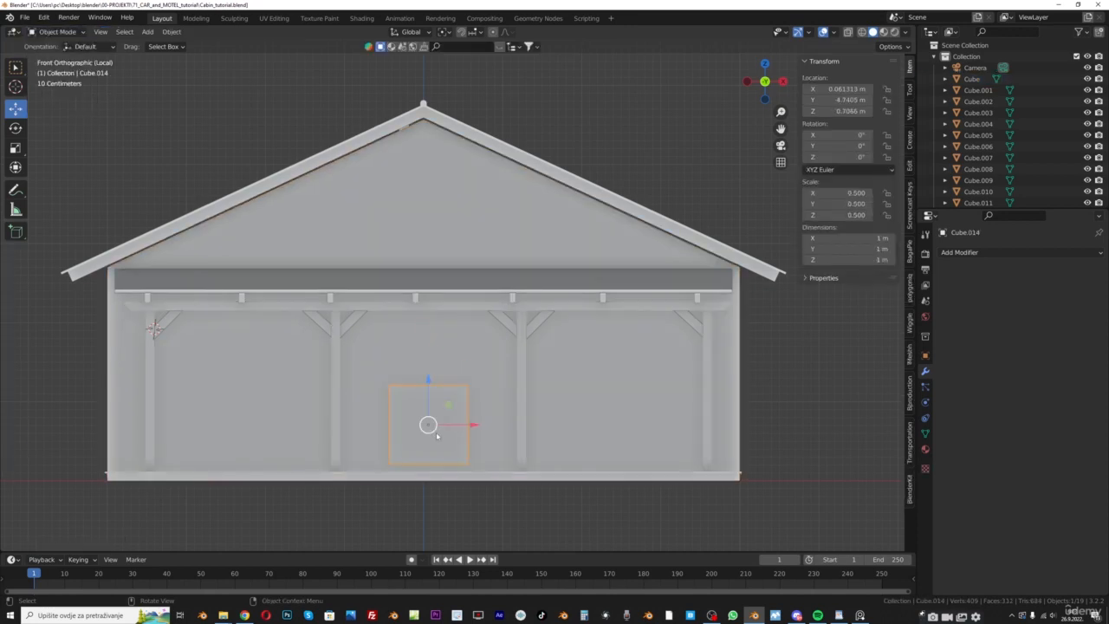
key(x)
click(436, 436)
Add a horizontal loop cut around the cabin walls and raise it to a local Z of about 0.80 m as the door's top
click(391, 352)
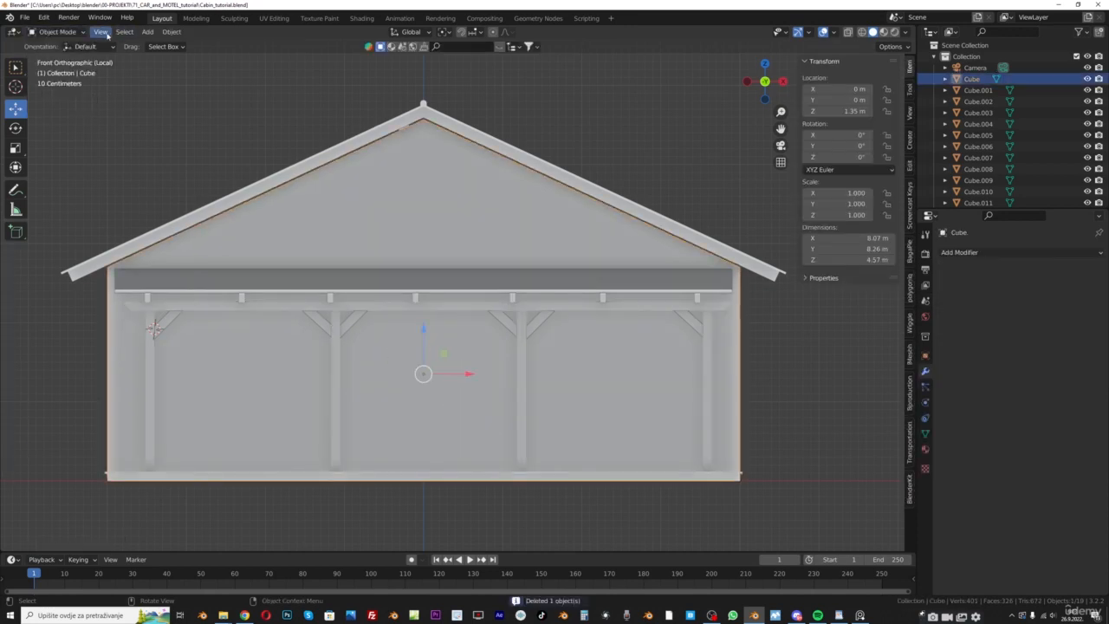
click(54, 31)
click(52, 57)
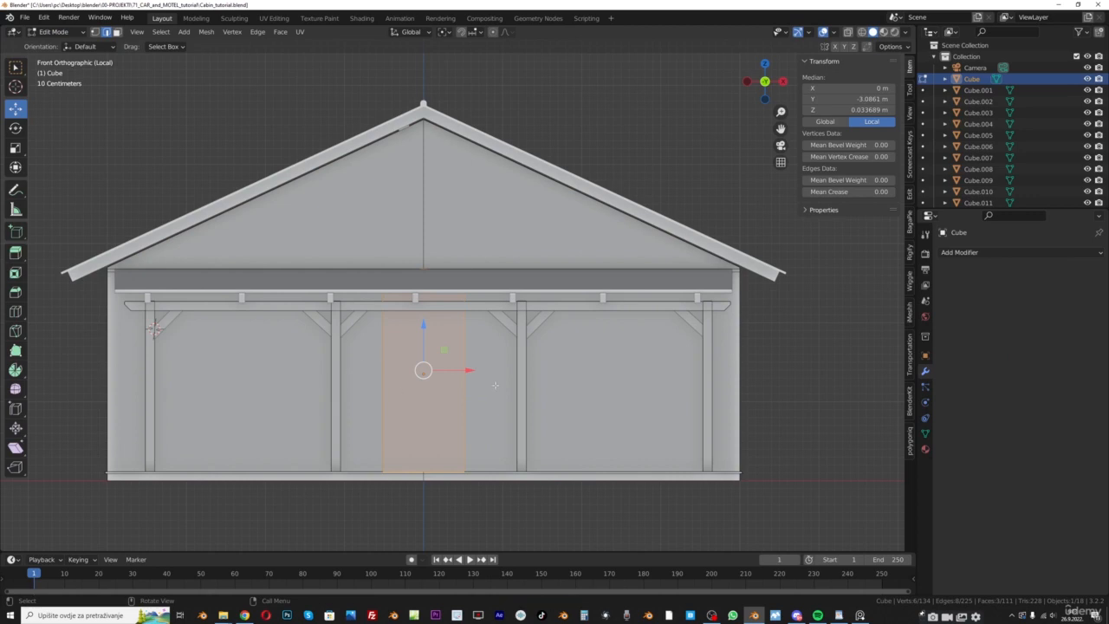
key(ctrl+r)
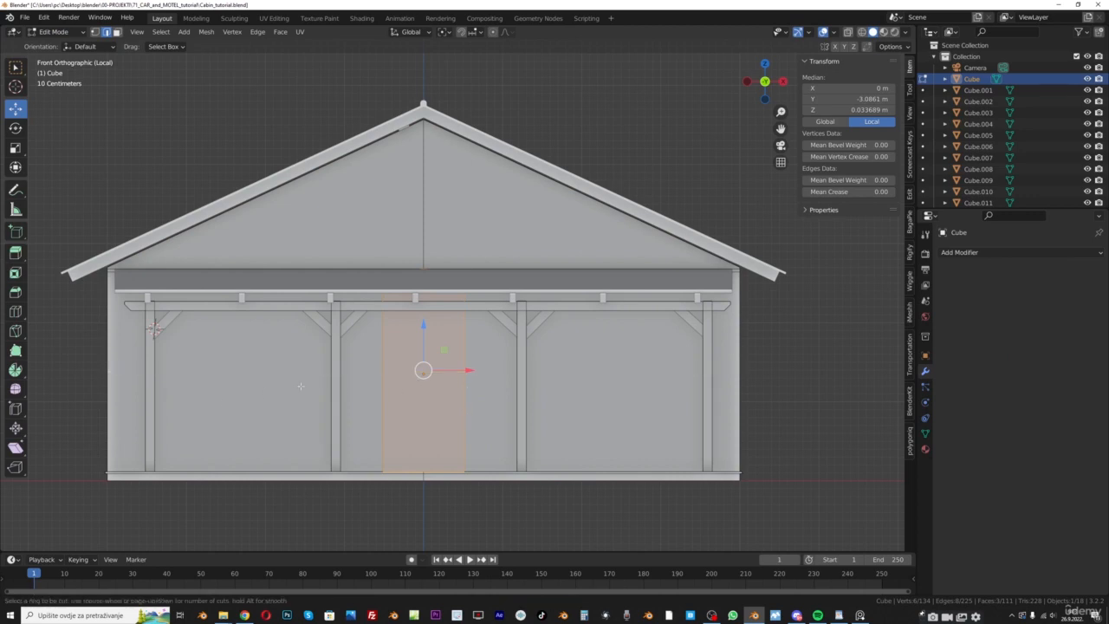
click(467, 370)
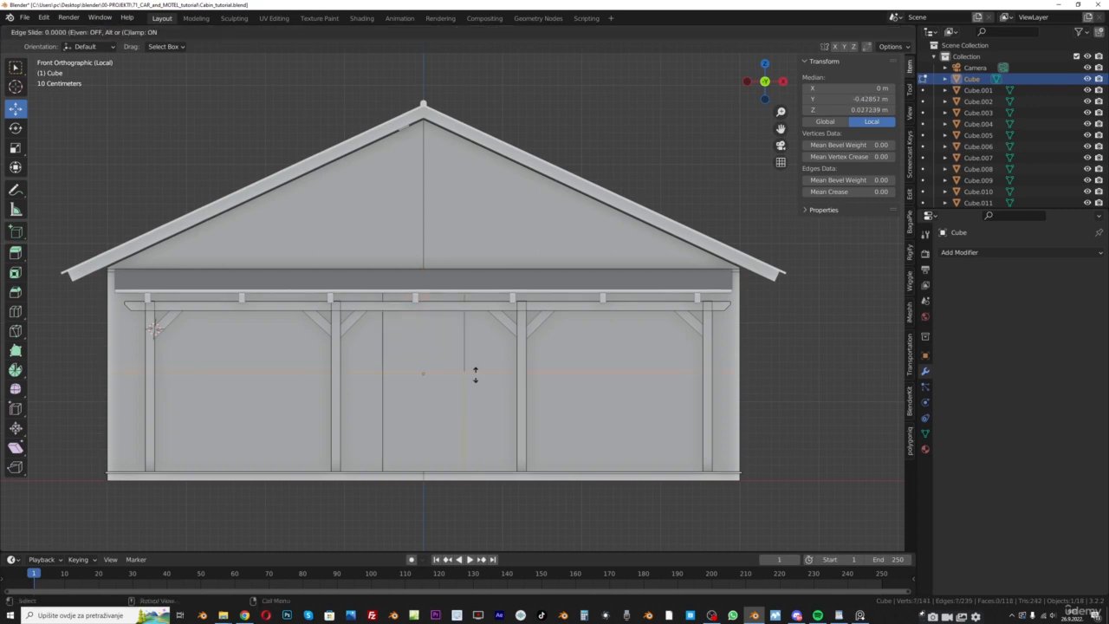
click(478, 310)
key(g)
key(z)
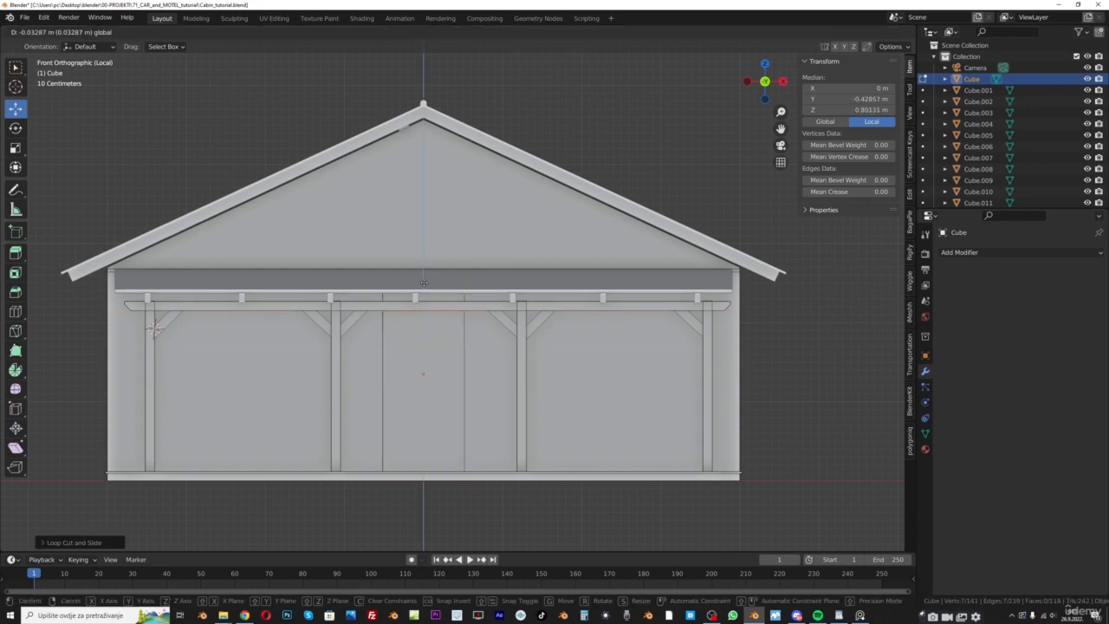
click(423, 283)
Extrude the door-shaped face of the front wall outward by about 0.03 m
middle_drag(423, 283, 450, 271)
scroll(451, 270, up, 1)
middle_drag(781, 134, 780, 129)
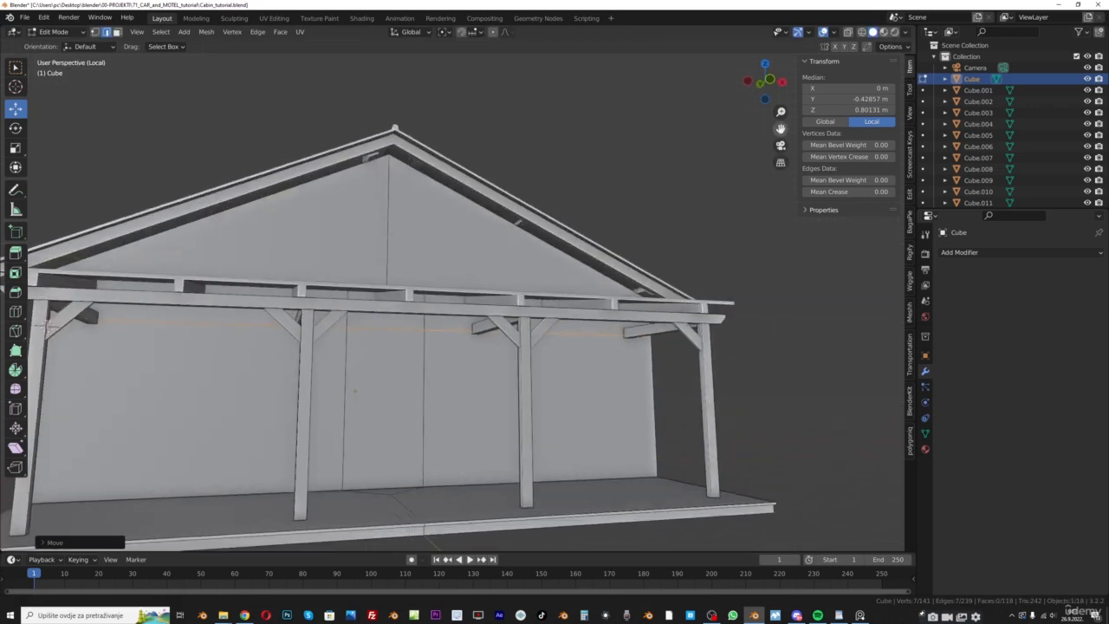
shift+middle_drag(436, 269, 518, 227)
scroll(518, 227, up, 2)
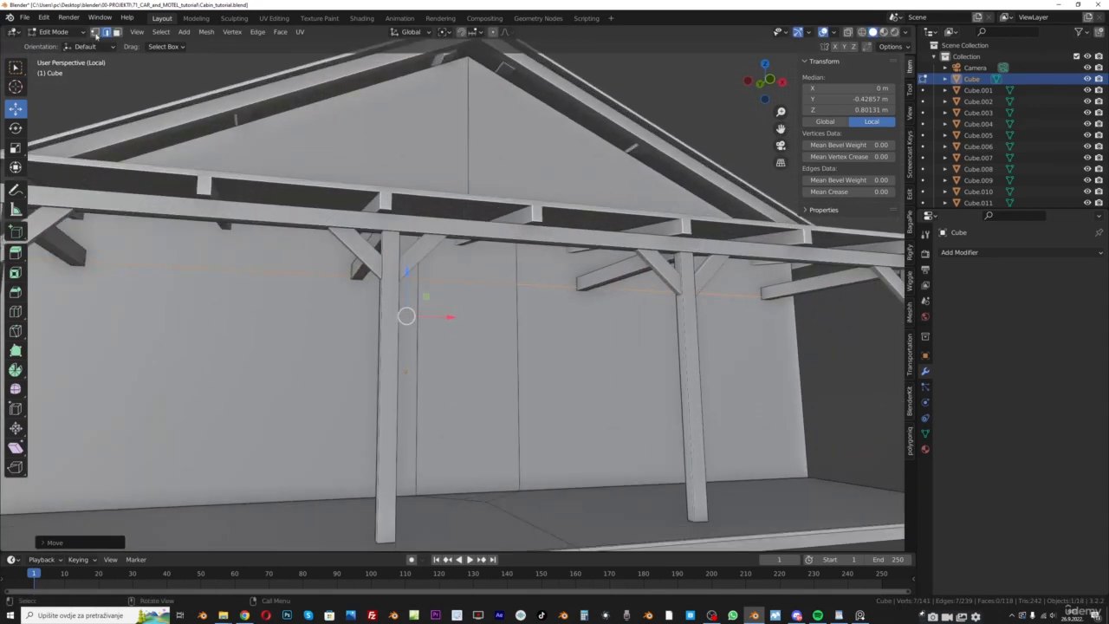
click(117, 32)
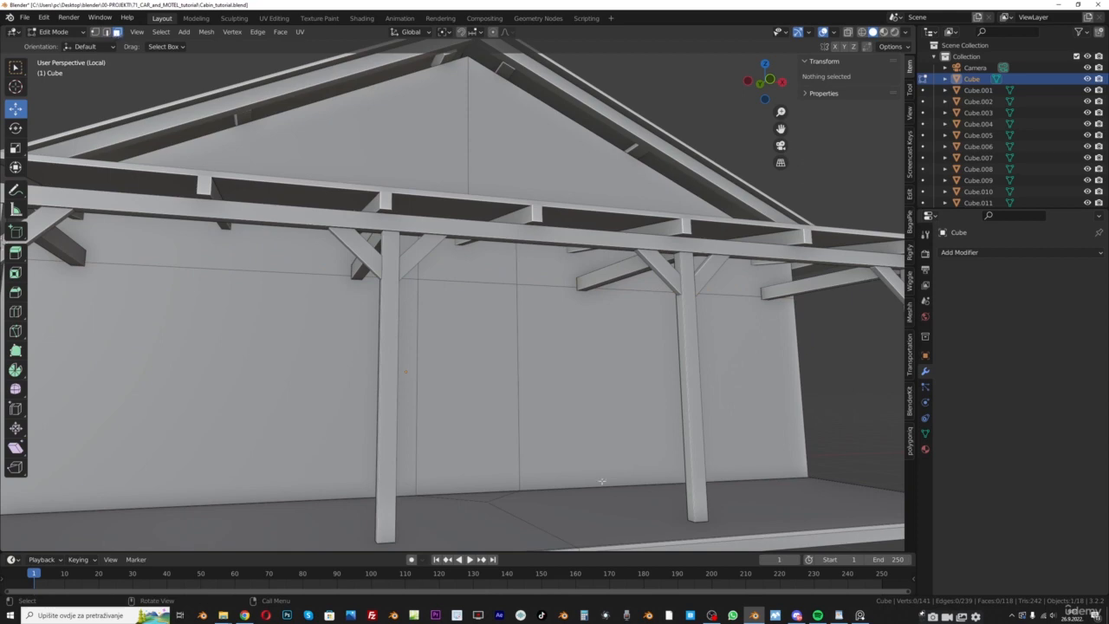
scroll(771, 528, up, 2)
click(475, 392)
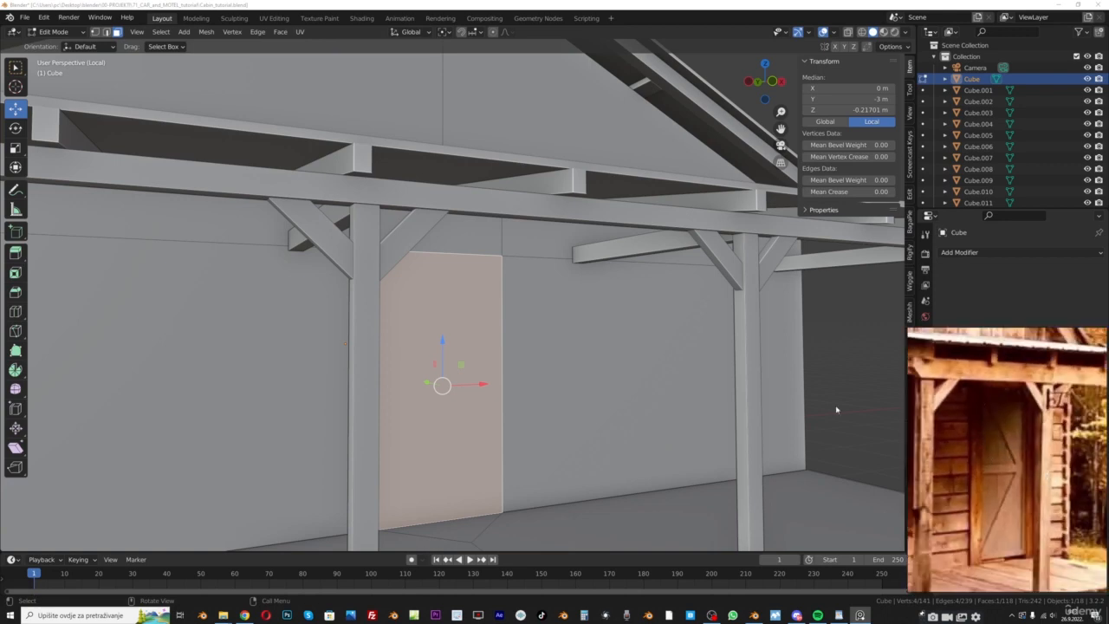
middle_drag(402, 356, 435, 368)
scroll(435, 367, up, 3)
shift+middle_drag(710, 217, 797, 163)
scroll(509, 285, up, 2)
shift+middle_drag(490, 279, 624, 216)
scroll(483, 330, down, 2)
scroll(482, 329, up, 2)
middle_drag(481, 328, 490, 335)
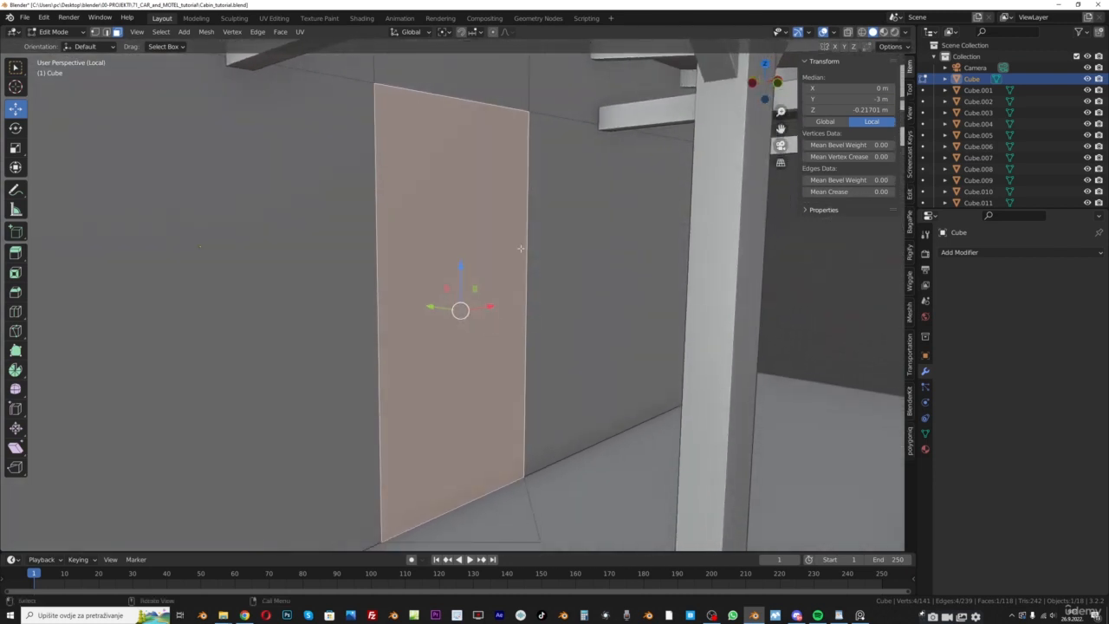
shift+middle_drag(463, 260, 519, 257)
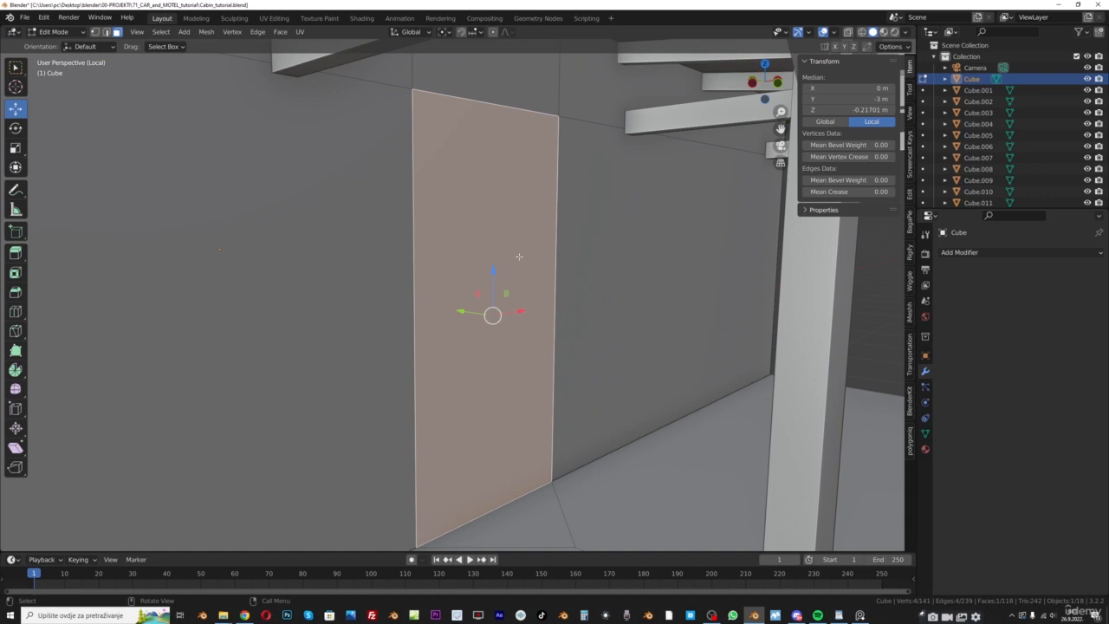
key(e)
click(521, 256)
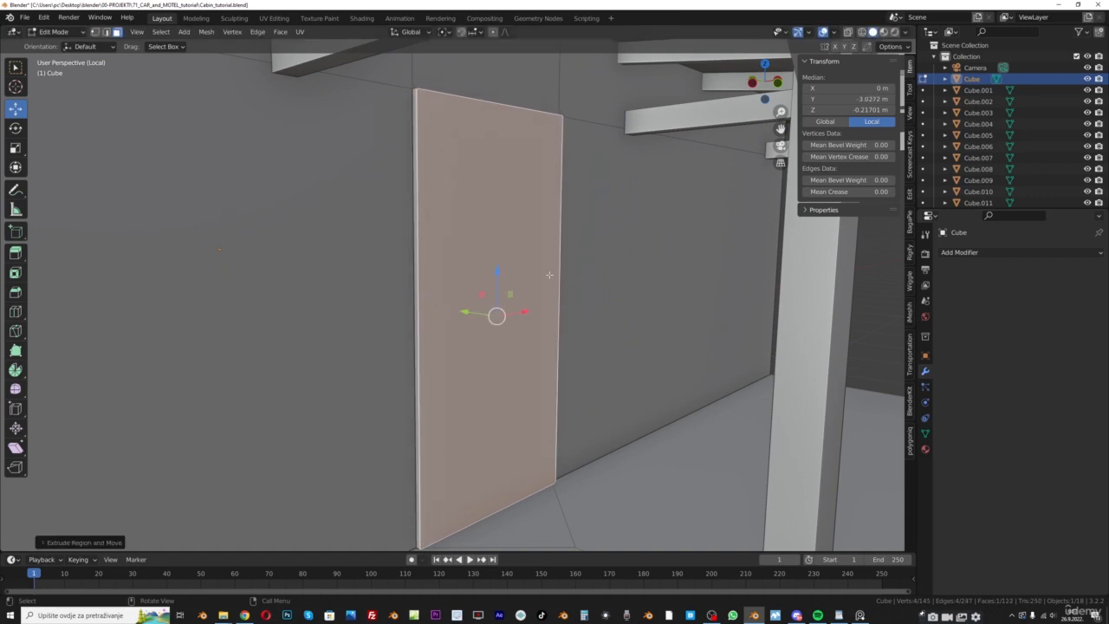
Inset the extruded door face by about 0.10 m to form a frame
middle_drag(549, 274, 545, 274)
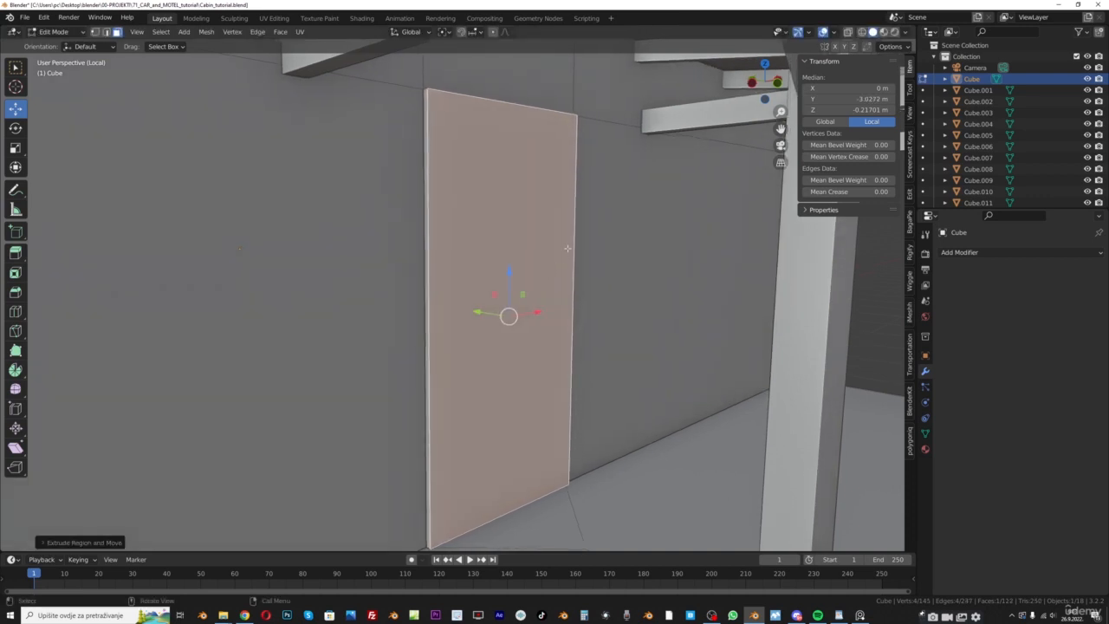
key(i)
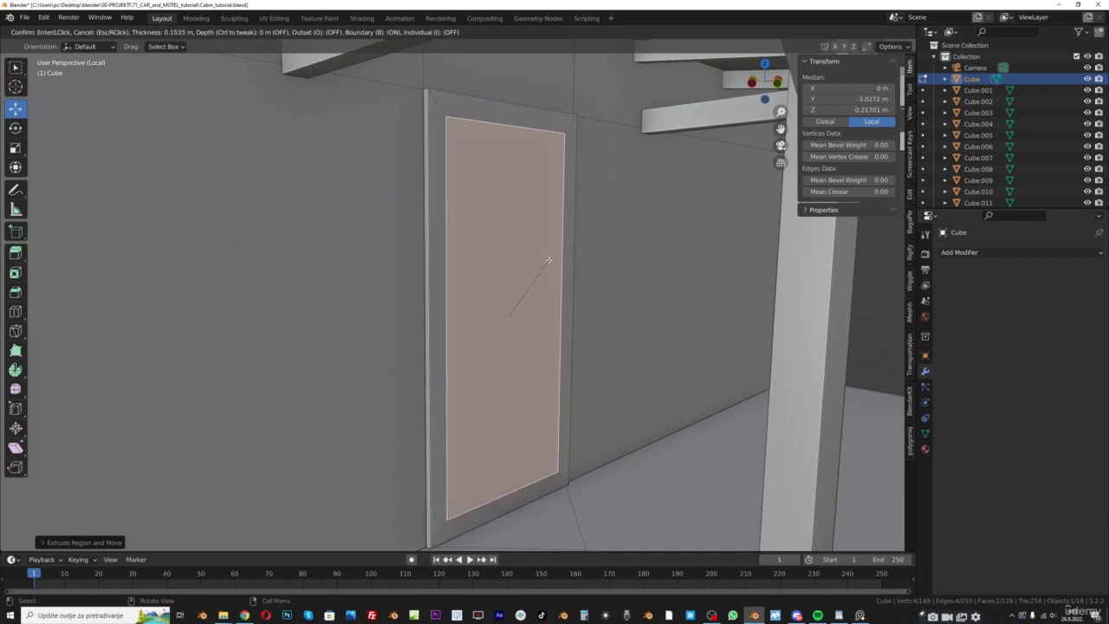
click(549, 260)
middle_drag(549, 259, 532, 262)
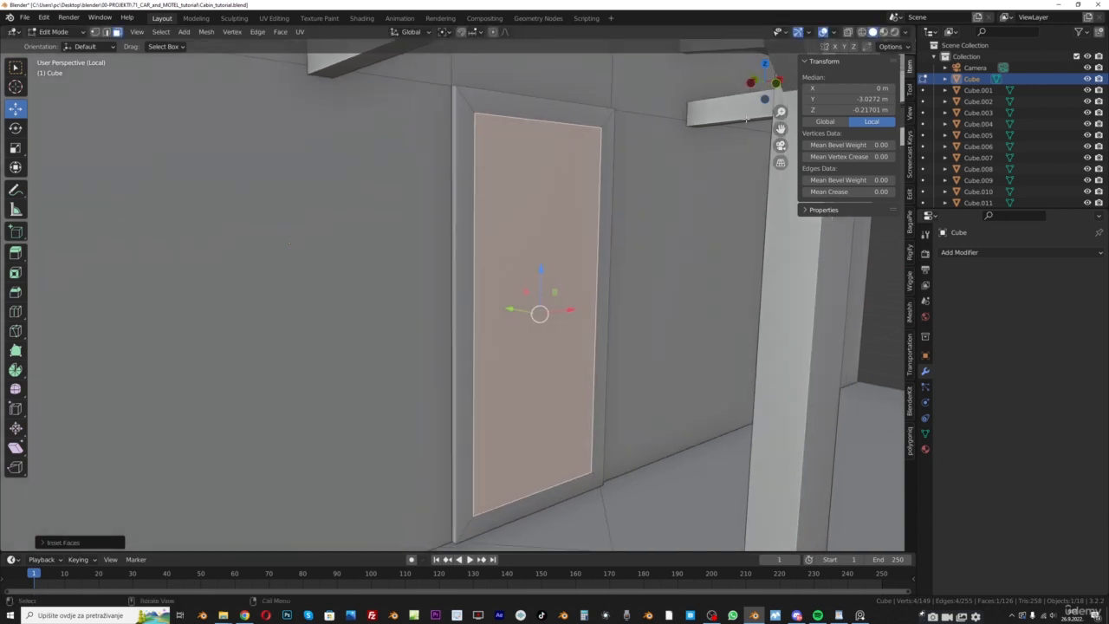
Move the bottom edge of the inset door panel down along Z to the porch floor
drag(781, 129, 713, 38)
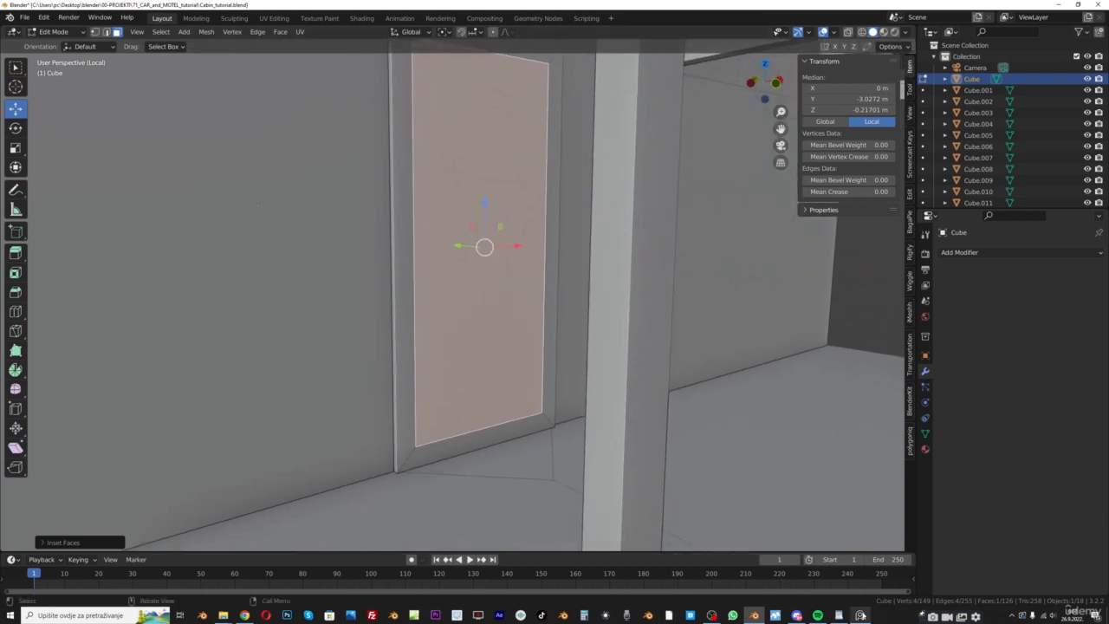
click(861, 615)
click(481, 329)
click(105, 31)
click(483, 430)
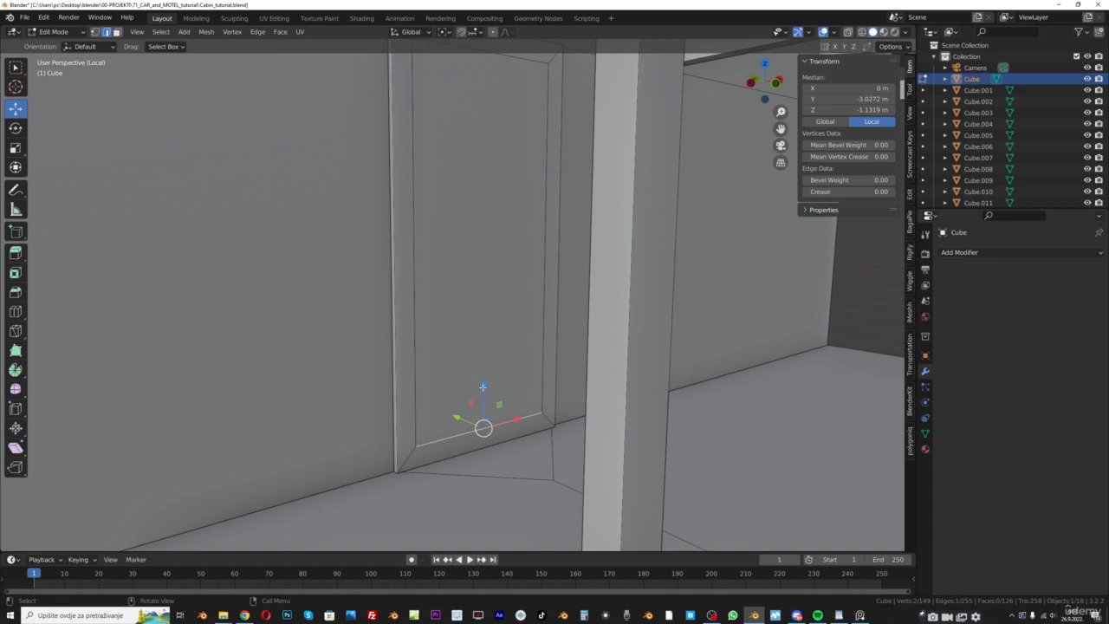
drag(482, 386, 483, 404)
Extrude the inner door panel face inward by about 0.03 m to recess it within the frame
scroll(509, 367, down, 1)
click(117, 32)
click(477, 208)
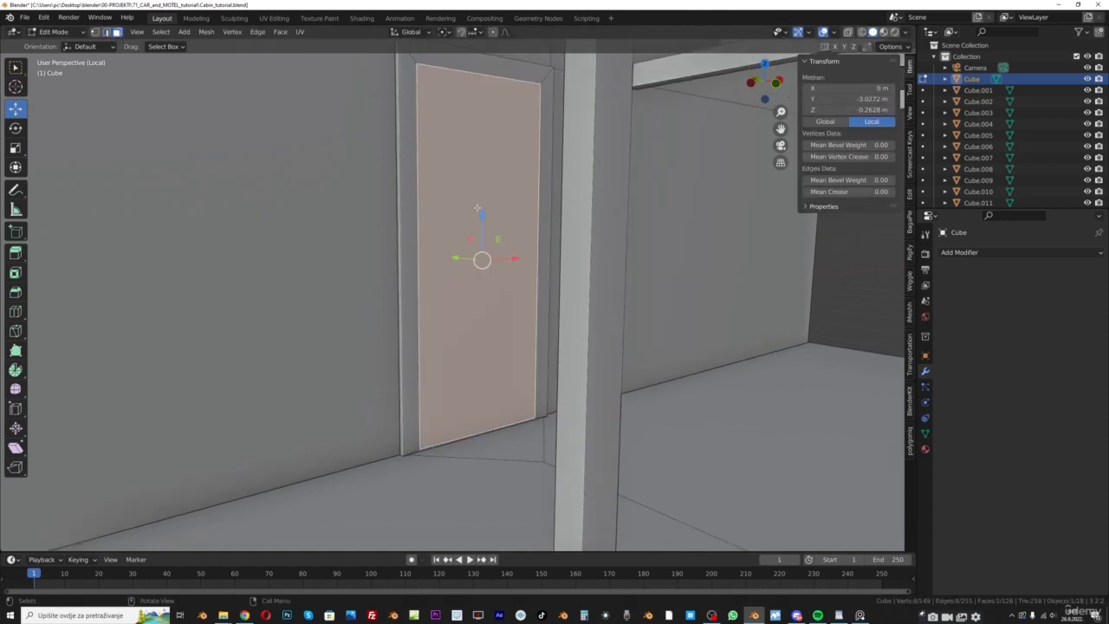
scroll(477, 208, up, 1)
drag(780, 129, 770, 158)
scroll(456, 319, up, 1)
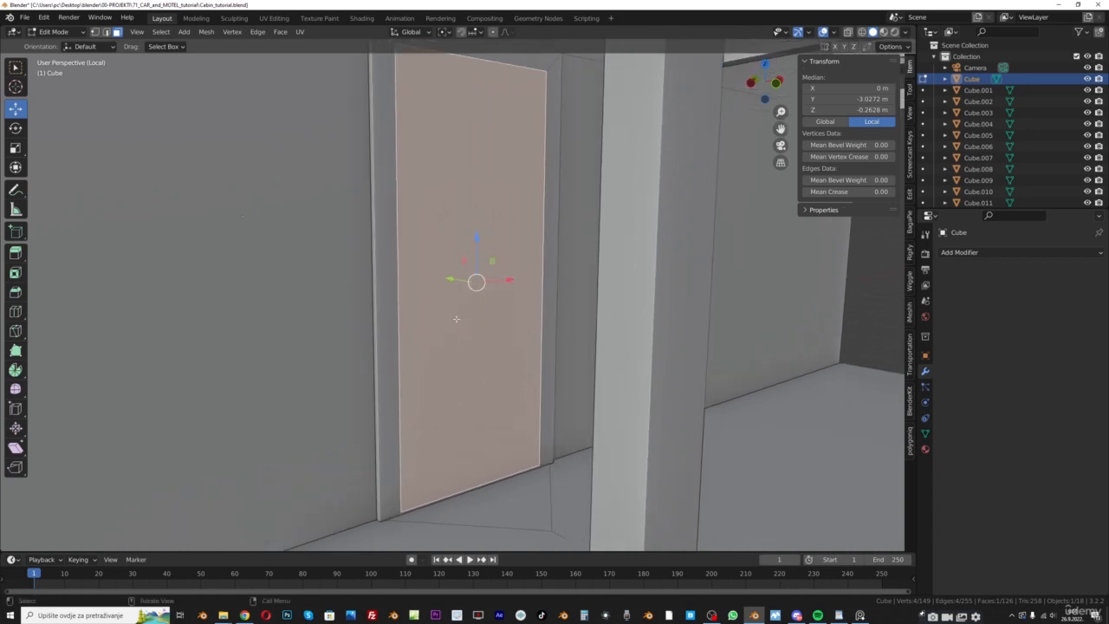
key(e)
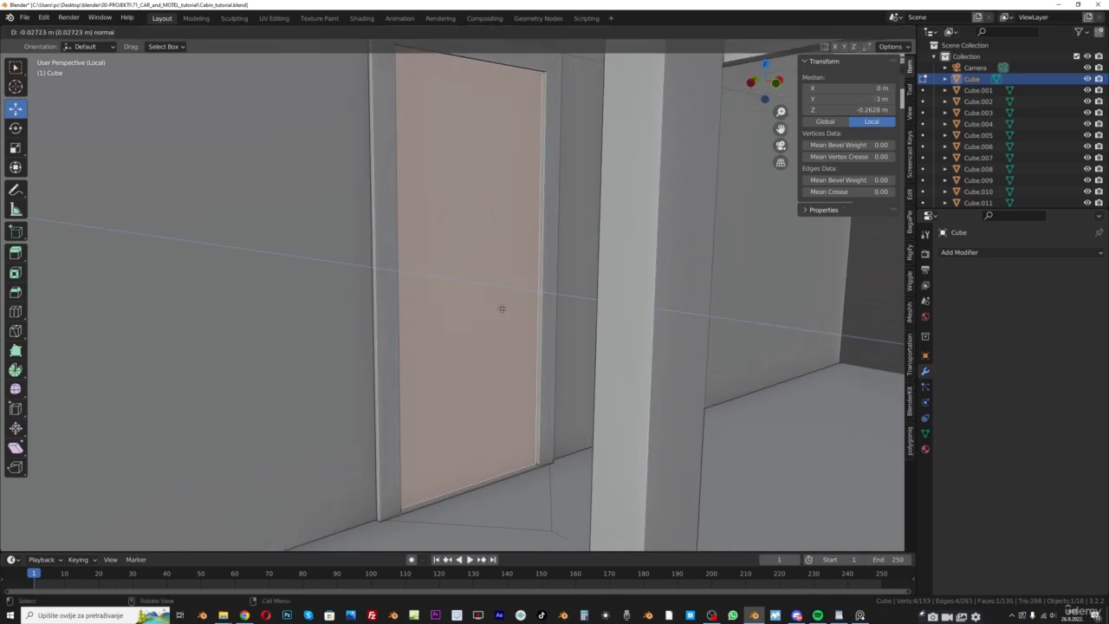
click(502, 308)
Check the reference photo, then inset the recessed door face by about 0.037 m and extrude it inward along Y by about 0.025 m
click(860, 615)
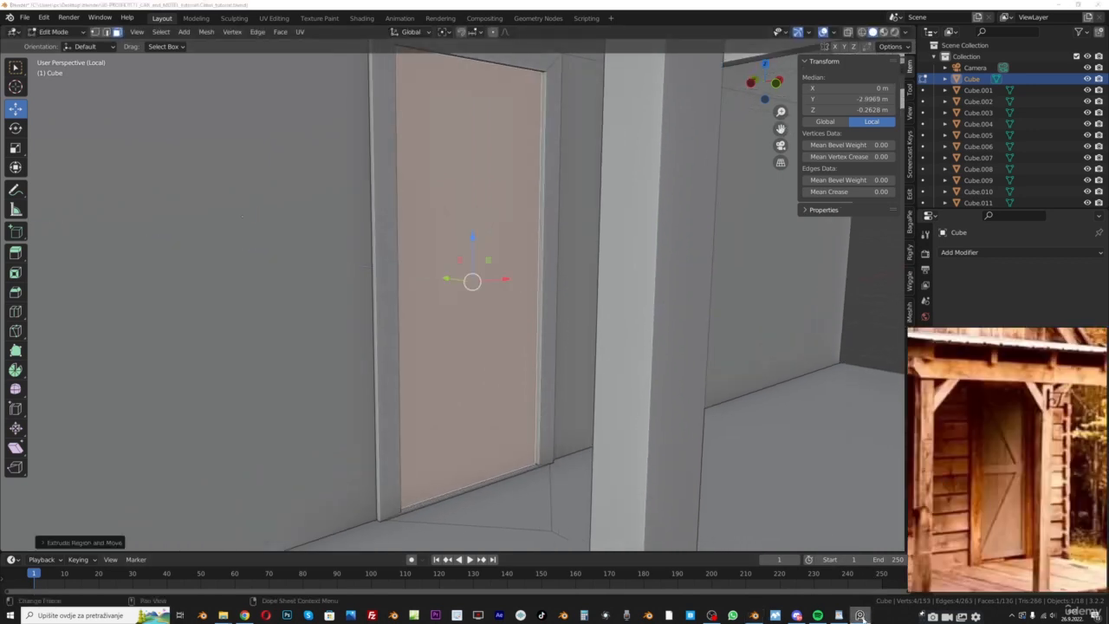
click(860, 615)
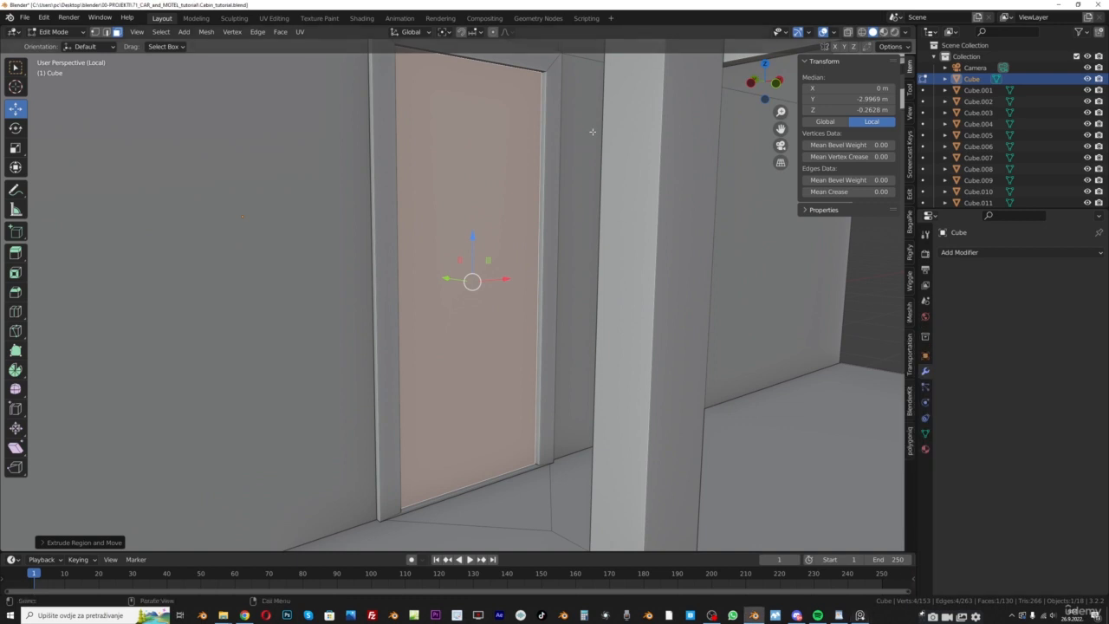
key(i)
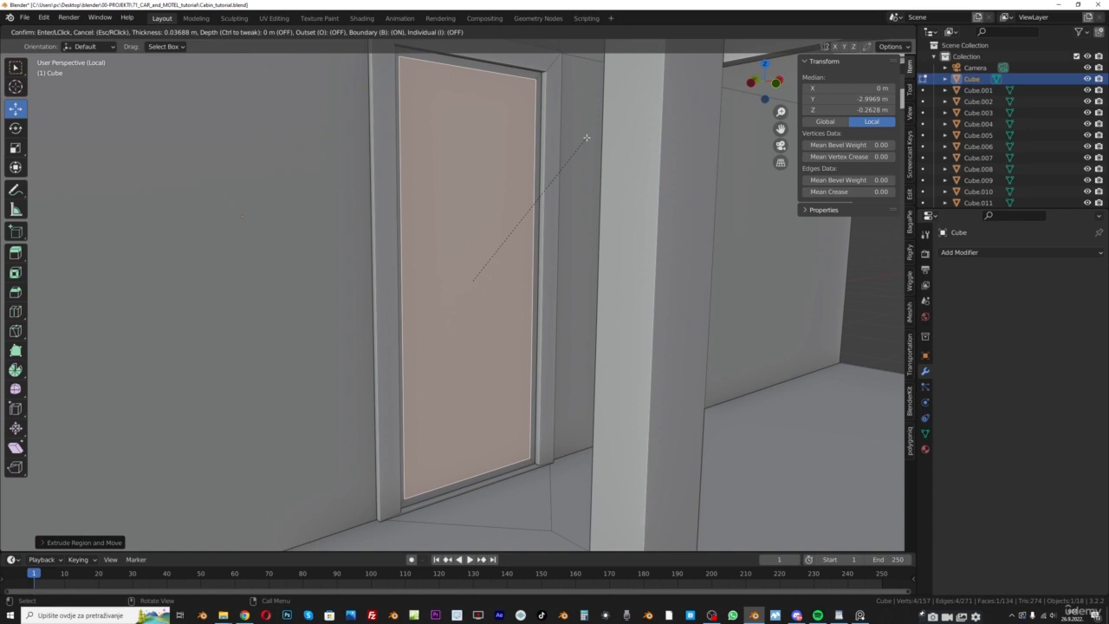
click(587, 137)
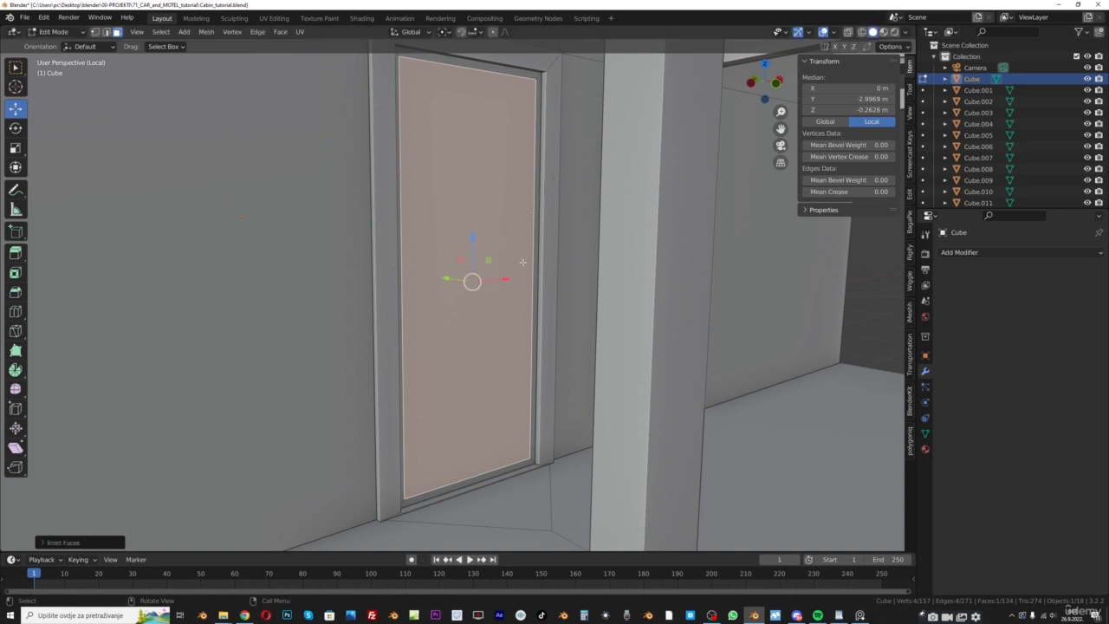
key(e)
key(y)
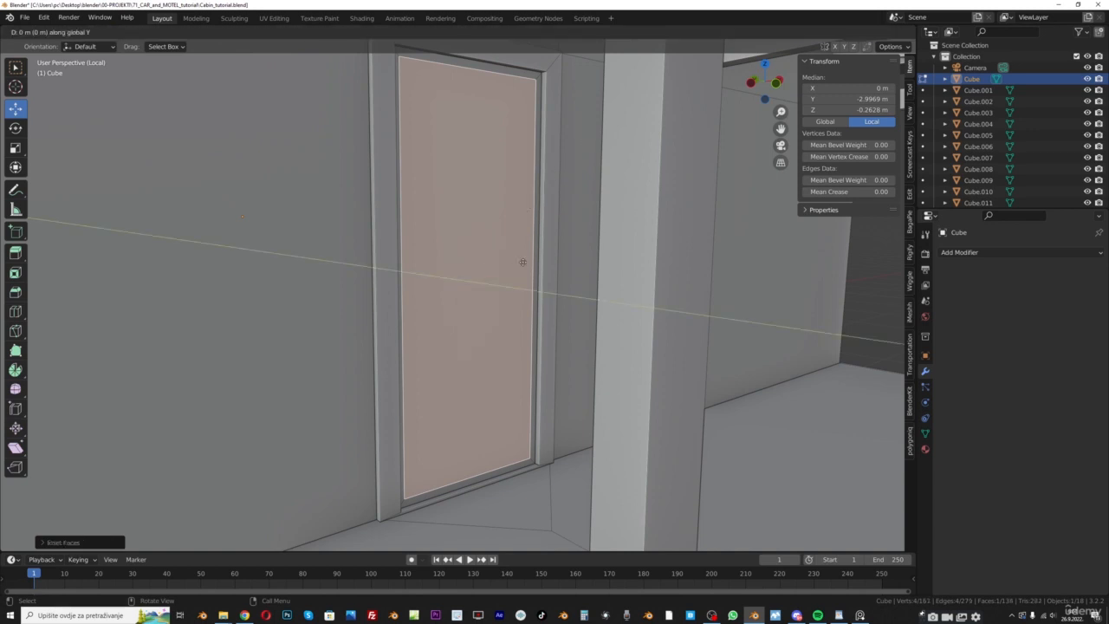
click(519, 261)
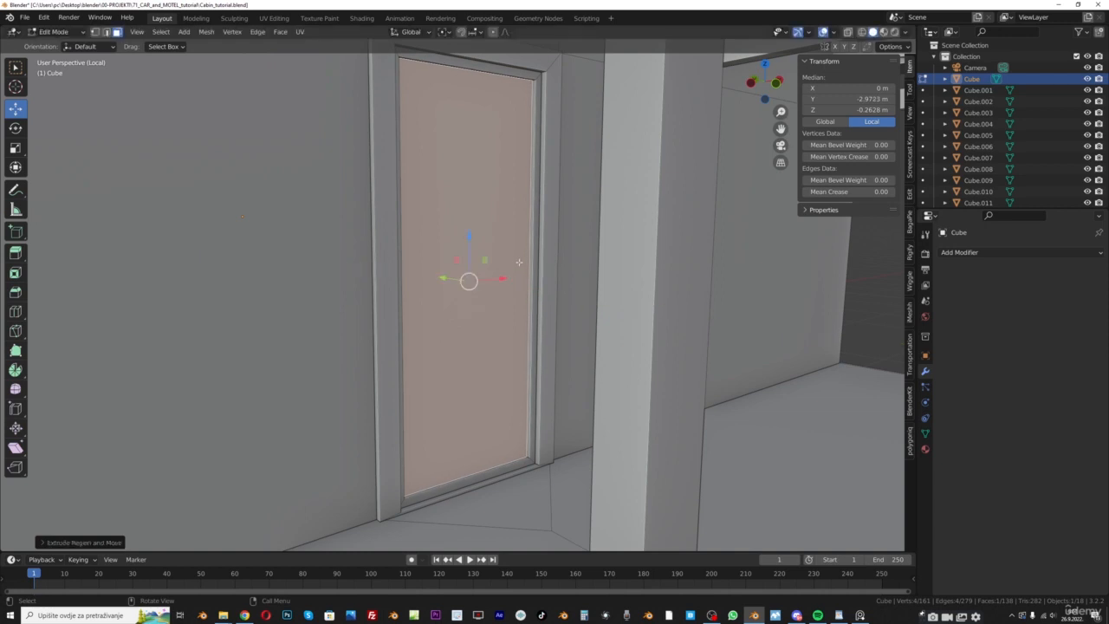
Lower the bottom edges of the innermost door recess to a local Z of about -1.22 m and return to Object Mode
key(2)
click(464, 378)
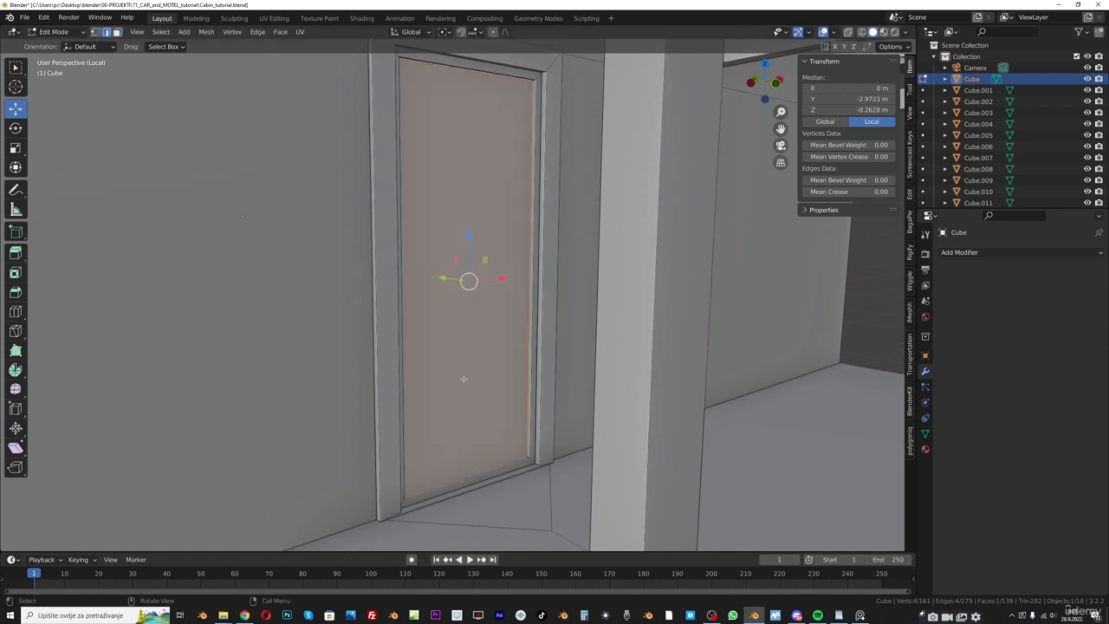
click(499, 464)
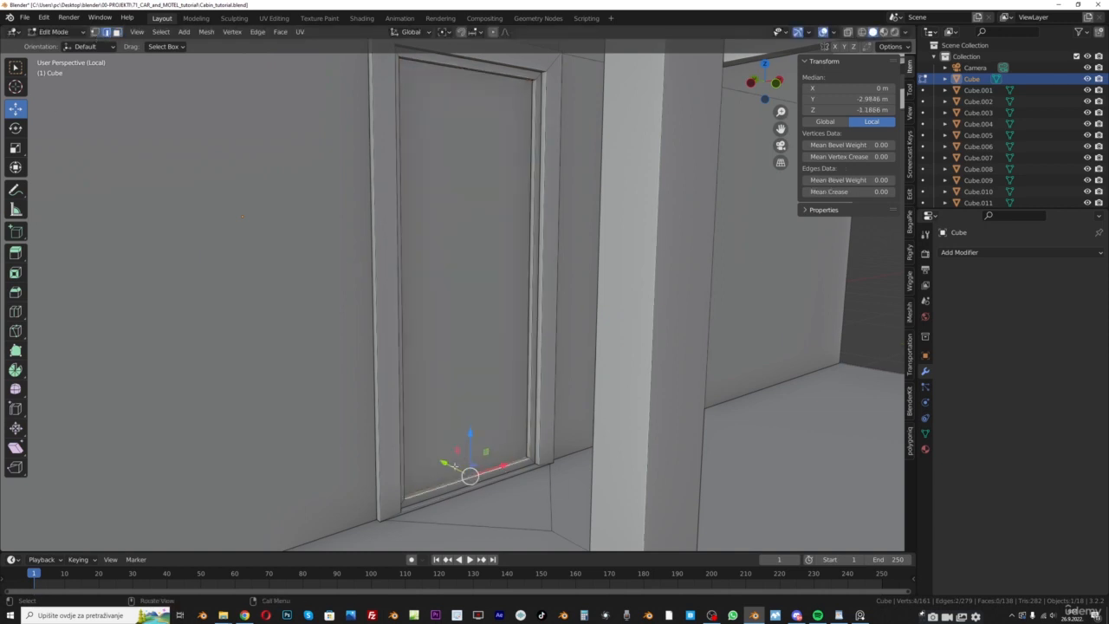
drag(470, 437, 472, 441)
scroll(465, 239, down, 2)
middle_drag(465, 238, 404, 243)
click(54, 31)
click(56, 40)
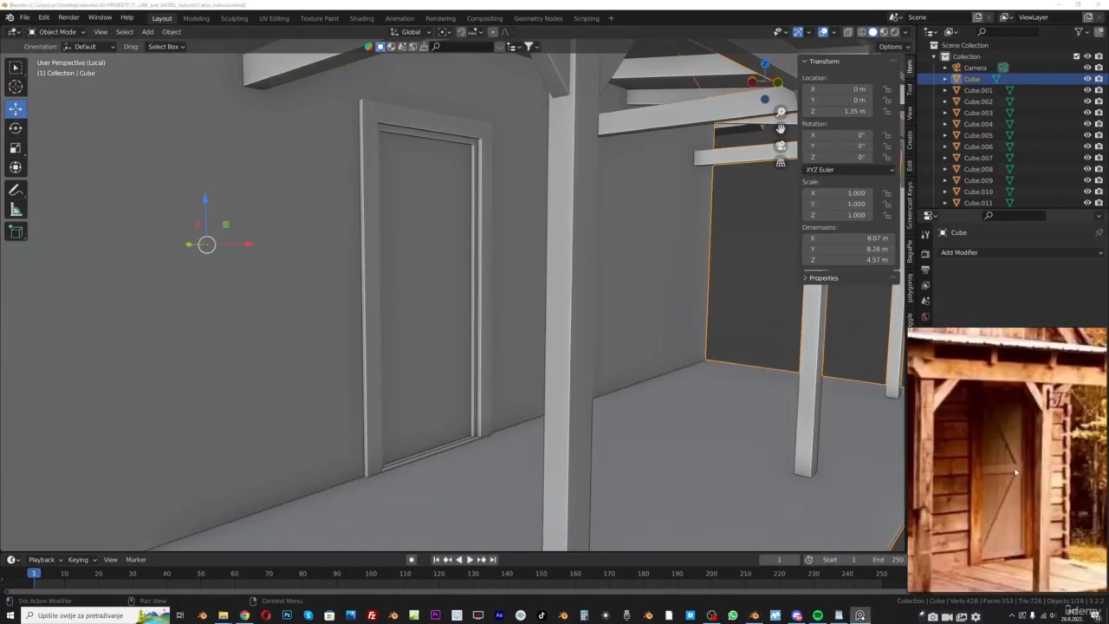
scroll(332, 265, down, 8)
click(56, 31)
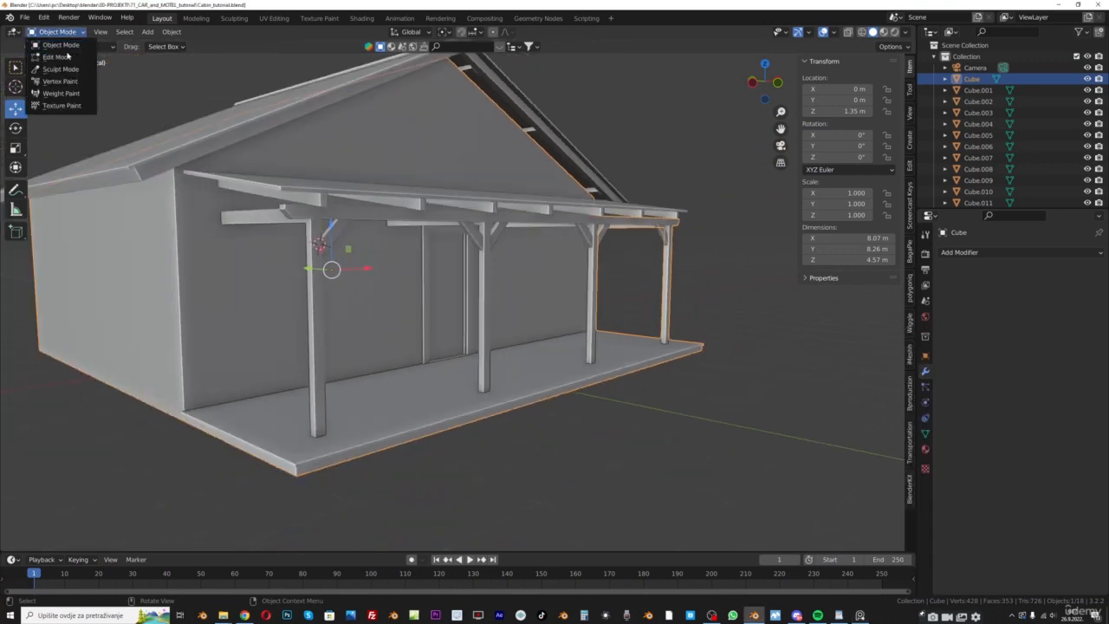
click(57, 56)
key(ctrl+r)
click(194, 311)
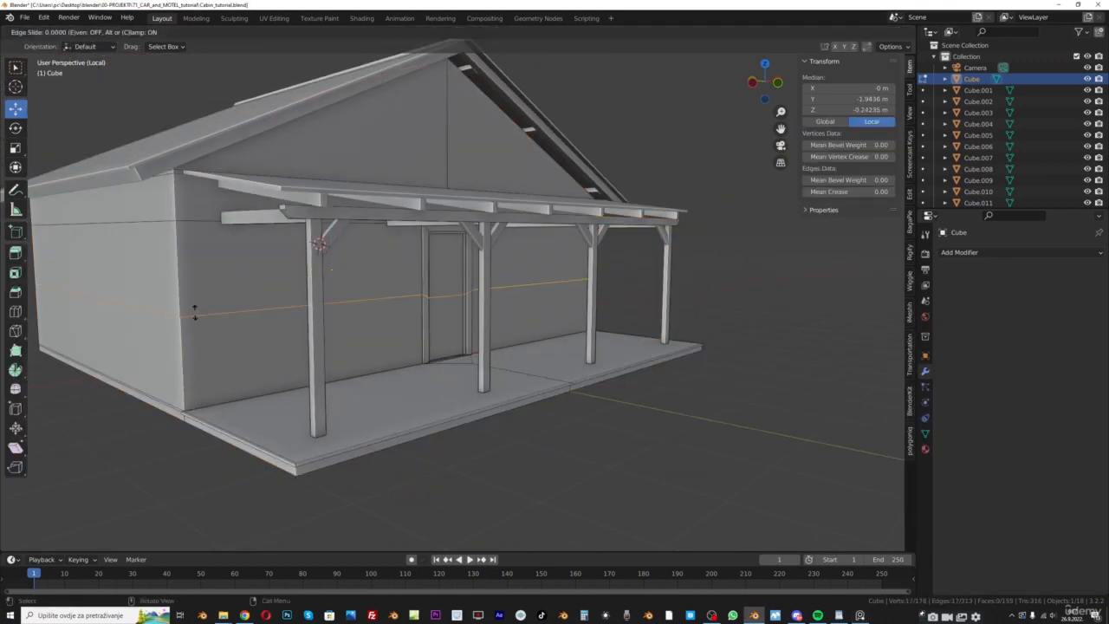
click(195, 312)
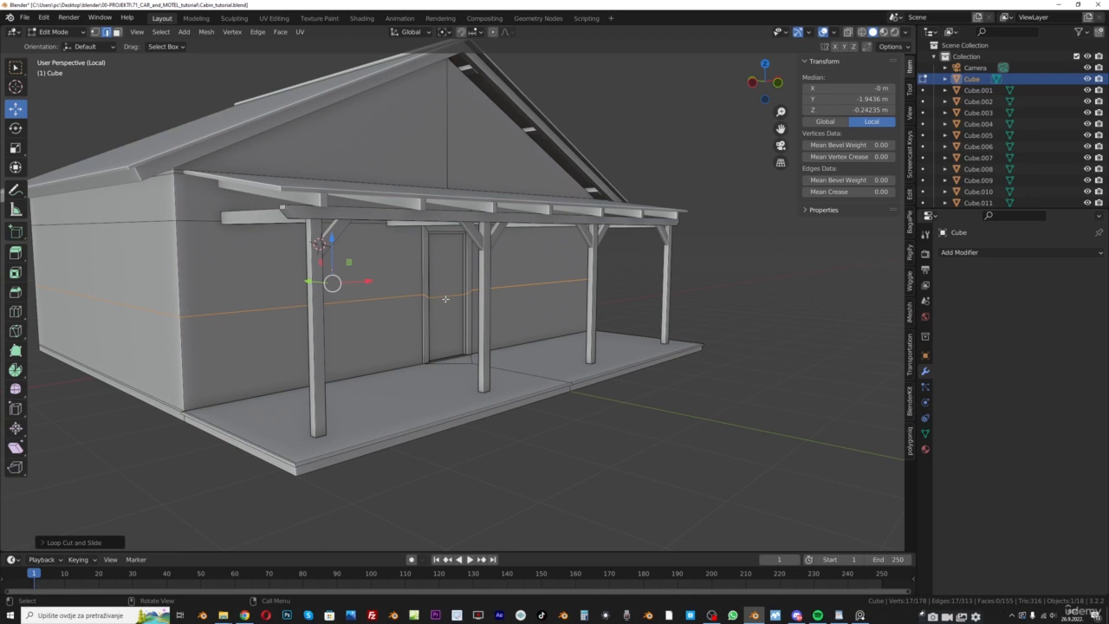
scroll(457, 295, up, 2)
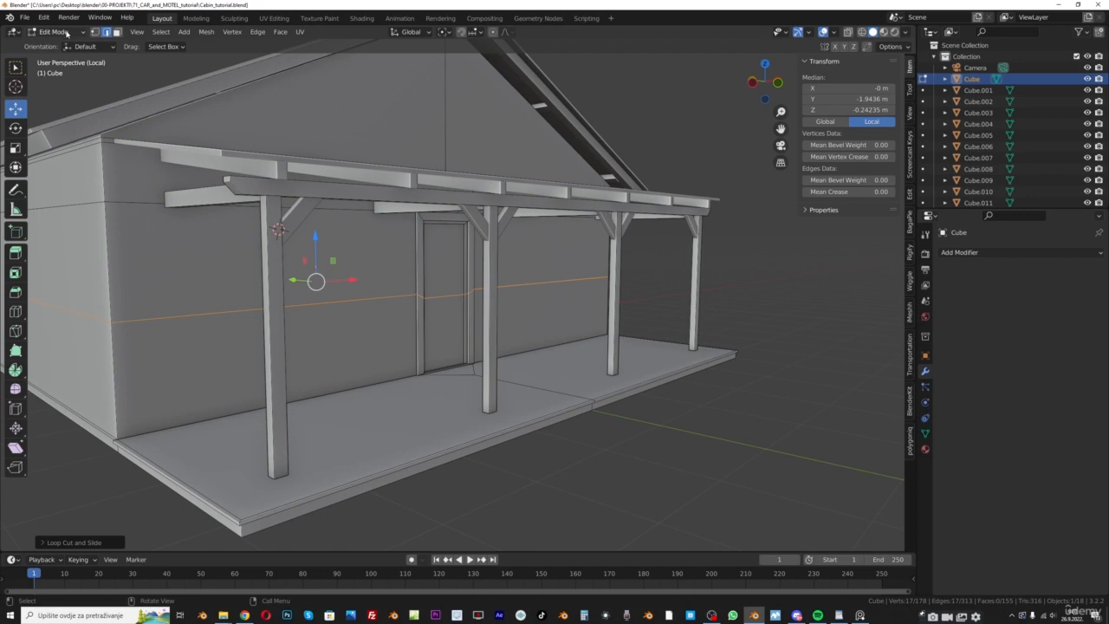
key(ctrl+z)
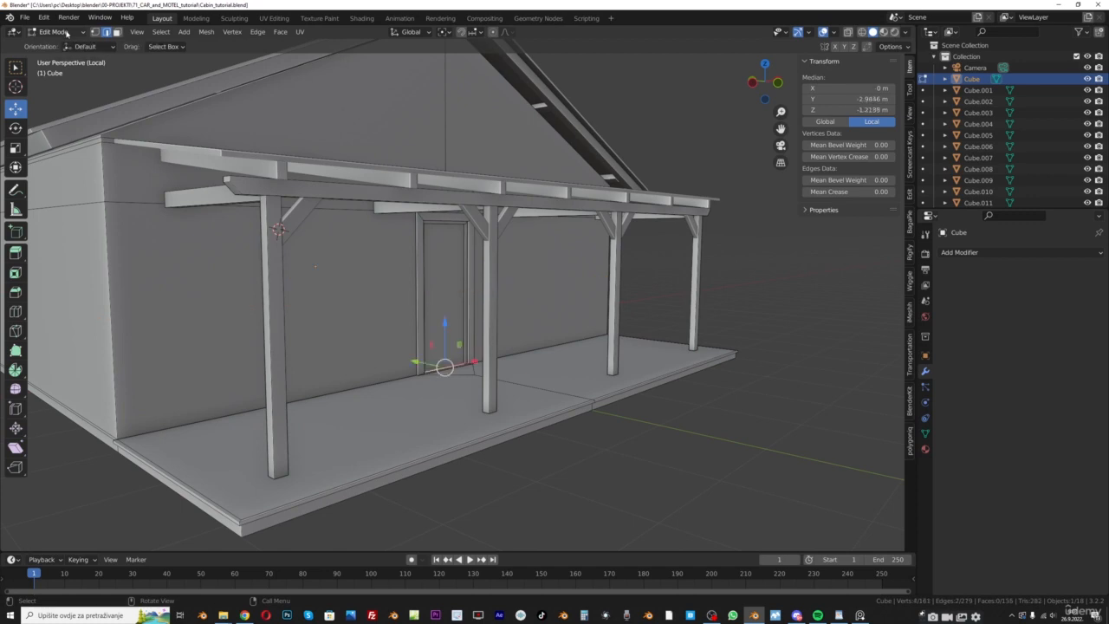
click(66, 33)
click(52, 39)
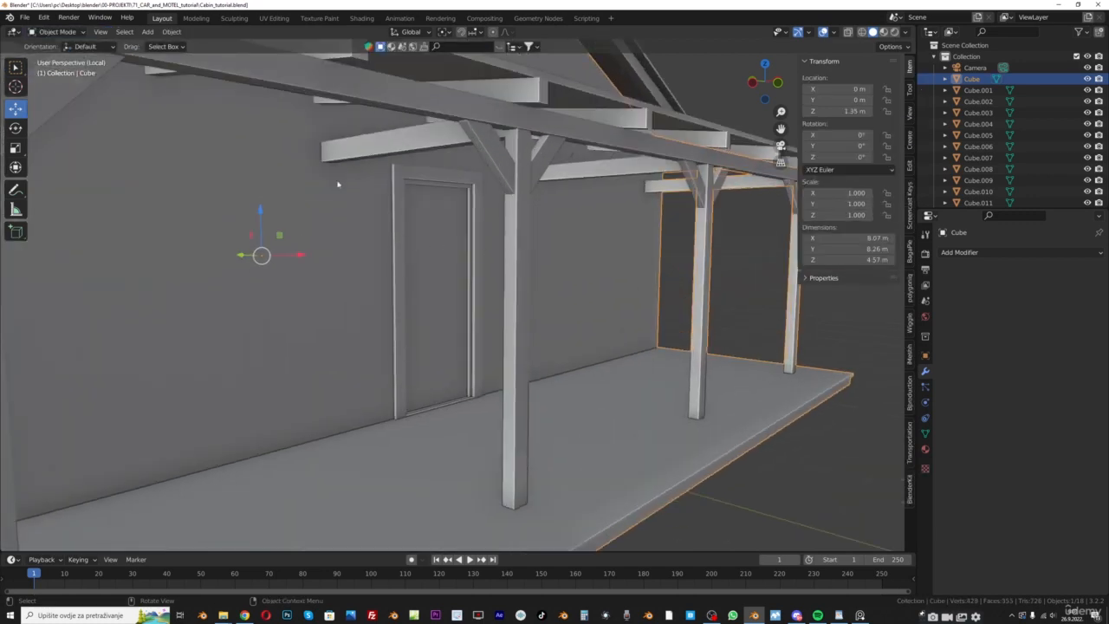
Separate the innermost door face from the cabin mesh into its own object
click(57, 31)
click(53, 54)
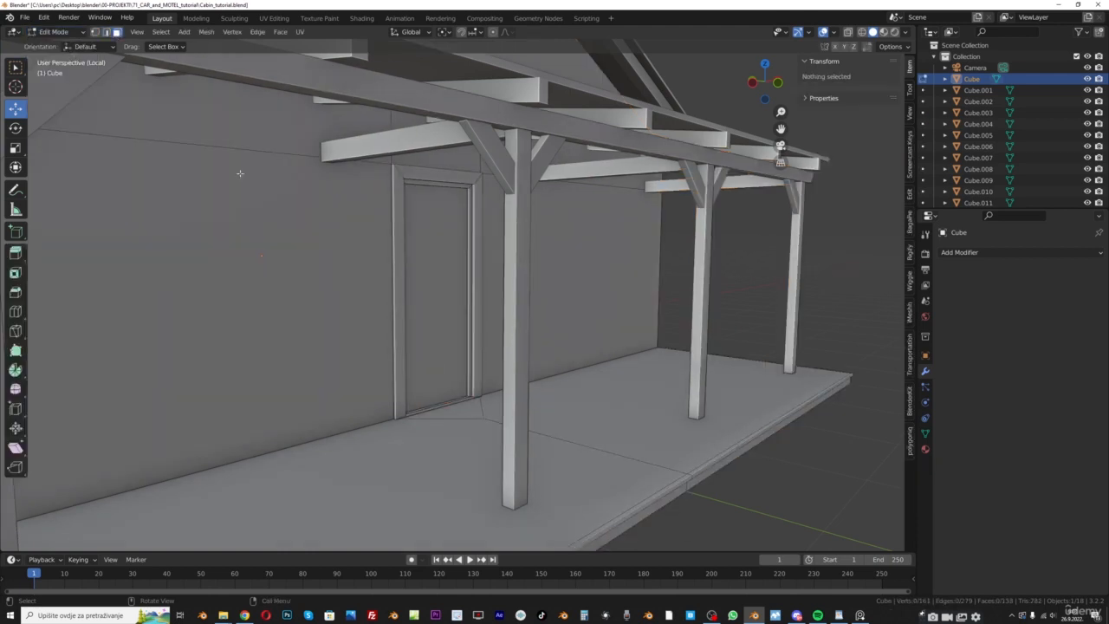
click(433, 268)
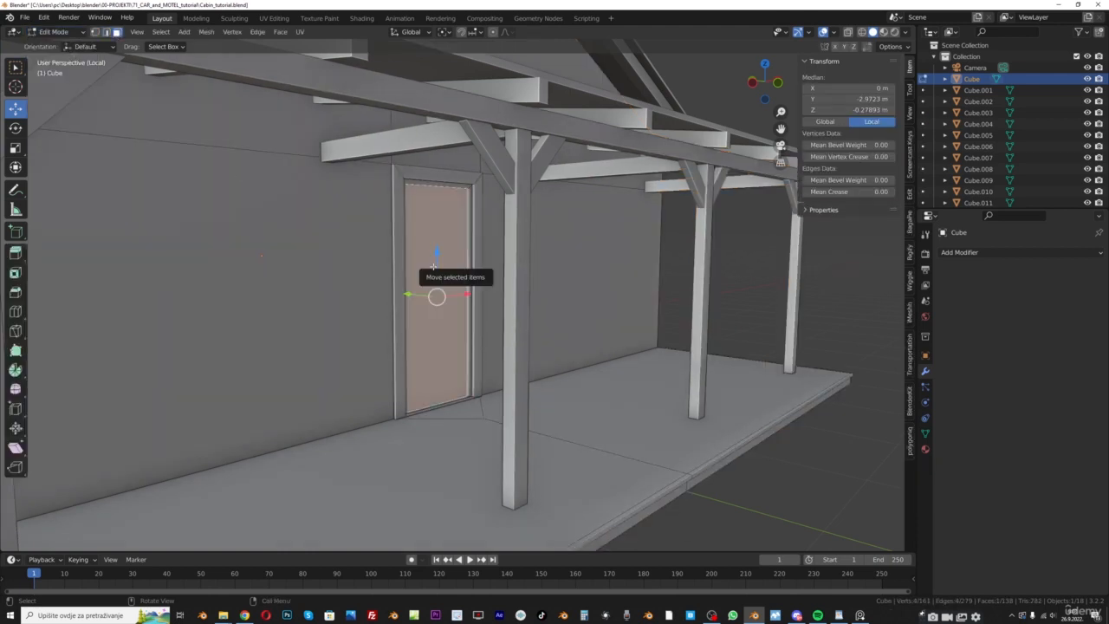
scroll(433, 266, up, 1)
key(p)
click(434, 270)
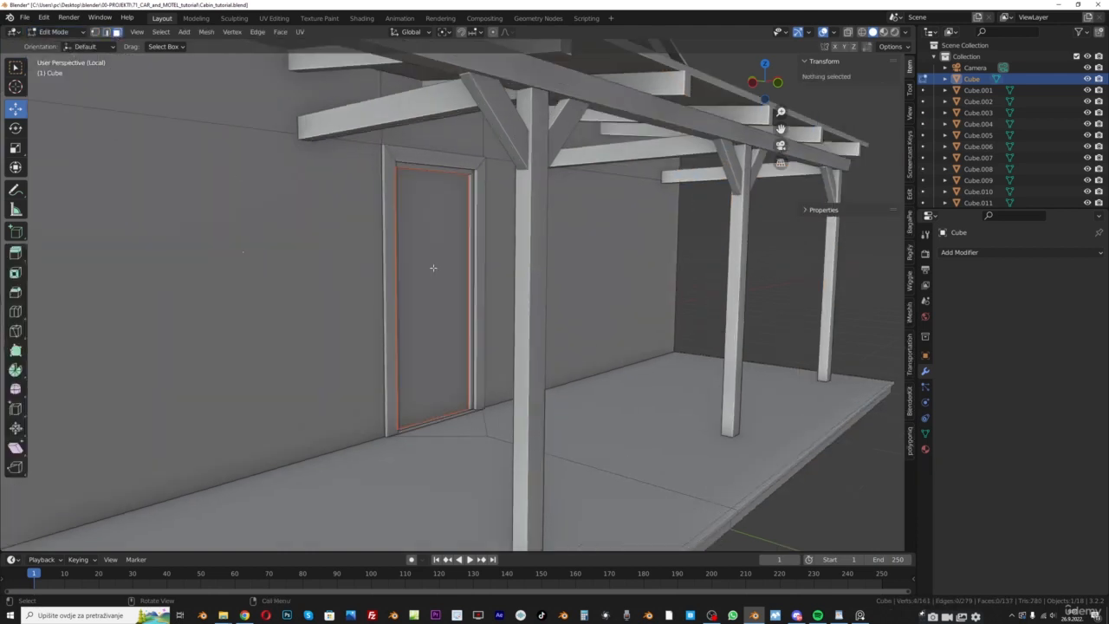
Isolate the separated door panel in local view and set its origin to the centre of its geometry
click(75, 32)
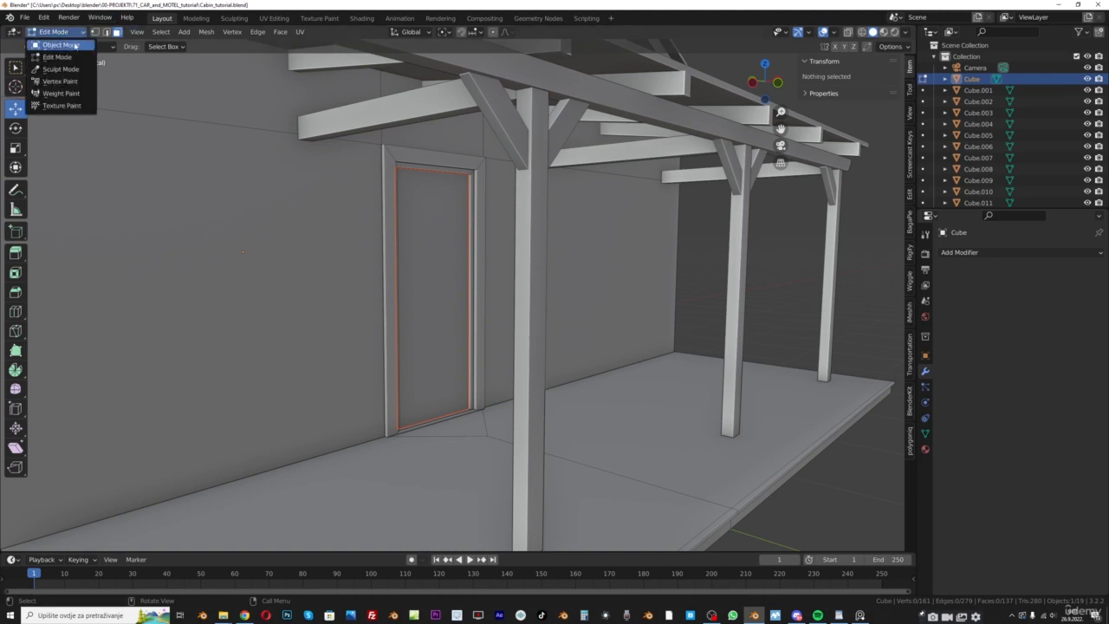
click(75, 45)
click(431, 207)
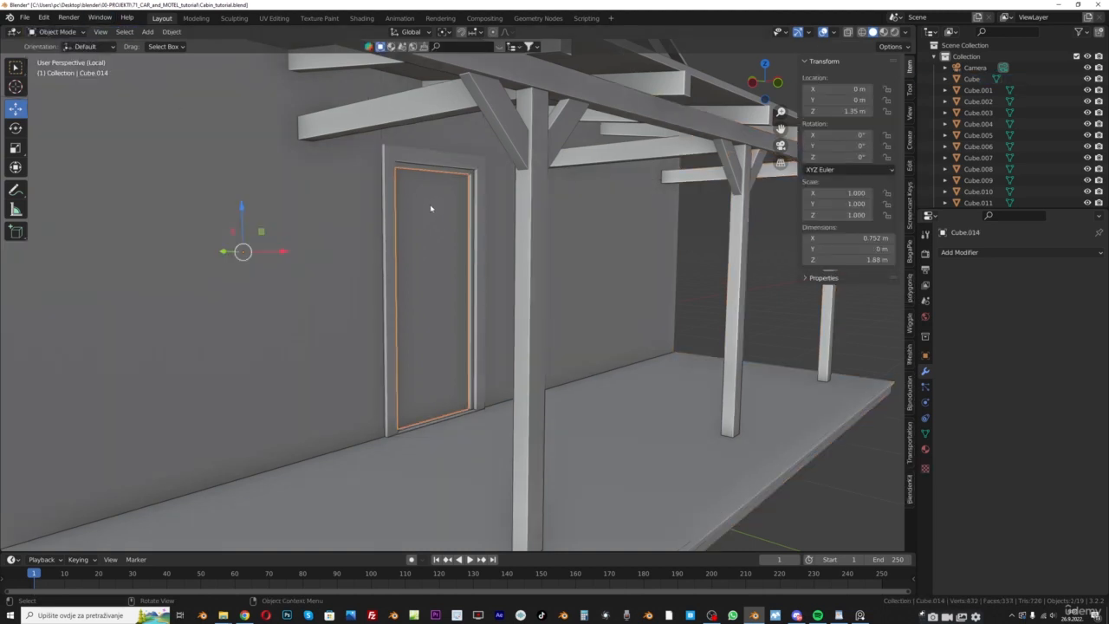
key(KP_Divide)
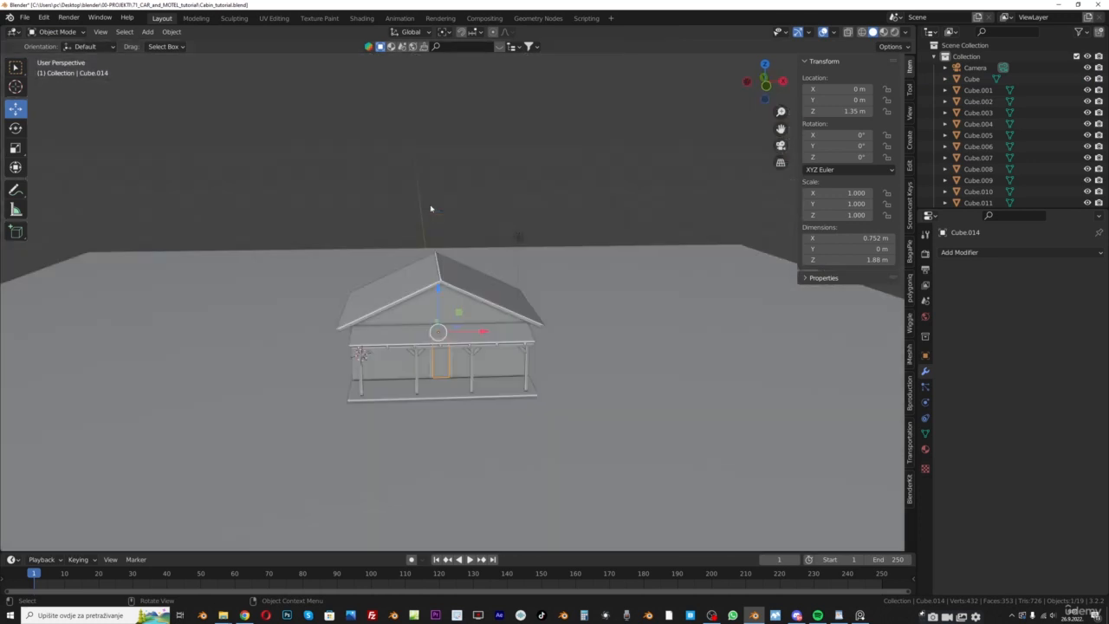
key(KP_Divide)
scroll(437, 204, down, 3)
middle_drag(438, 204, 495, 194)
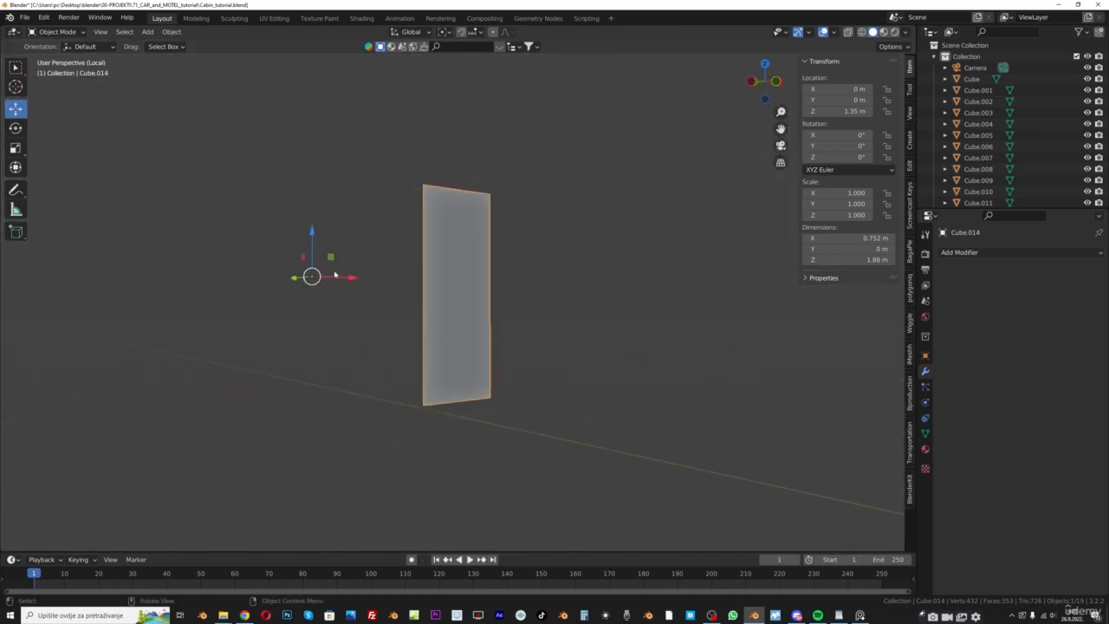
click(173, 31)
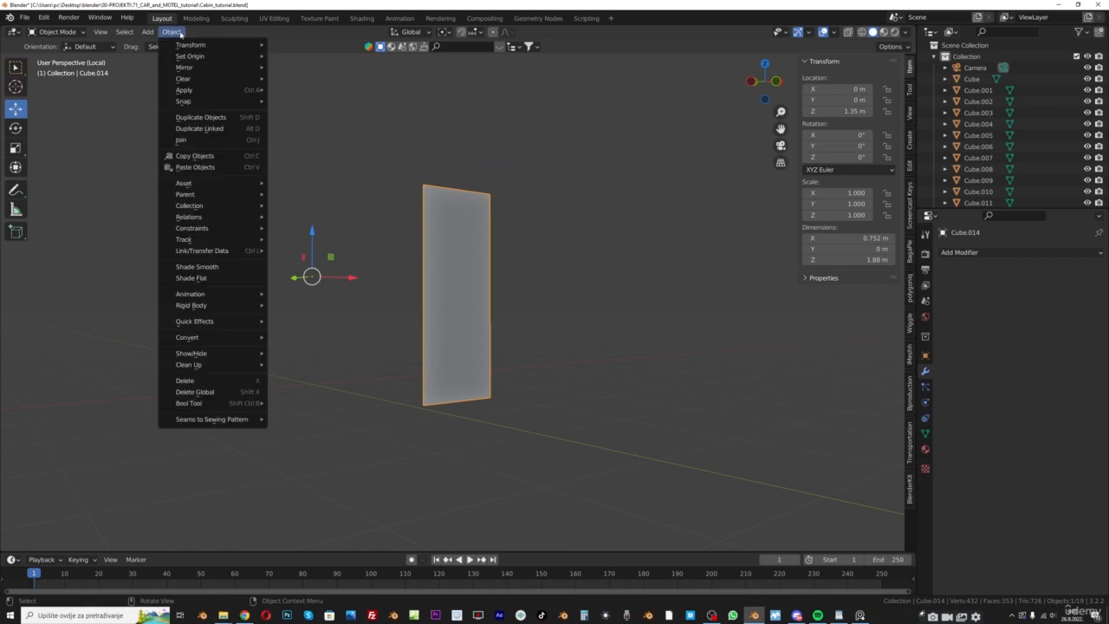
click(286, 68)
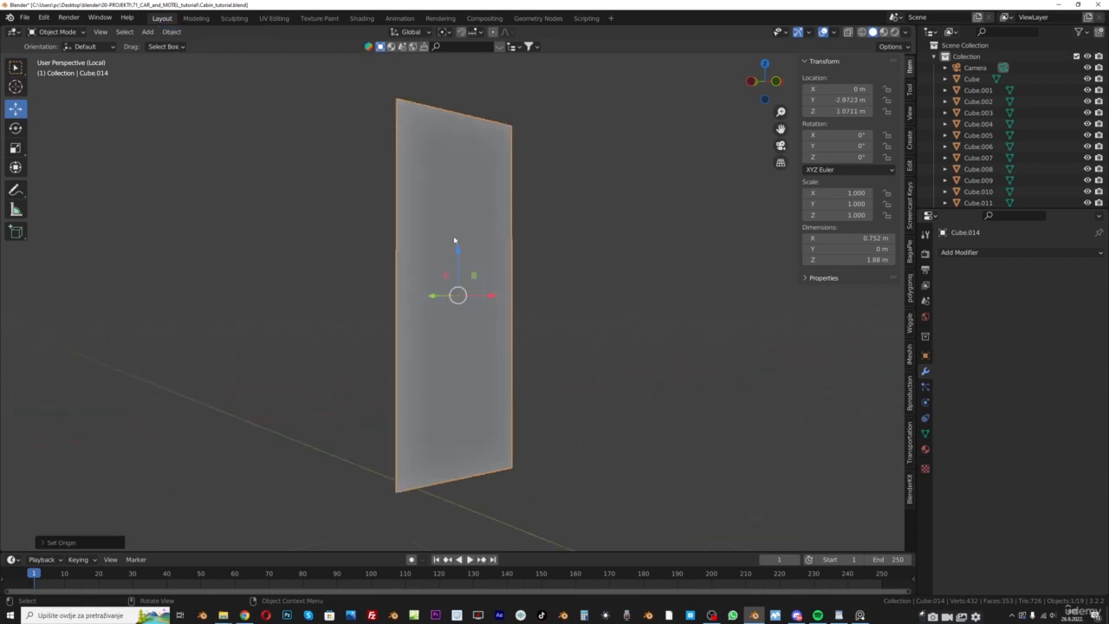
Extrude the flat door face along Y by about 0.037 m to give the door thickness
middle_drag(454, 240, 429, 244)
click(66, 33)
click(64, 56)
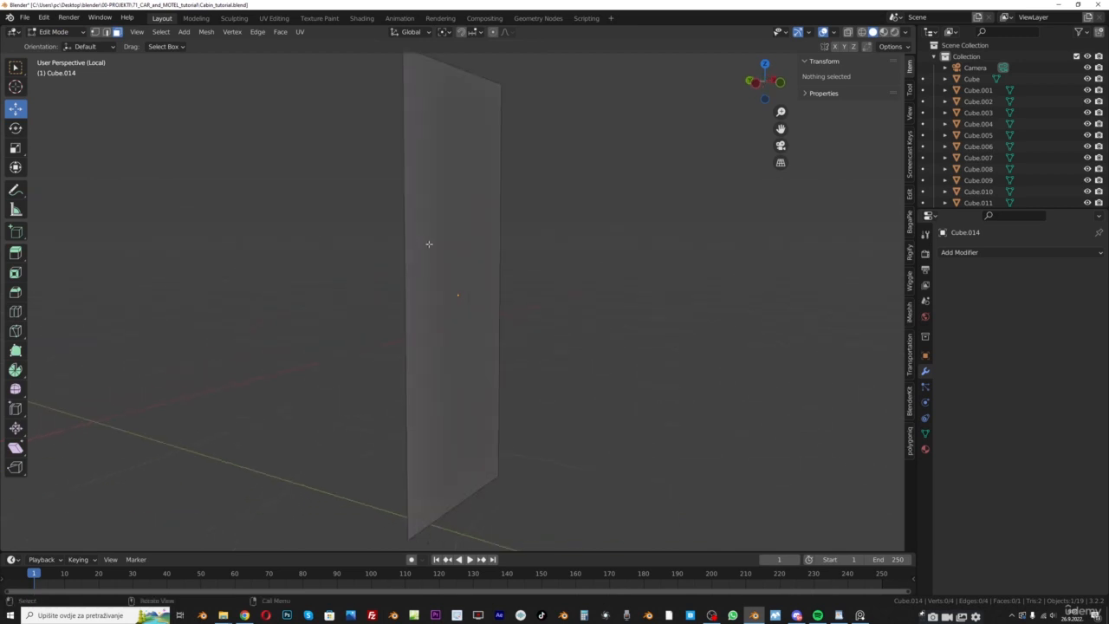
click(437, 247)
middle_drag(472, 275, 494, 299)
key(e)
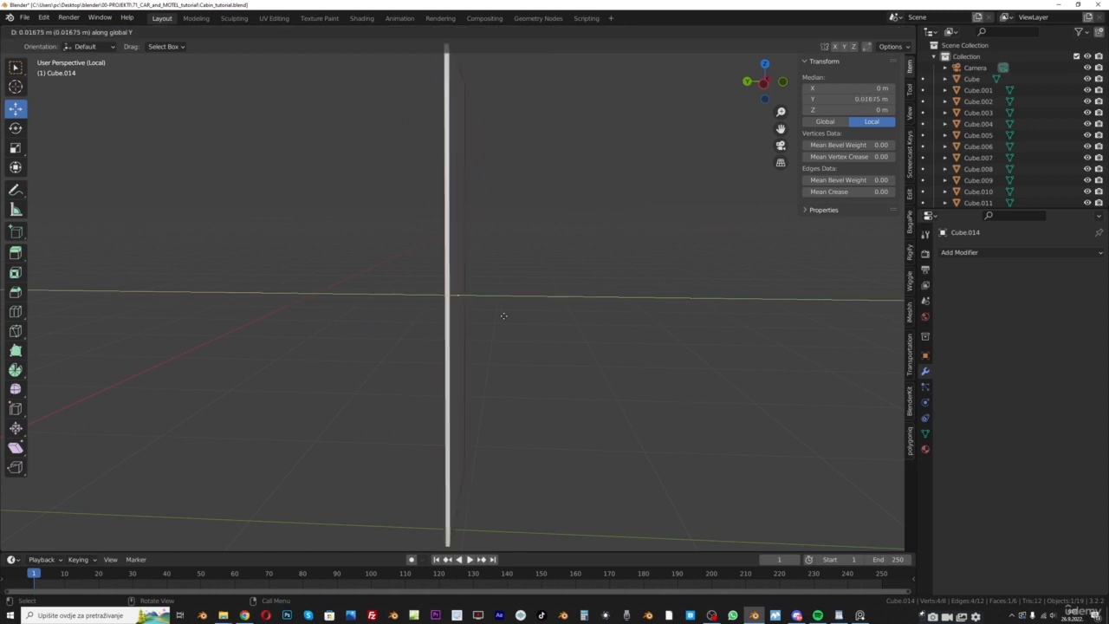
click(498, 314)
Add a centred horizontal loop cut around the door and bevel it into a narrow crossbar band
middle_drag(499, 314, 442, 295)
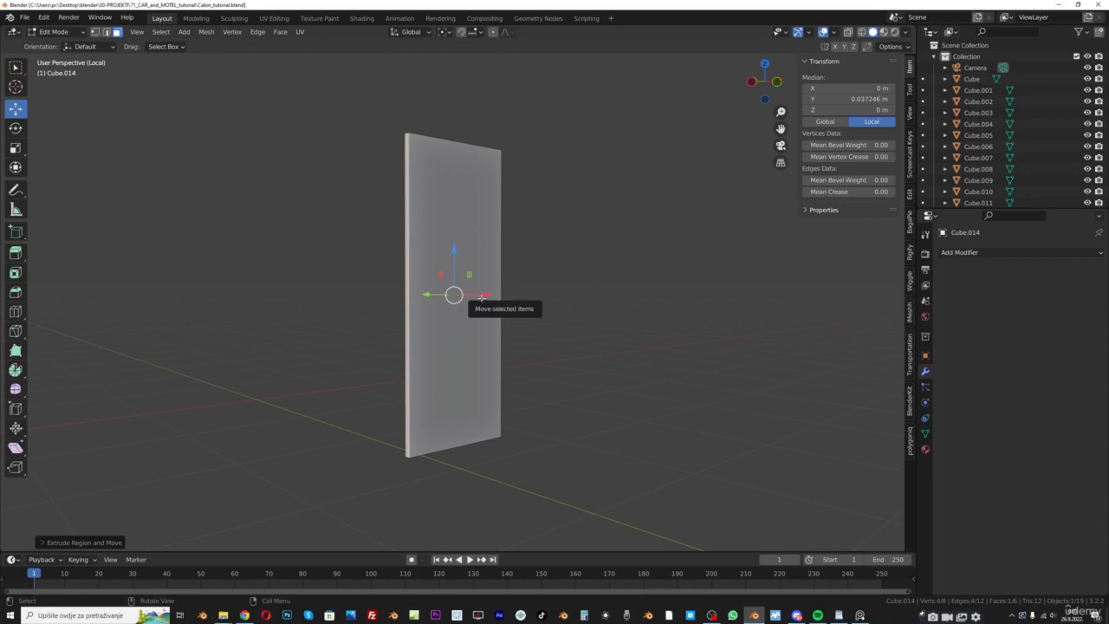
middle_drag(468, 298, 465, 300)
key(ctrl+r)
click(405, 292)
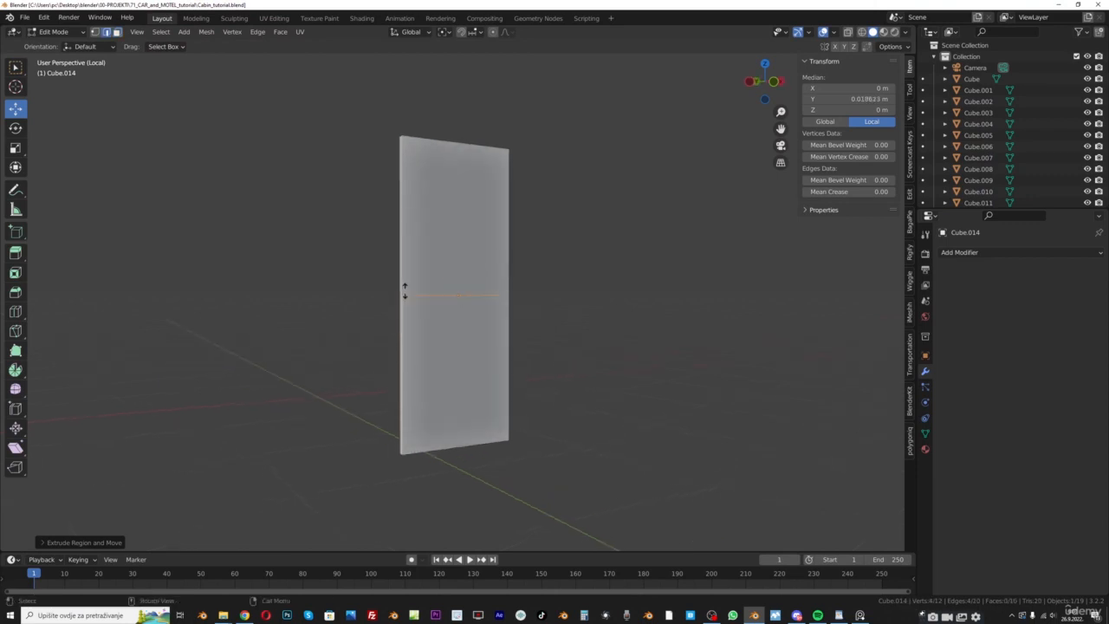
right_click(405, 291)
scroll(405, 292, up, 1)
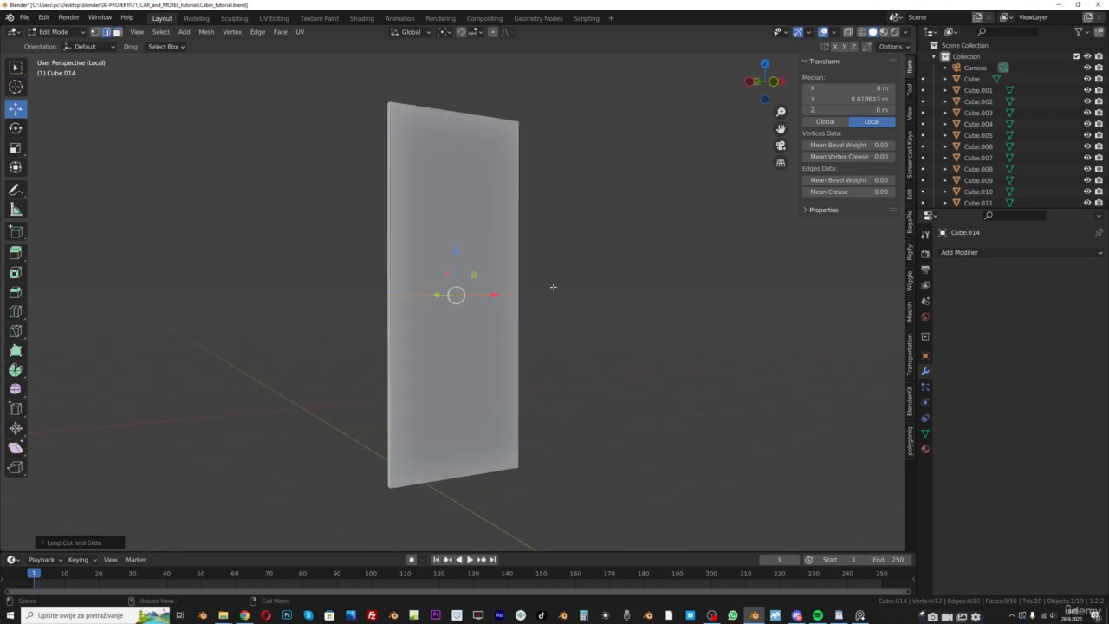
key(ctrl+b)
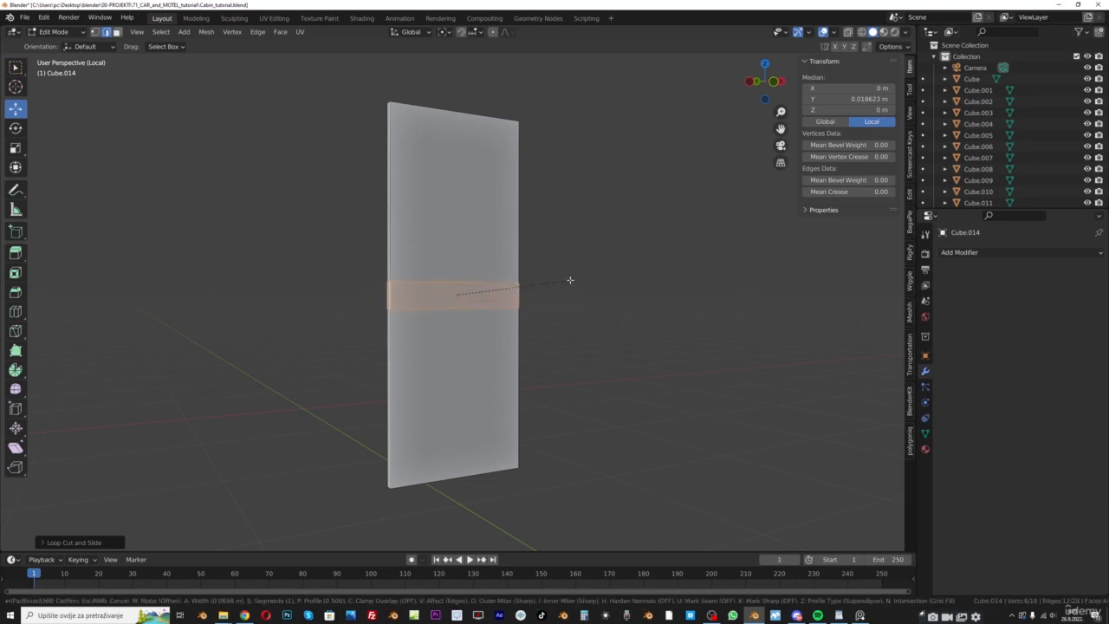
click(571, 280)
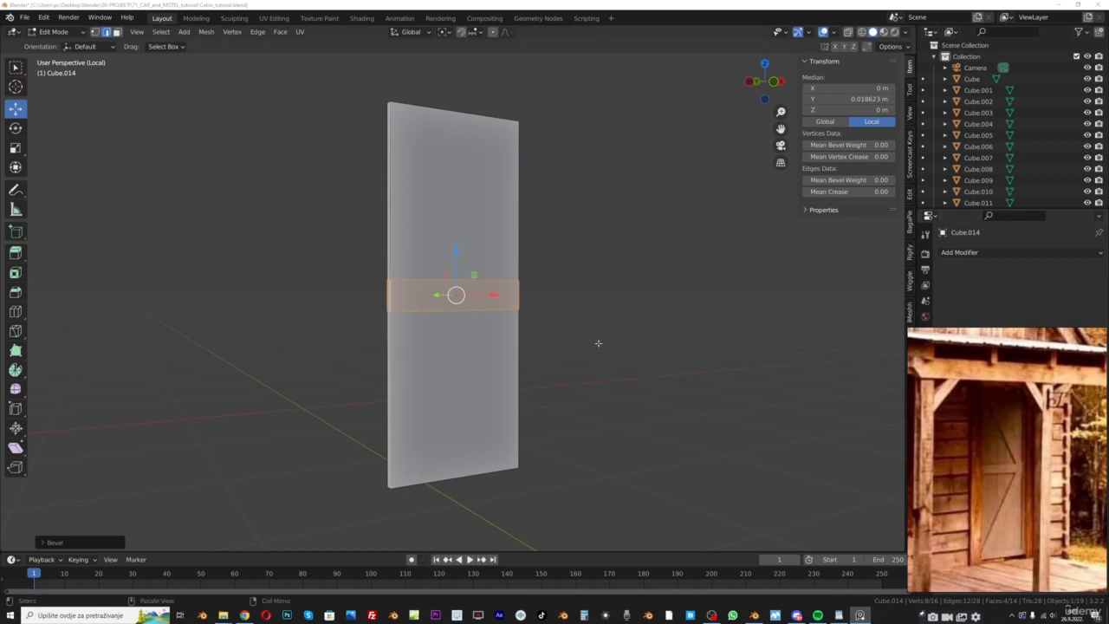
Knife-cut the lower edge of the upper diagonal brace, from the door's left edge near the top corner down to the crossbar
key(alt+a)
key(KP_1)
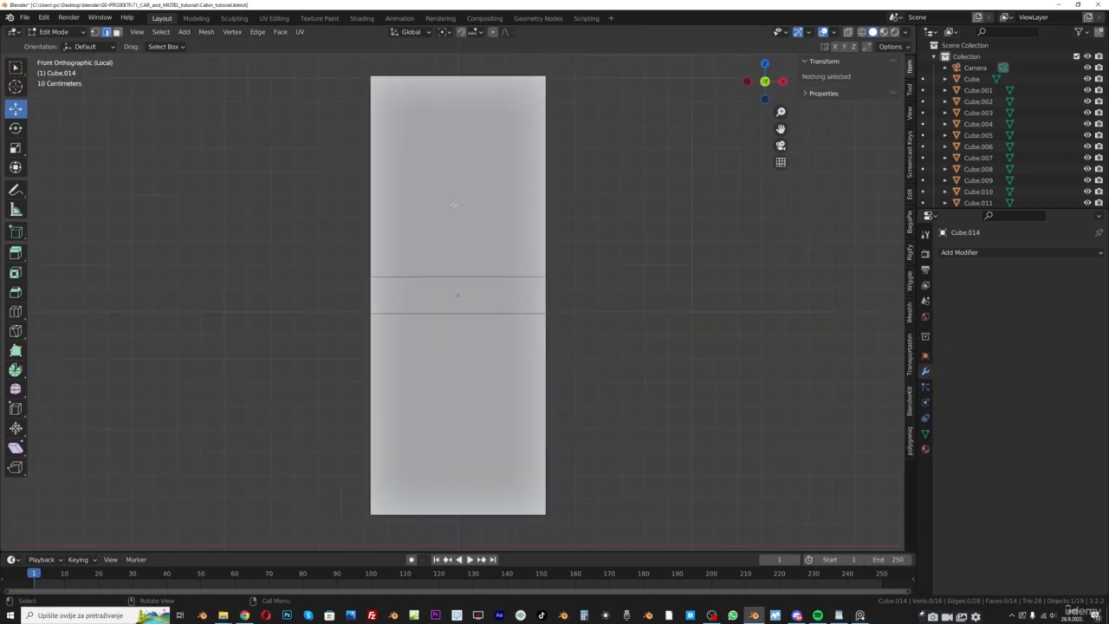
drag(779, 128, 739, 129)
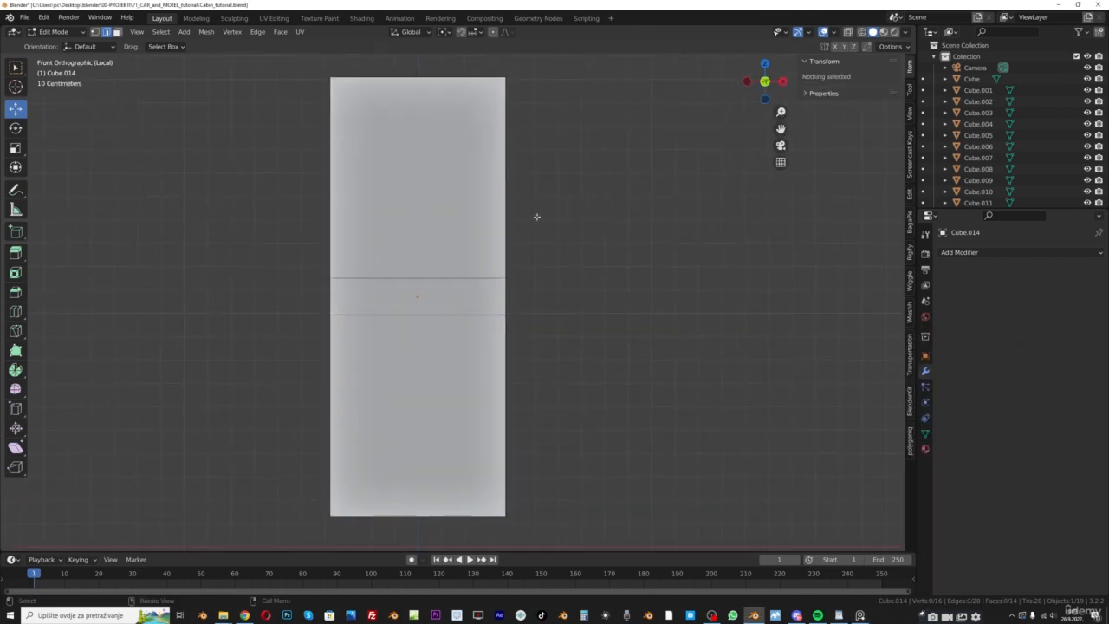
key(k)
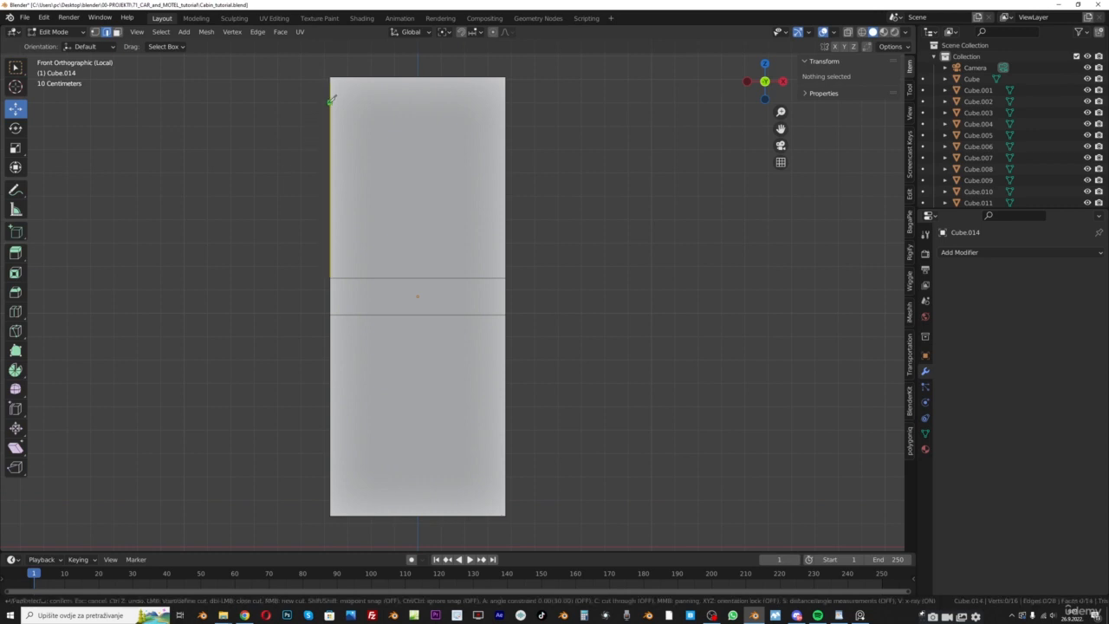
click(331, 99)
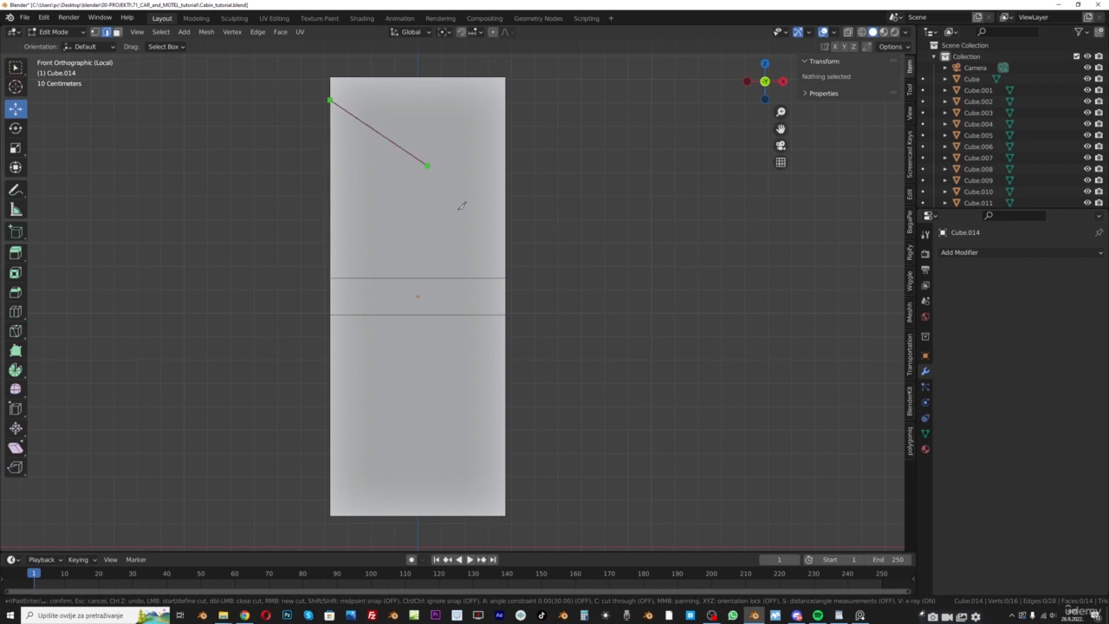
click(478, 276)
key(Return)
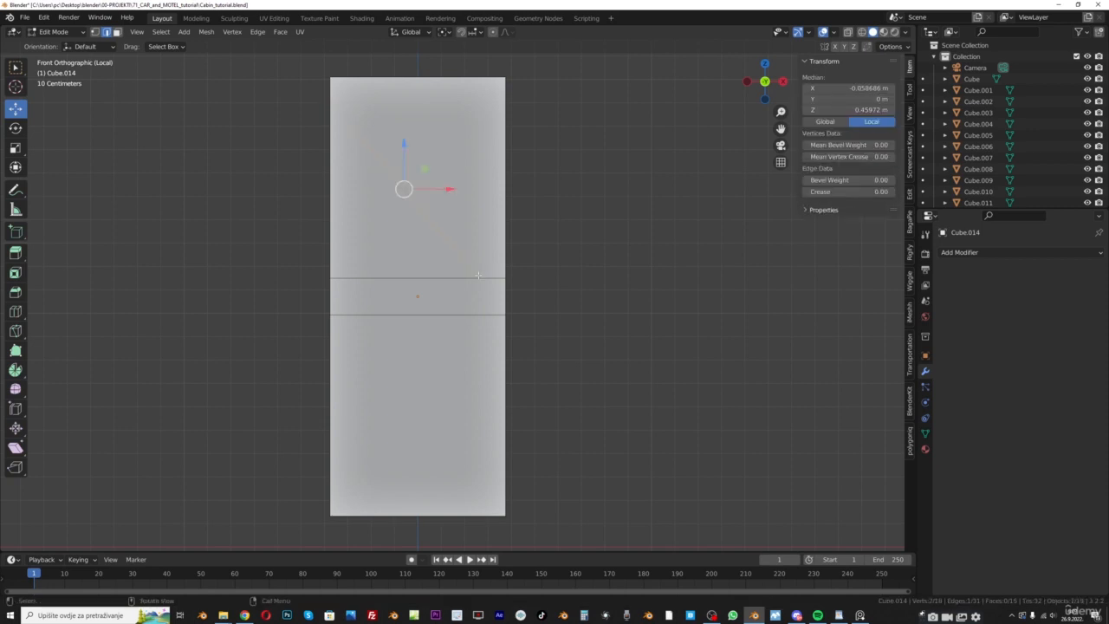
key(alt+a)
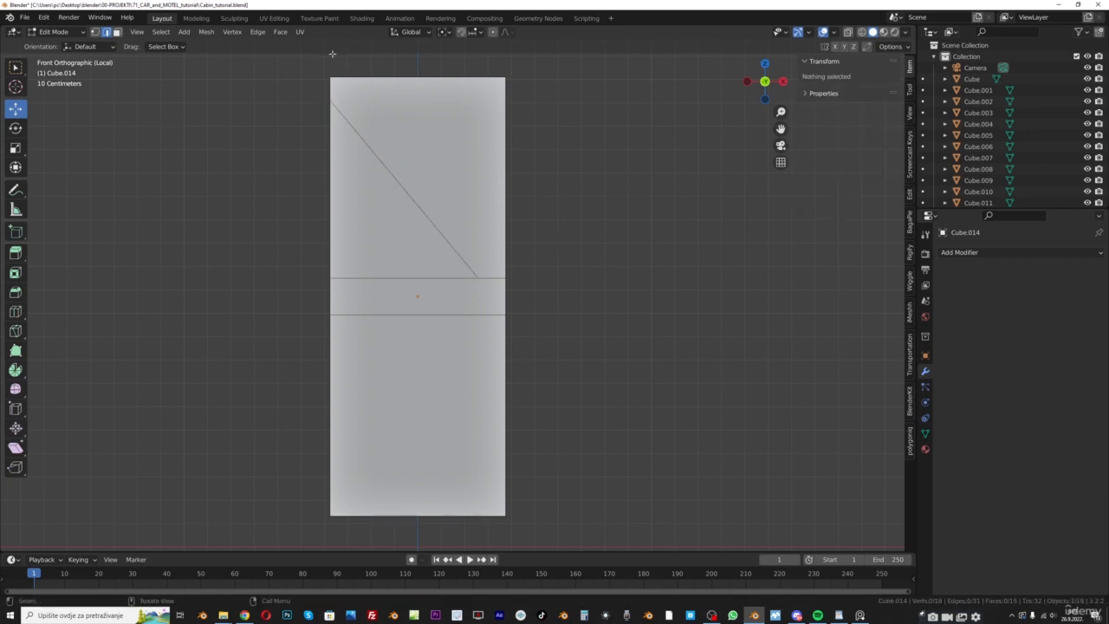
Knife-cut the upper brace's second diagonal edge, from the door's top edge down to the right edge just above the crossbar
key(k)
click(352, 77)
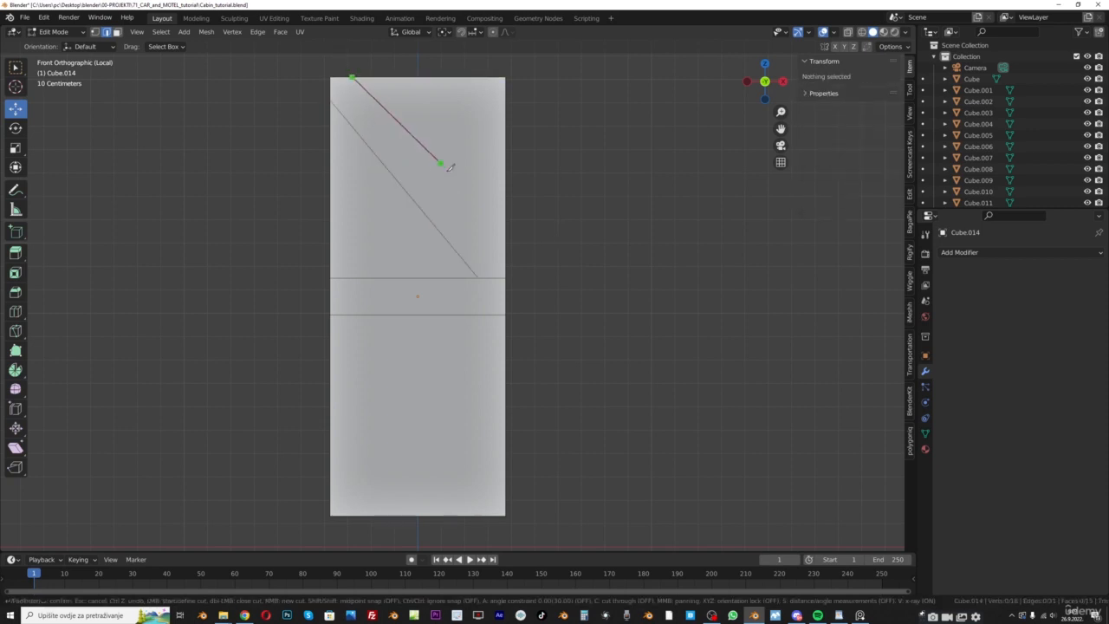
click(506, 256)
key(Return)
key(alt+a)
Knife-cut two parallel diagonals below the crossbar, running from its right end to the door's bottom-left corner, to outline the lower brace
key(k)
click(479, 315)
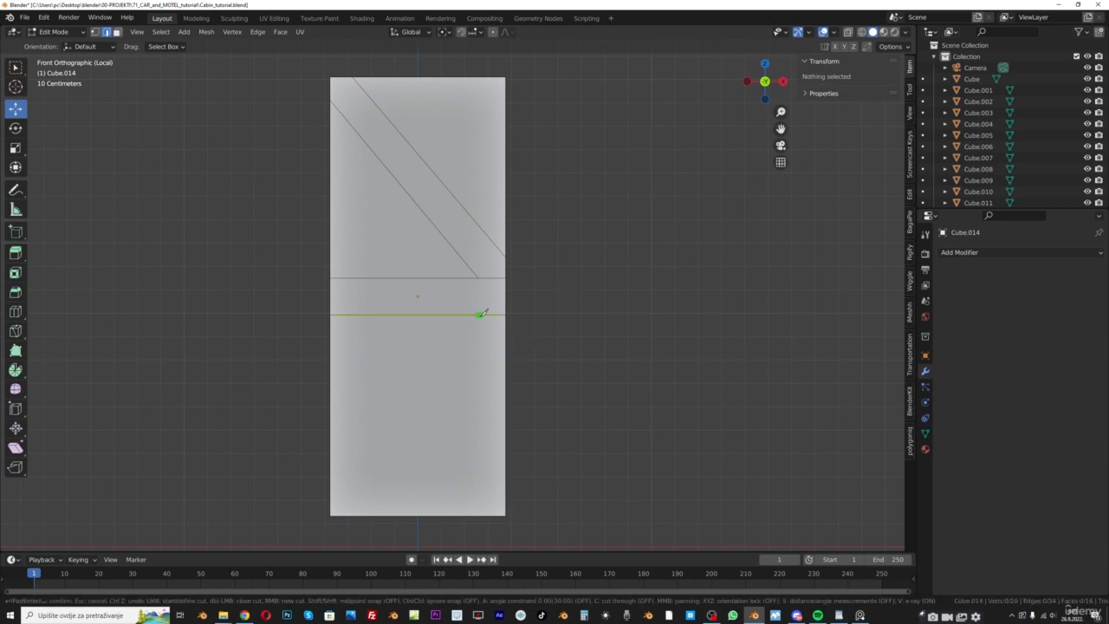
click(330, 496)
key(Return)
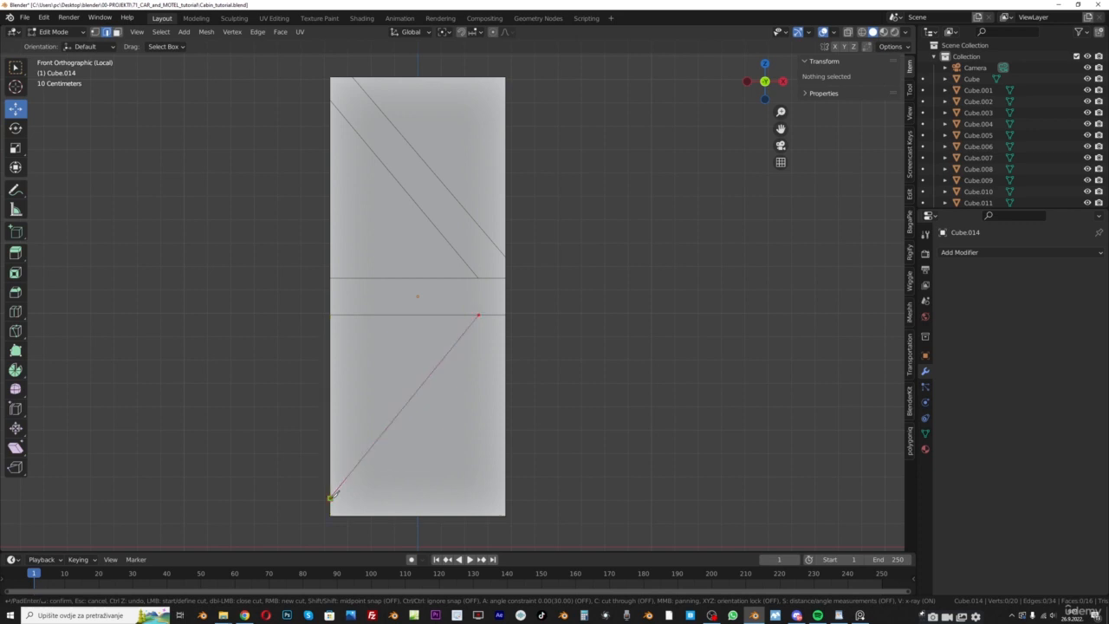
key(k)
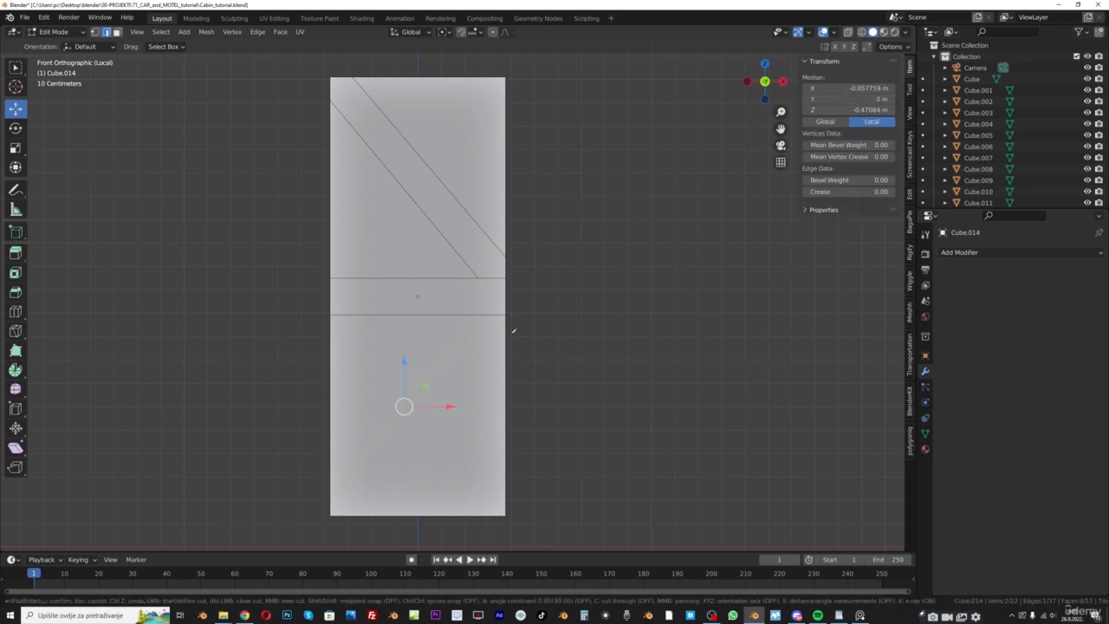
click(505, 331)
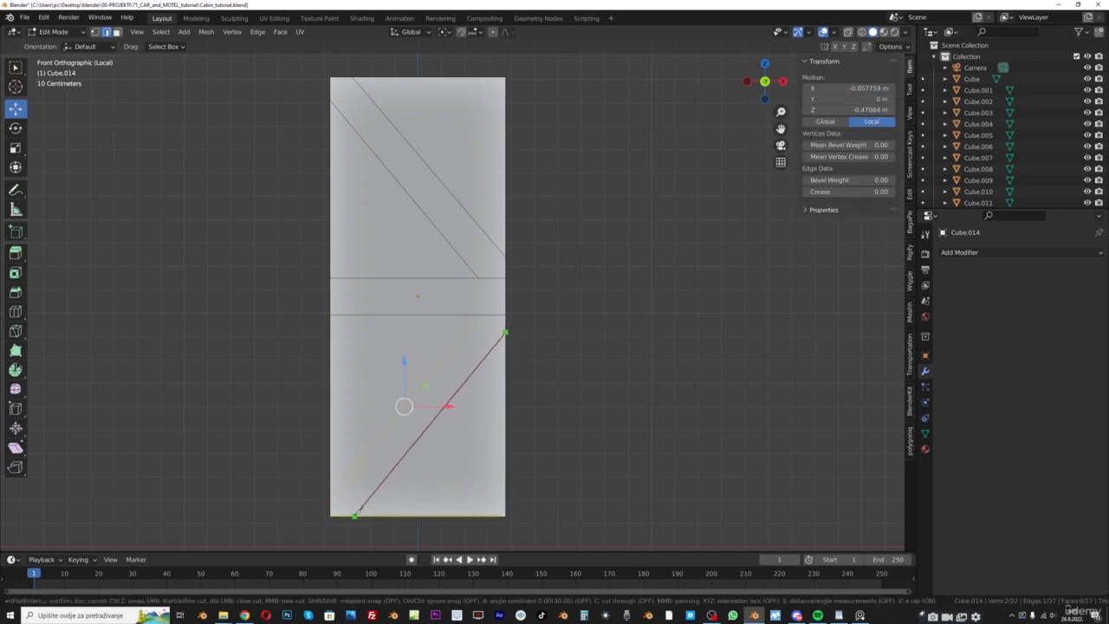
click(354, 515)
key(Return)
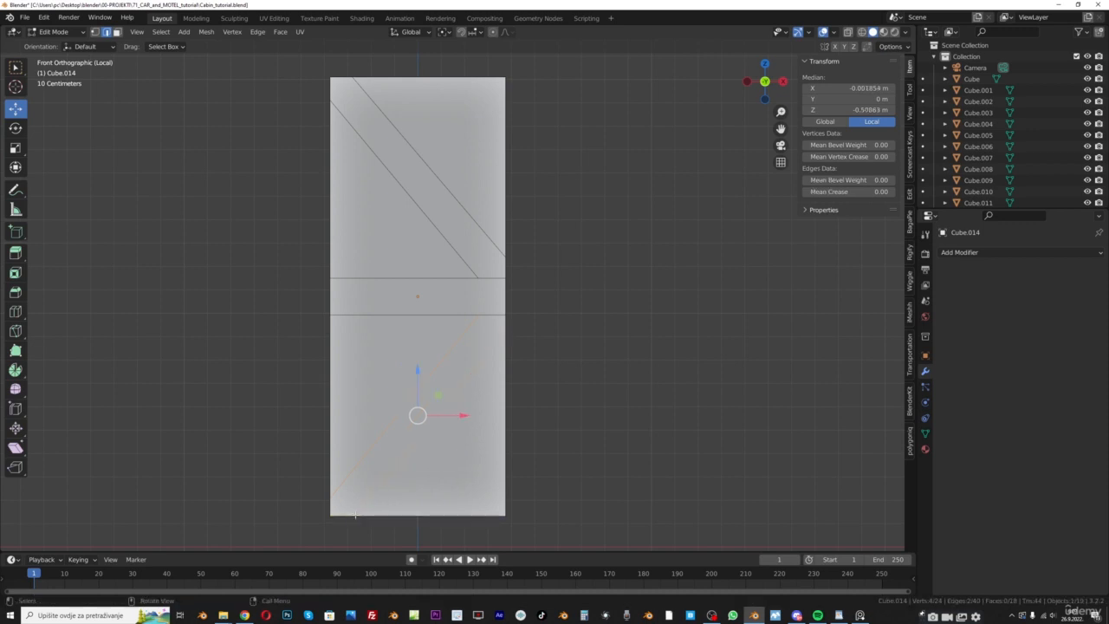
Extrude the two diagonal brace faces and the crossbar face together outward along Y by about 0.023 m
click(117, 31)
click(418, 173)
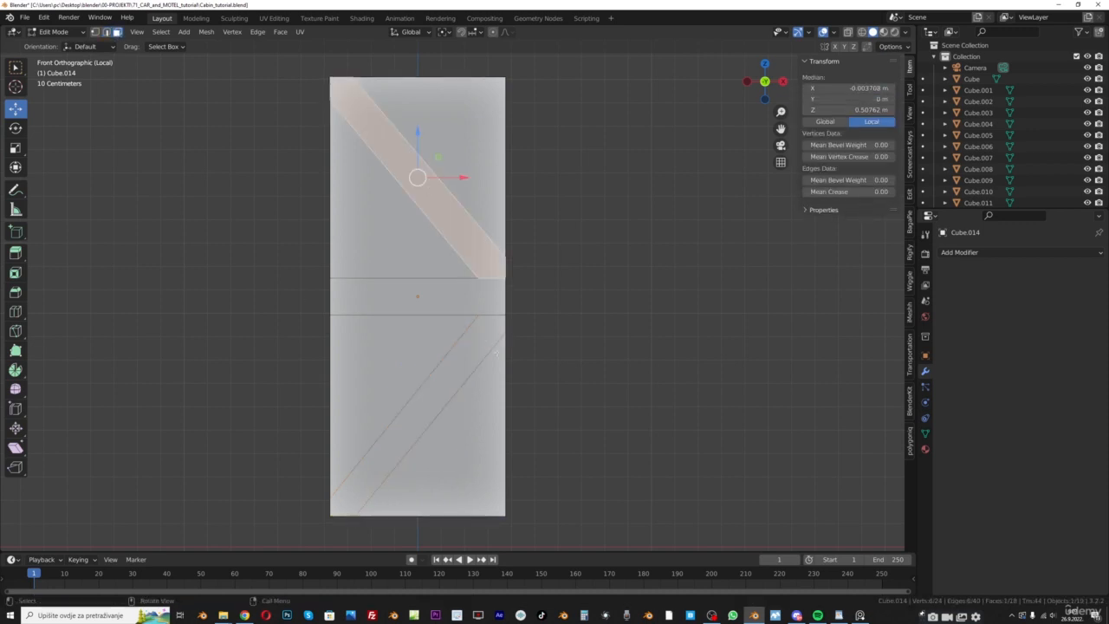
shift+click(442, 394)
shift+click(461, 297)
middle_drag(462, 297, 479, 302)
scroll(479, 302, up, 4)
scroll(479, 303, down, 2)
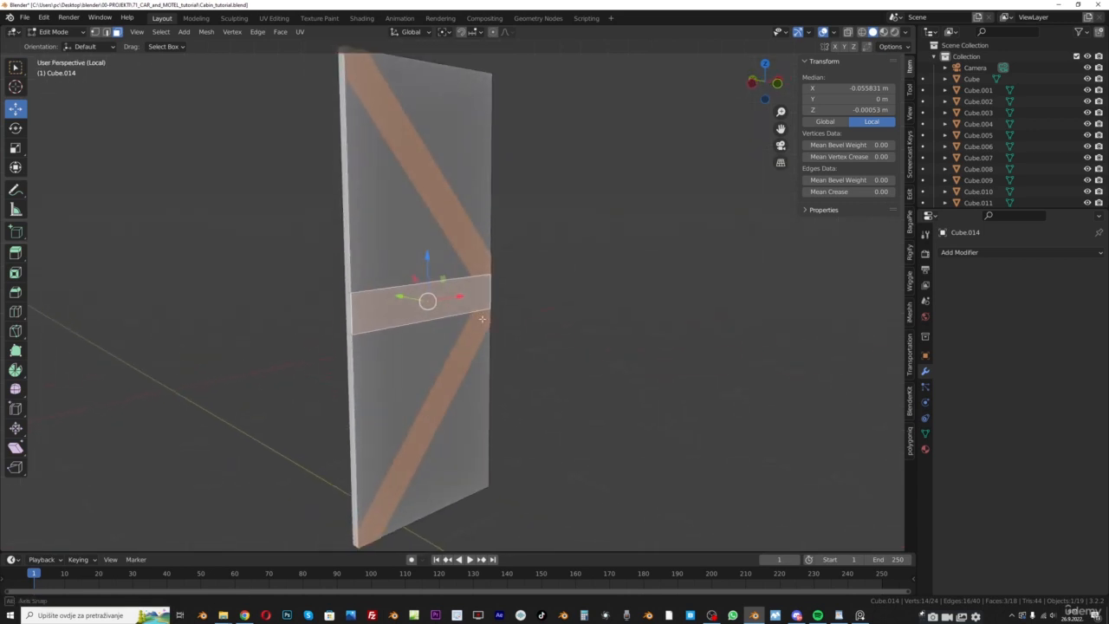
drag(781, 129, 793, 145)
scroll(501, 331, up, 1)
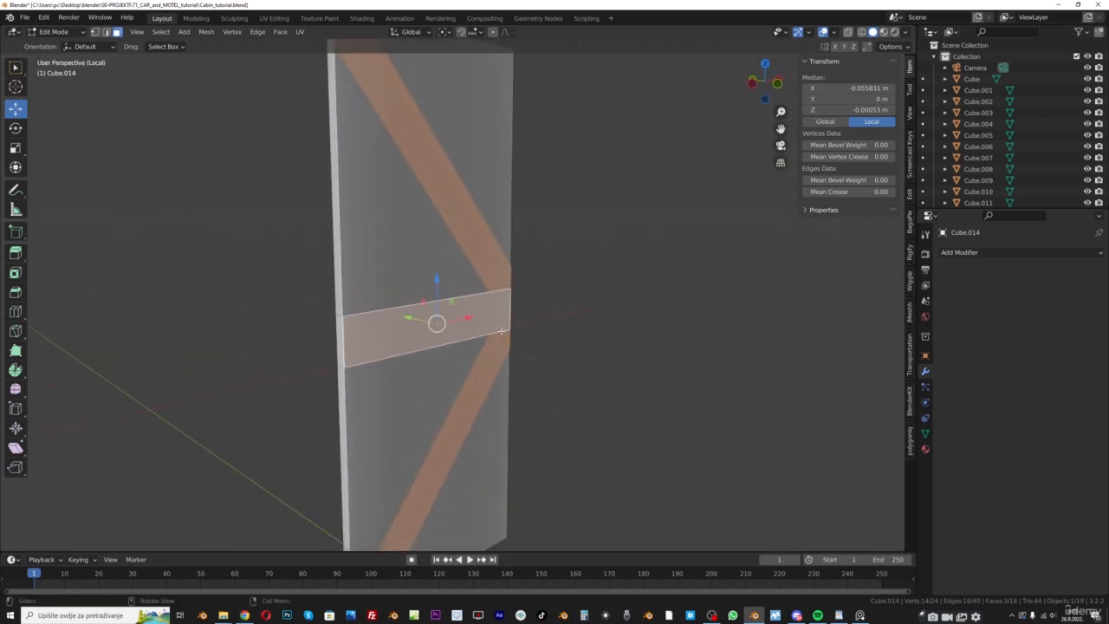
key(e)
key(y)
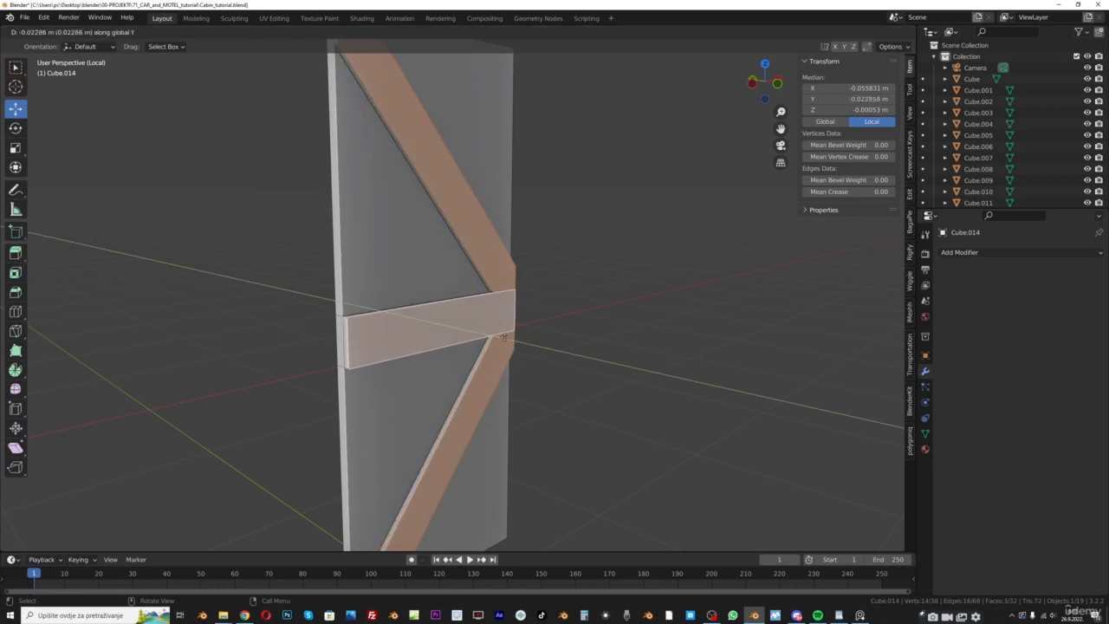
click(504, 336)
Extrude only the crossbar's front face a further 0.011 m or so outward along Y
click(477, 329)
scroll(477, 334, up, 2)
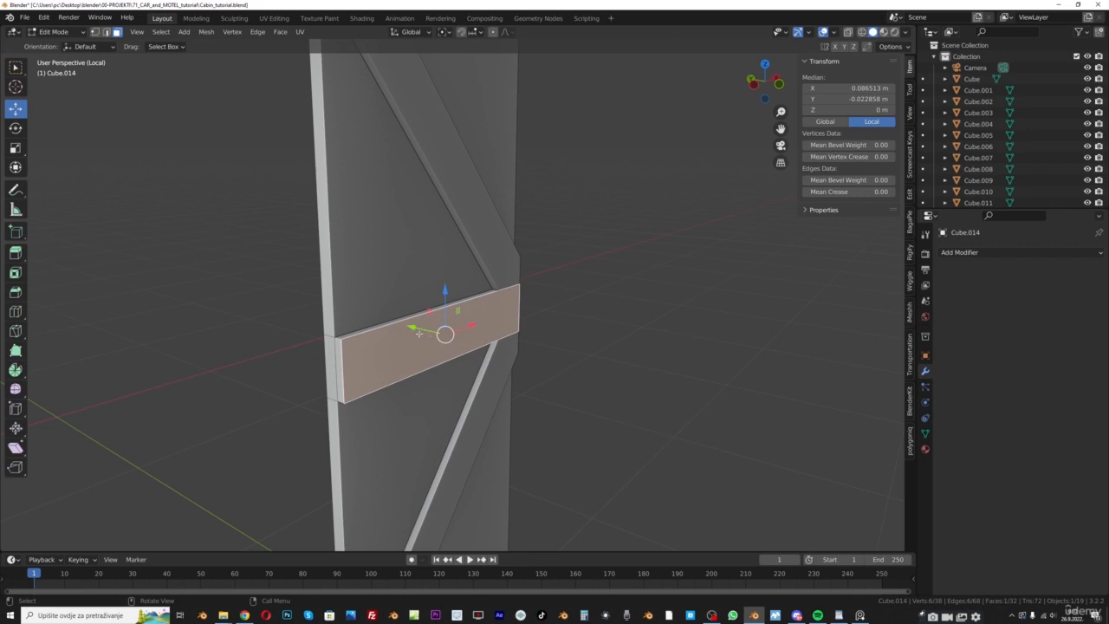
key(g)
key(y)
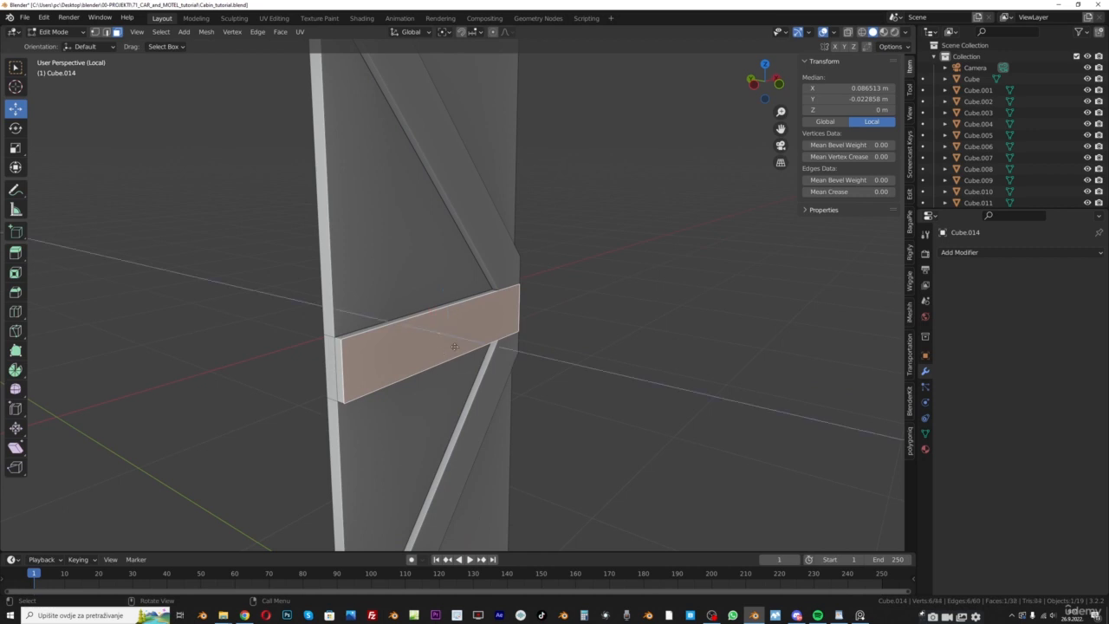
click(458, 350)
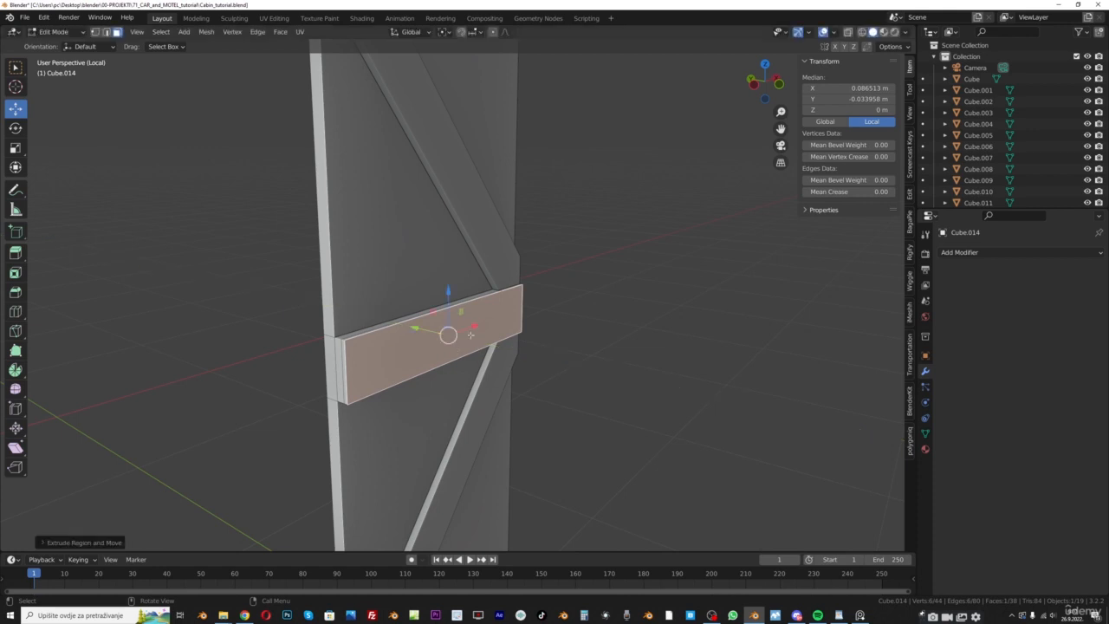
Bevel the long front edges of the crossbar and both diagonal braces with a small single-segment bevel
middle_drag(456, 350, 414, 345)
click(105, 32)
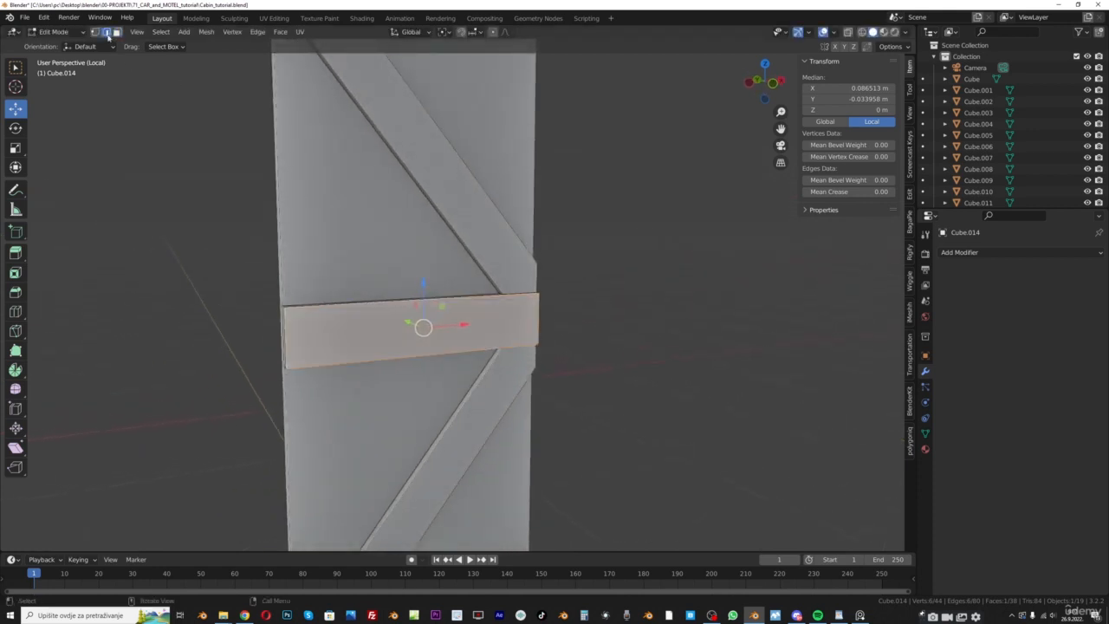
click(411, 164)
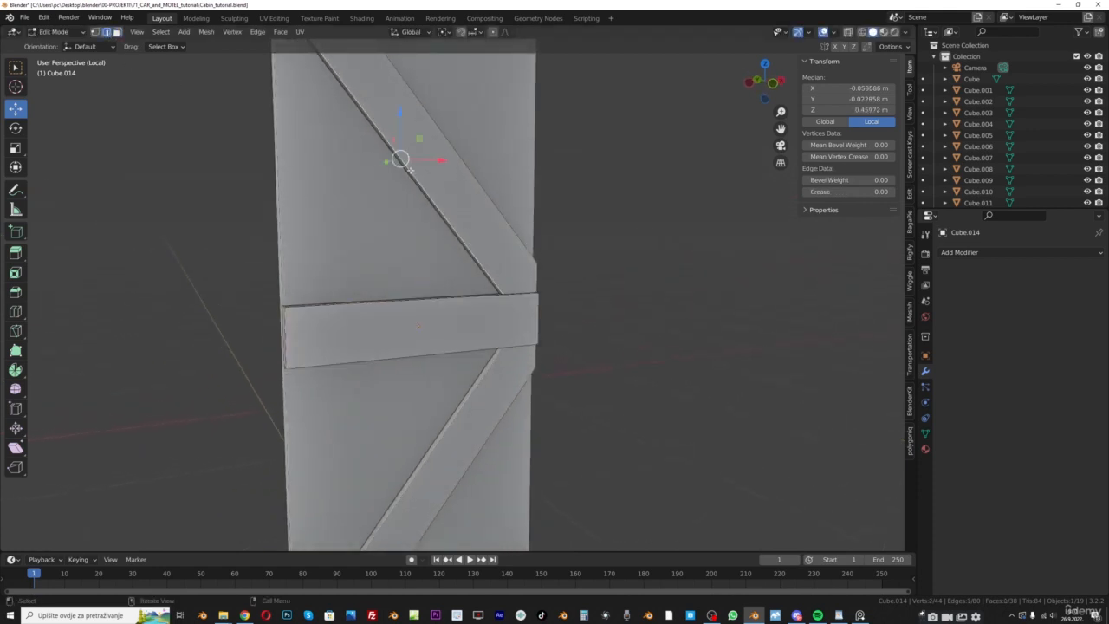
shift+click(459, 155)
middle_drag(454, 286, 449, 309)
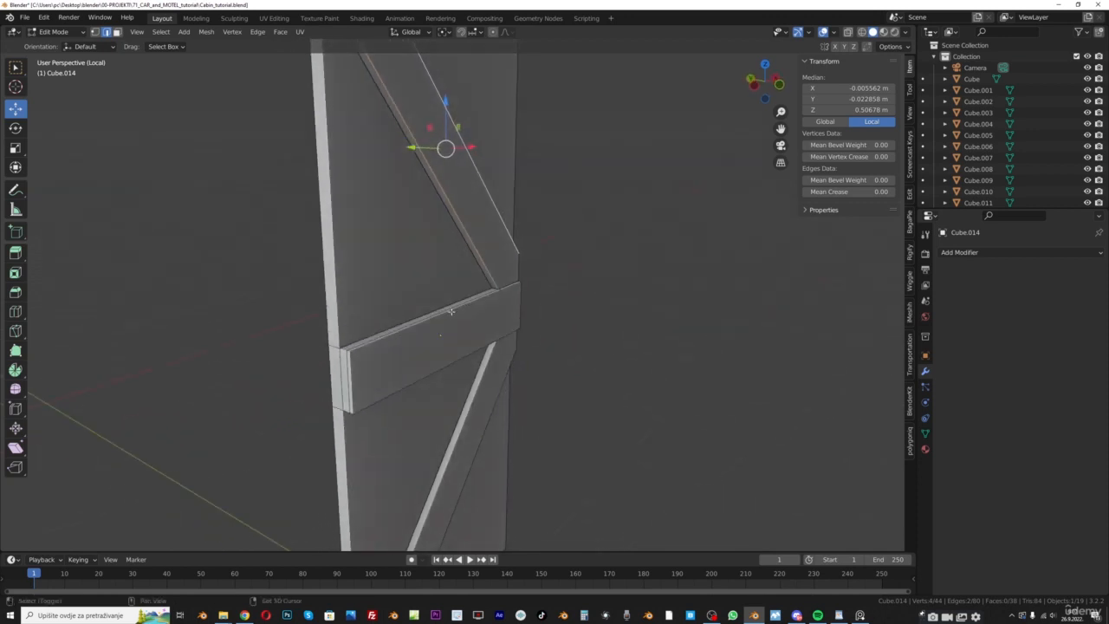
shift+click(451, 312)
shift+click(467, 356)
middle_drag(467, 356, 407, 334)
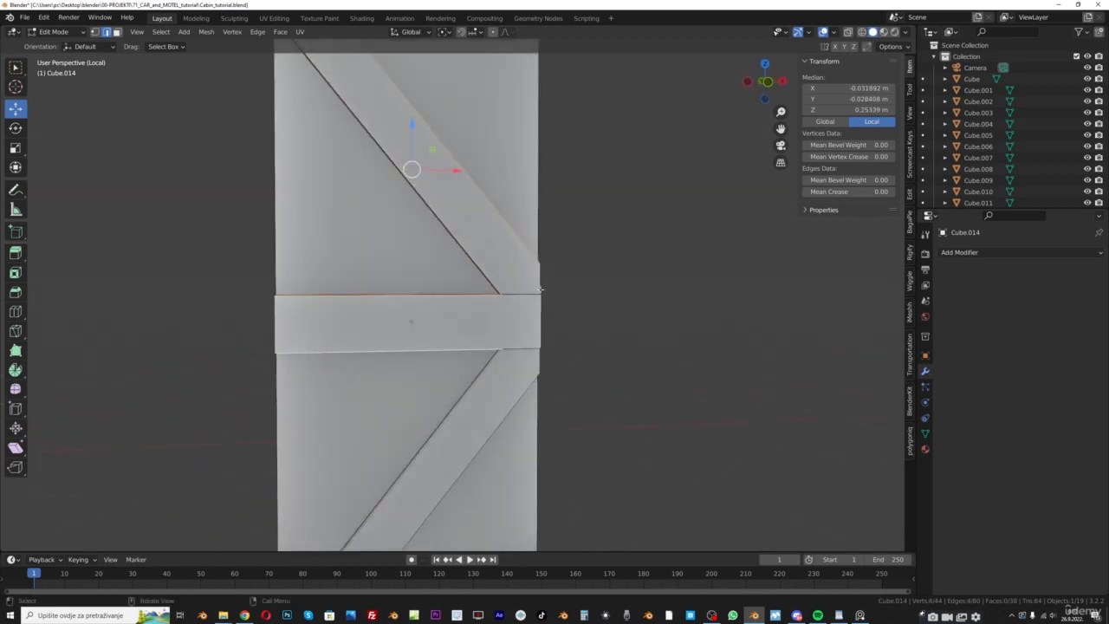
shift+click(528, 329)
shift+click(521, 349)
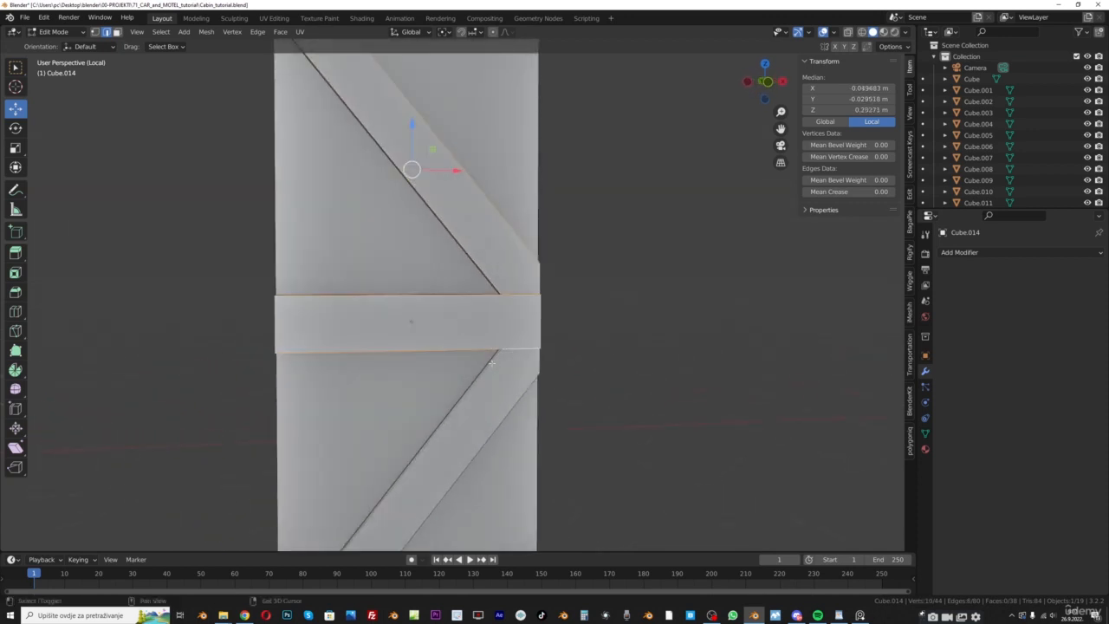
shift+click(519, 381)
shift+click(527, 390)
middle_drag(527, 389, 603, 282)
key(ctrl+b)
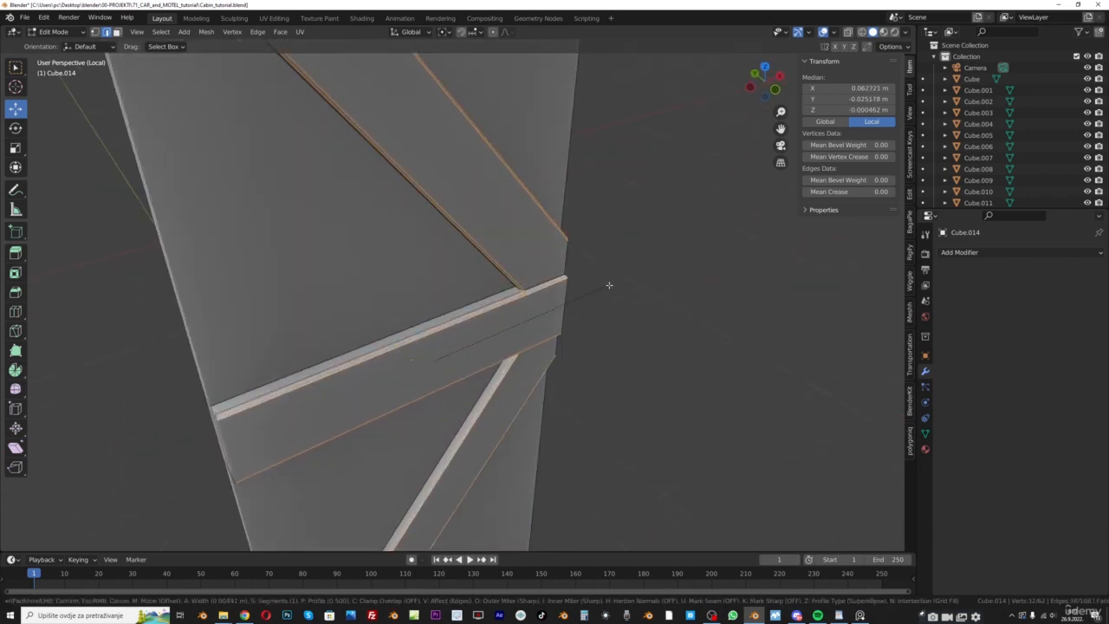
scroll(609, 285, up, 1)
scroll(609, 285, down, 1)
click(609, 287)
Return the door to Object Mode and inspect its bevelled crossbar and braces
middle_drag(609, 285, 574, 277)
click(50, 31)
click(50, 42)
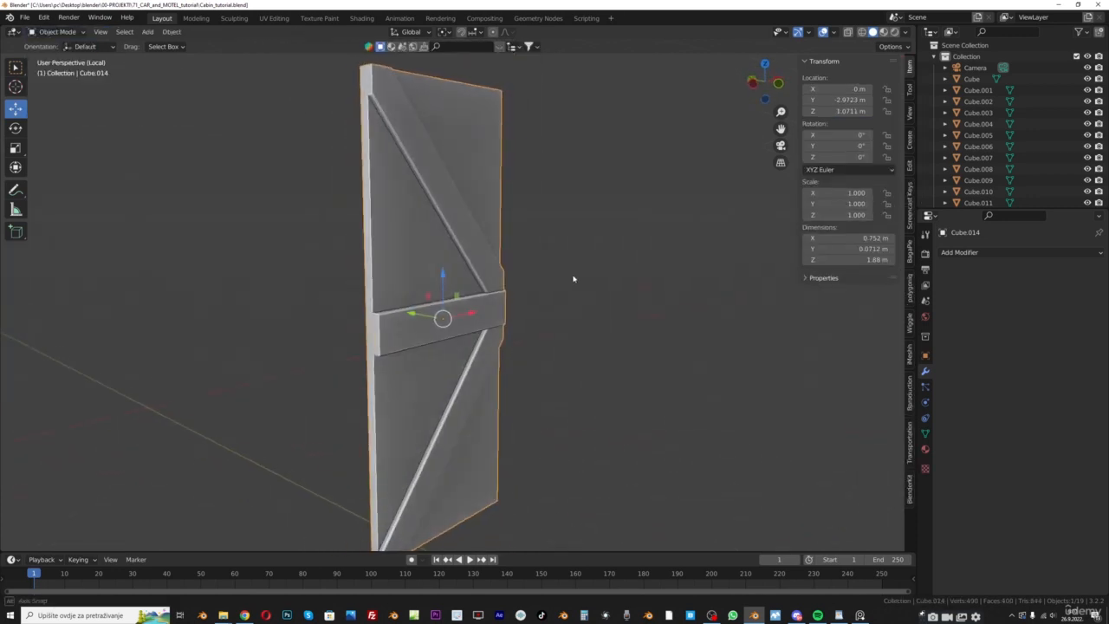
scroll(483, 295, up, 2)
middle_drag(482, 295, 505, 258)
scroll(468, 295, down, 4)
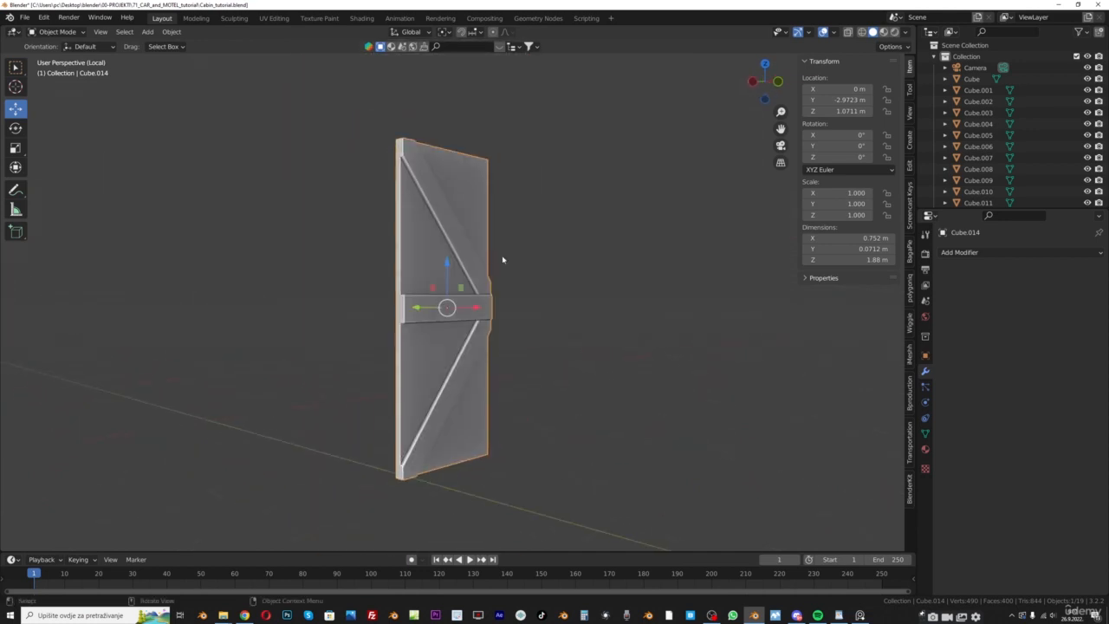
Leave local view to check the door in place on the whole cabin, and save the file
key(KP_Divide)
scroll(480, 321, up, 3)
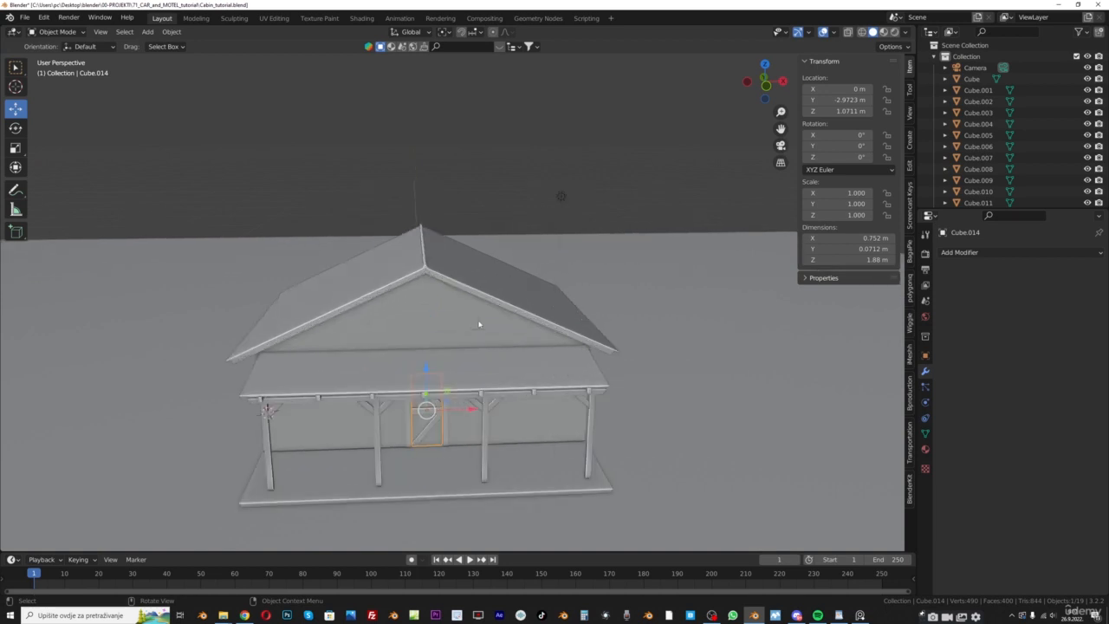
middle_drag(495, 365, 521, 402)
scroll(523, 369, up, 3)
scroll(521, 402, down, 2)
click(25, 17)
click(52, 92)
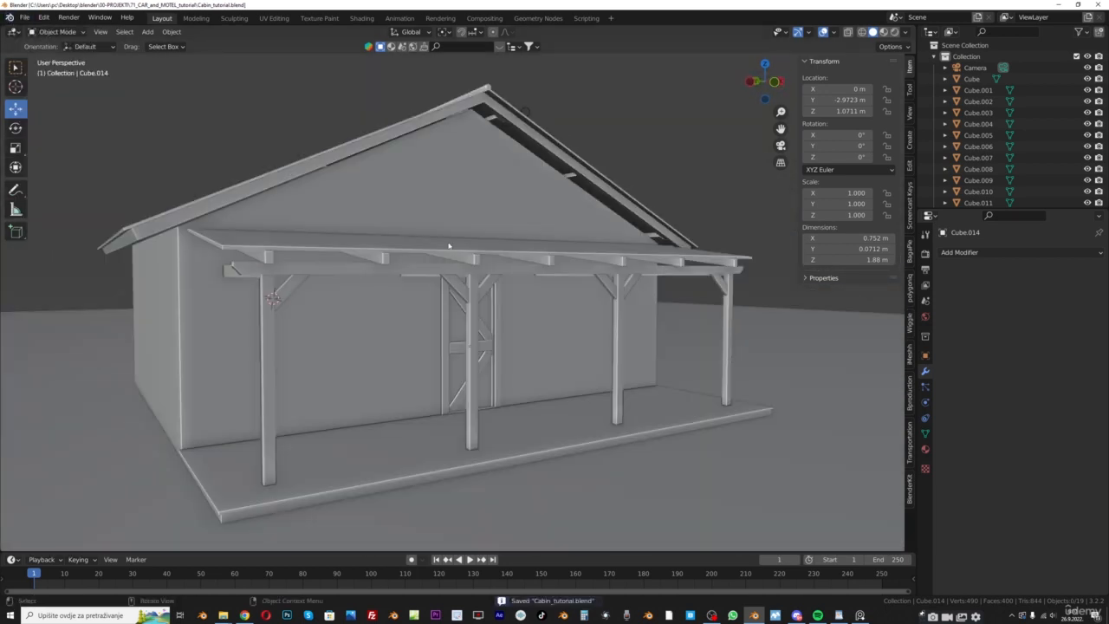
Open the cabin body for mesh editing in the front view, with edge selection active
click(577, 331)
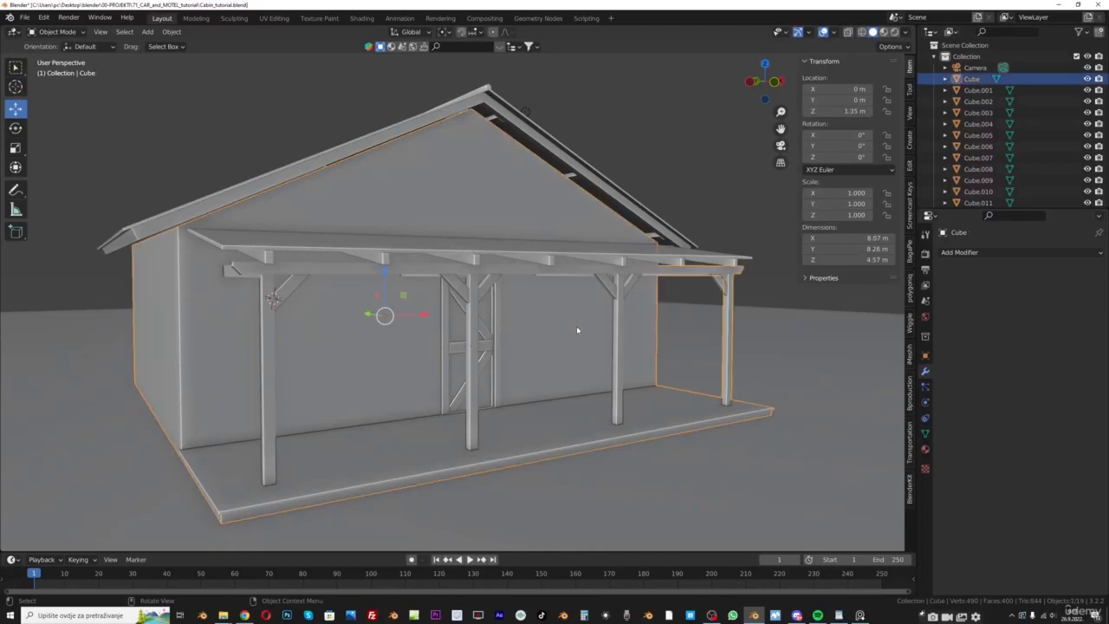
key(KP_1)
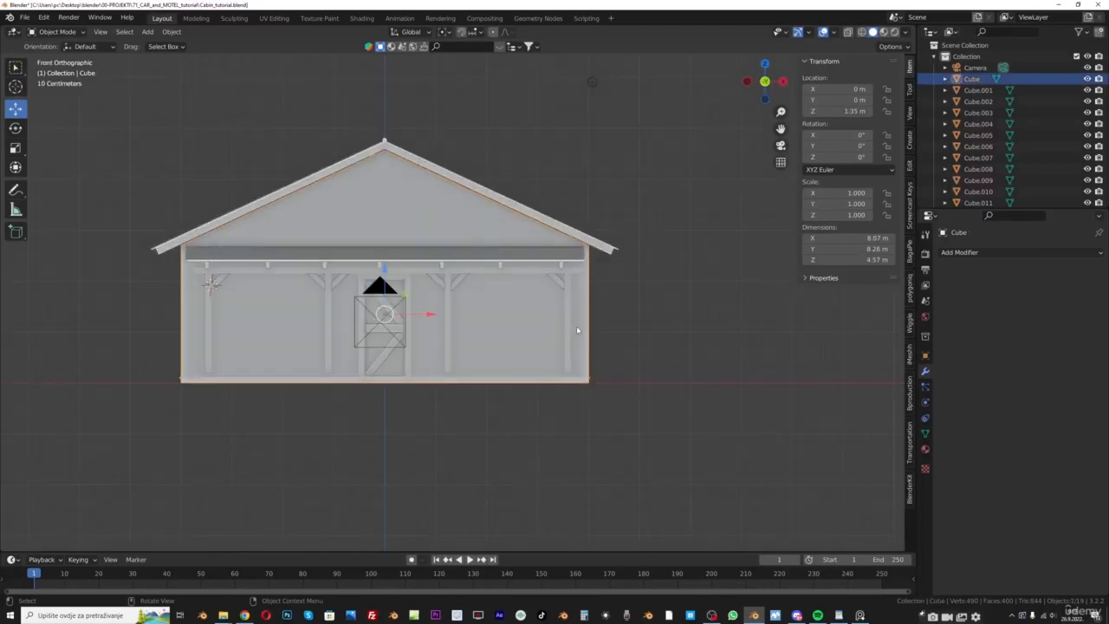
scroll(594, 341, up, 2)
shift+middle_drag(102, 279, 213, 293)
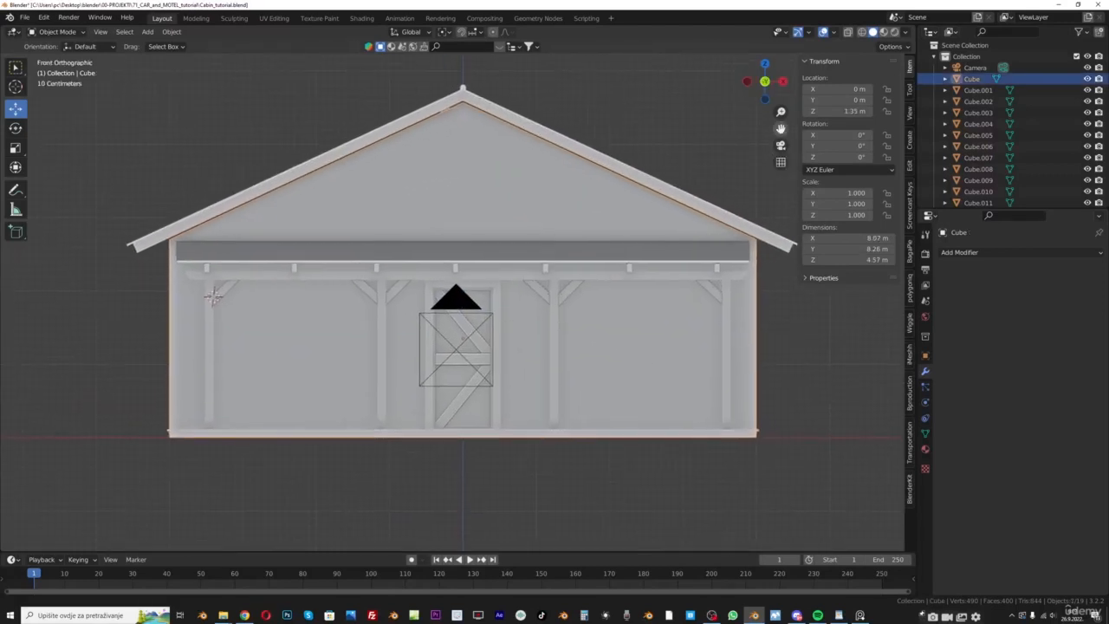
click(57, 31)
click(54, 70)
click(57, 31)
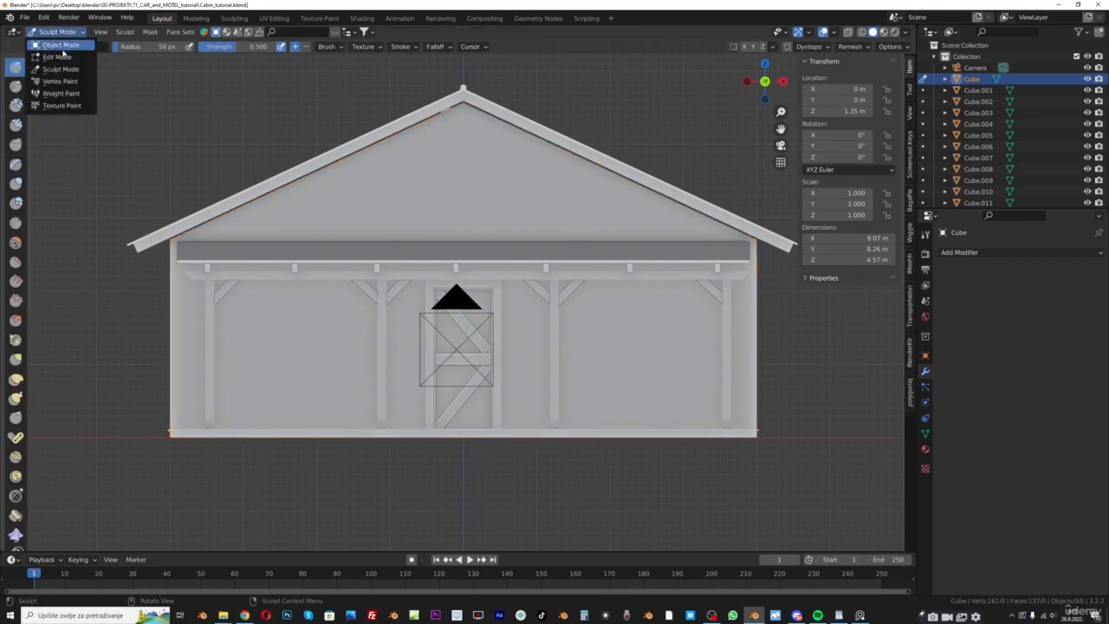
click(54, 55)
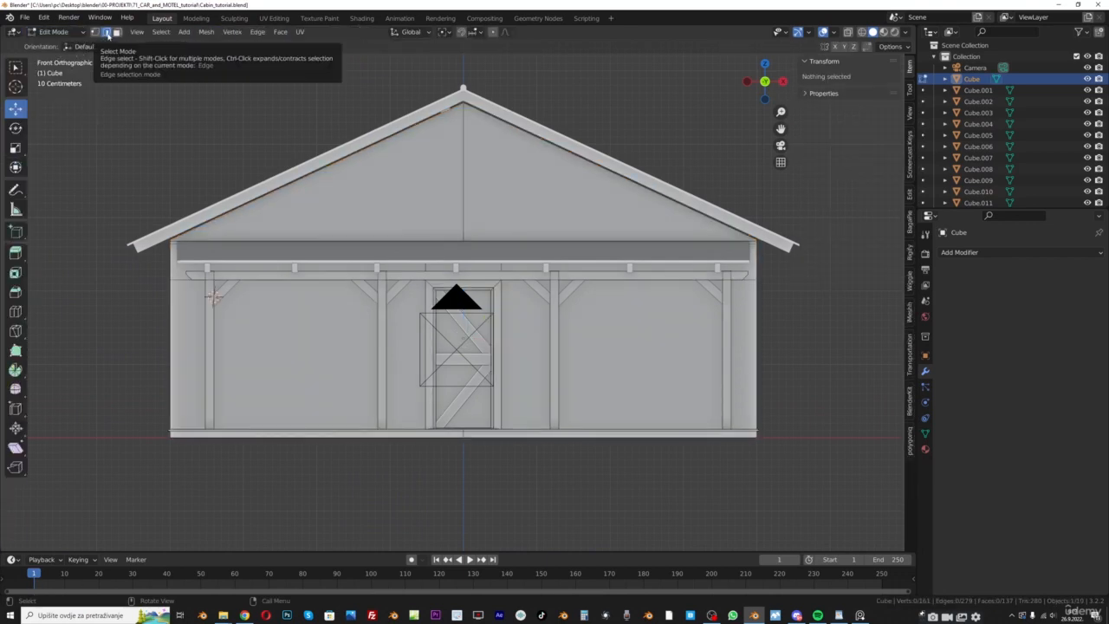
Try a centred vertical loop cut through the front wall section left of the door
key(ctrl+r)
click(328, 169)
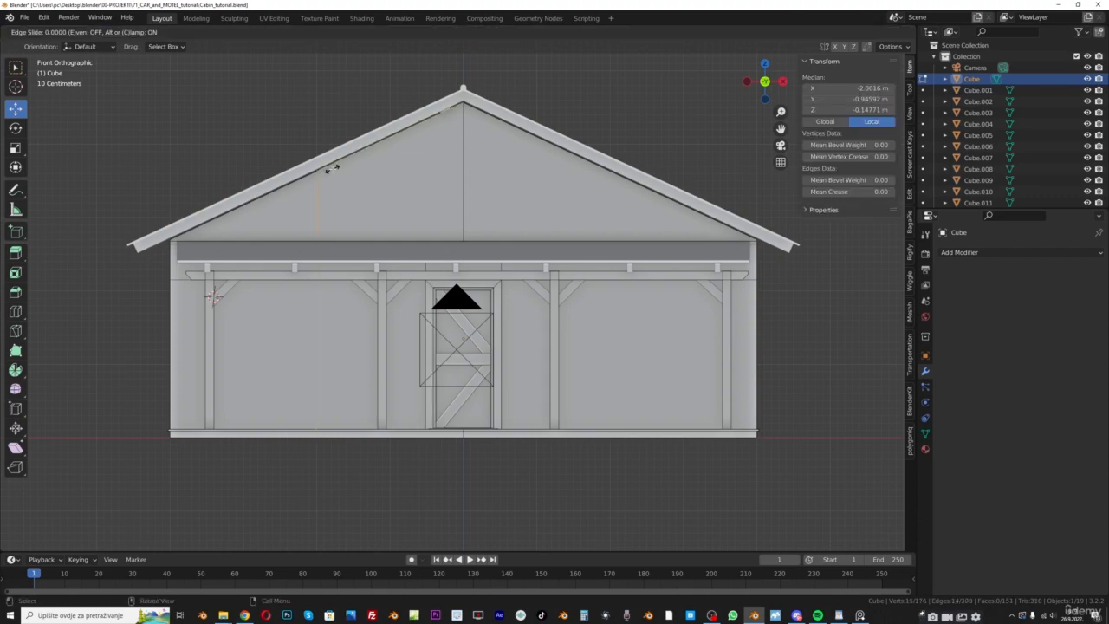
right_click(332, 169)
middle_drag(349, 258, 371, 249)
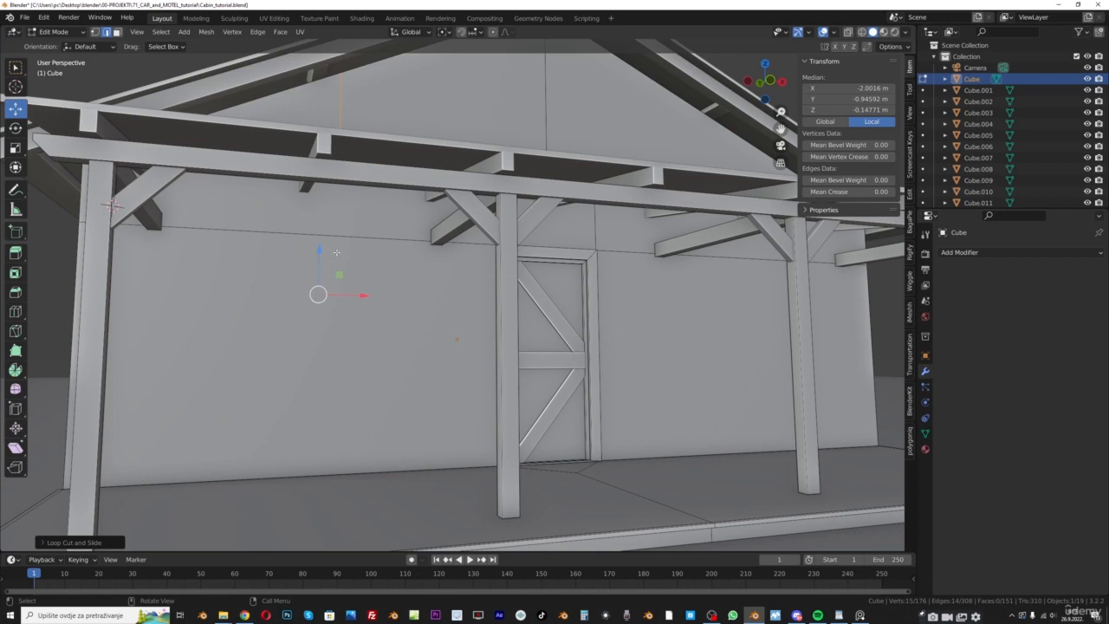
key(alt+a)
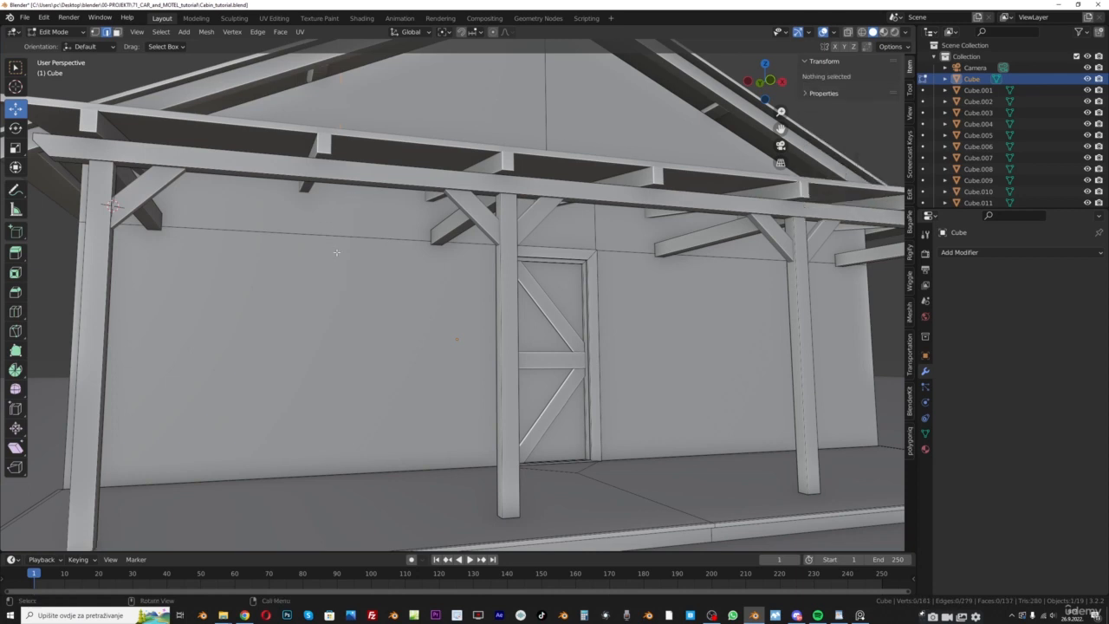
Select the whole cabin body mesh and merge its duplicate vertices with Merge by Distance
scroll(379, 266, down, 3)
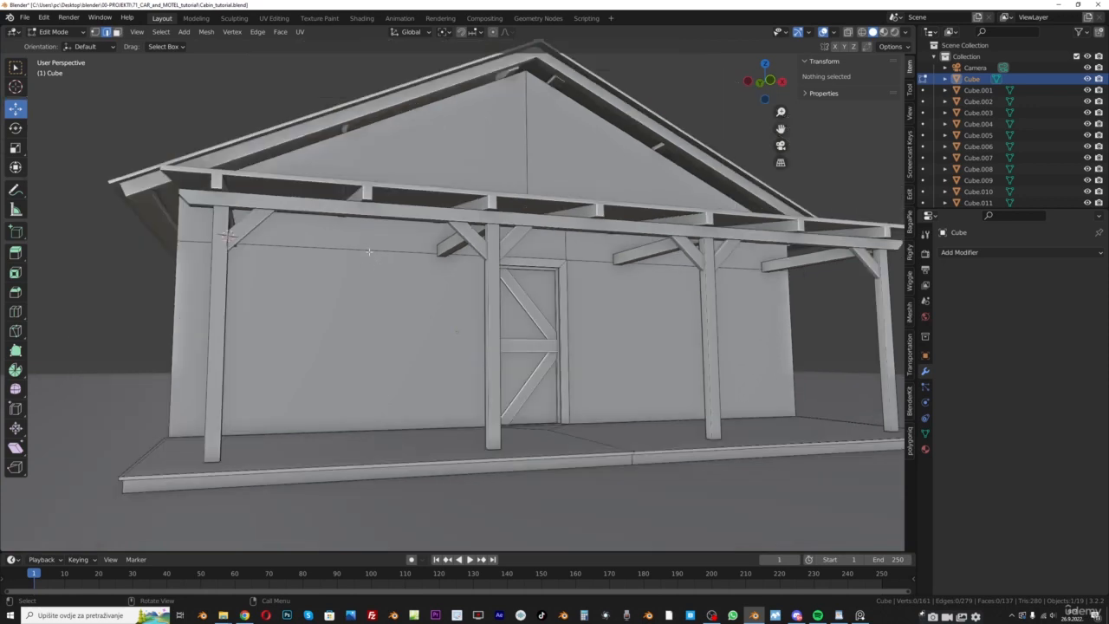
middle_drag(368, 252, 389, 303)
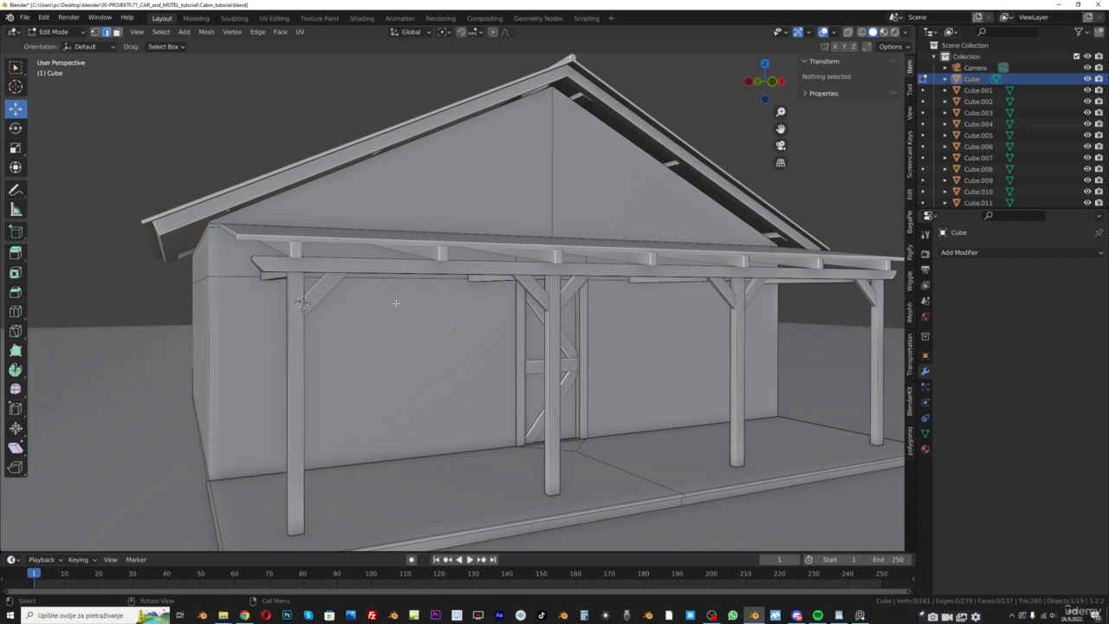
key(a)
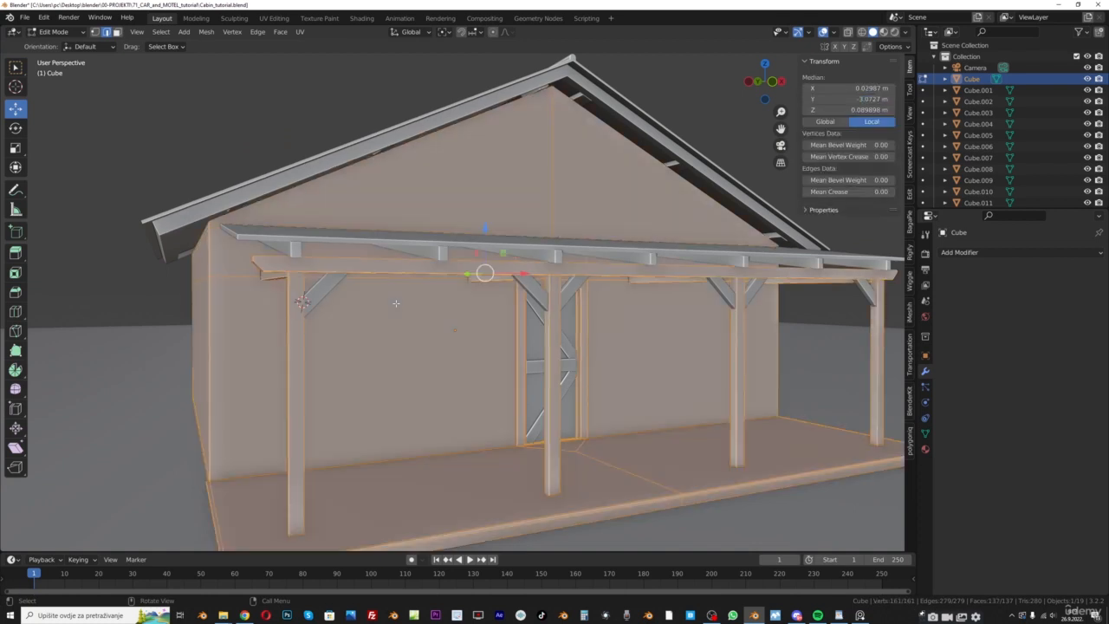
key(F3)
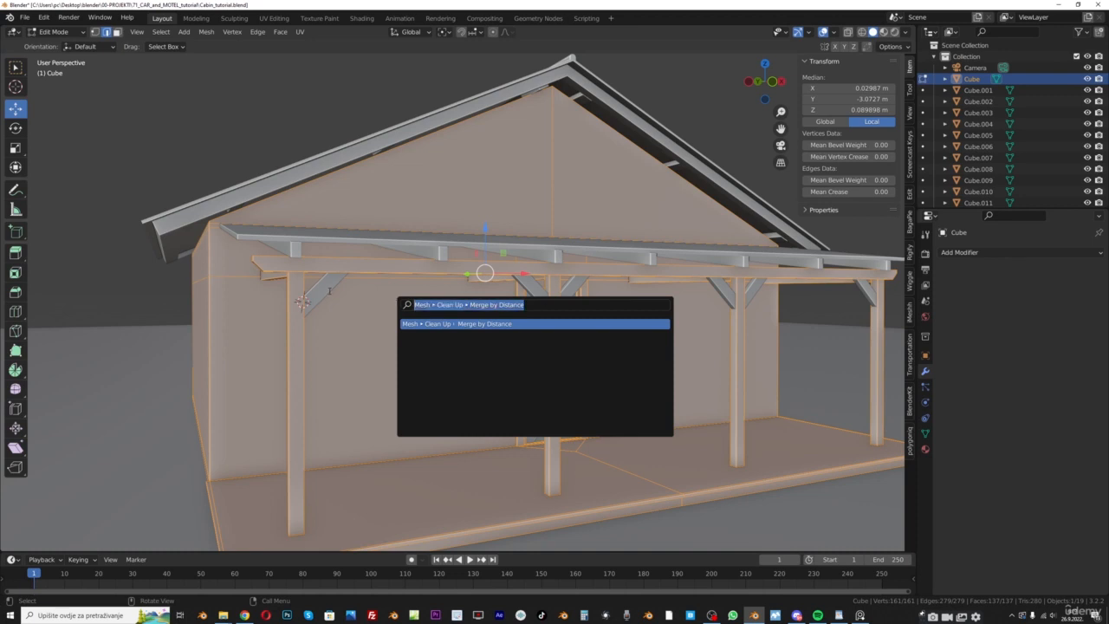
text(merge b)
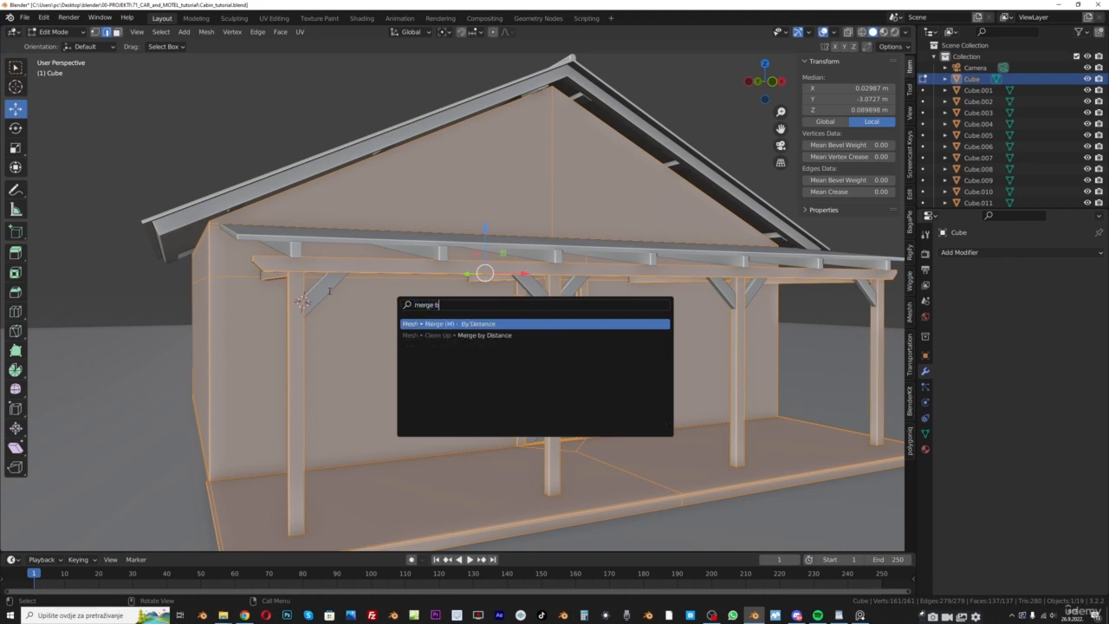
text(y)
click(487, 336)
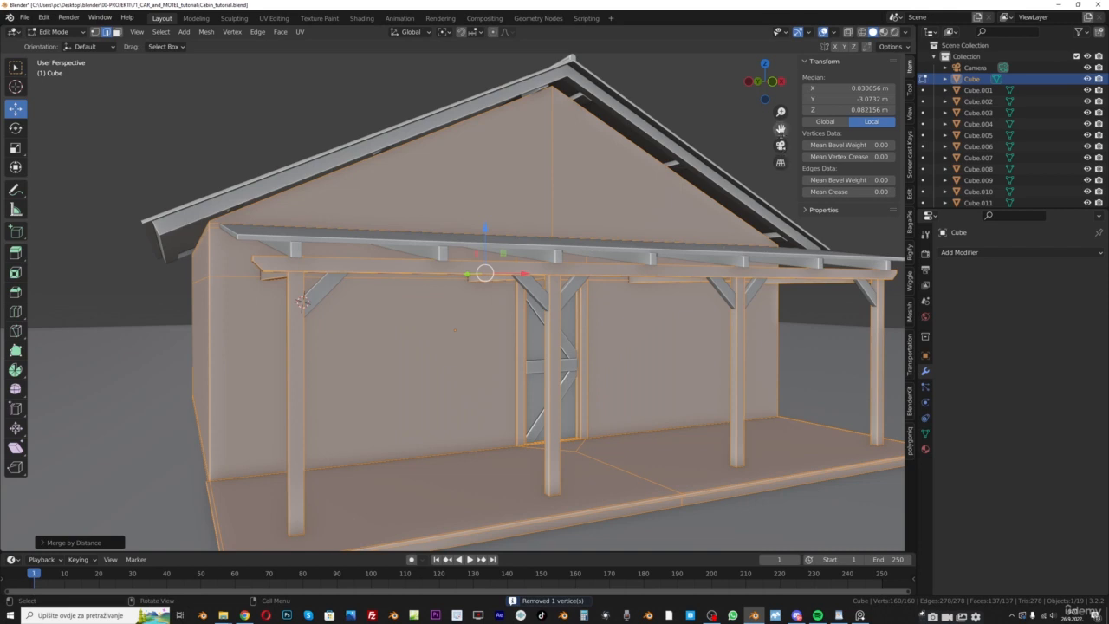
Add a centred vertical loop cut through the cabin's left half, running across the gable, front wall and porch floor
drag(780, 128, 728, 73)
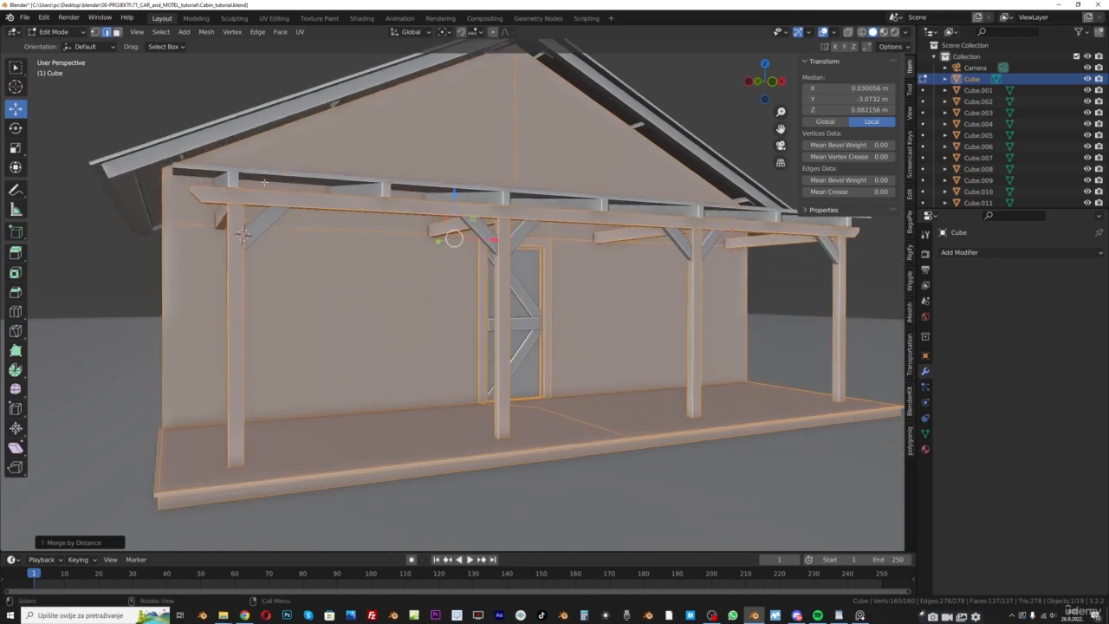
key(alt+a)
key(ctrl+r)
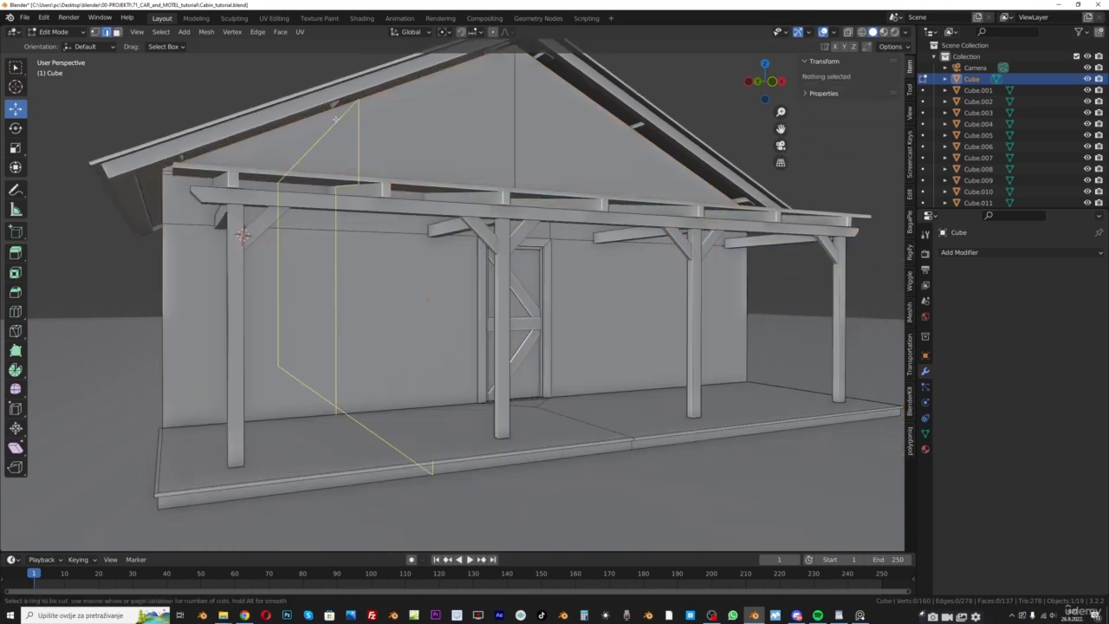
click(335, 119)
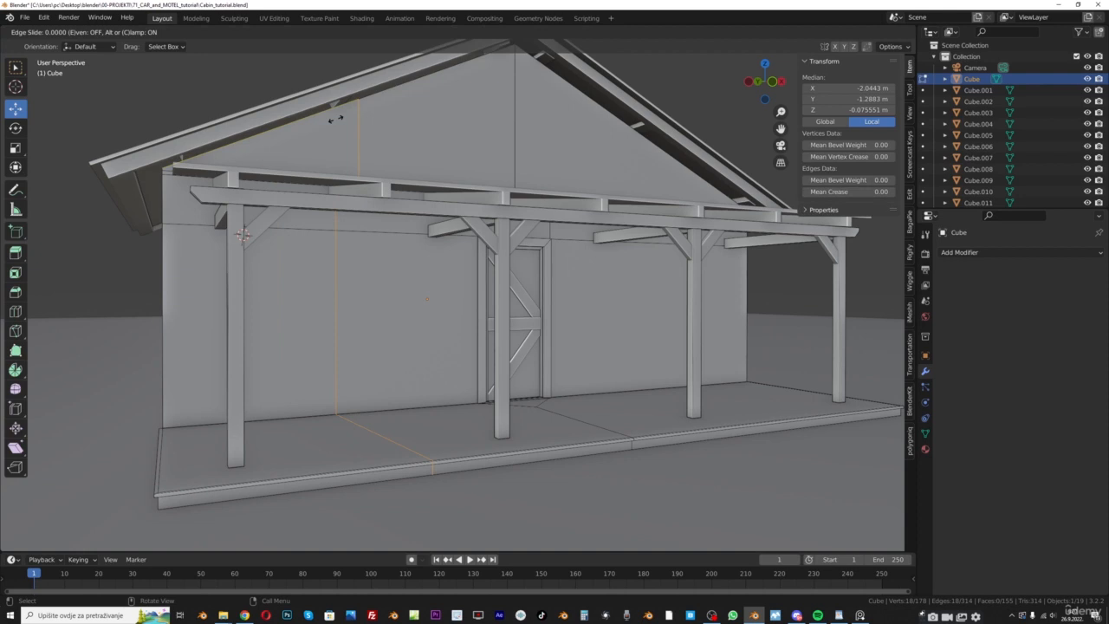
click(336, 119)
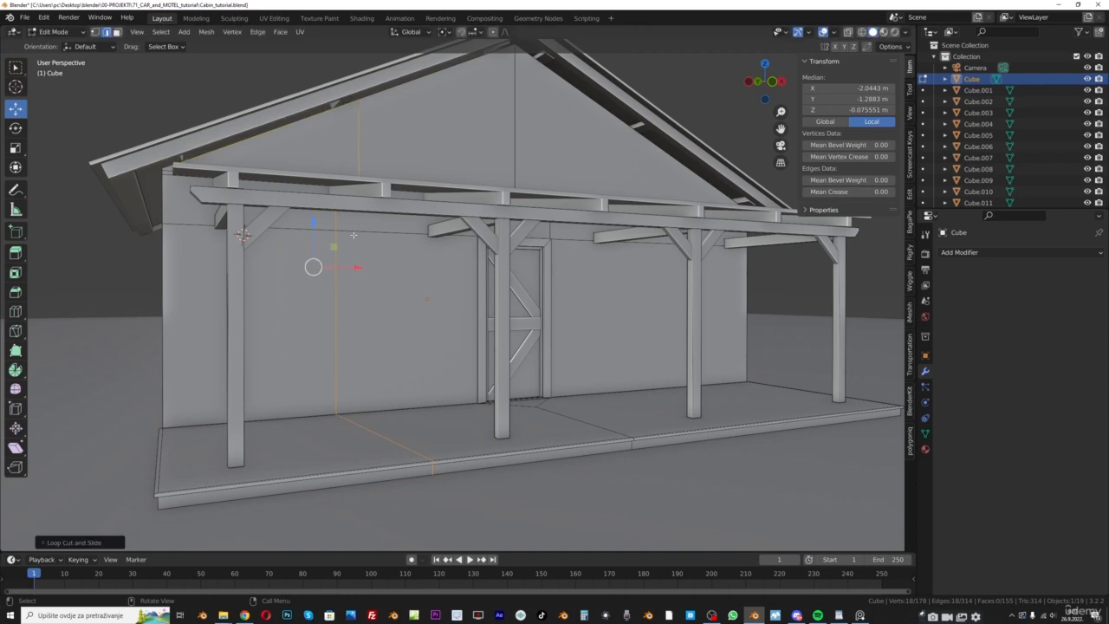
Try to cut a vertical line down the front wall right of the door with the Knife tool
middle_drag(499, 286, 487, 288)
drag(781, 129, 715, 126)
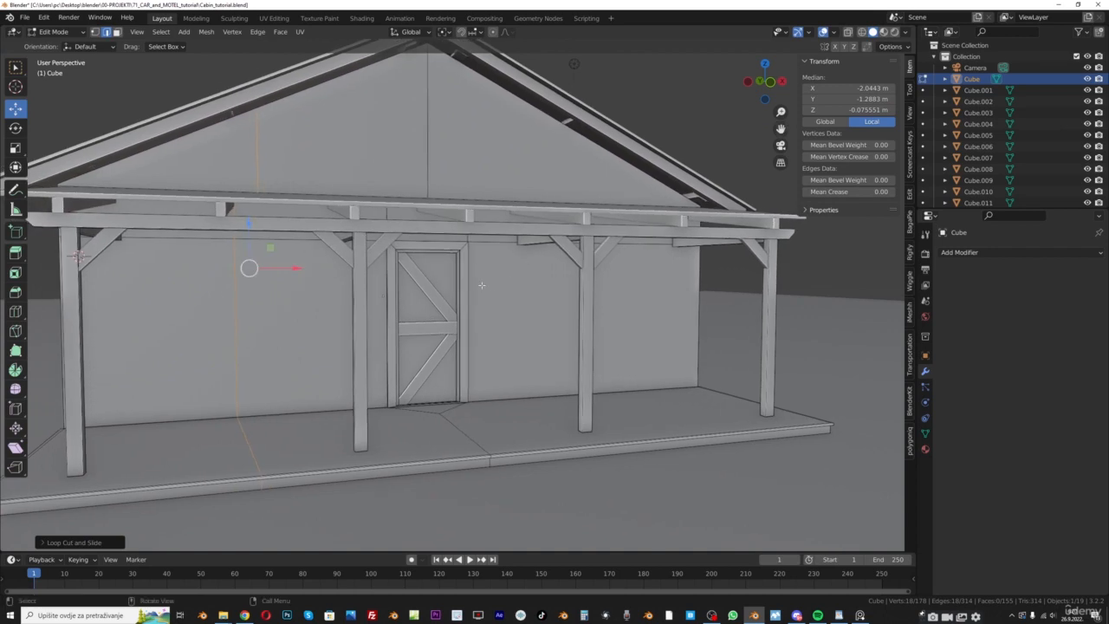
middle_drag(515, 302, 487, 300)
scroll(487, 299, up, 1)
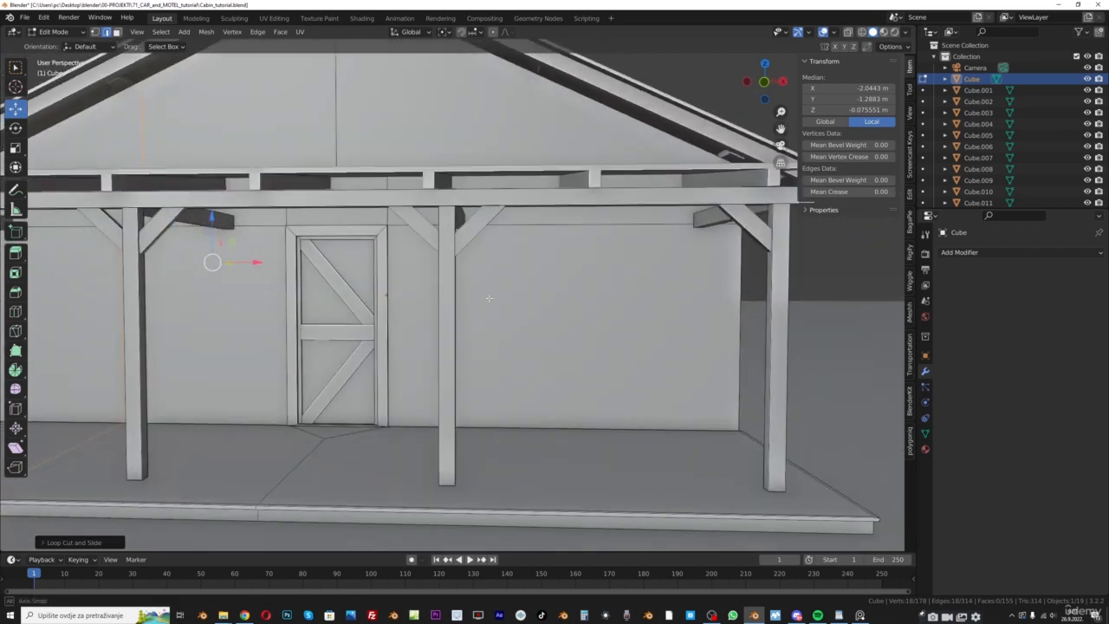
click(787, 285)
key(k)
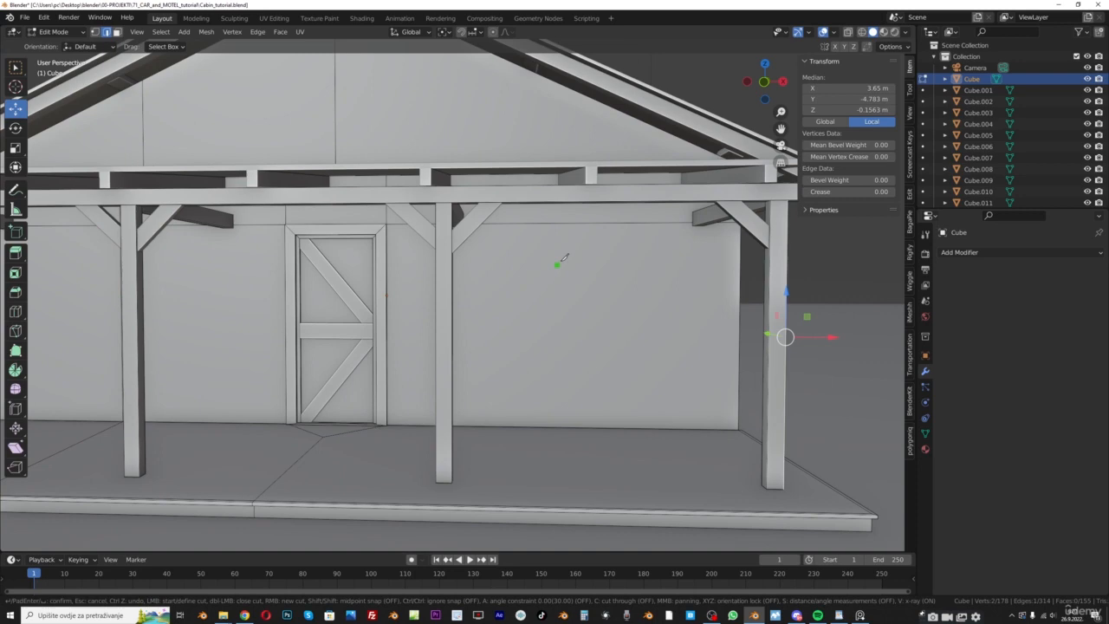
click(580, 223)
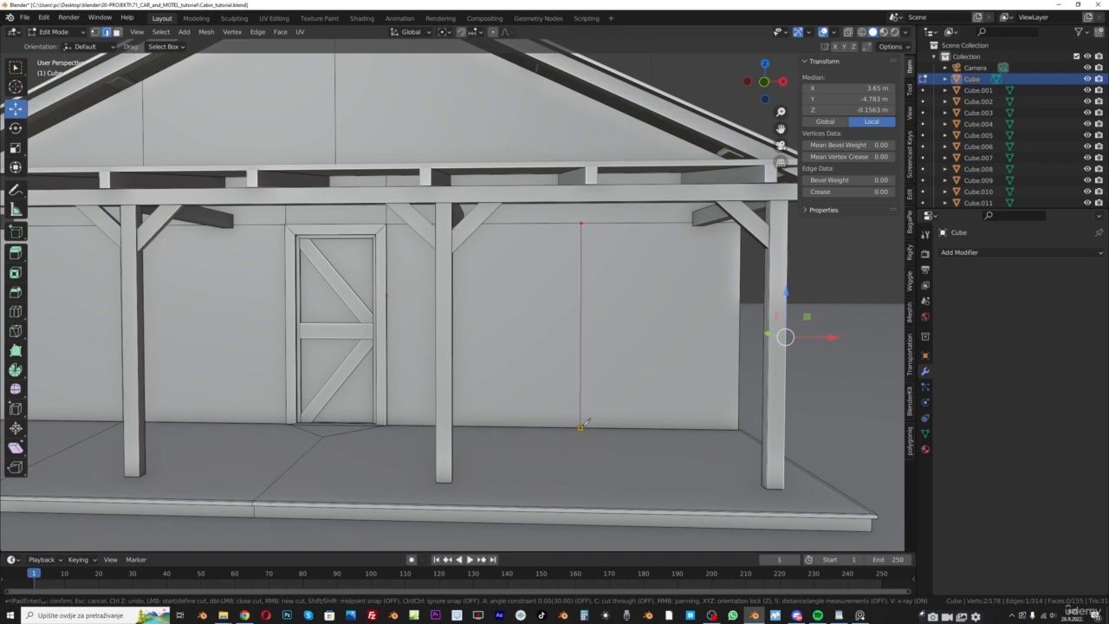
click(580, 427)
key(Return)
scroll(574, 346, down, 6)
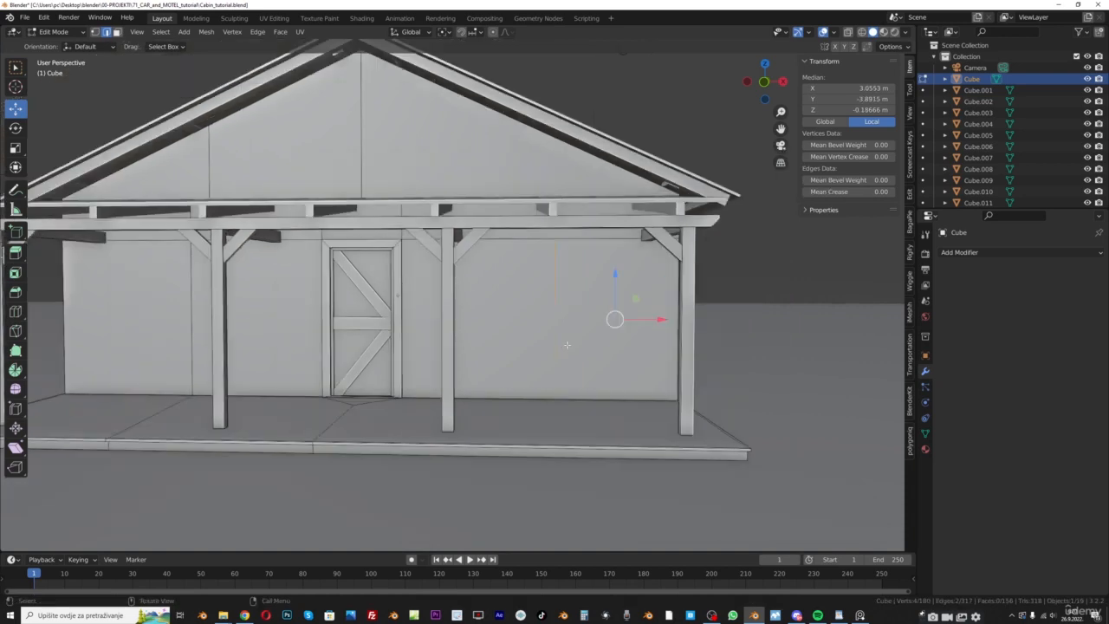
scroll(574, 346, up, 3)
key(ctrl+z)
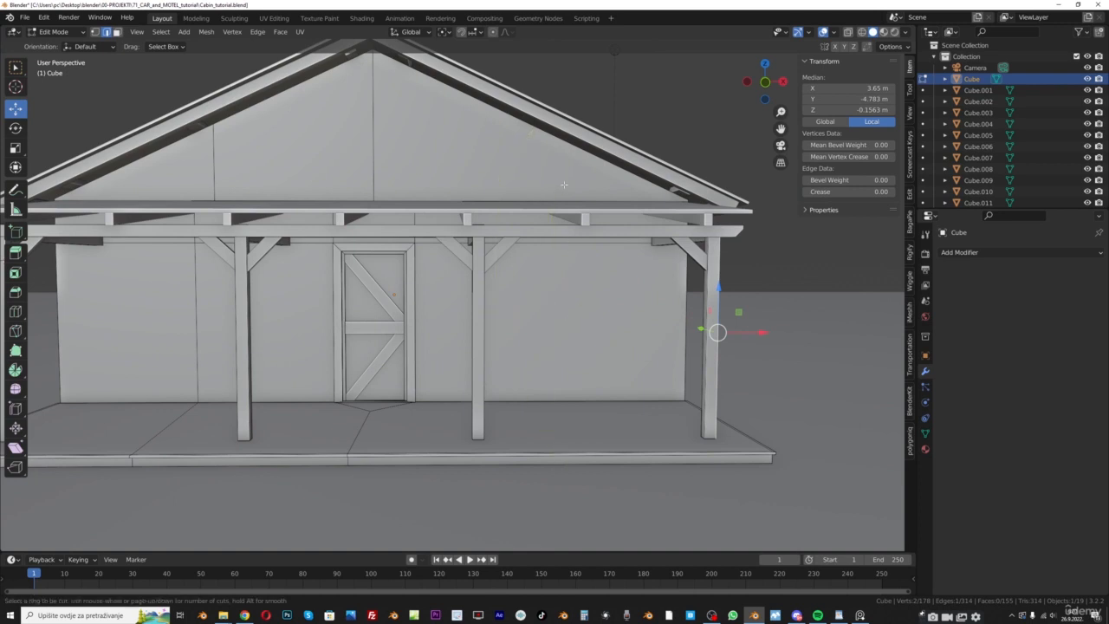
Add a centred vertical loop cut through the cabin's right half, mirroring the cut left of the door
key(ctrl+r)
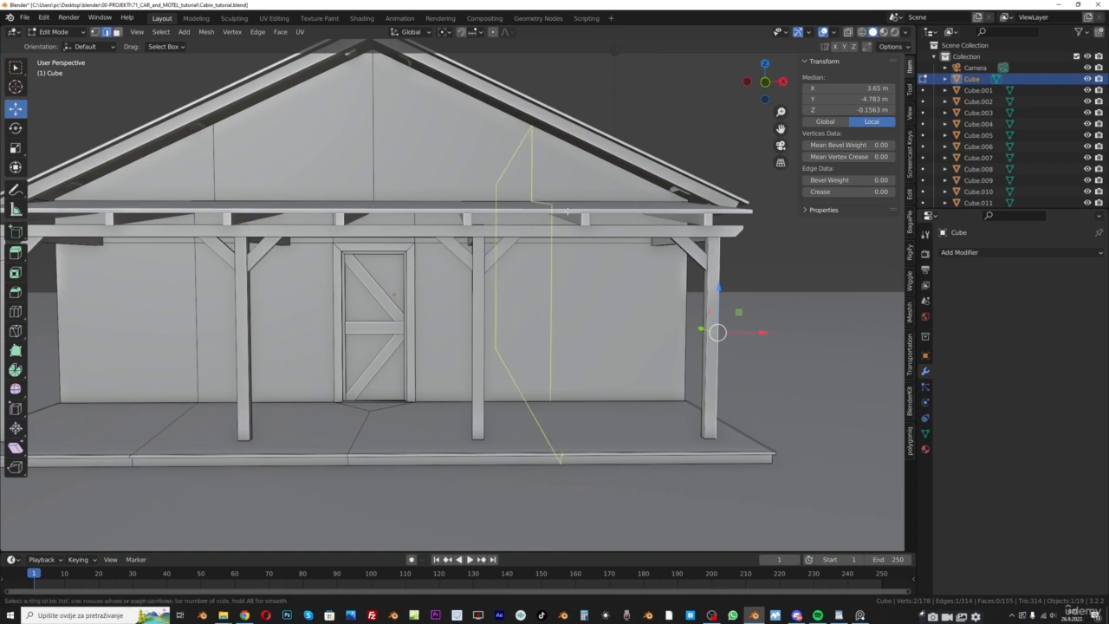
click(567, 213)
right_click(564, 210)
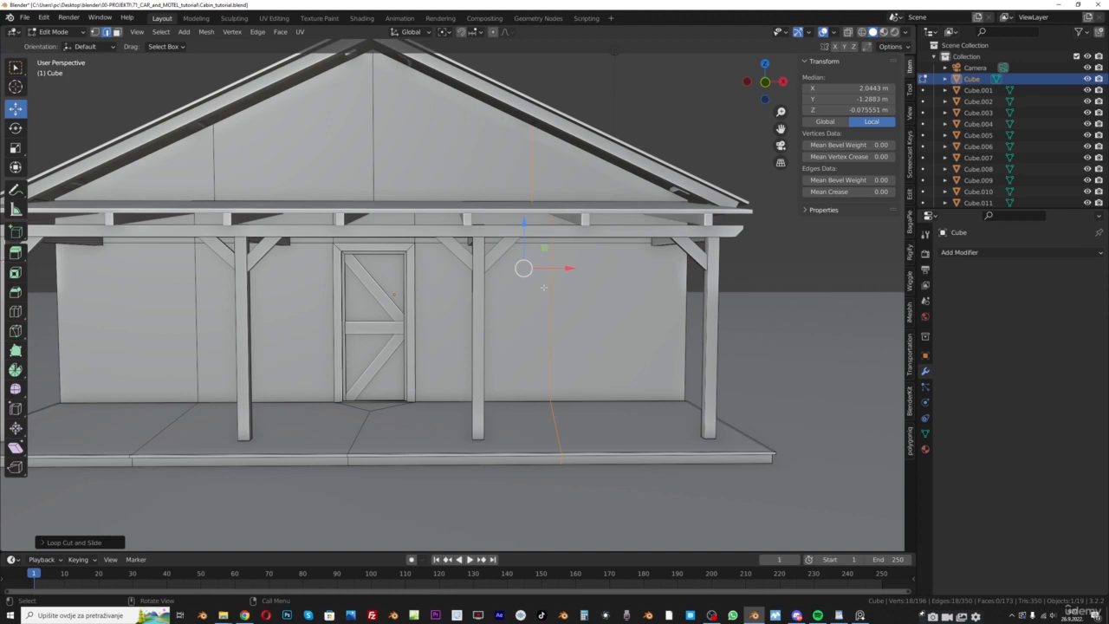
Bevel the two vertical front-wall edges on either side of the door about 0.46 m with one segment, forming two window-width strips
middle_drag(379, 258, 177, 247)
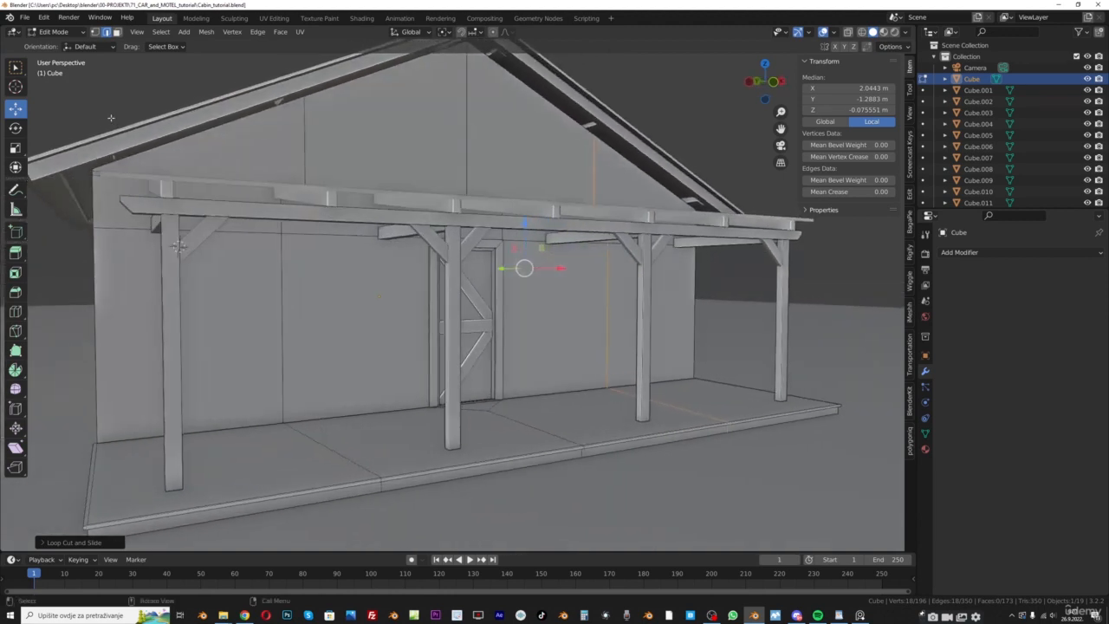
click(283, 278)
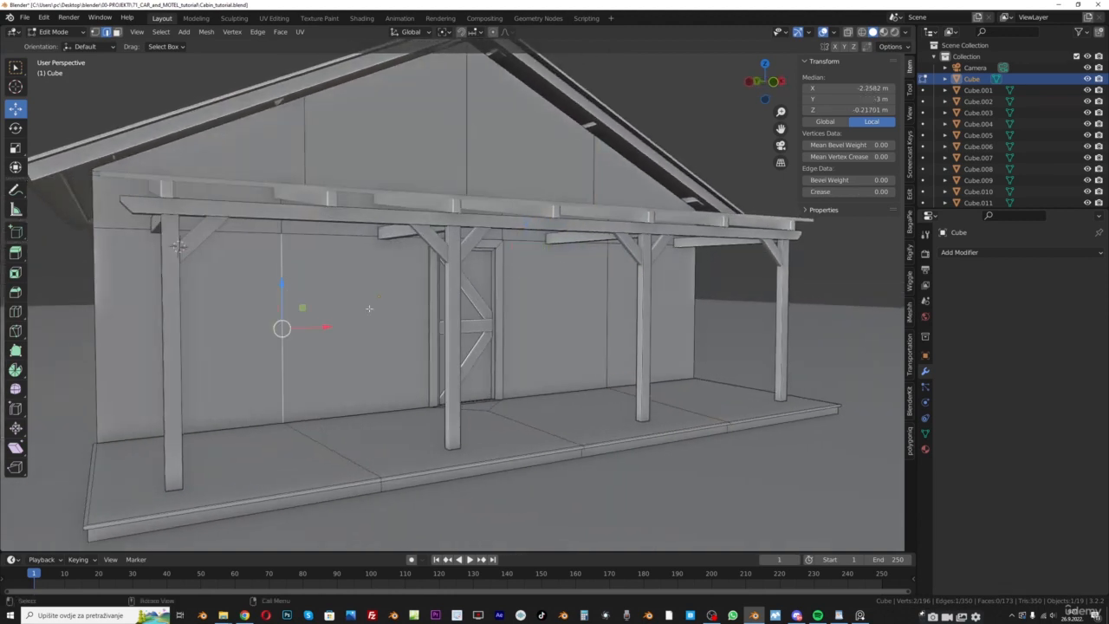
shift+click(615, 300)
key(KP_1)
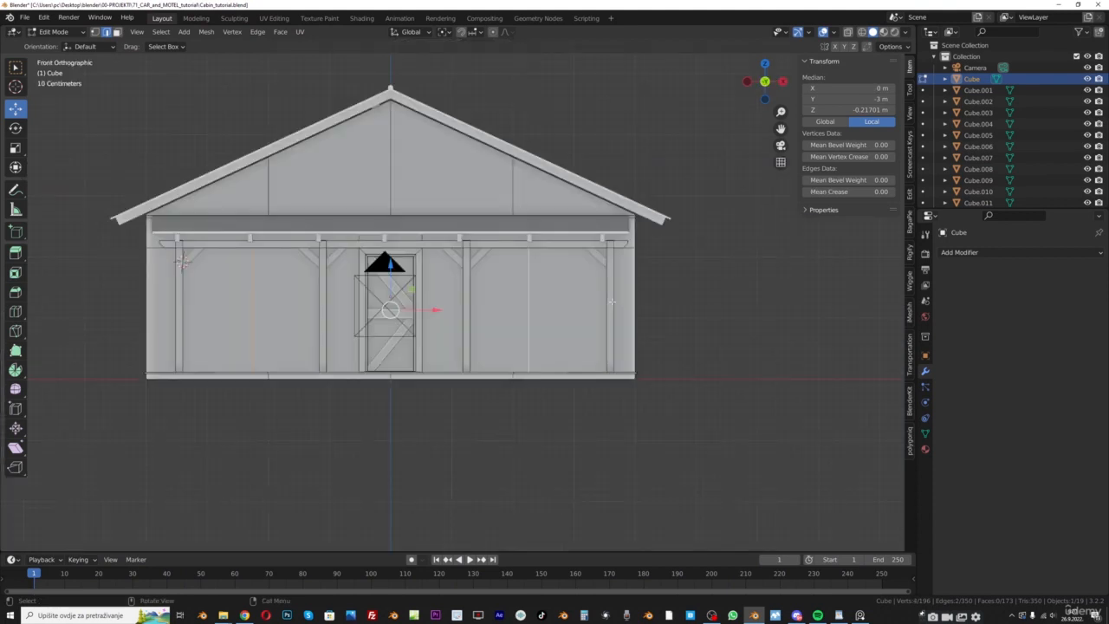
scroll(613, 301, up, 1)
key(ctrl+b)
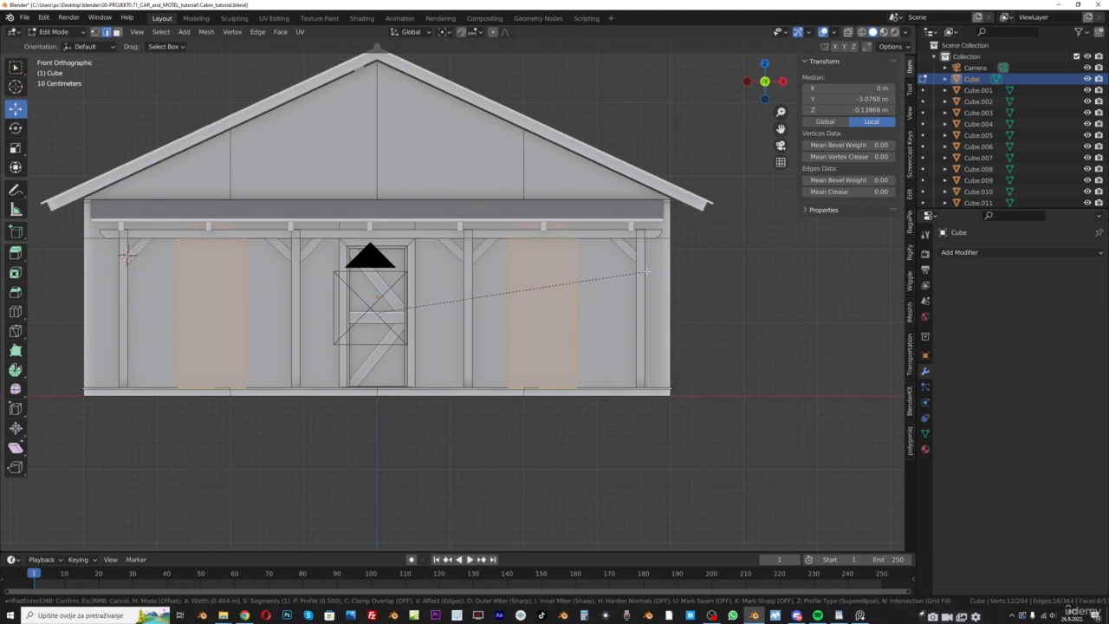
click(632, 272)
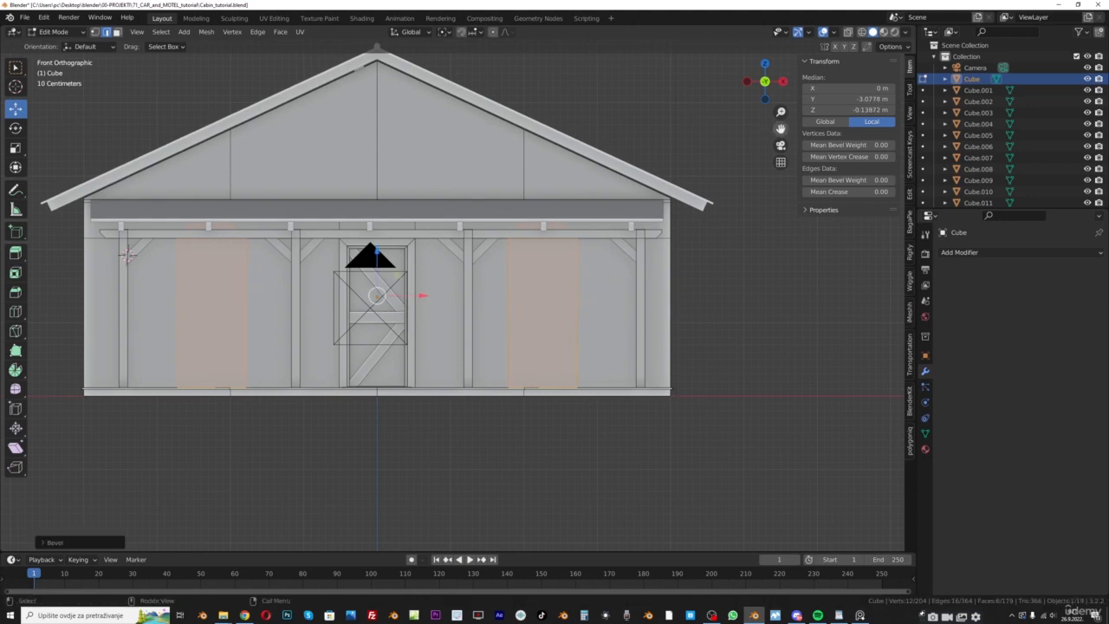
Add a horizontal loop cut around the cabin walls and slide it down to window-sill height, with an edge slide of about -0.53
drag(780, 128, 829, 116)
key(ctrl+r)
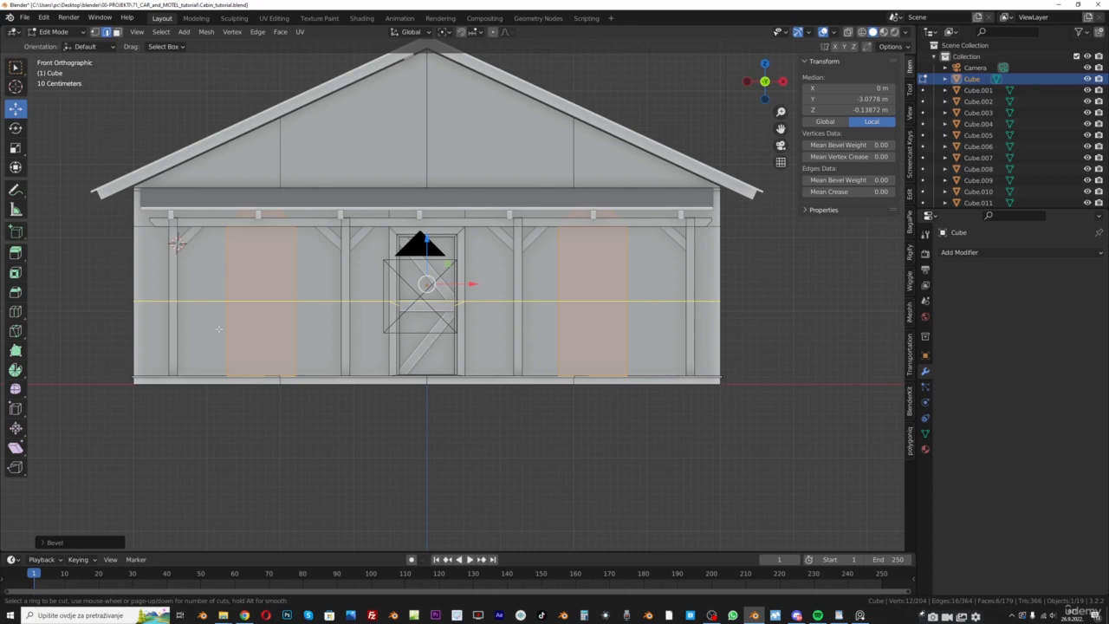
click(219, 328)
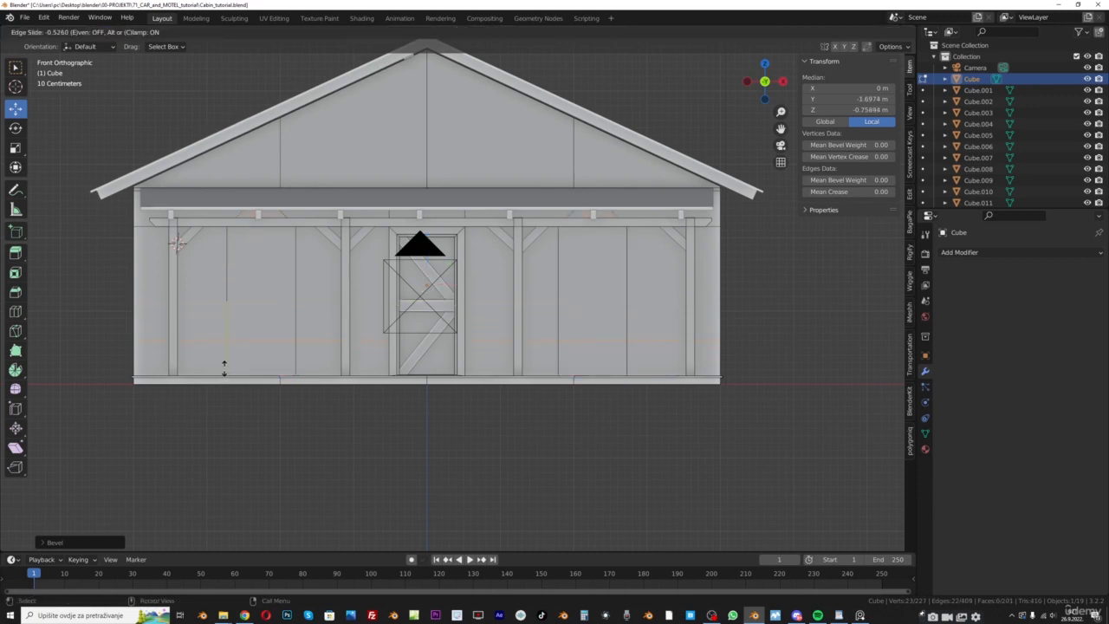
click(224, 368)
Extrude the window face on the front wall left of the door outward along Y by about 0.023 m
click(117, 31)
click(260, 283)
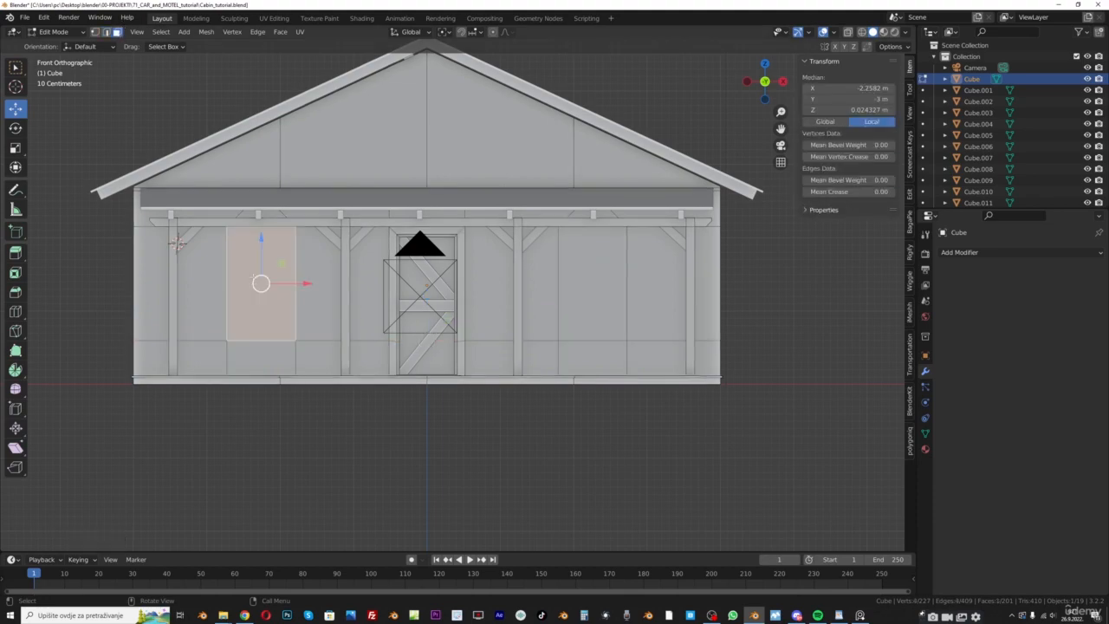
middle_drag(177, 243, 485, 338)
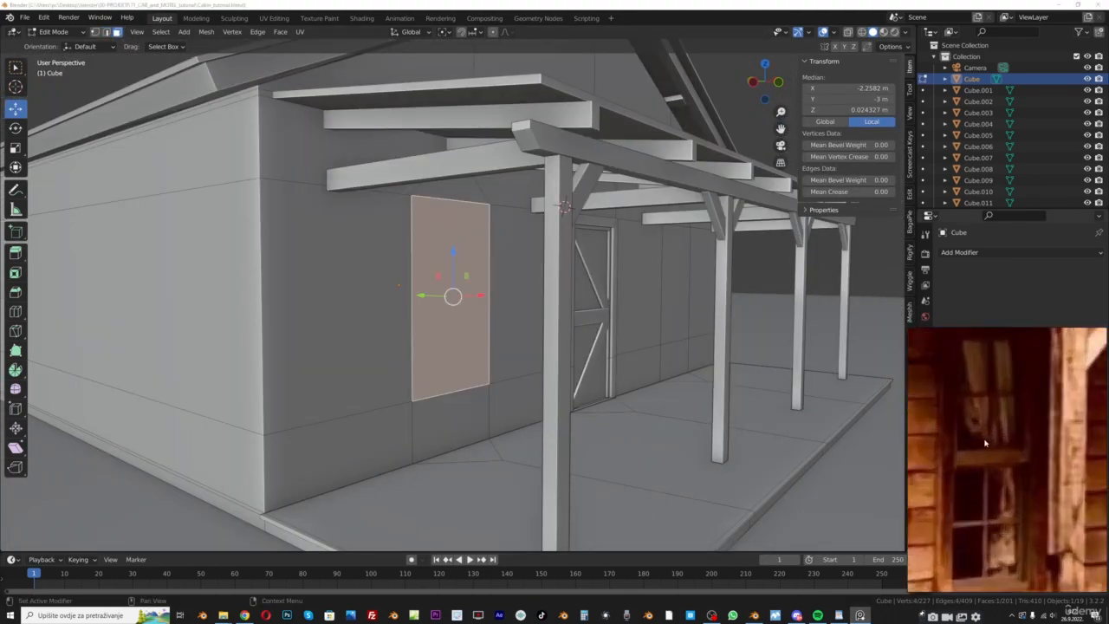
scroll(444, 284, up, 2)
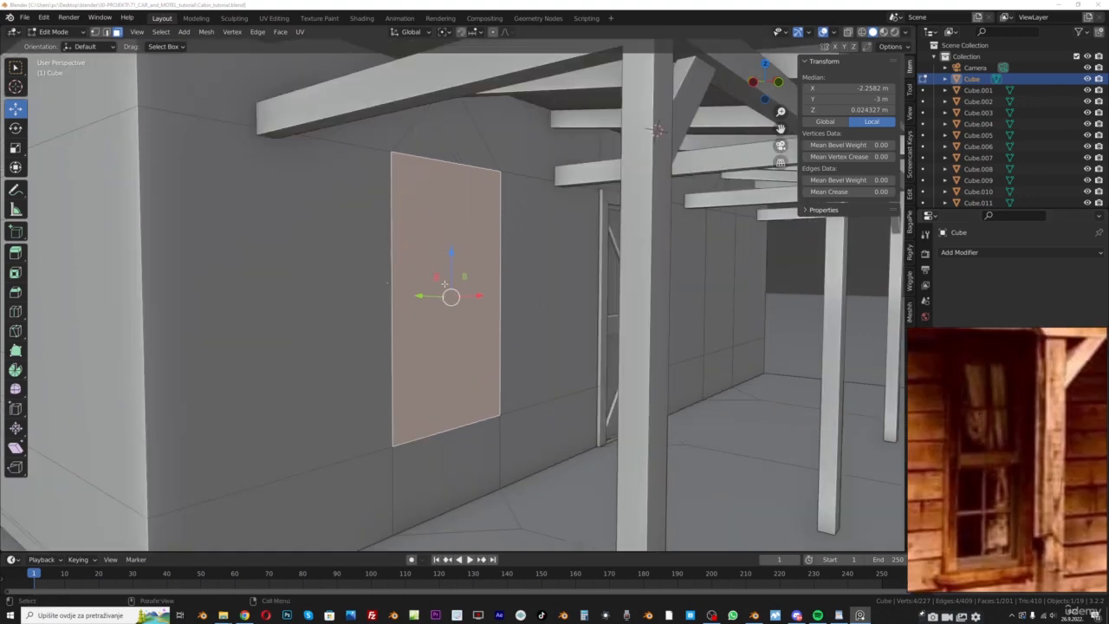
middle_drag(444, 284, 490, 312)
key(e)
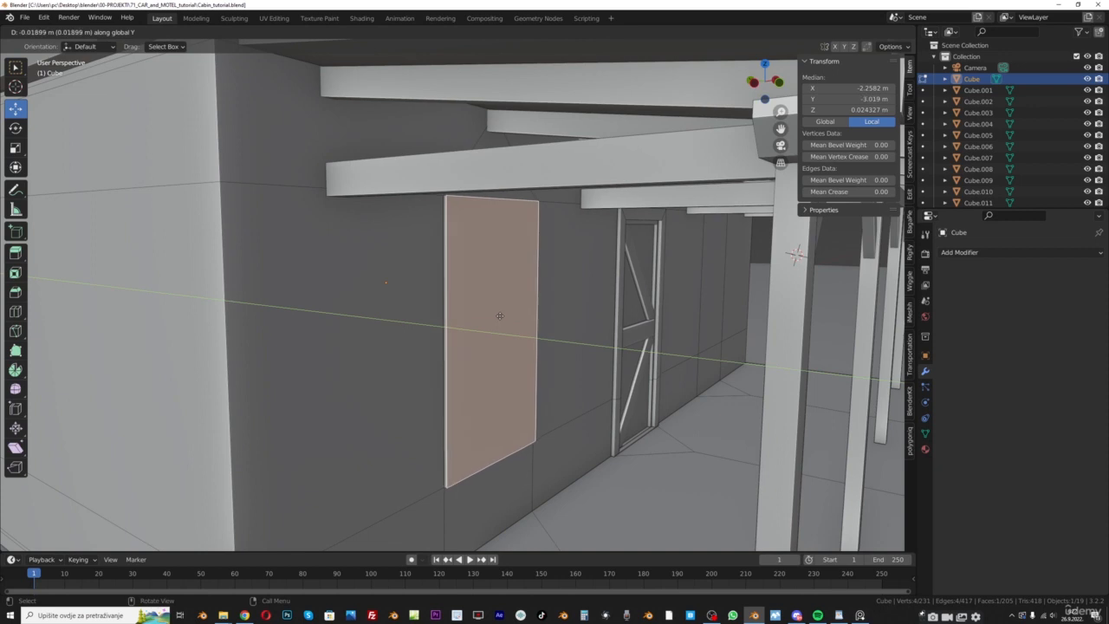
click(509, 315)
middle_drag(509, 316, 499, 314)
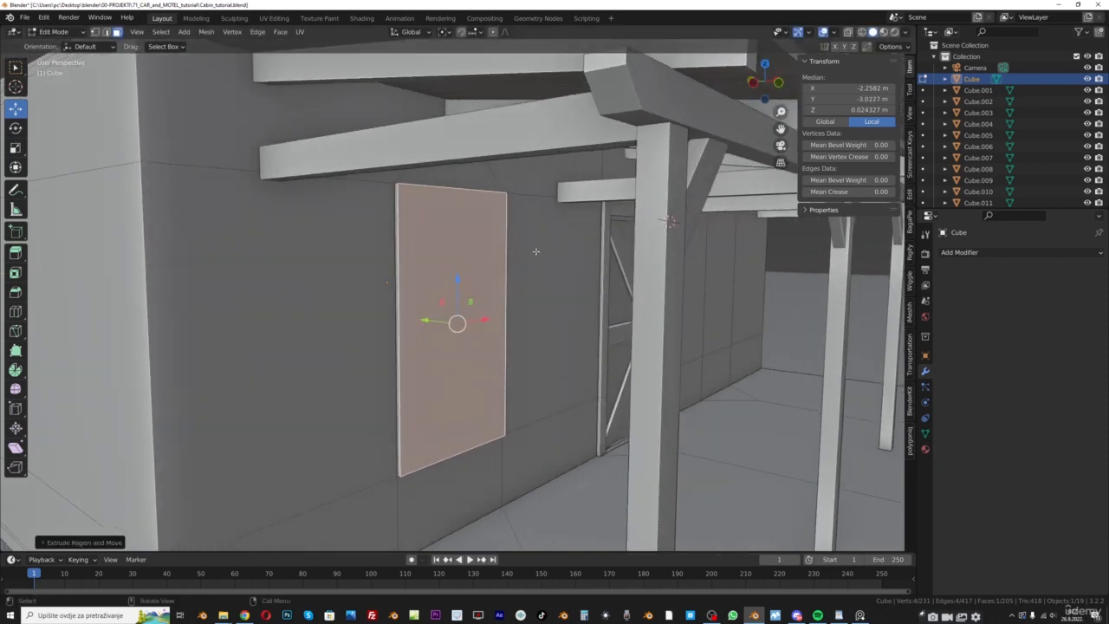
Inset the raised window face by about 0.105 m and extrude the inner face into the wall about 0.031 m along Y
key(i)
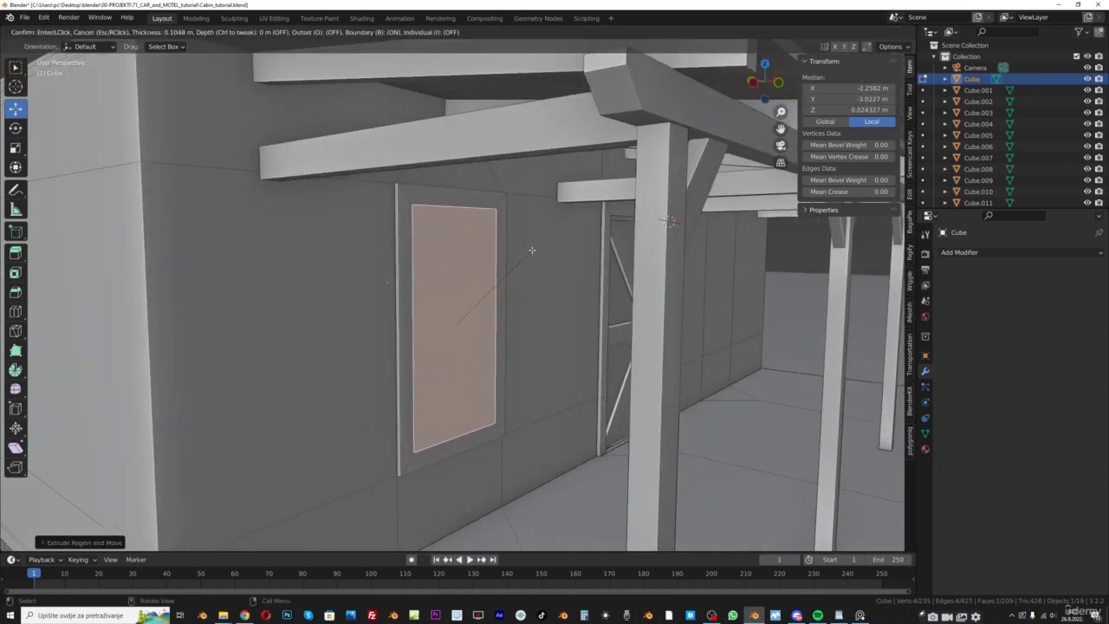
click(532, 250)
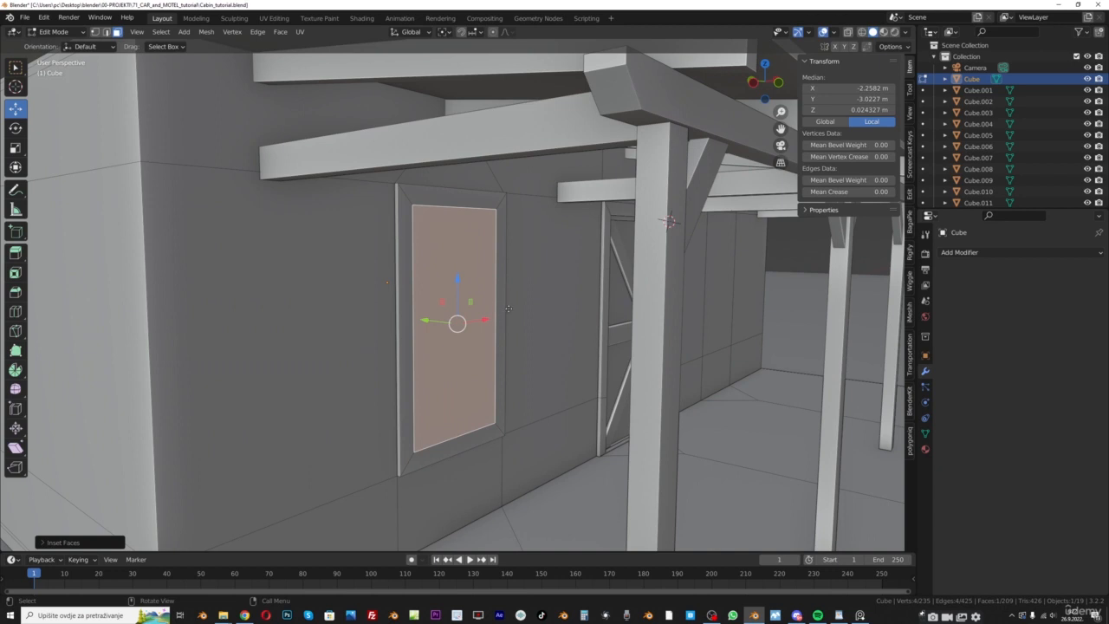
key(e)
key(y)
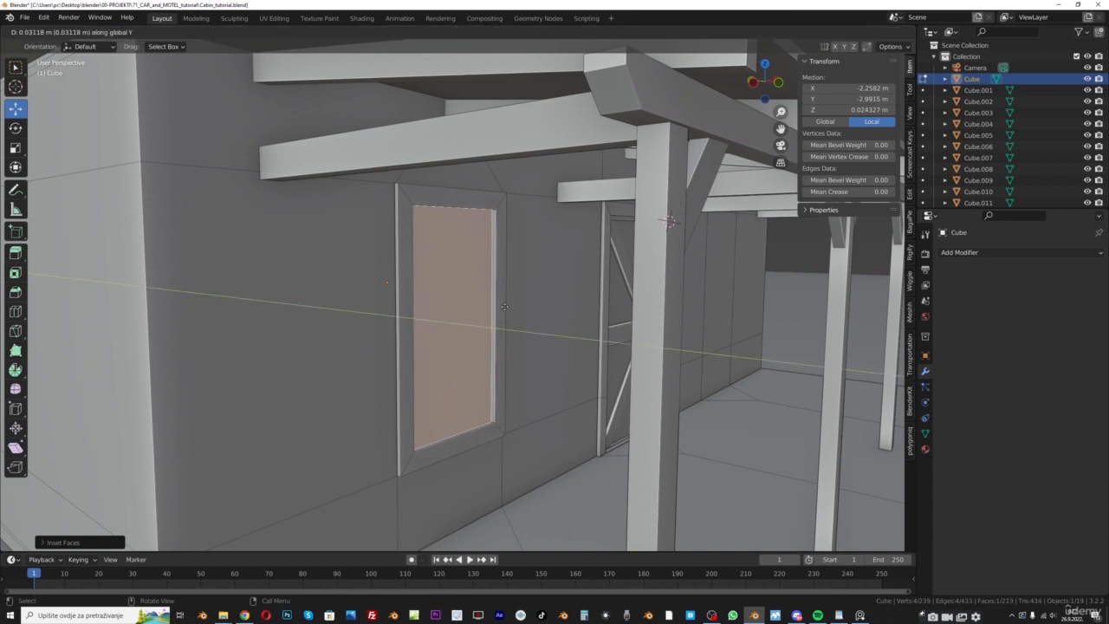
click(504, 306)
Inset the recessed window face by about 0.054 m and extrude it inward about 0.01 m as a second frame step
key(i)
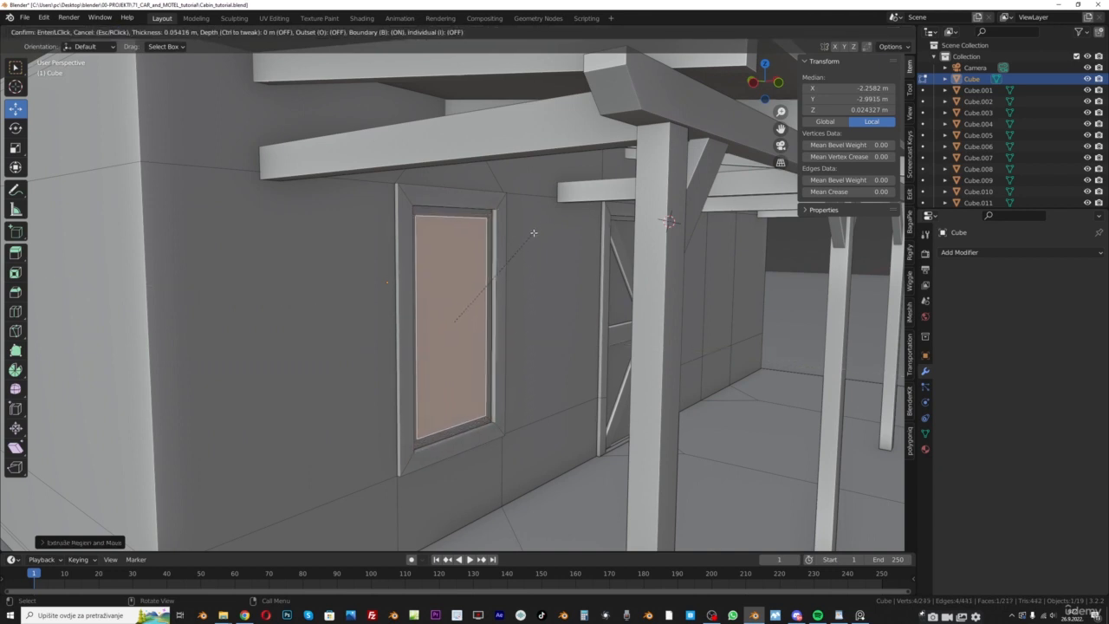
click(534, 234)
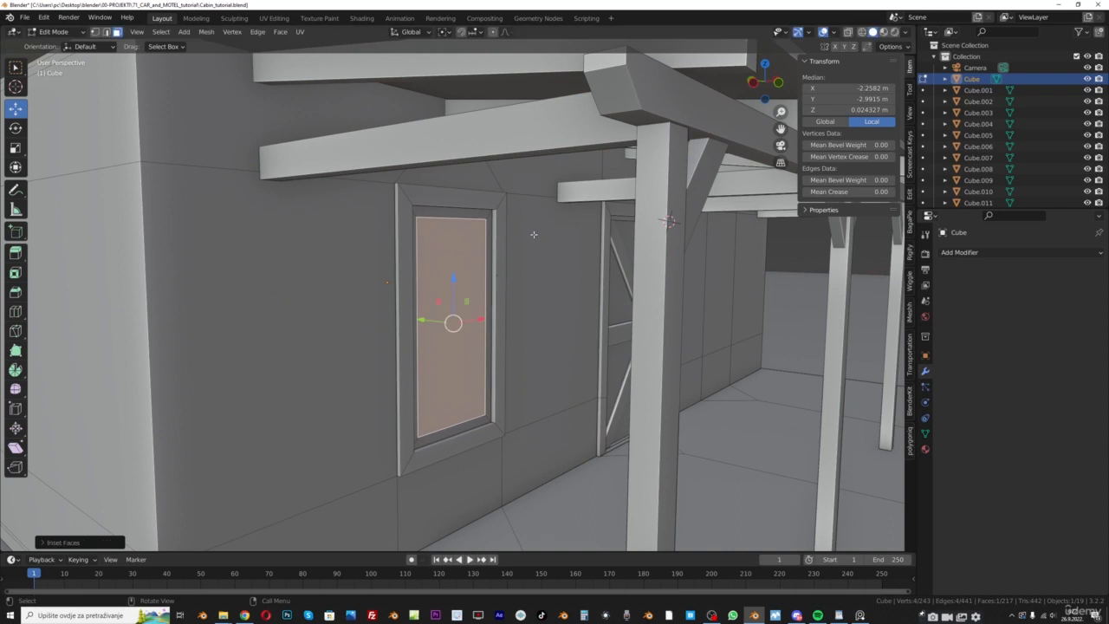
key(e)
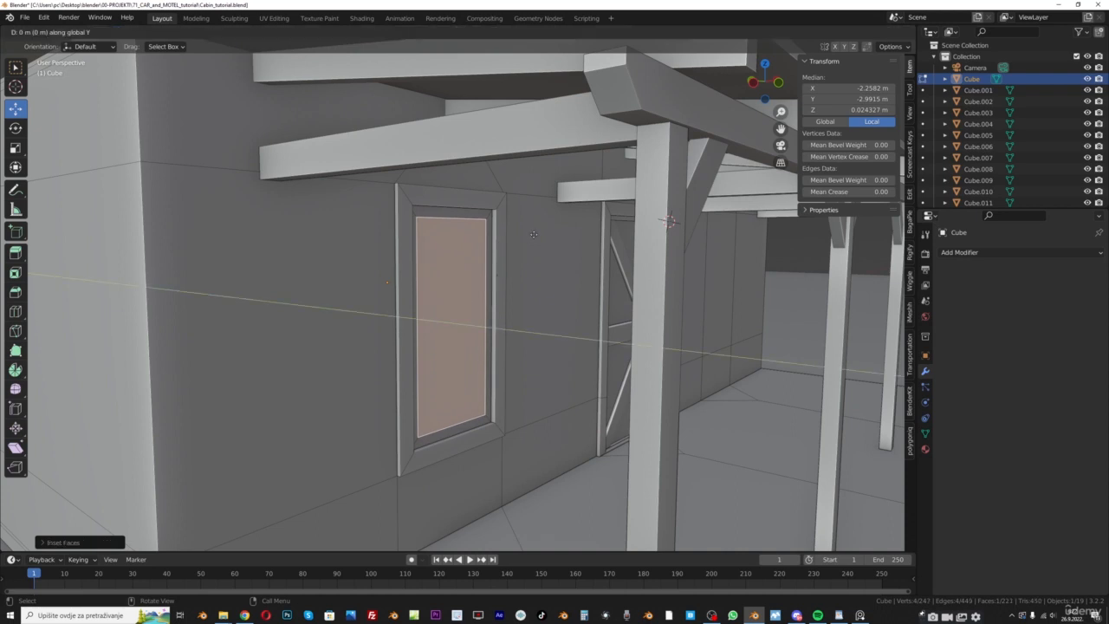
click(532, 233)
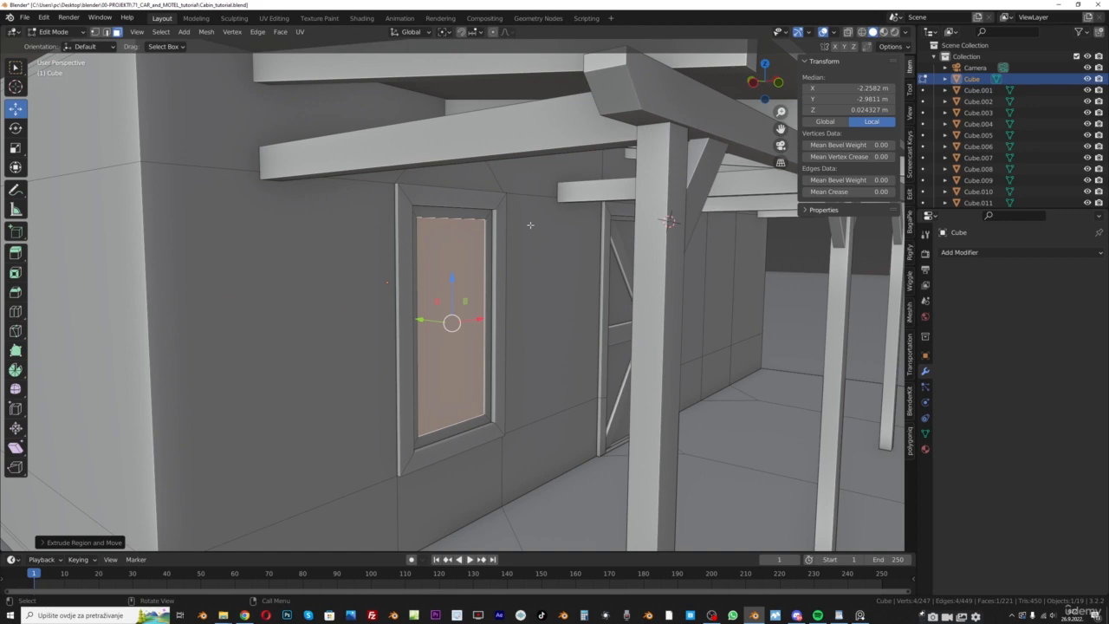
Inset the innermost window face with a narrow border and extrude it inward about 0.027 m
key(i)
click(529, 229)
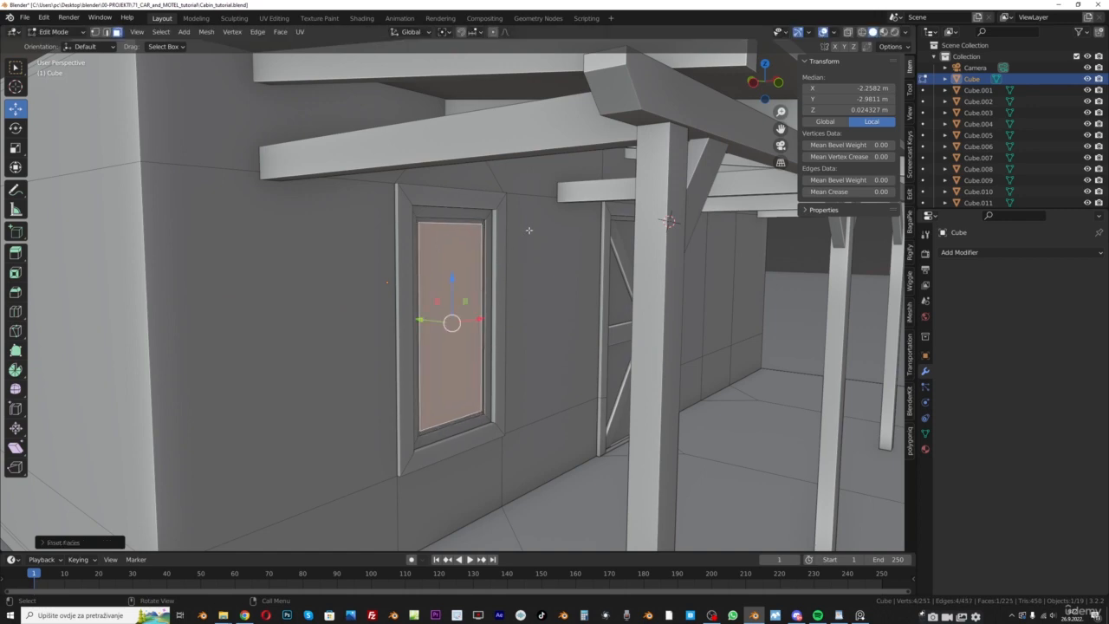
key(e)
click(529, 229)
Separate the selected window pane face from the cabin mesh into its own object
middle_drag(528, 229, 423, 277)
scroll(423, 278, up, 2)
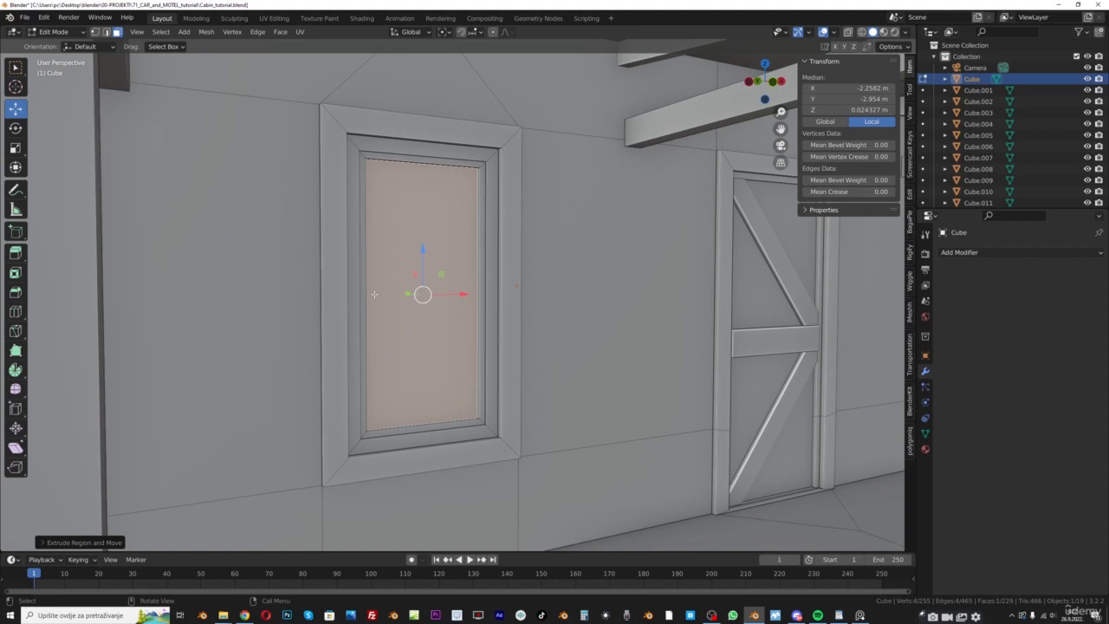
key(p)
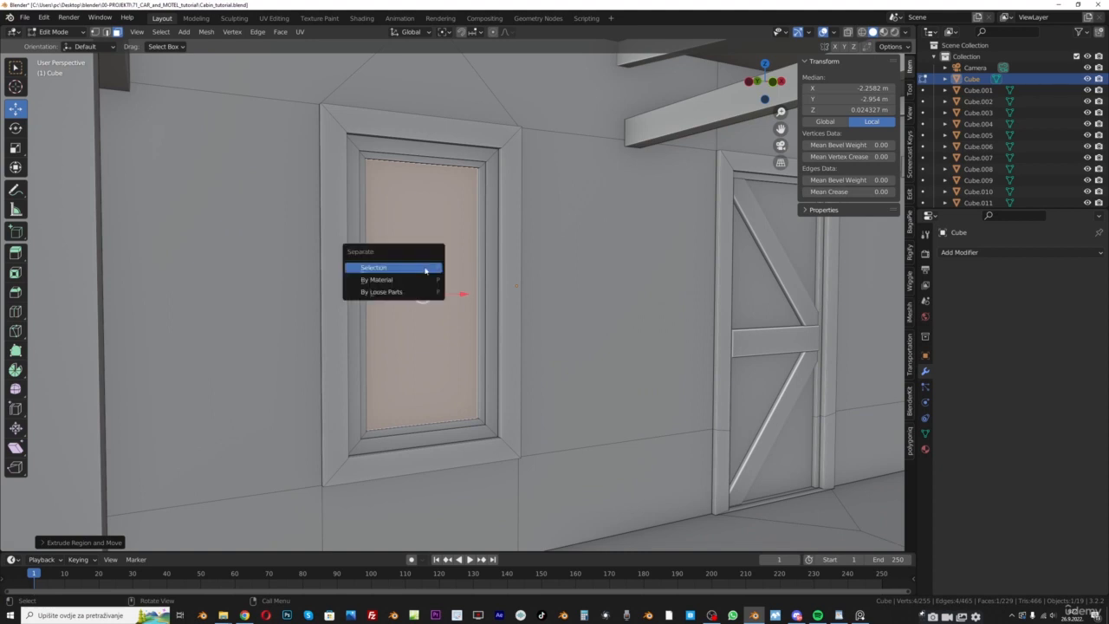
click(424, 272)
Set the origin of the separated window pane object to its geometry in Object Mode
click(52, 31)
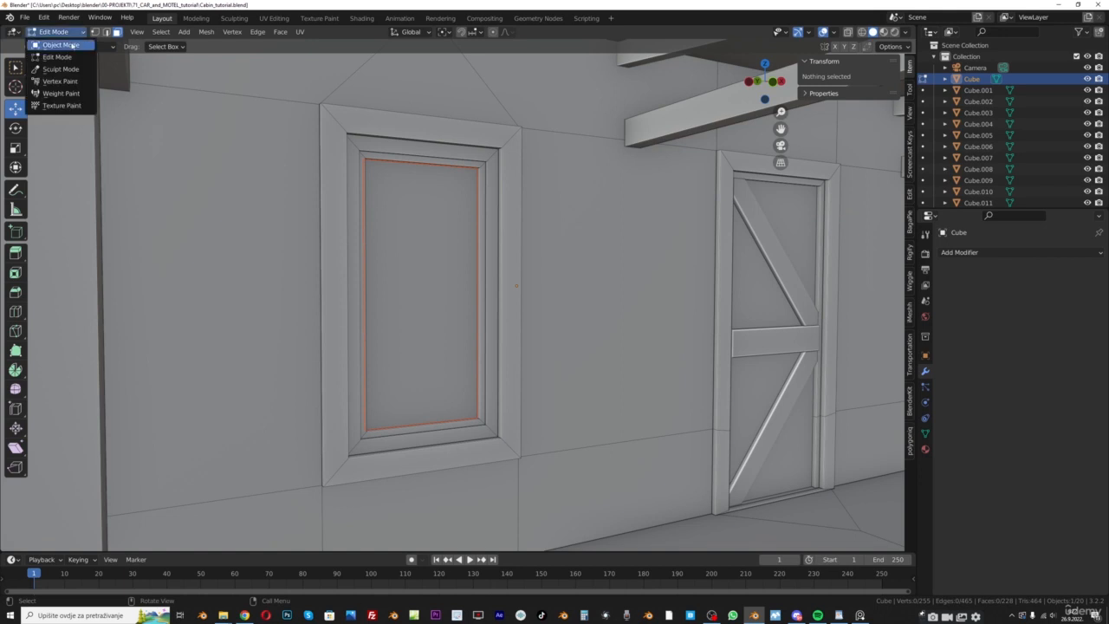
click(47, 43)
click(378, 204)
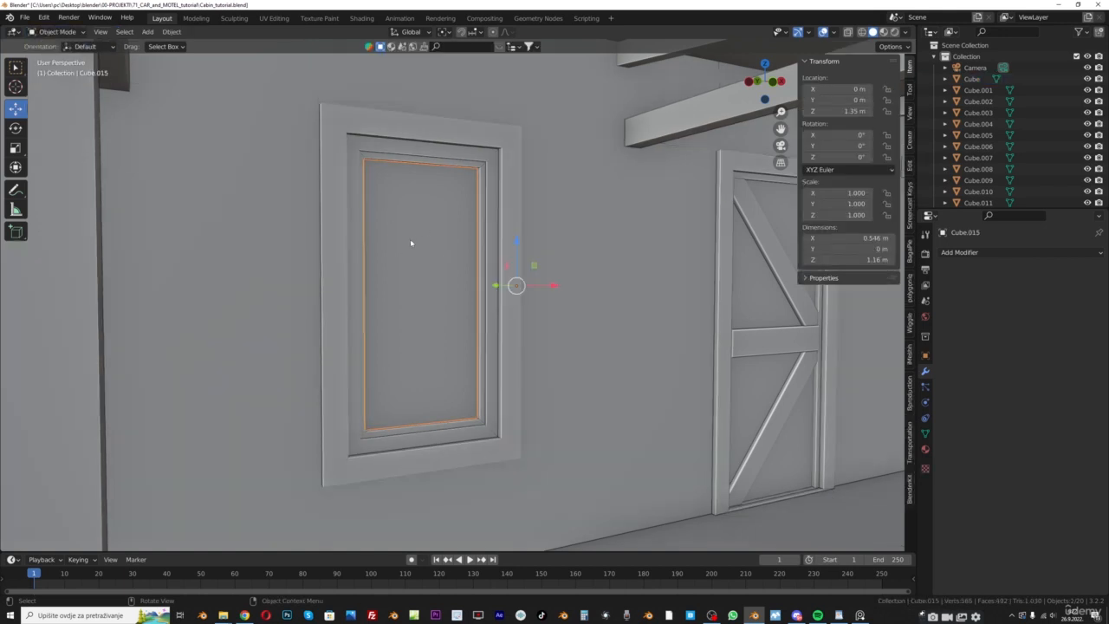
click(172, 32)
mouse_move(190, 56)
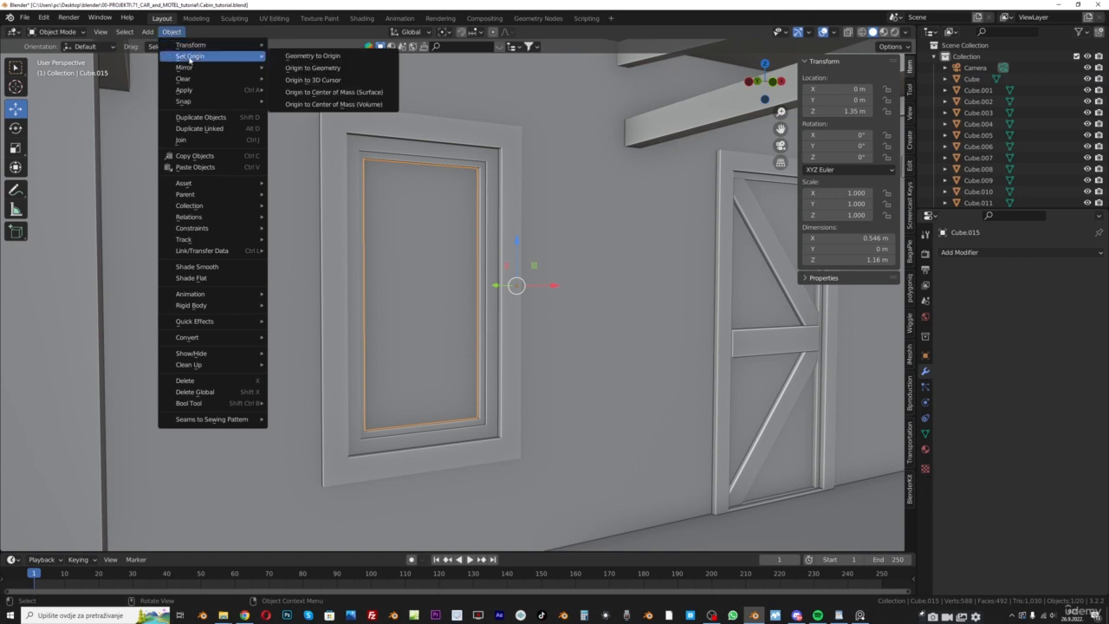
click(308, 69)
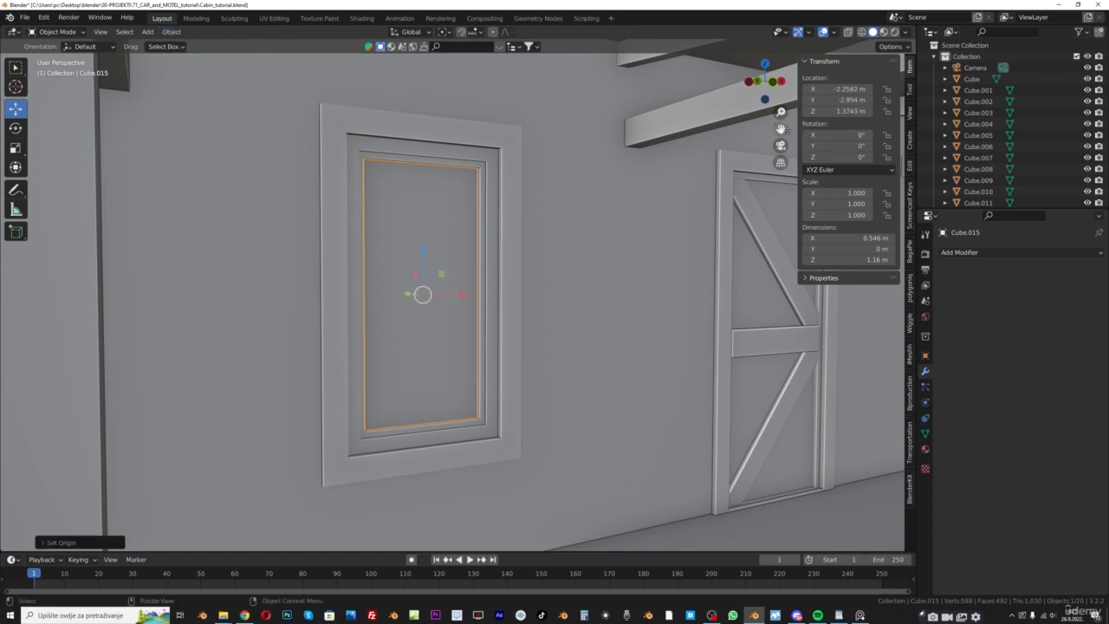
Add a centred horizontal loop cut across the window pane and bevel it about 0.05 m with one segment to form a middle band
shift+middle_drag(524, 245, 611, 254)
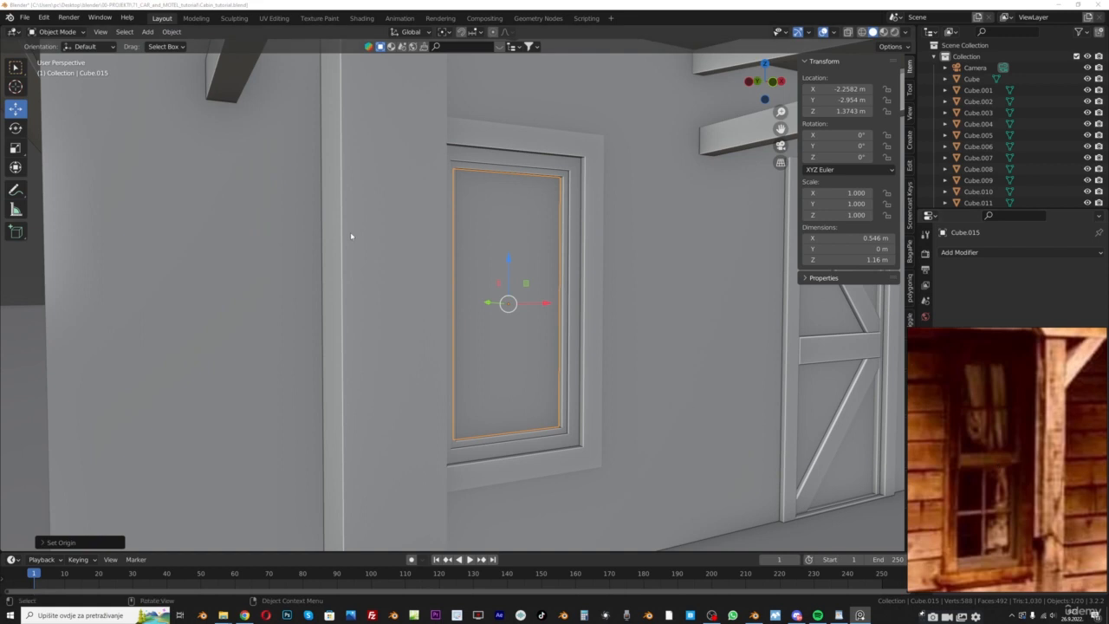
click(54, 31)
click(54, 50)
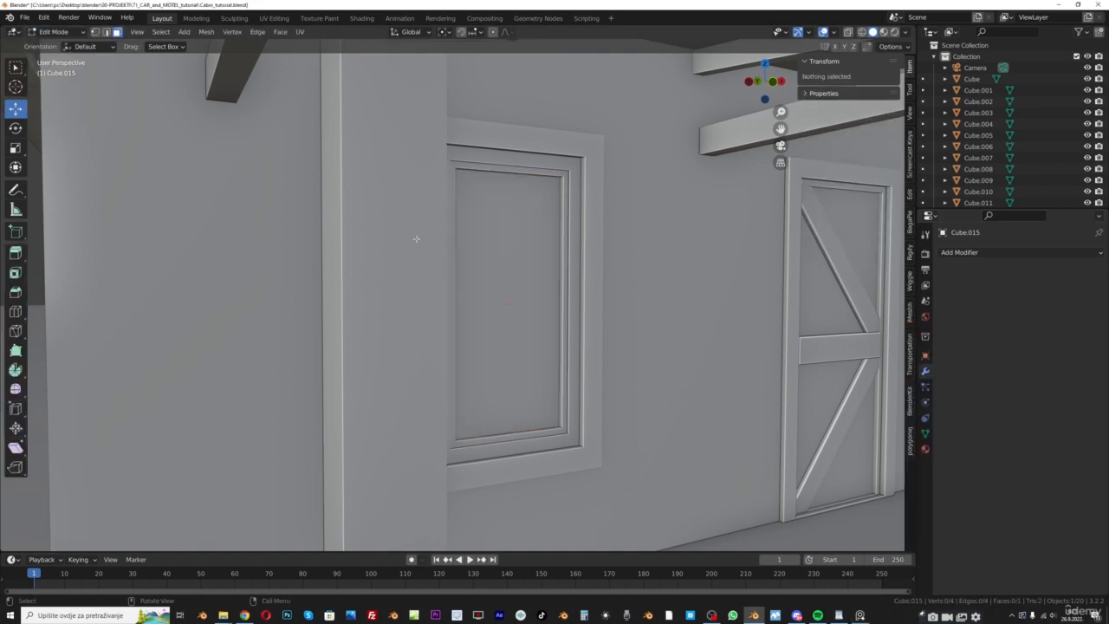
key(ctrl+r)
click(506, 301)
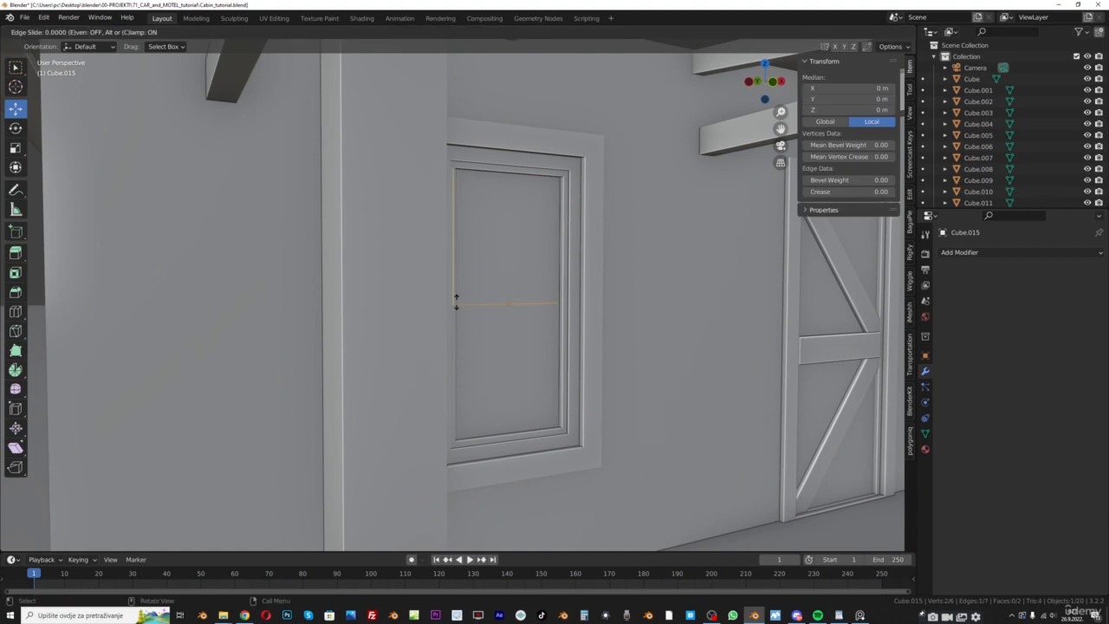
right_click(553, 265)
key(ctrl+b)
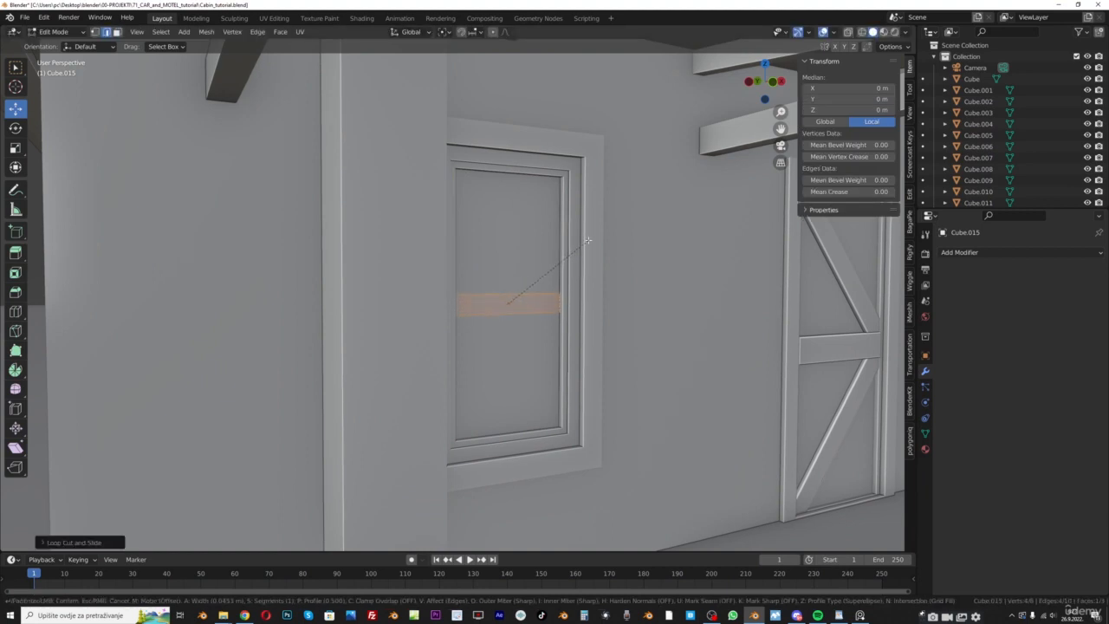
click(587, 240)
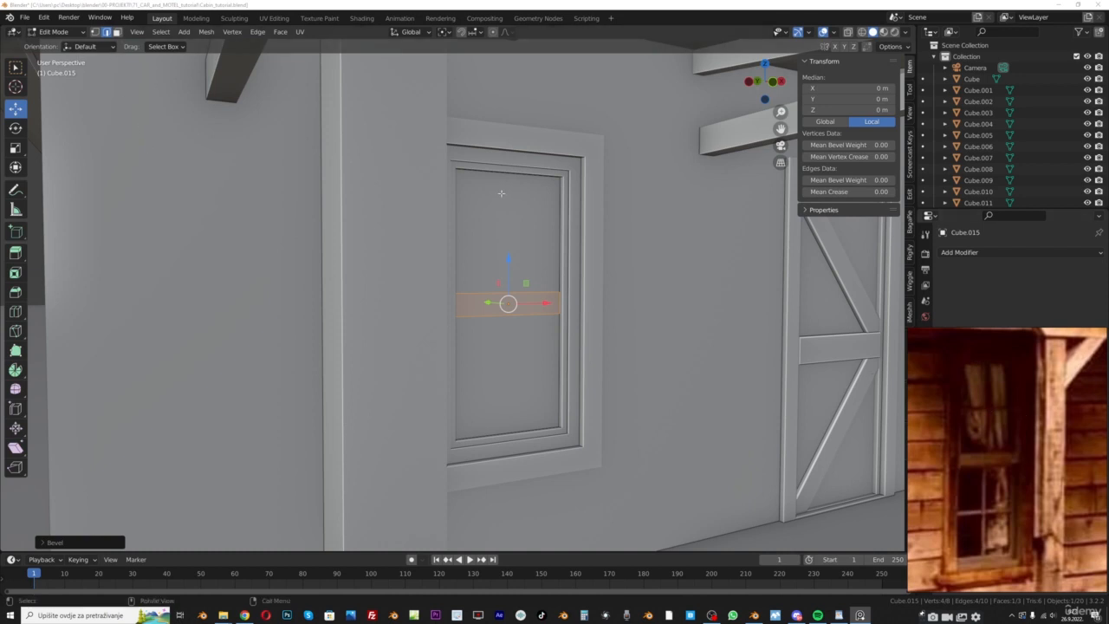
Add a centred vertical loop cut through the full height of the window pane
key(ctrl+r)
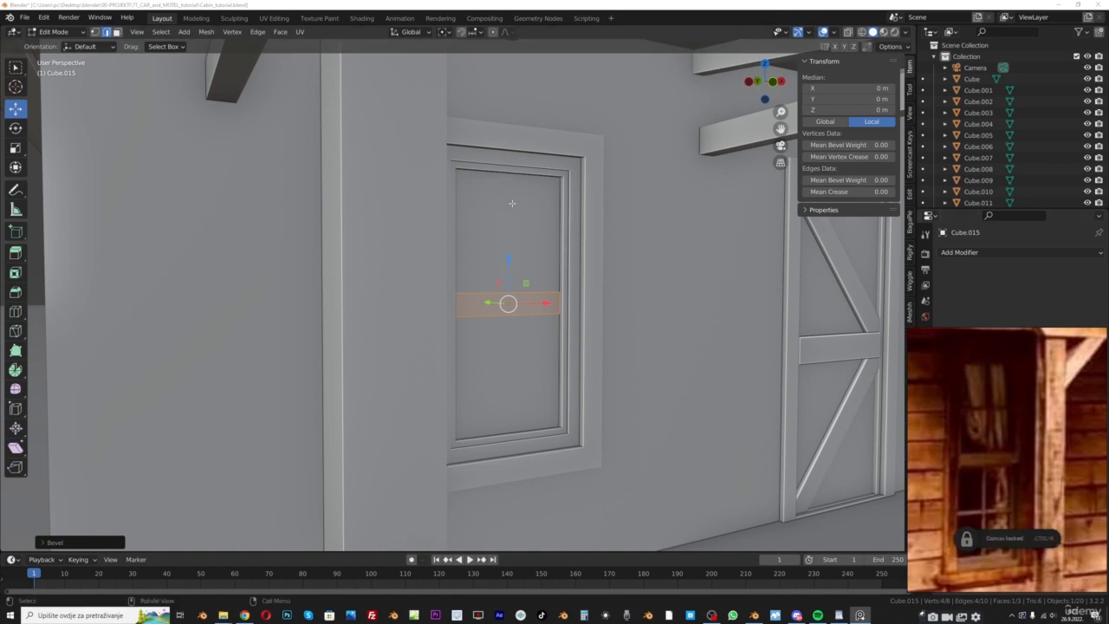
click(514, 205)
key(ctrl+r)
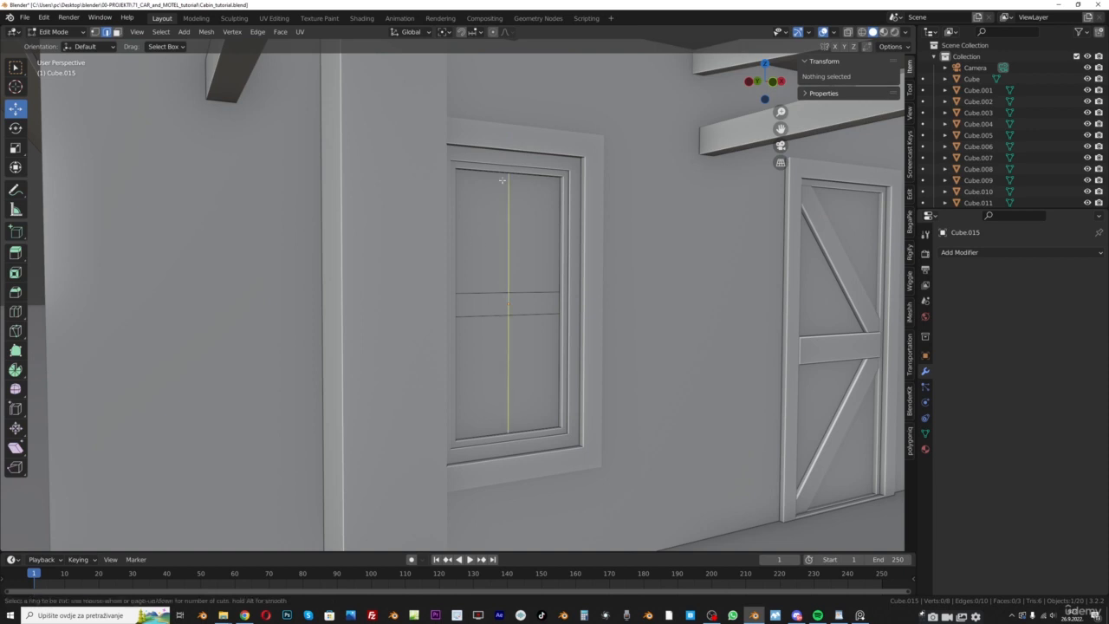
click(503, 179)
right_click(504, 179)
Add a centred horizontal loop cut to the pane area above the middle band and another to the area below it
key(ctrl+r)
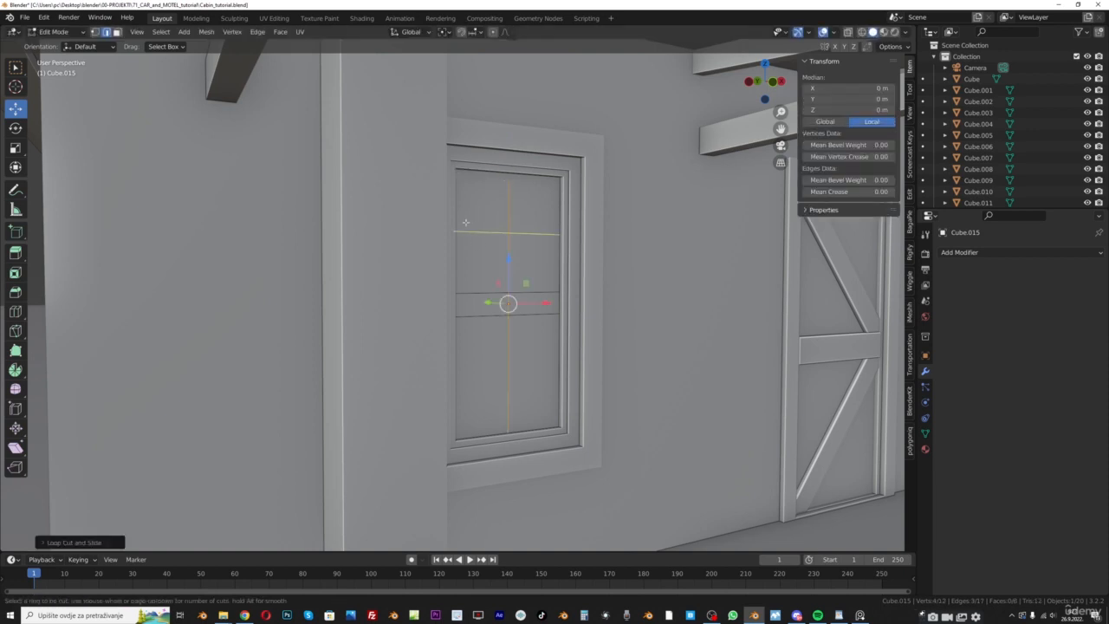
click(466, 222)
right_click(466, 223)
key(ctrl+r)
click(459, 375)
right_click(459, 375)
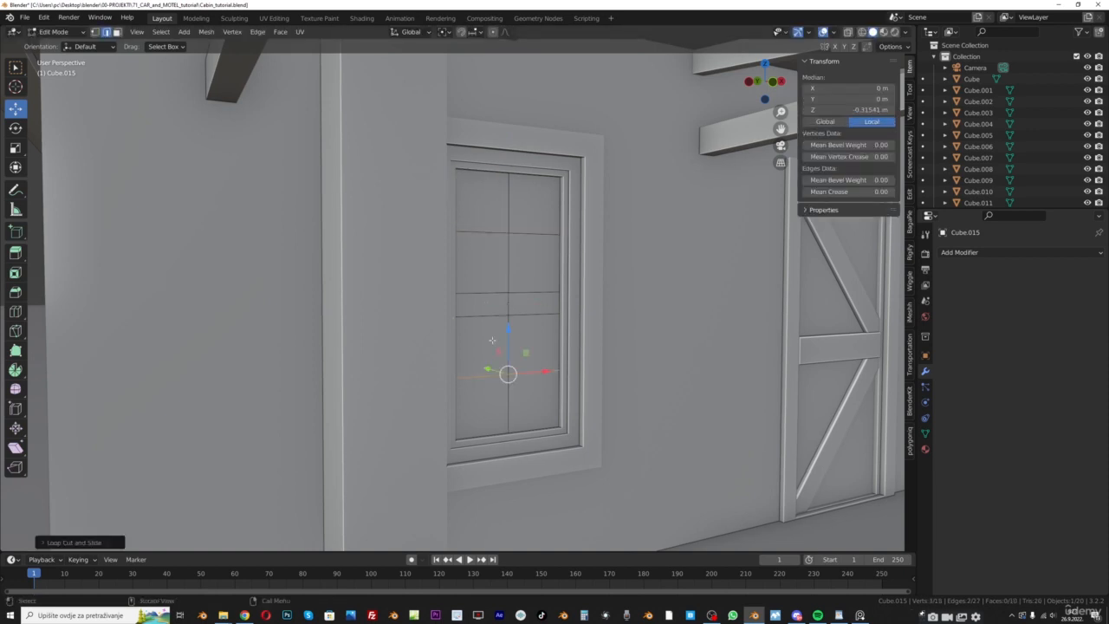
Extrude both faces of the pane's middle band outward about 0.031 m along Y
key(alt+a)
click(482, 305)
shift+click(534, 305)
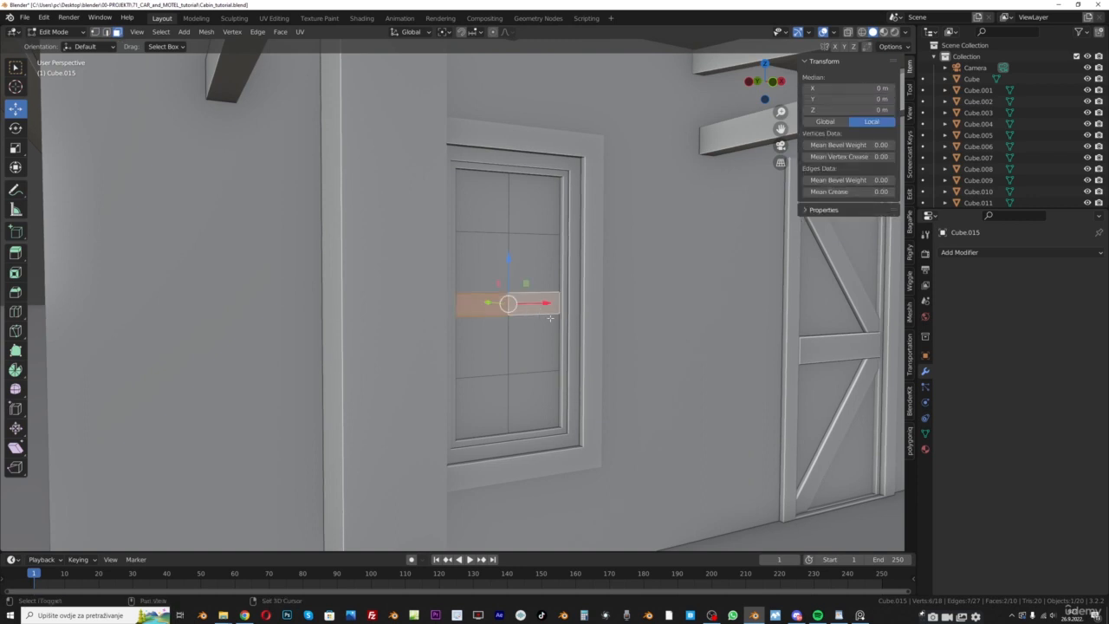
middle_drag(535, 305, 571, 337)
scroll(570, 337, up, 3)
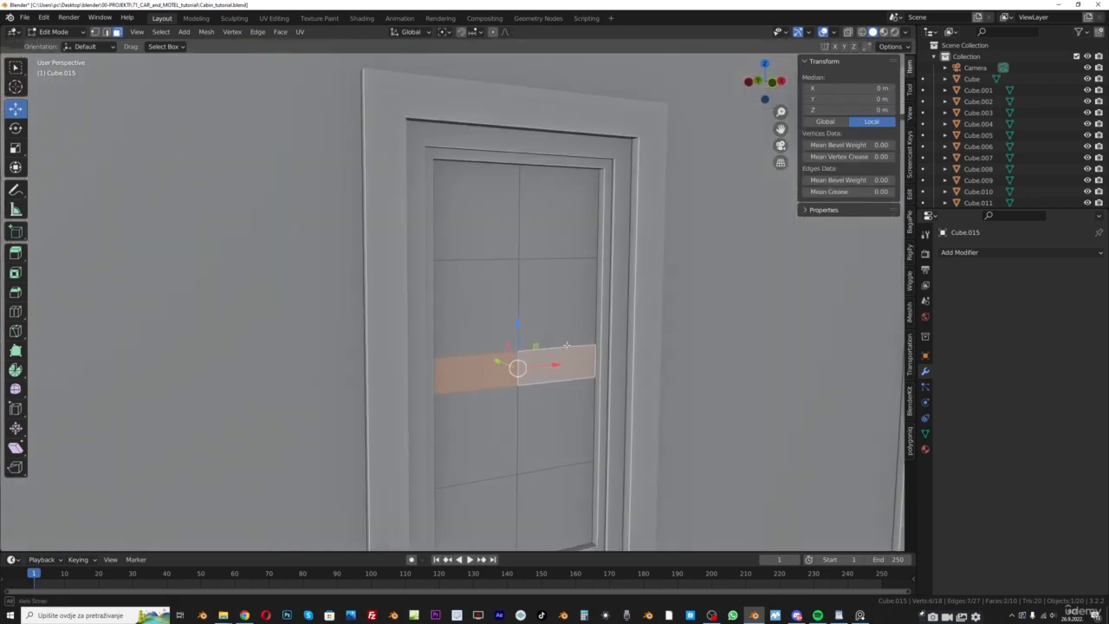
key(e)
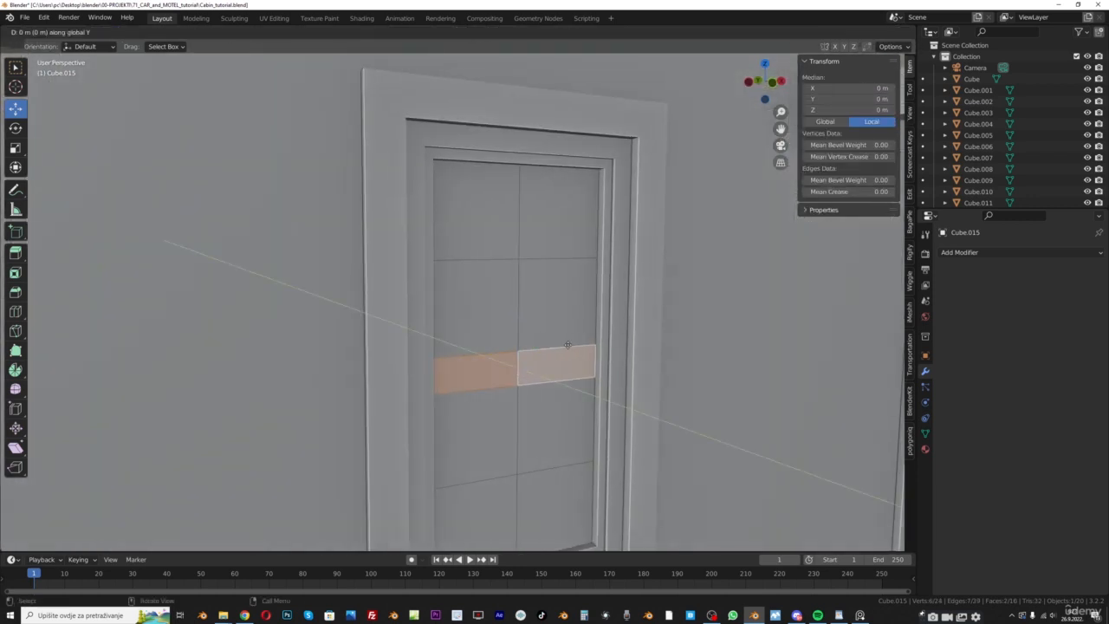
click(571, 350)
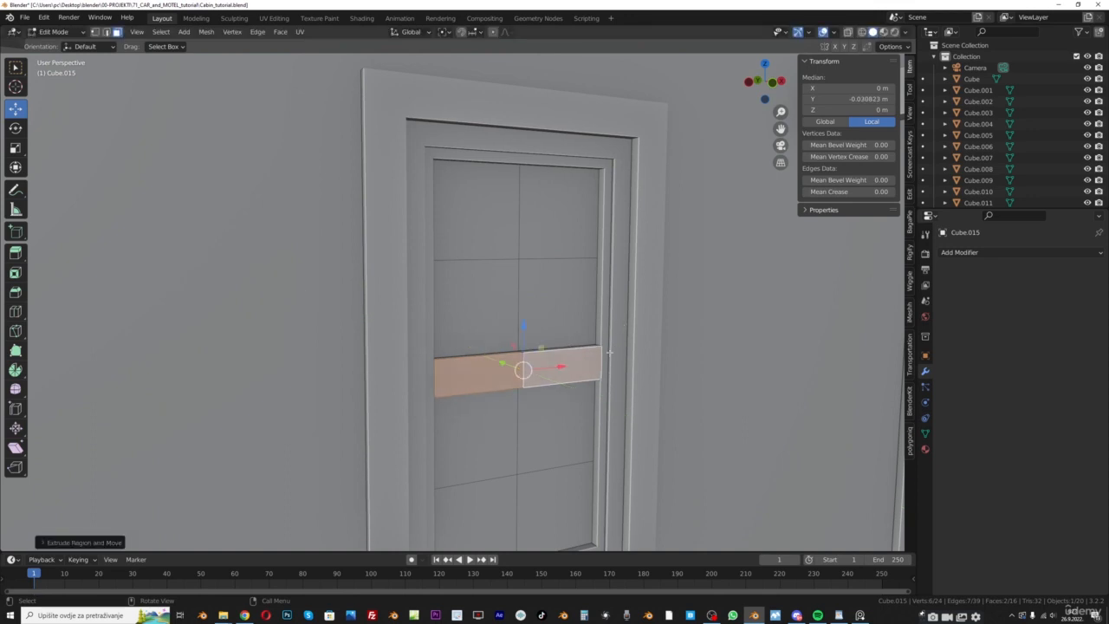
Inset the middle band's front faces by about 0.026 m and extrude them outward about 0.011 m
key(i)
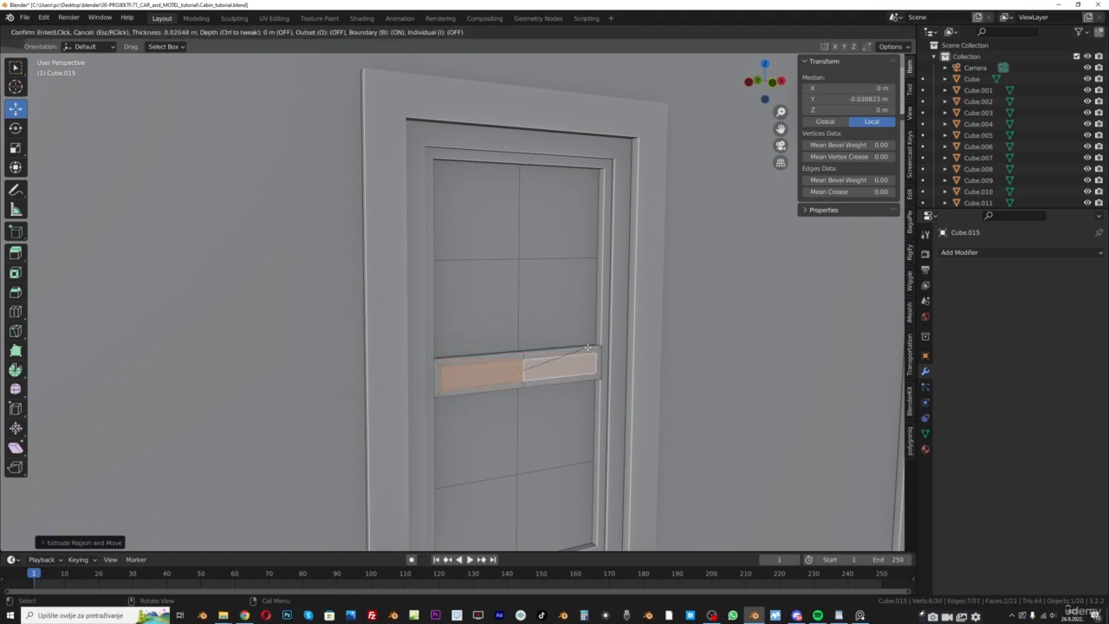
click(587, 347)
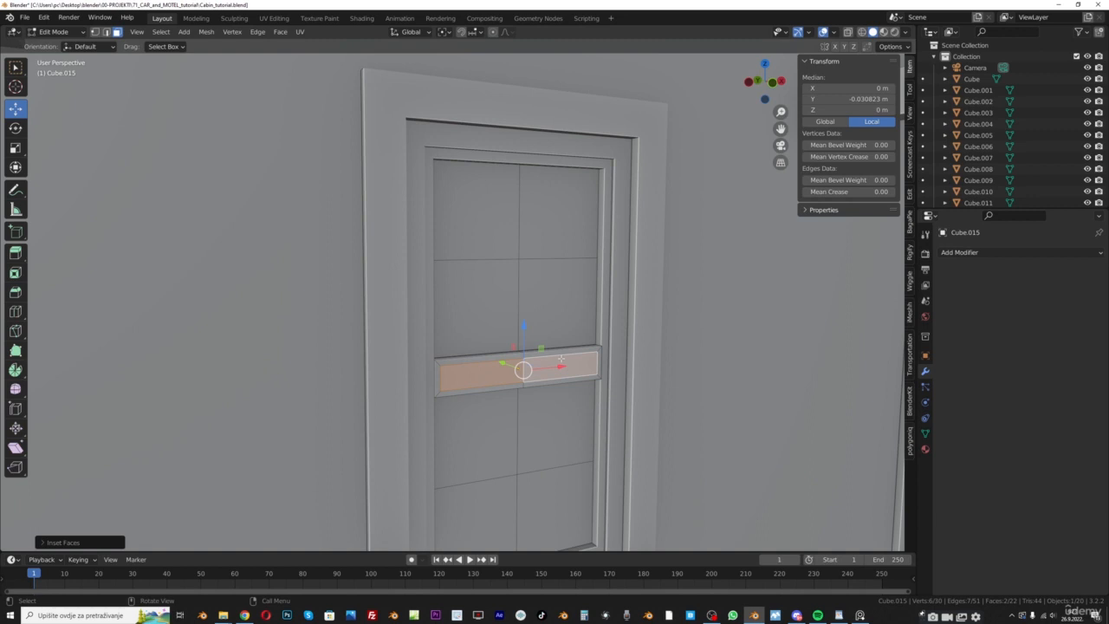
key(e)
click(563, 360)
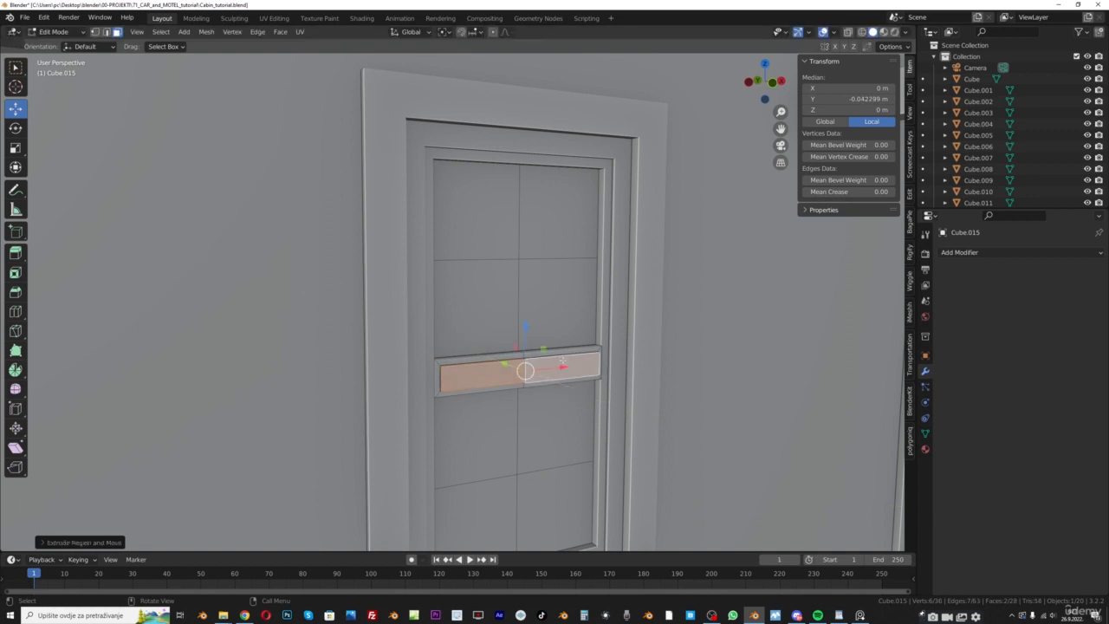
Select the eight pane faces above and below the middle rail and inset each one individually by about 0.007 m
click(494, 249)
shift+click(559, 212)
shift+click(535, 303)
shift+click(476, 303)
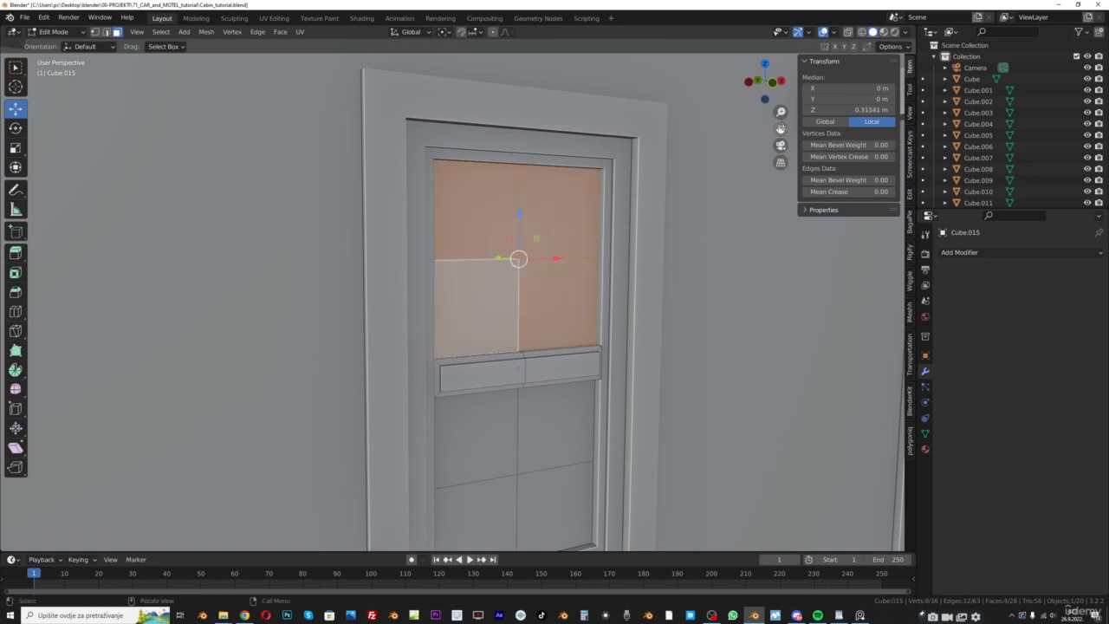
shift+middle_drag(508, 421, 477, 318)
shift+click(478, 321)
shift+click(529, 325)
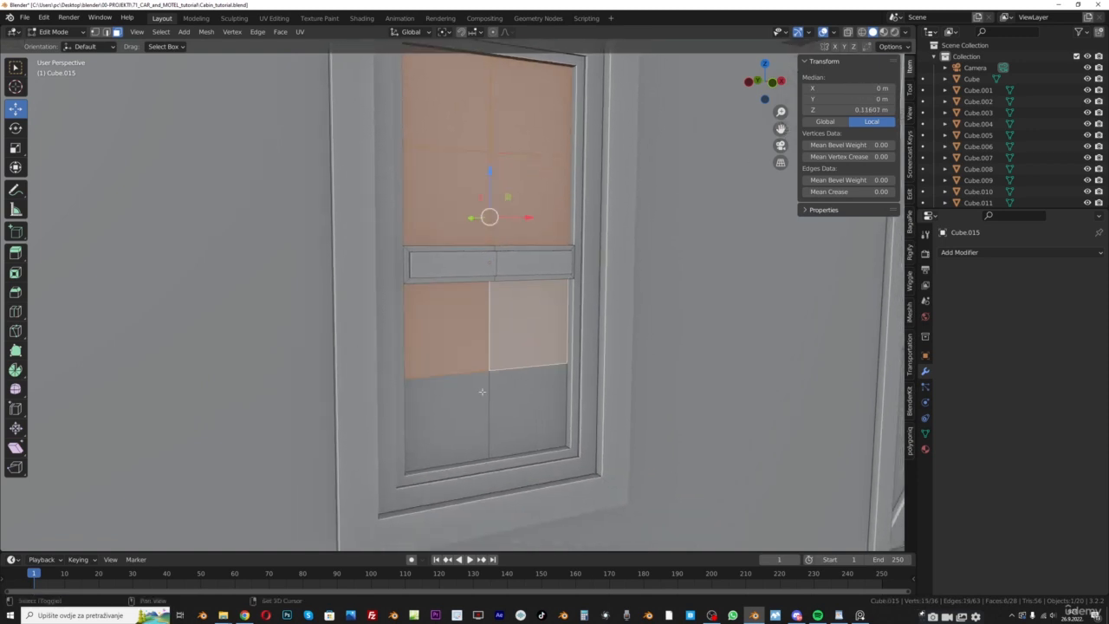
shift+click(482, 392)
shift+click(529, 409)
drag(781, 128, 731, 171)
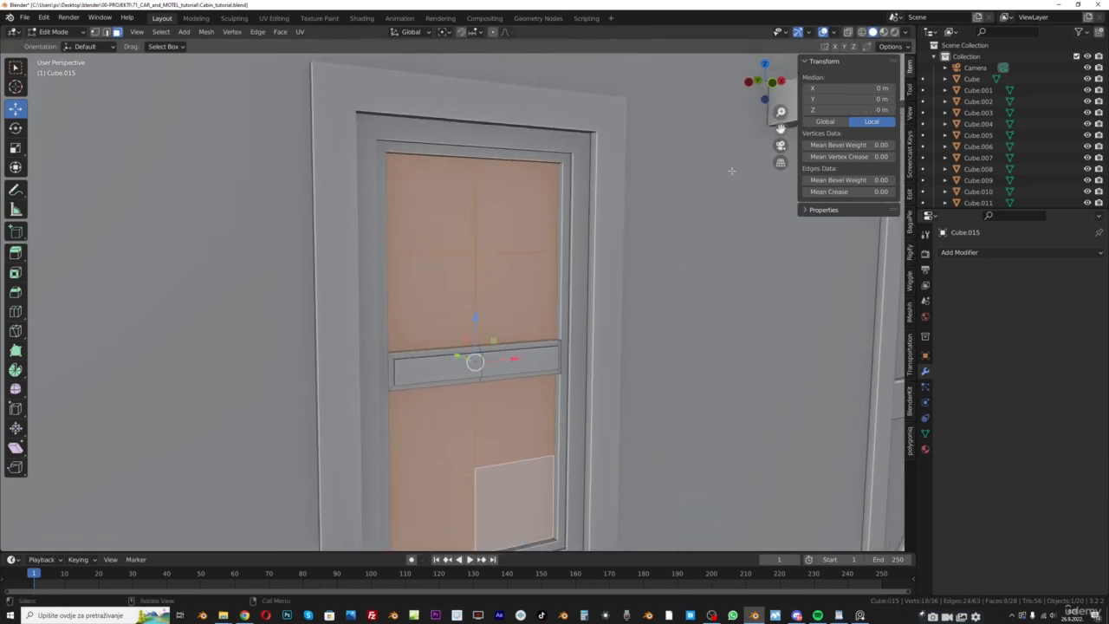
key(i)
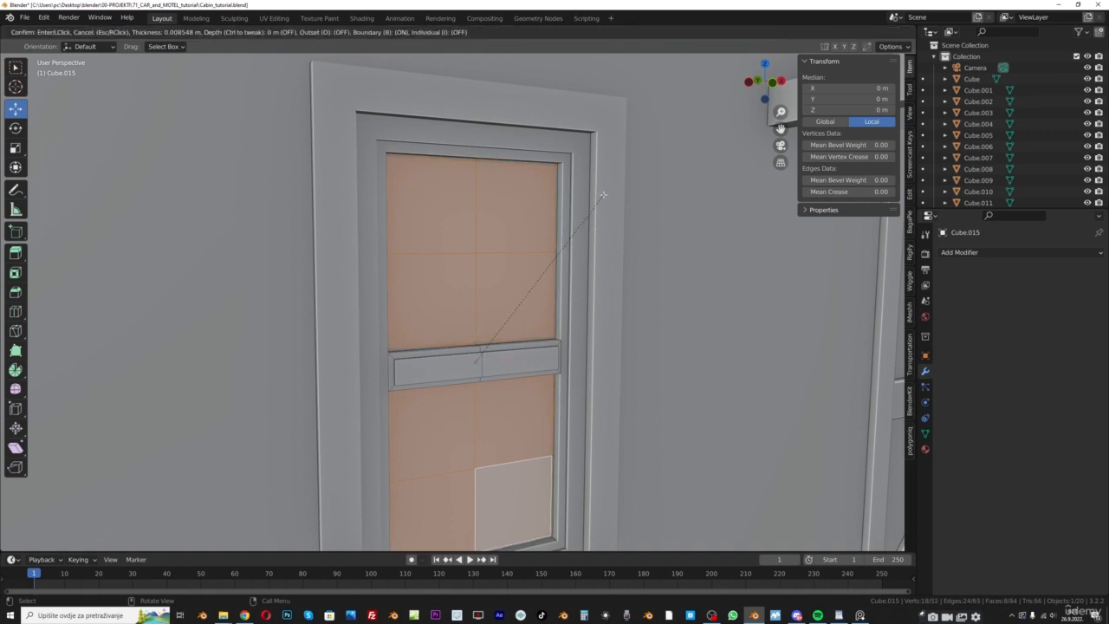
click(603, 194)
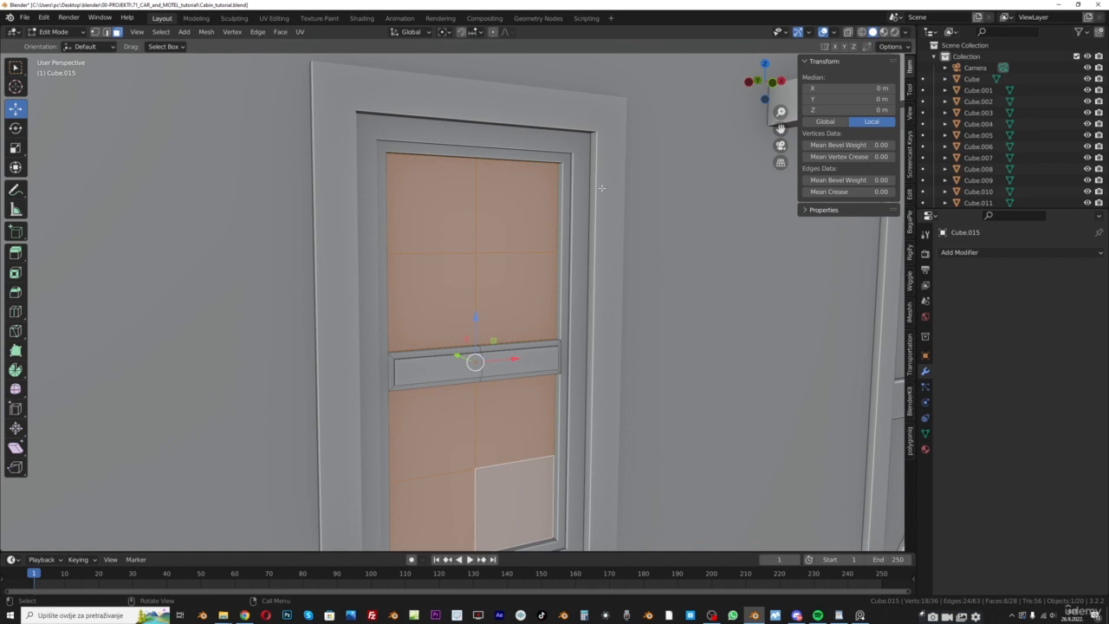
key(i)
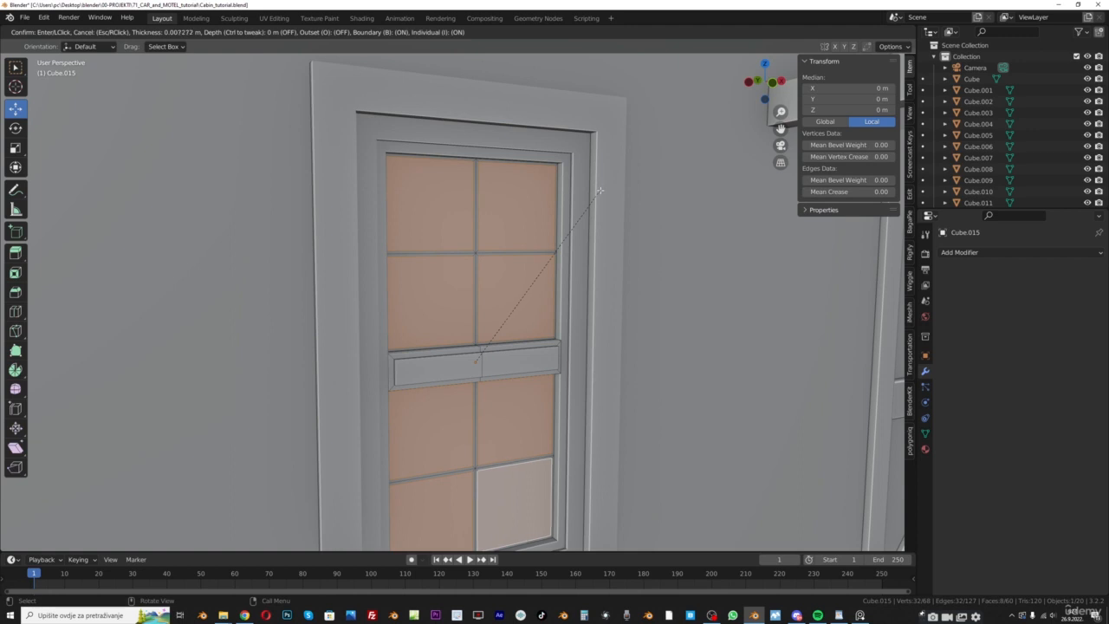
click(596, 187)
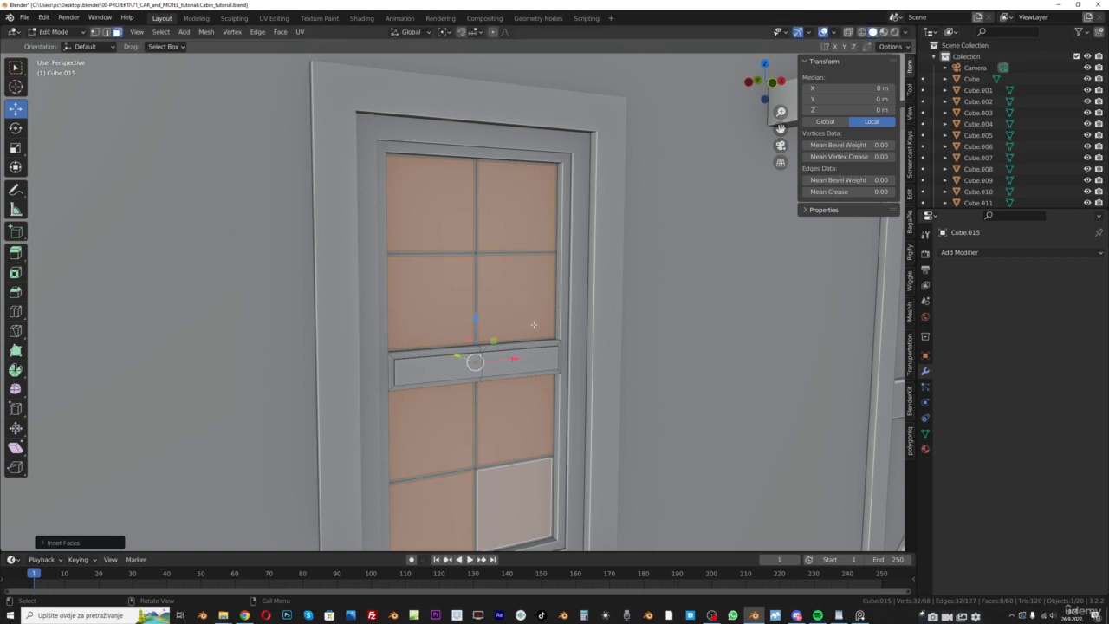
Extrude the eight inset pane faces inward about 0.015 m along Y
key(g)
key(y)
click(591, 198)
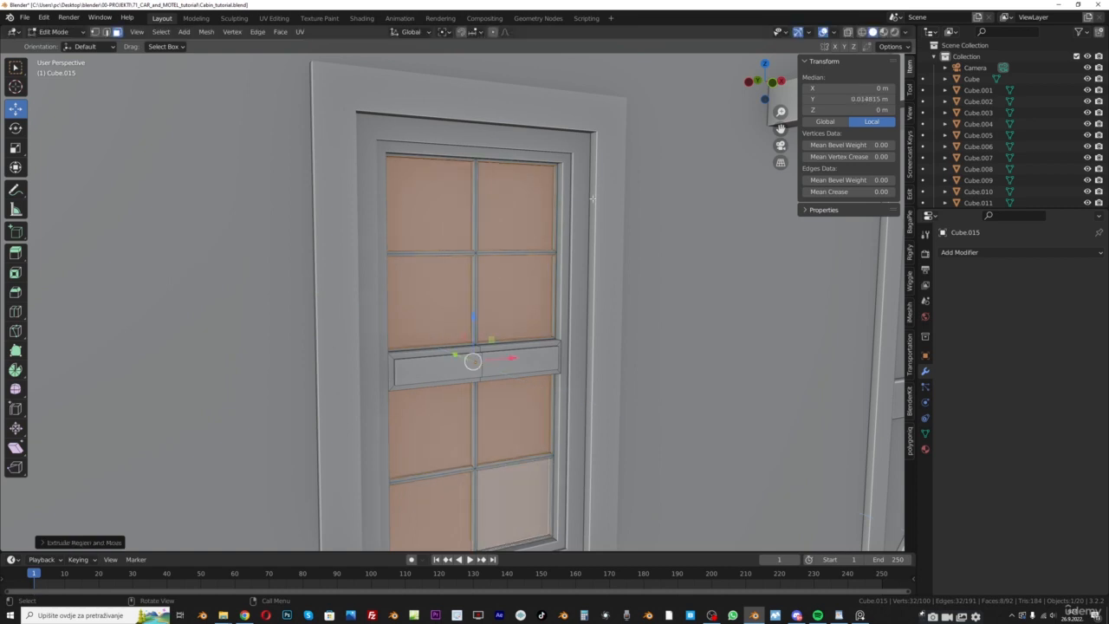
Inset the eight recessed pane faces by about 0.008 m and extrude them another 0.015 m or so inward
key(i)
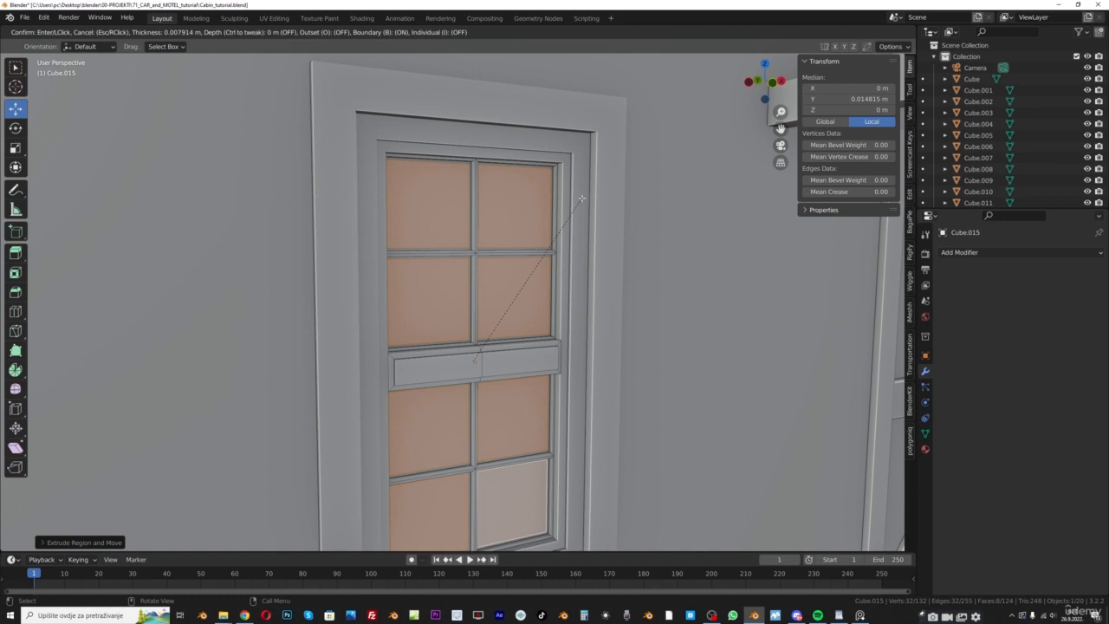
click(581, 198)
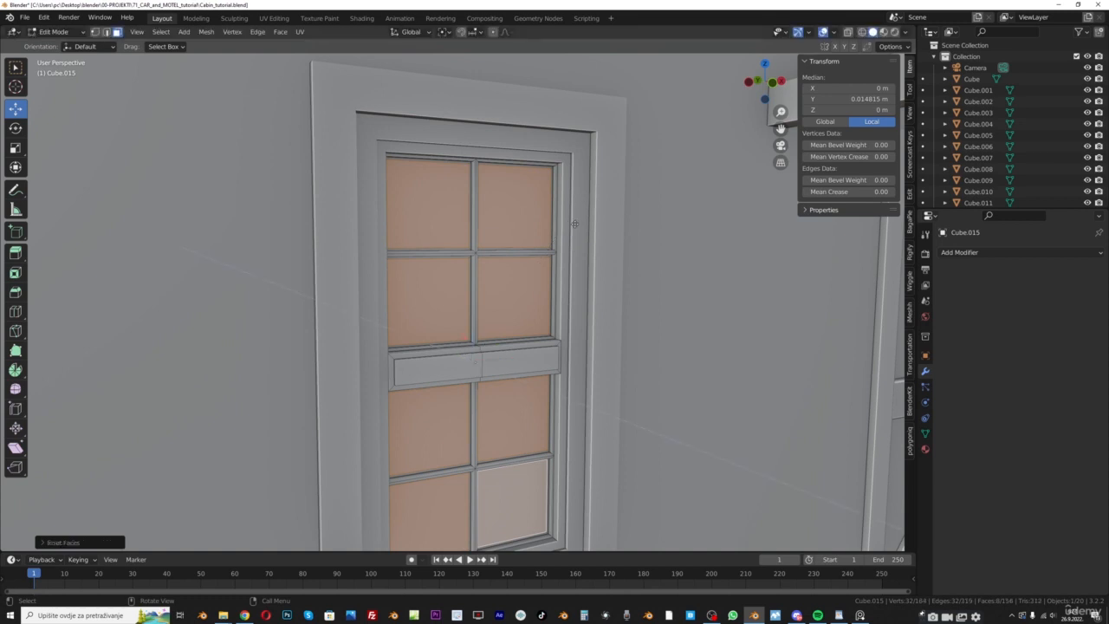
key(e)
click(571, 222)
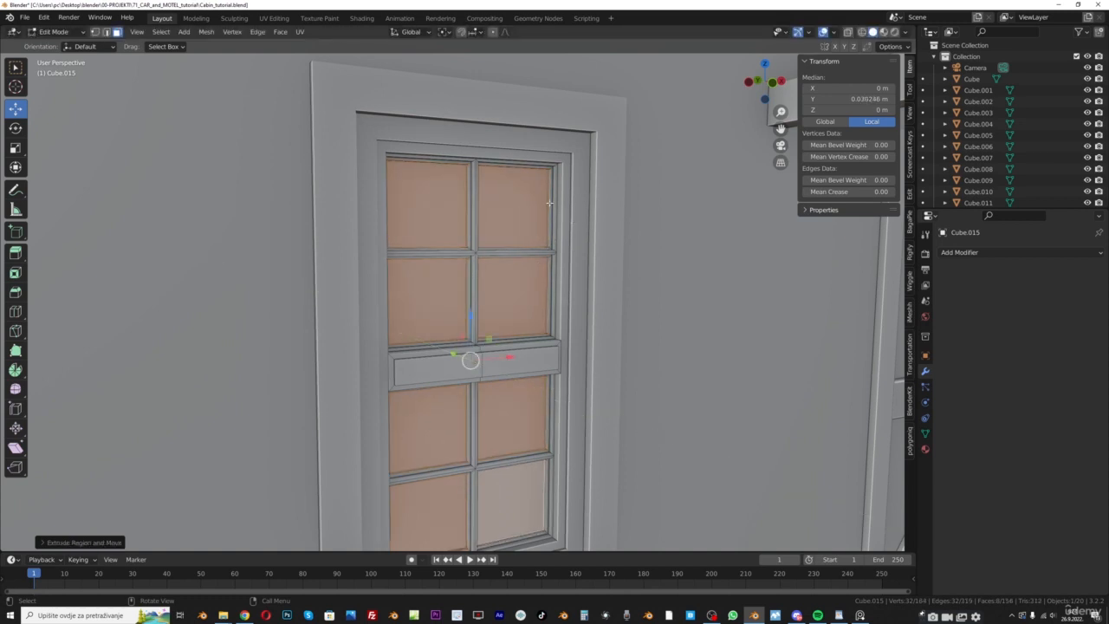
Delete the eight recessed pane faces to open the window between the muntins, and return to Object Mode
key(x)
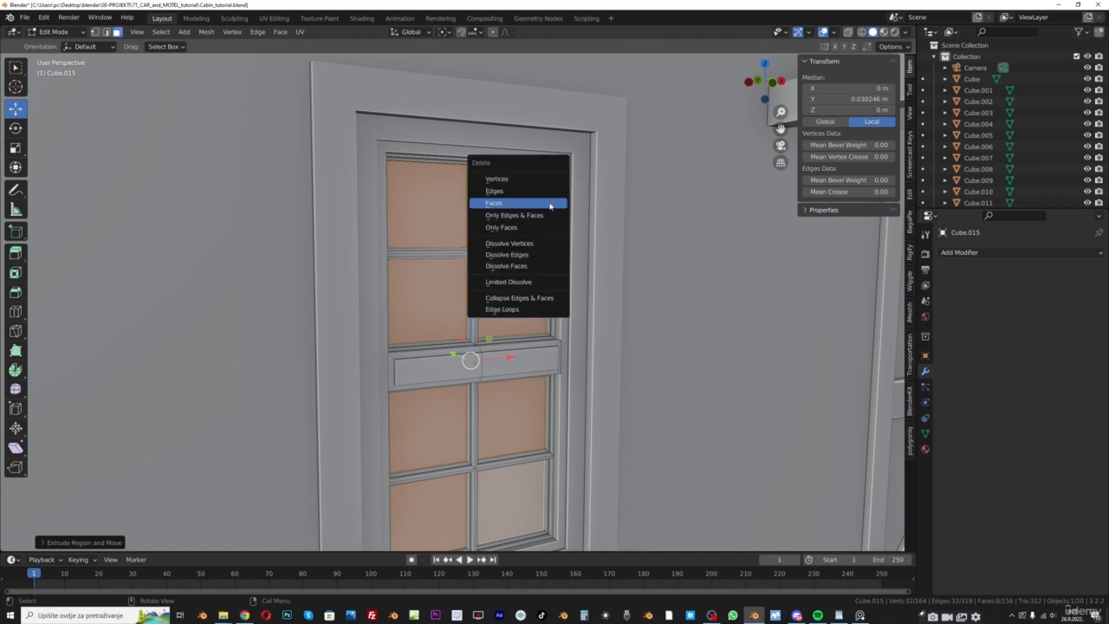
click(550, 206)
scroll(457, 218, down, 5)
middle_drag(454, 221, 433, 212)
click(72, 33)
click(73, 45)
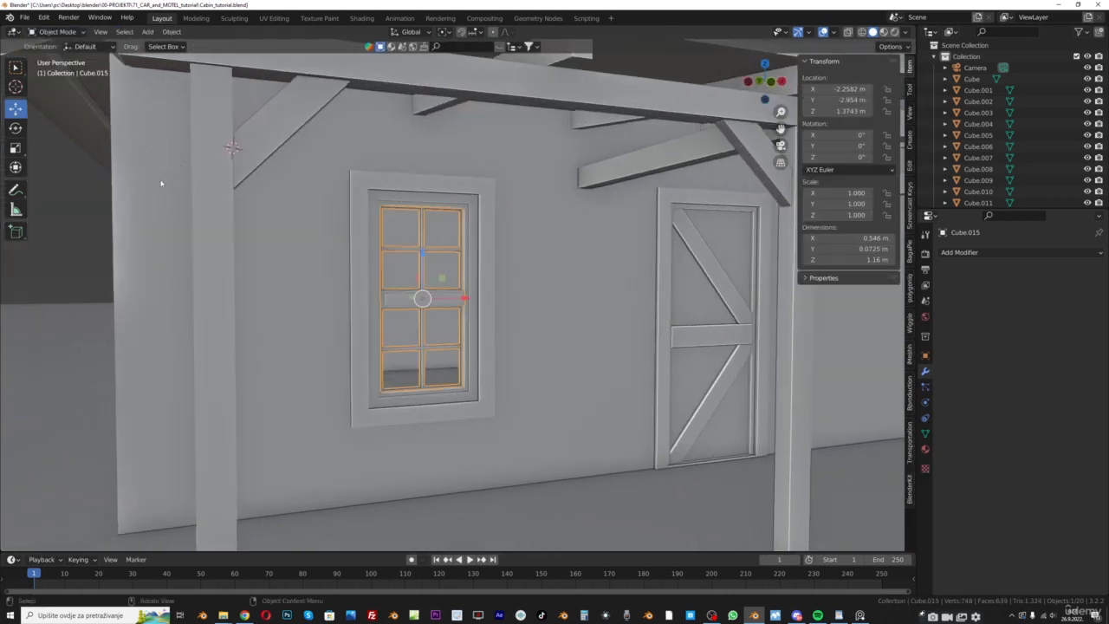
Select the window's whole middle rail through the mesh in Edit Mode and scale it along Z to about 0.58
key(alt+a)
middle_drag(433, 303, 467, 309)
scroll(466, 309, up, 3)
click(466, 310)
scroll(466, 309, down, 5)
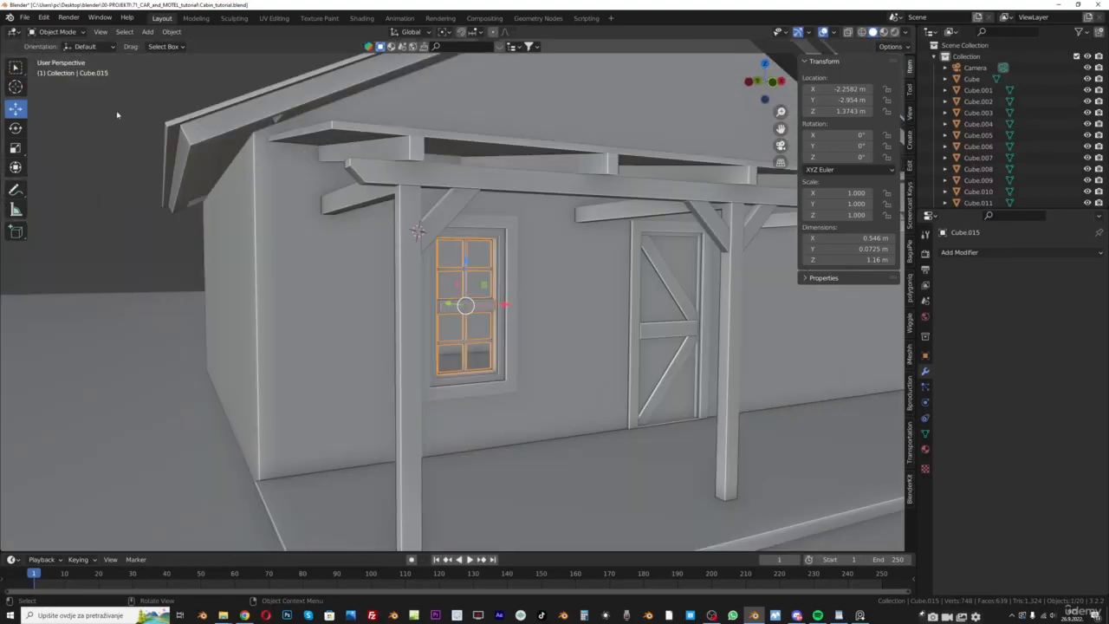
click(57, 32)
click(57, 56)
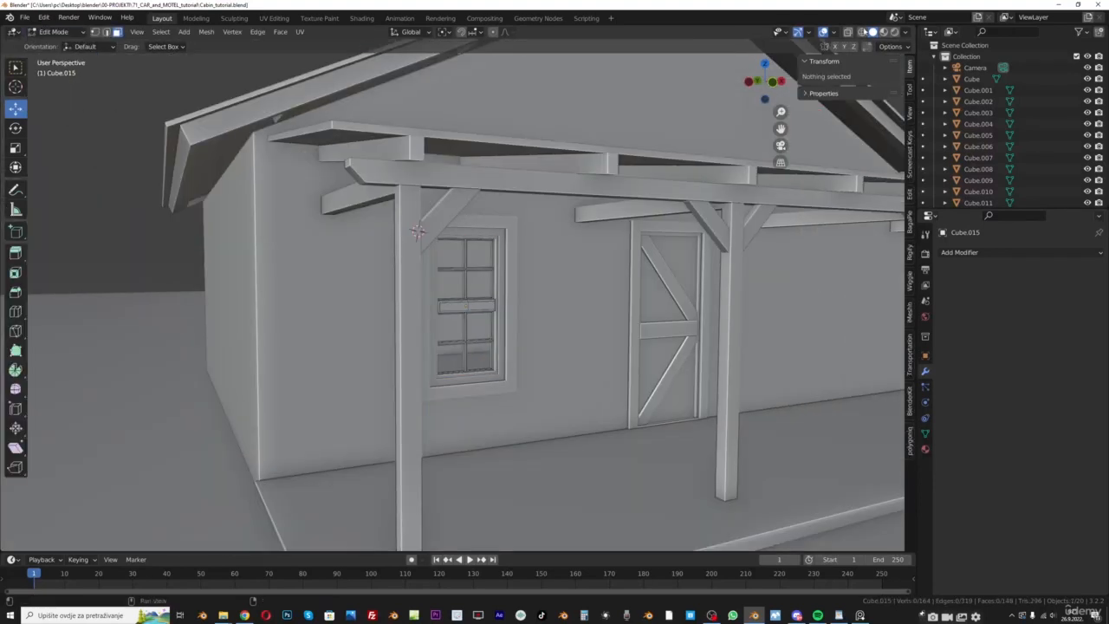
key(alt+z)
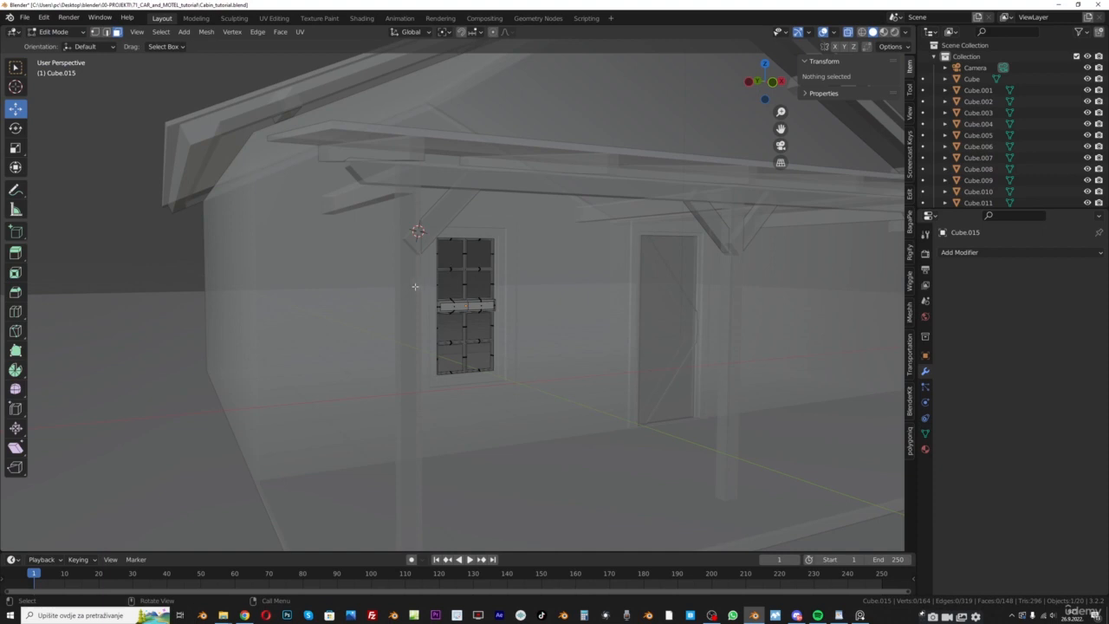
click(105, 32)
drag(427, 292, 496, 313)
scroll(537, 285, up, 4)
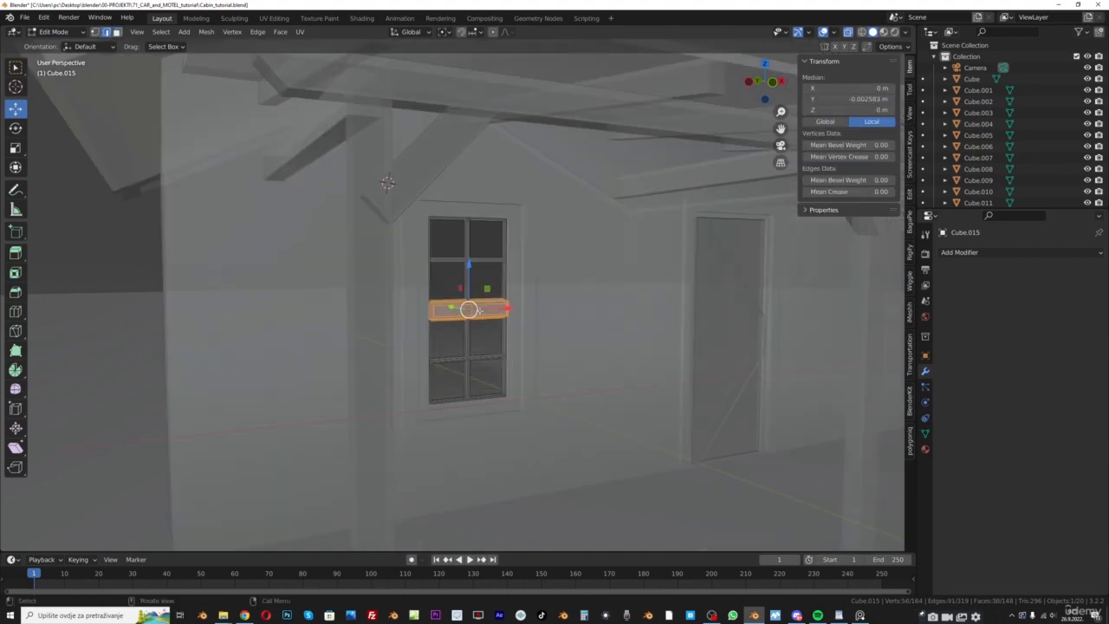
key(s)
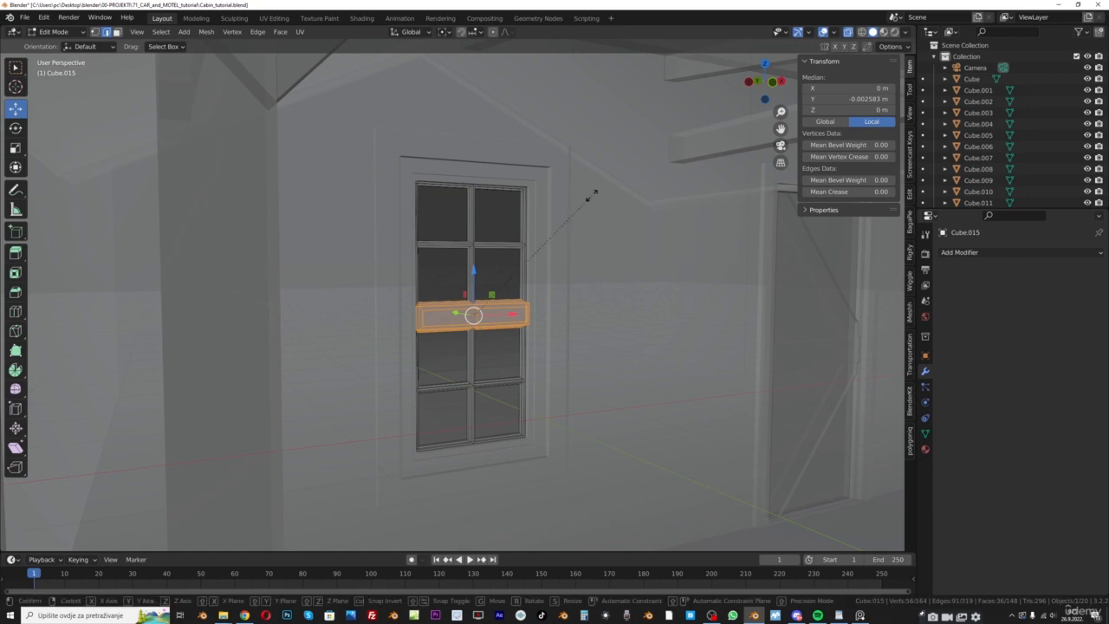
key(z)
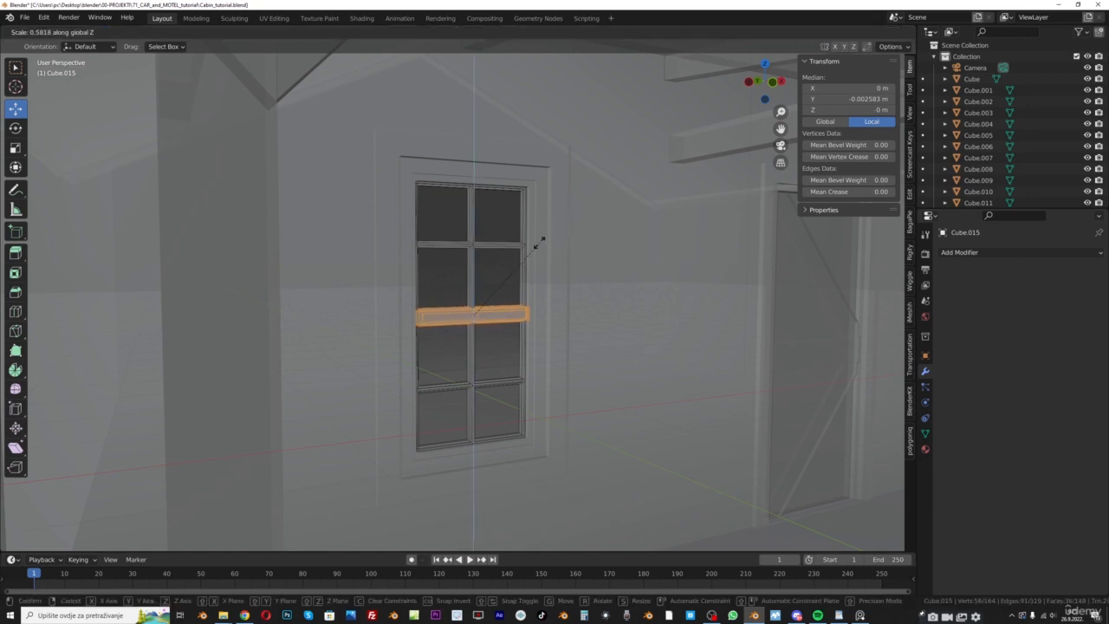
click(539, 241)
click(848, 34)
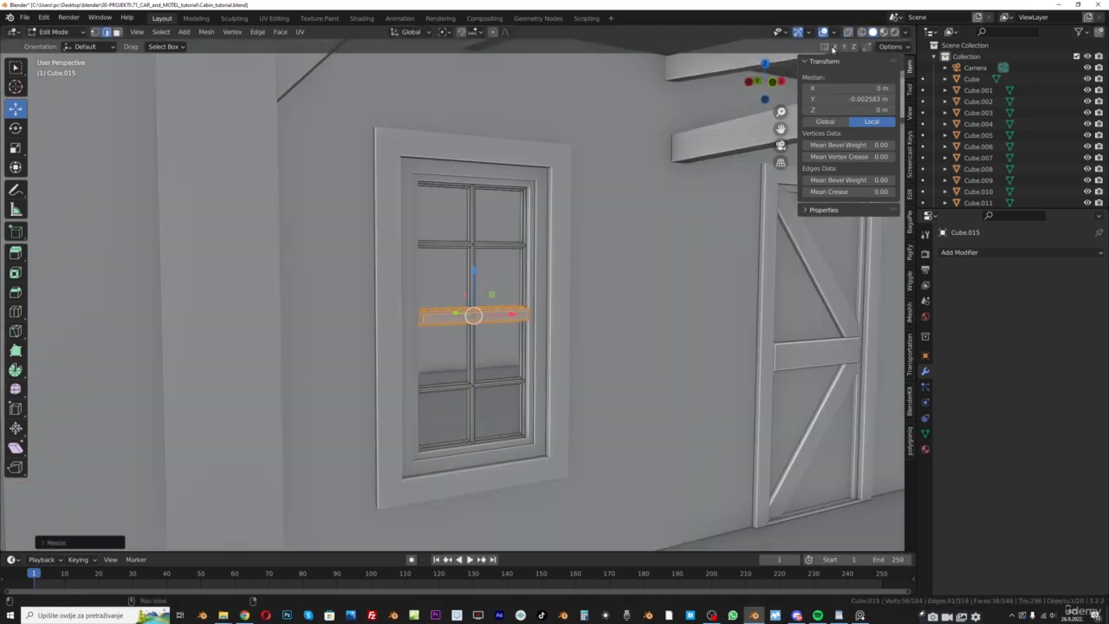
Select the middle rail's raised front faces with their surrounding sides, scale them along X to about 1.06, and leave Edit Mode
scroll(442, 316, up, 3)
click(614, 323)
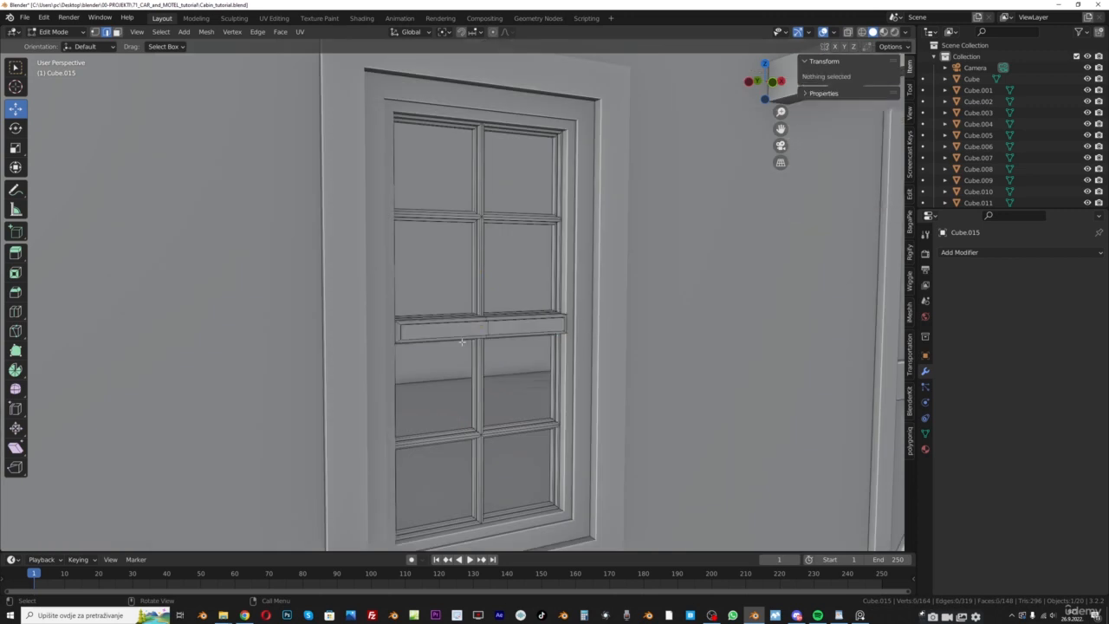
click(470, 335)
click(116, 32)
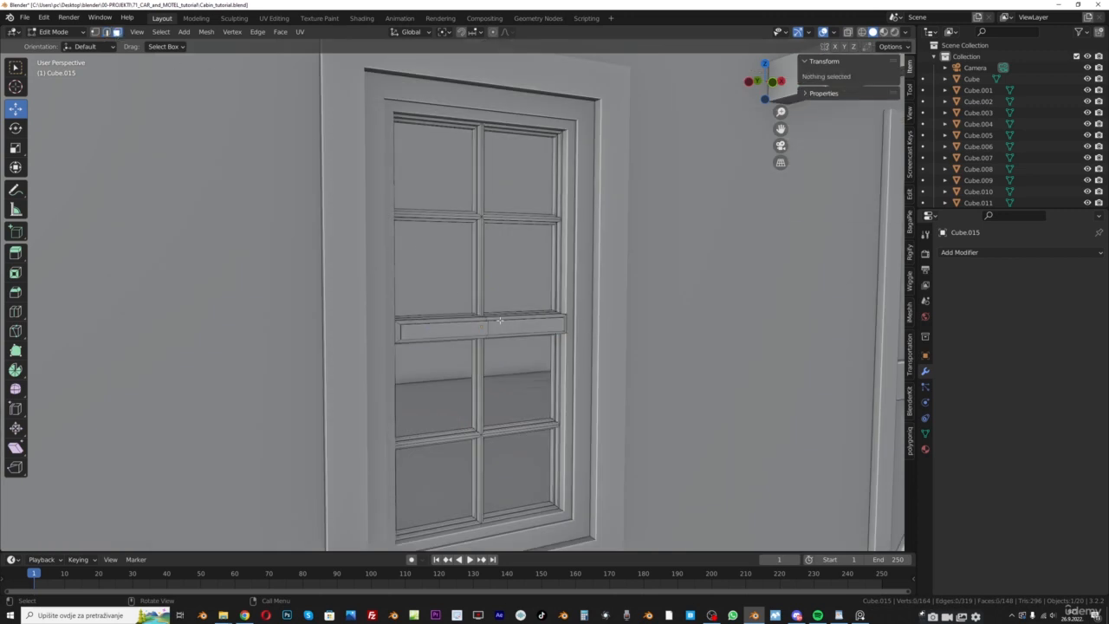
click(438, 329)
shift+click(528, 326)
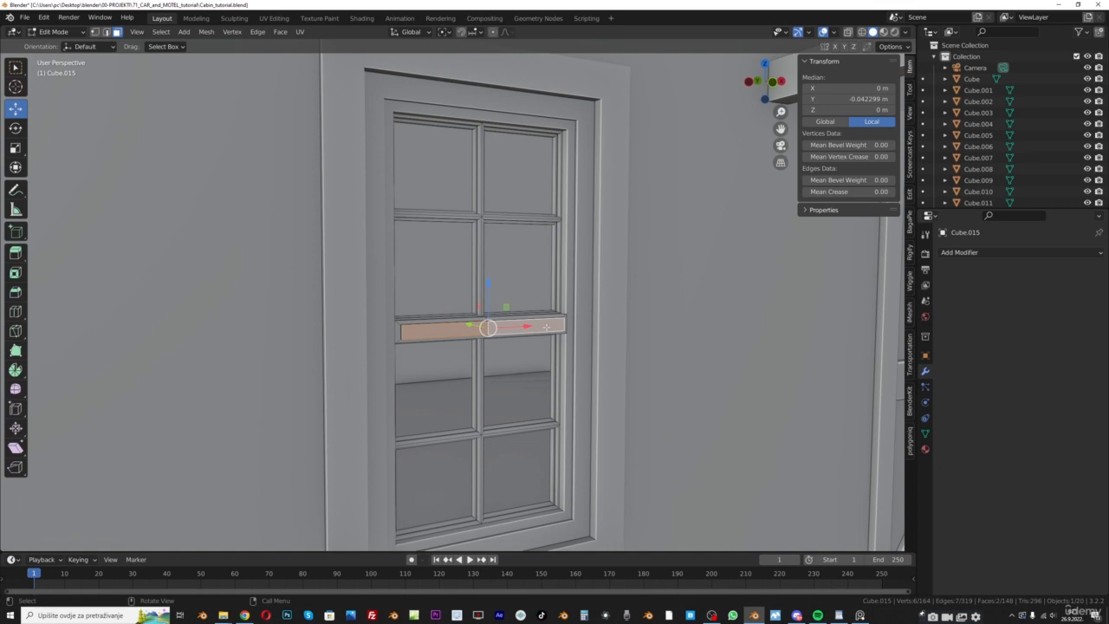
key(ctrl+KP_Add)
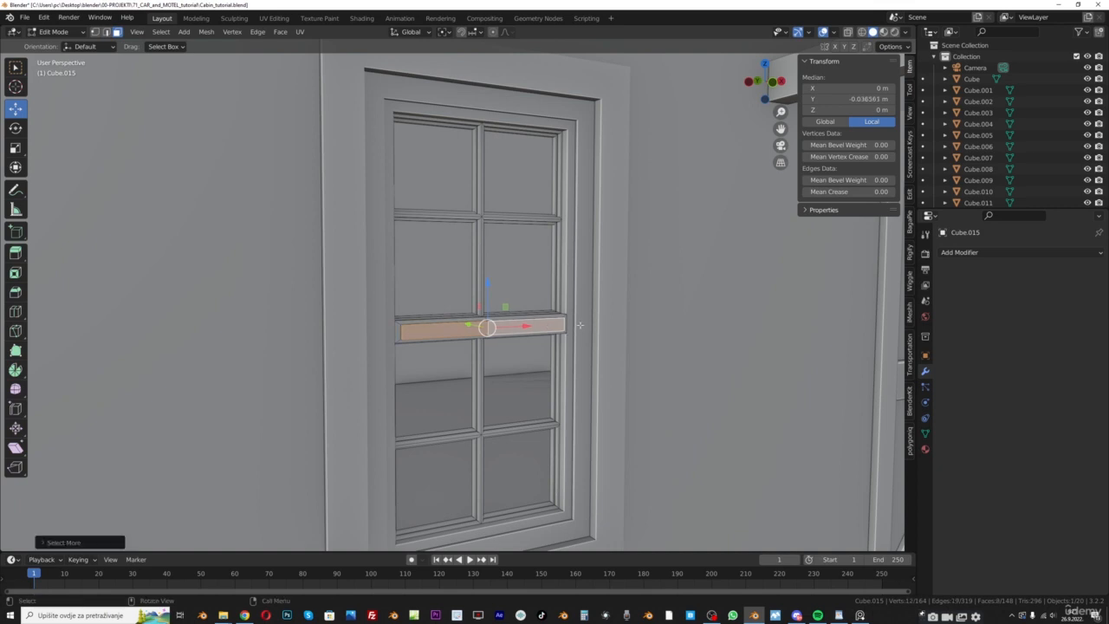
key(s)
key(x)
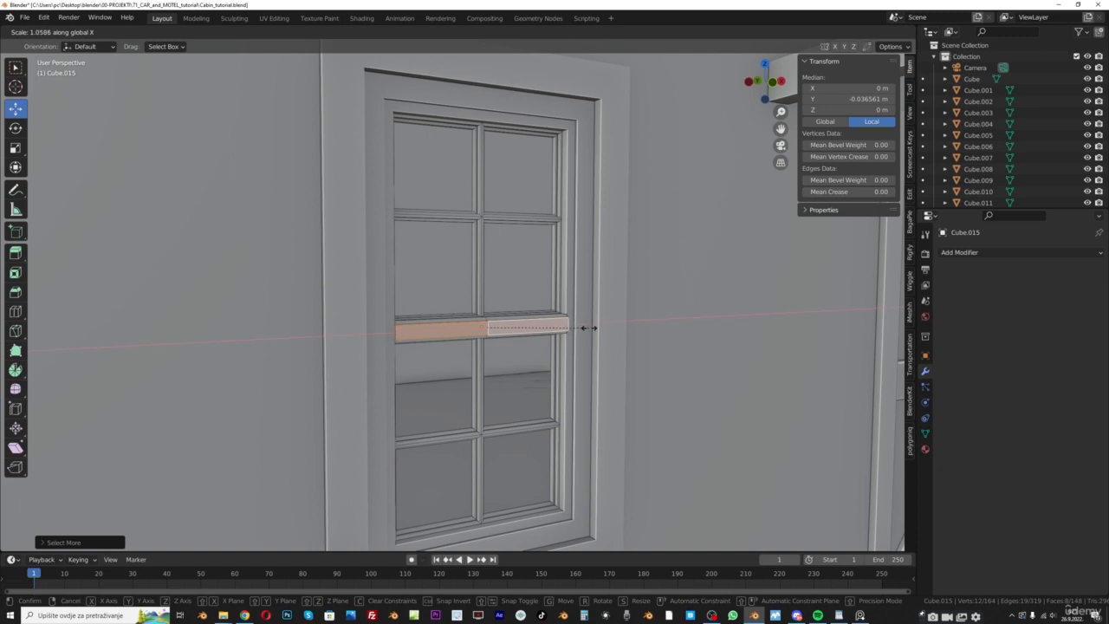
click(589, 328)
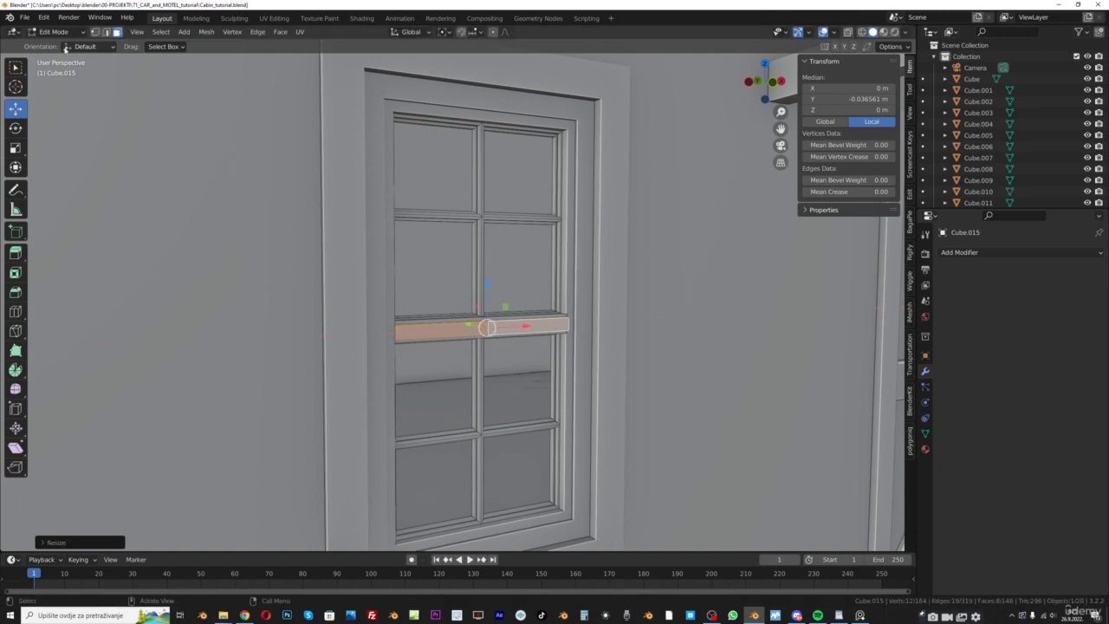
click(52, 32)
key(alt+a)
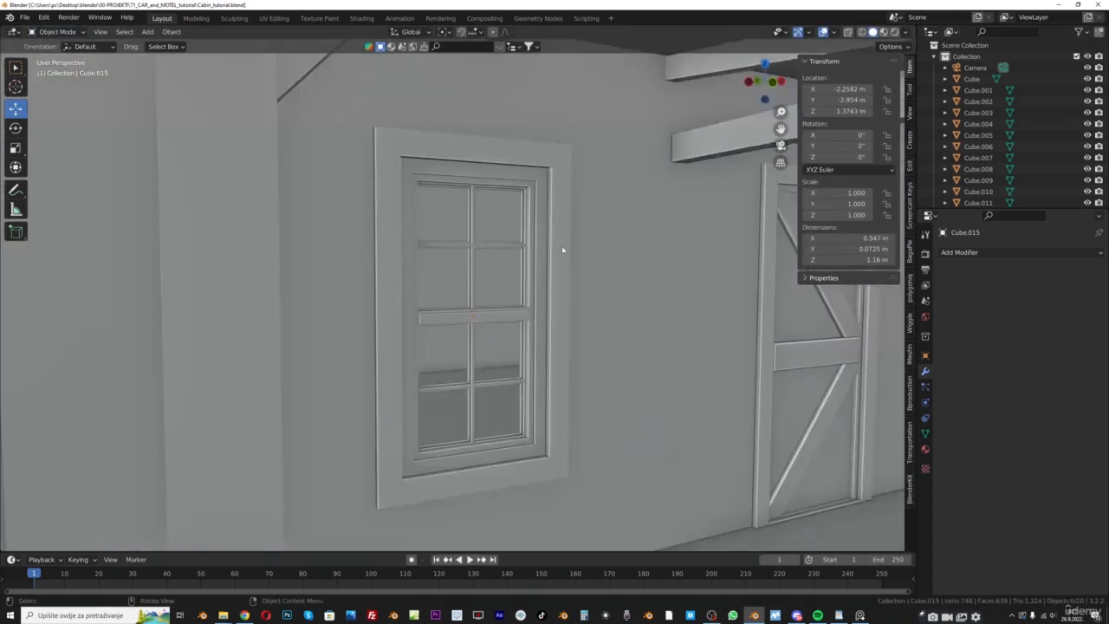
Select the four diagonal corner edges of the window's outer frame on the wall mesh, using edge selection in Edit Mode
click(404, 222)
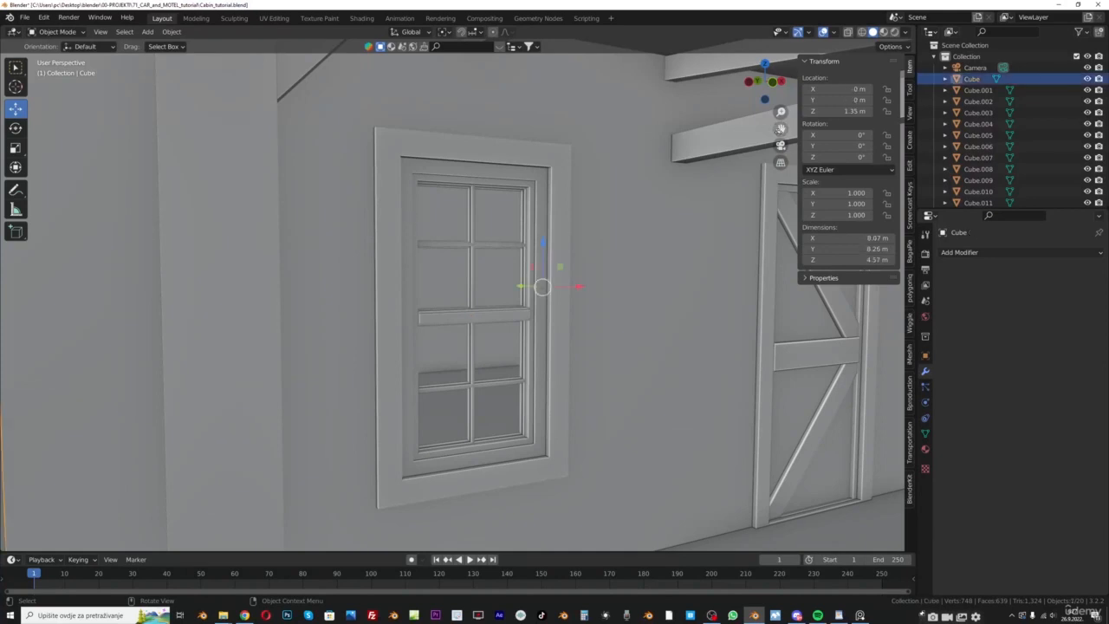
shift+middle_drag(420, 103, 445, 178)
scroll(390, 218, up, 3)
click(52, 32)
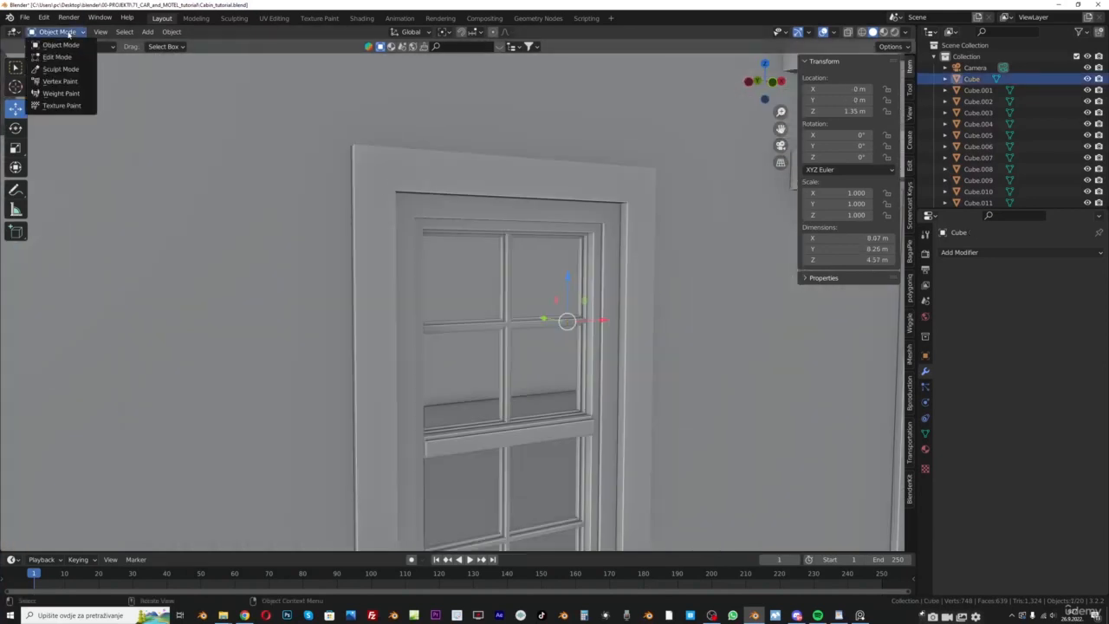
click(52, 54)
click(343, 158)
key(1)
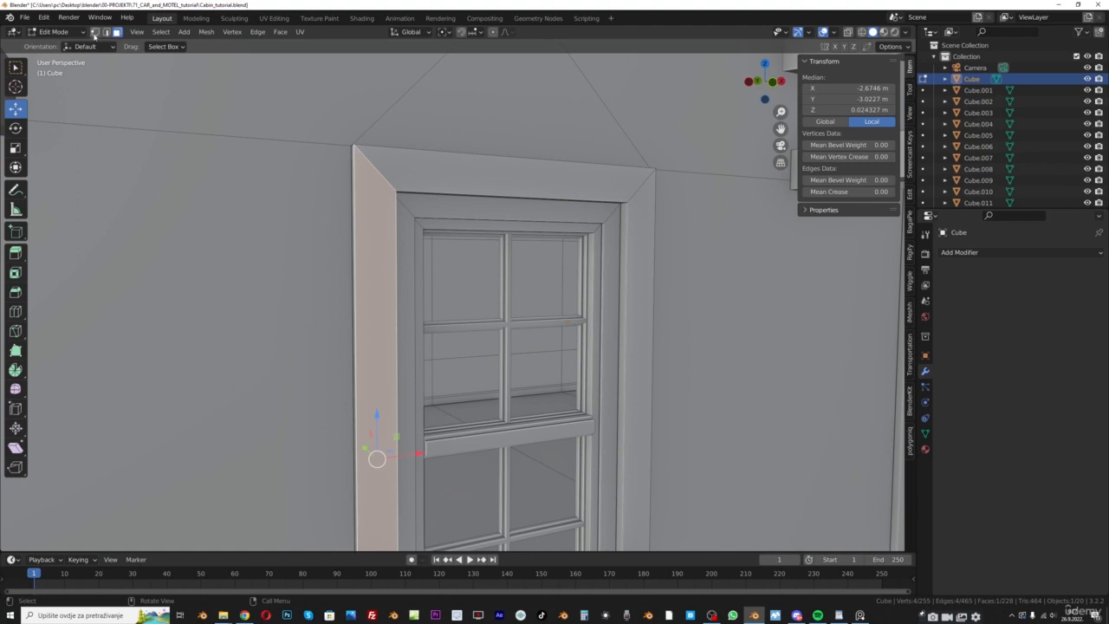
key(2)
click(380, 169)
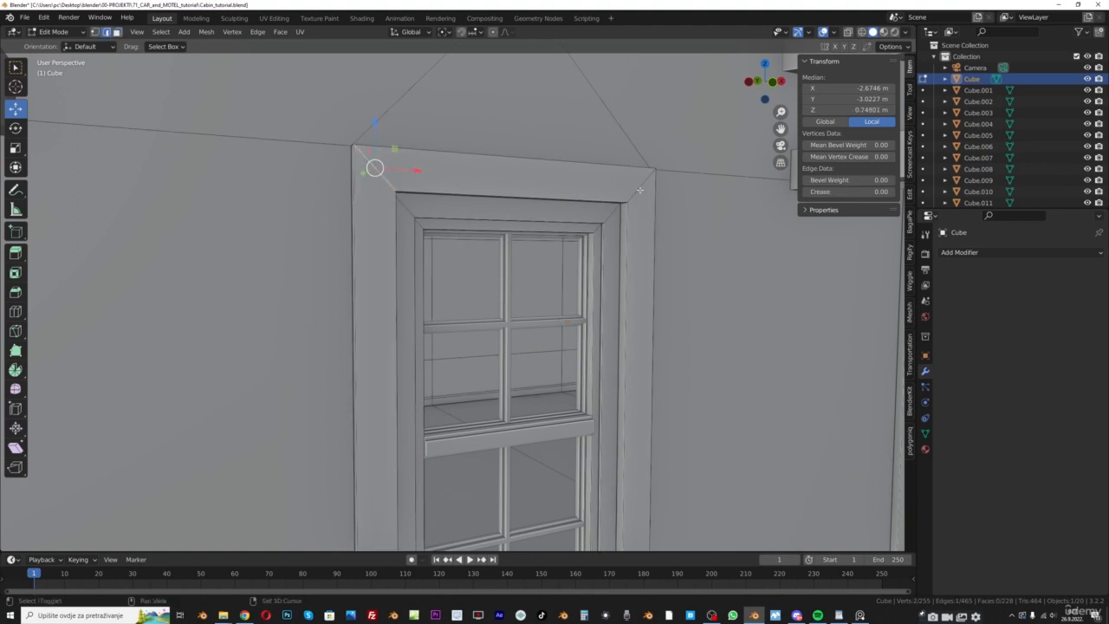
shift+click(640, 189)
drag(780, 129, 785, 5)
drag(659, 260, 702, 184)
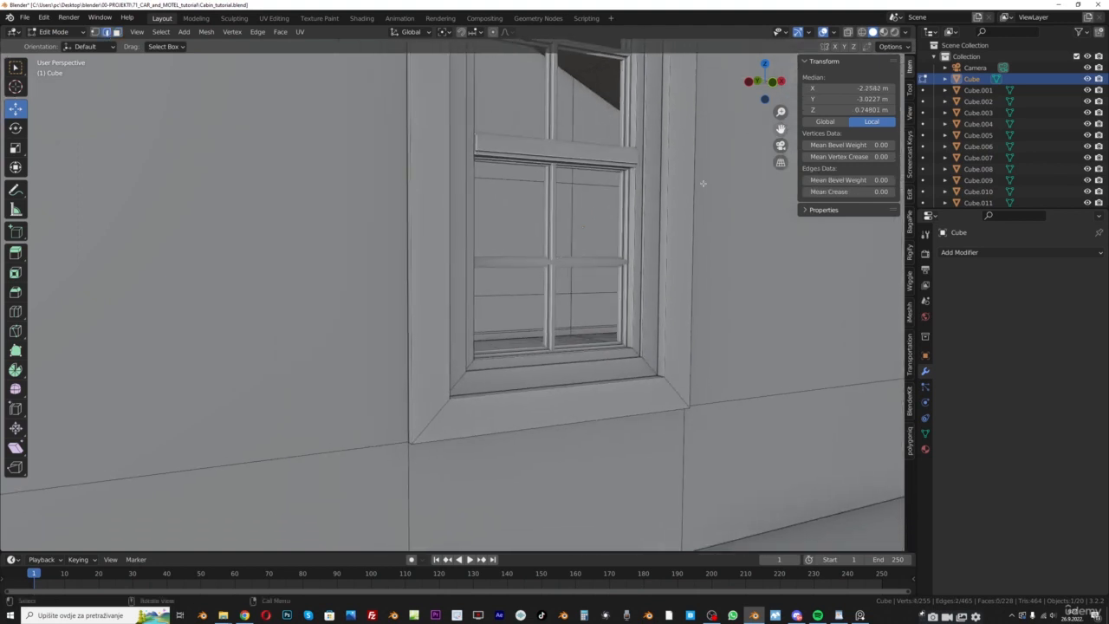
shift+click(438, 412)
shift+click(673, 390)
scroll(546, 375, up, 3)
shift+middle_drag(534, 503, 547, 369)
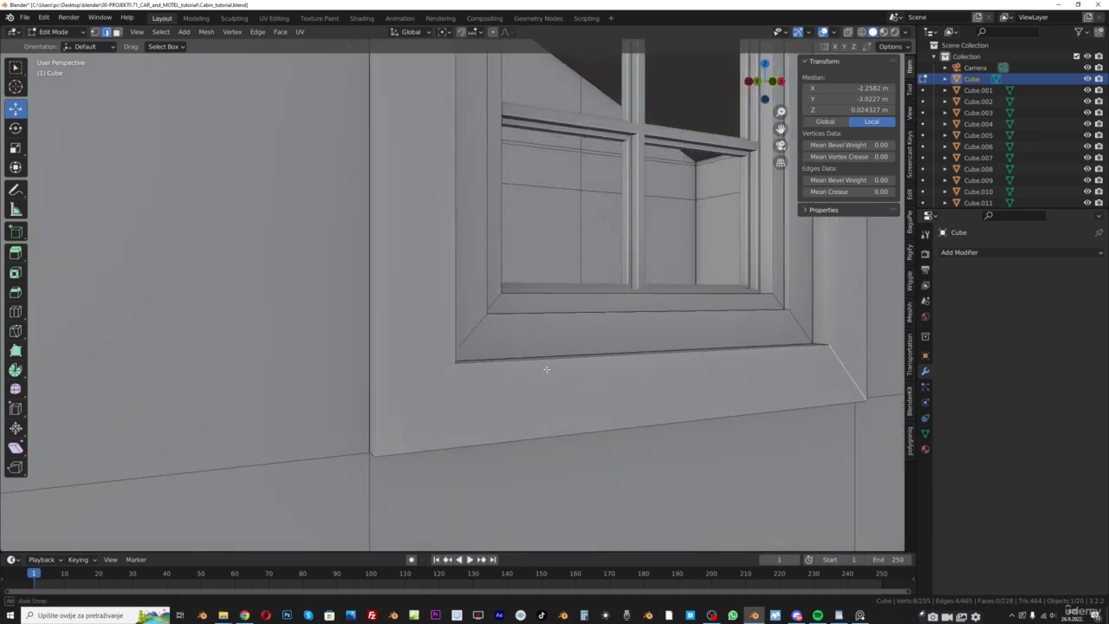
Bevel the four frame corner edges with two segments and reduce the selection to the centre edge of each bevel
key(ctrl+b)
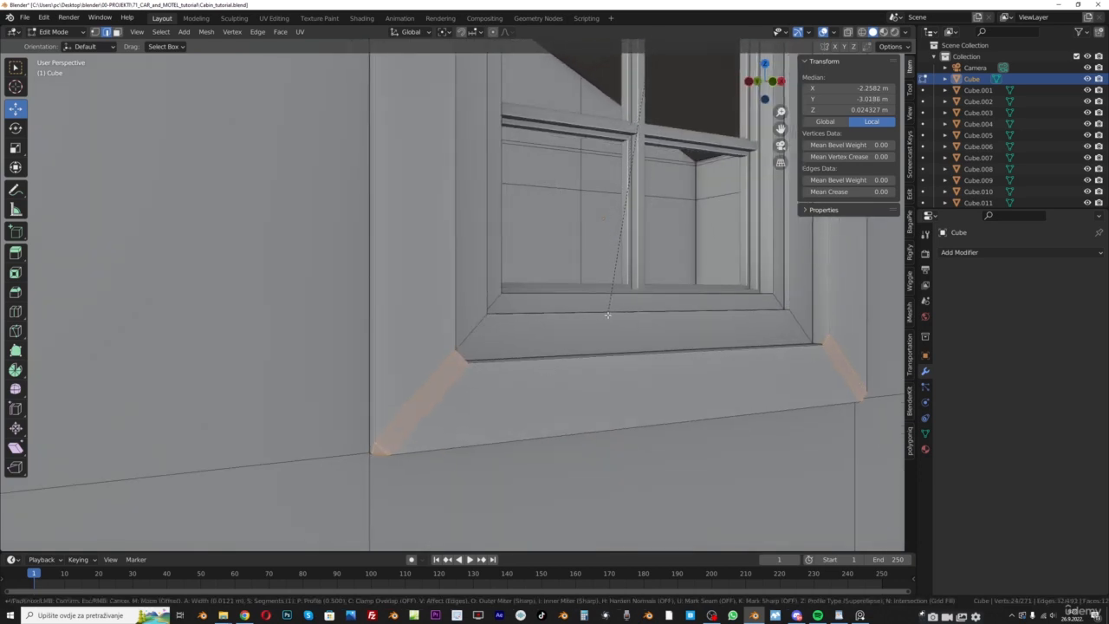
scroll(610, 315, up, 1)
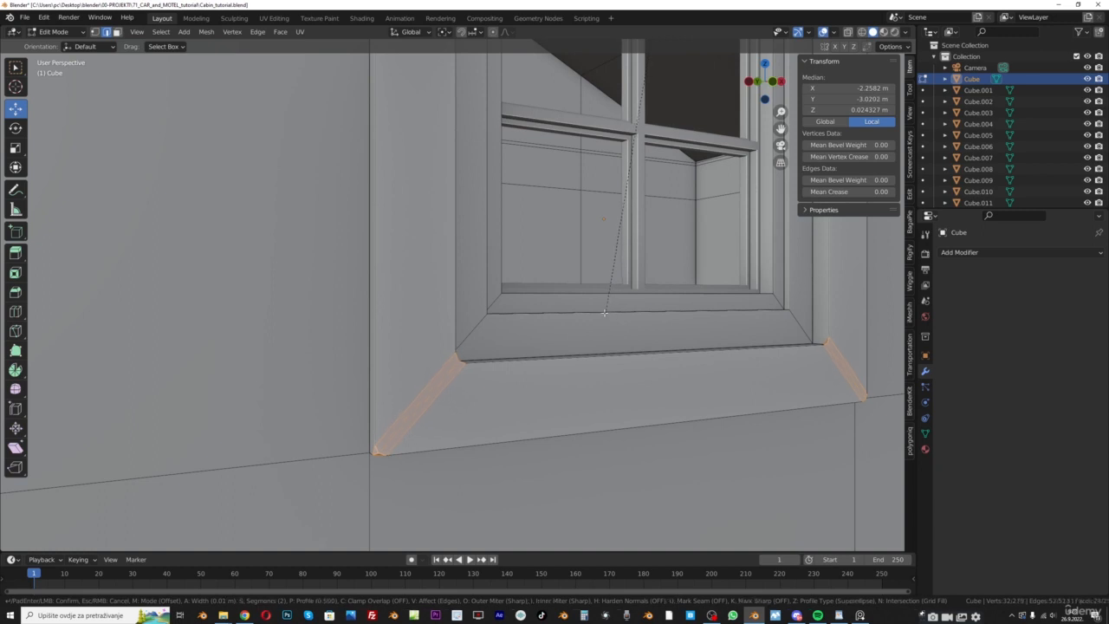
click(598, 309)
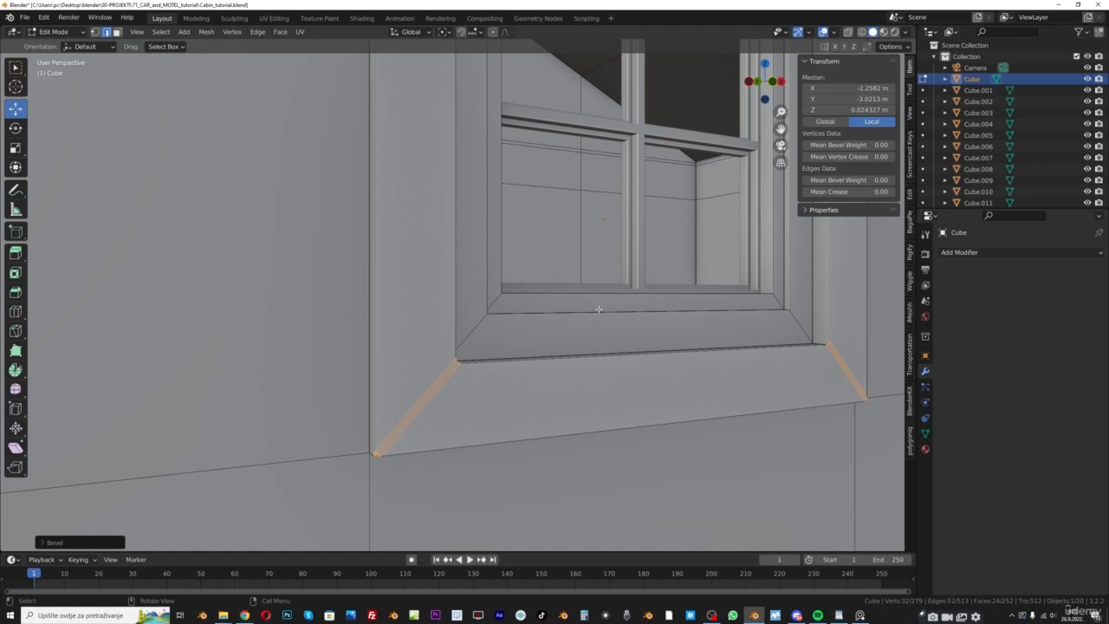
key(ctrl+KP_Add)
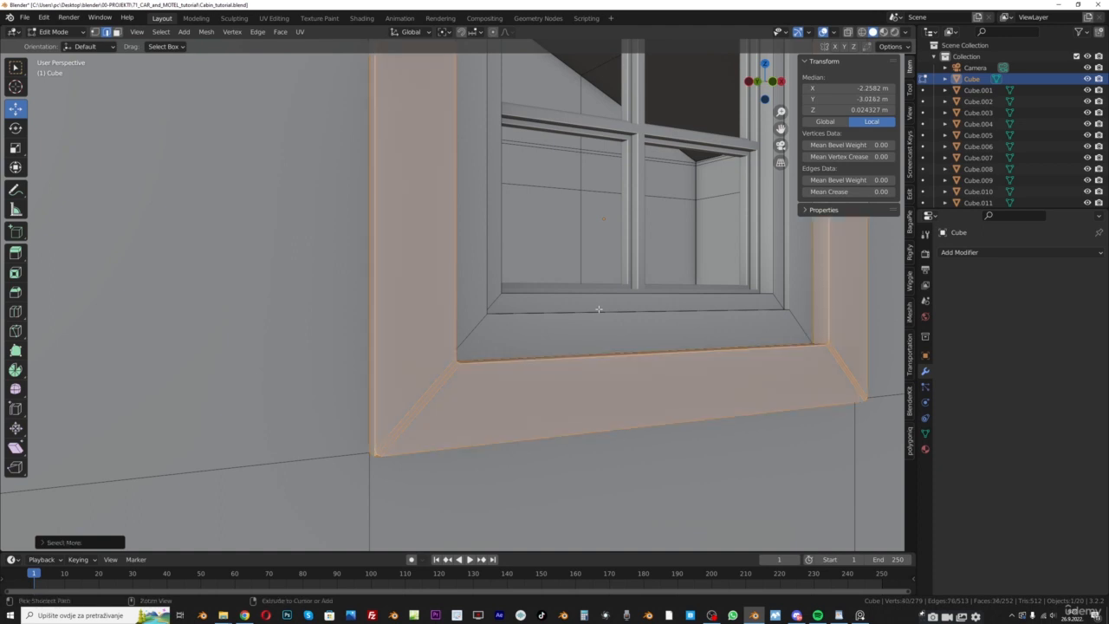
key(ctrl+KP_Subtract)
key(ctrl+KP_Subtract)
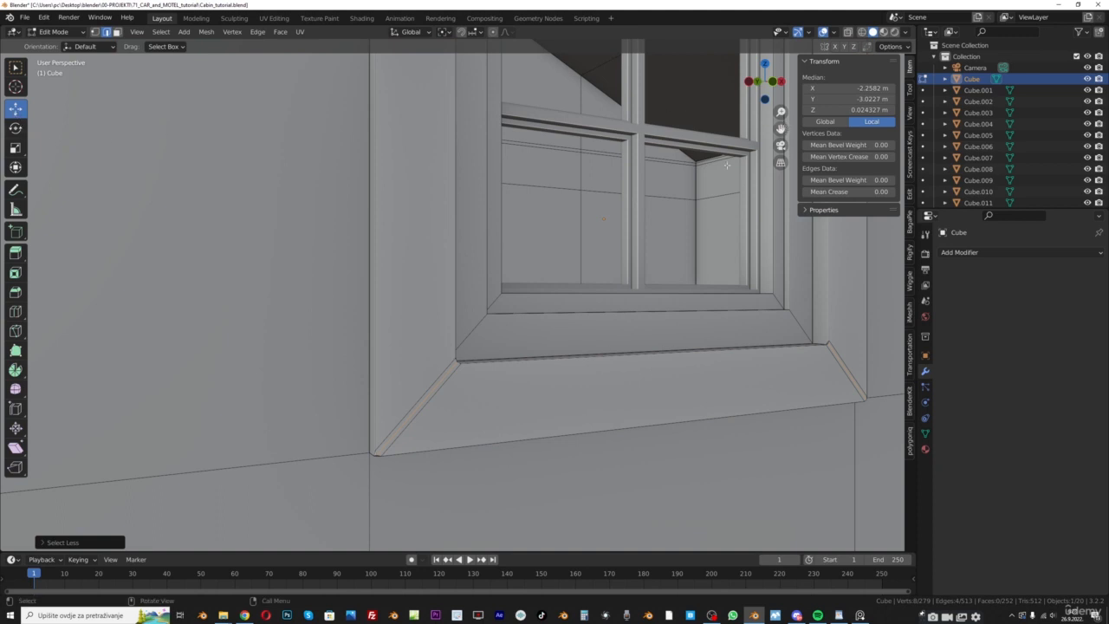
Move the bevels' centre edges about 0.005 m inward along Y to form corner grooves, and return to Object Mode
drag(781, 128, 700, 135)
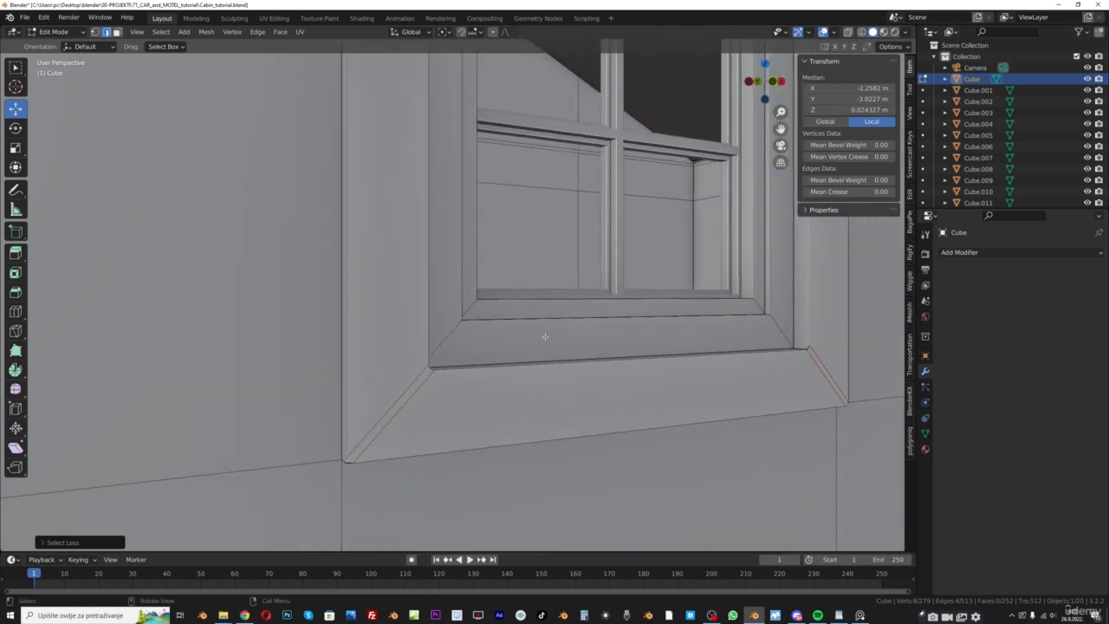
key(y)
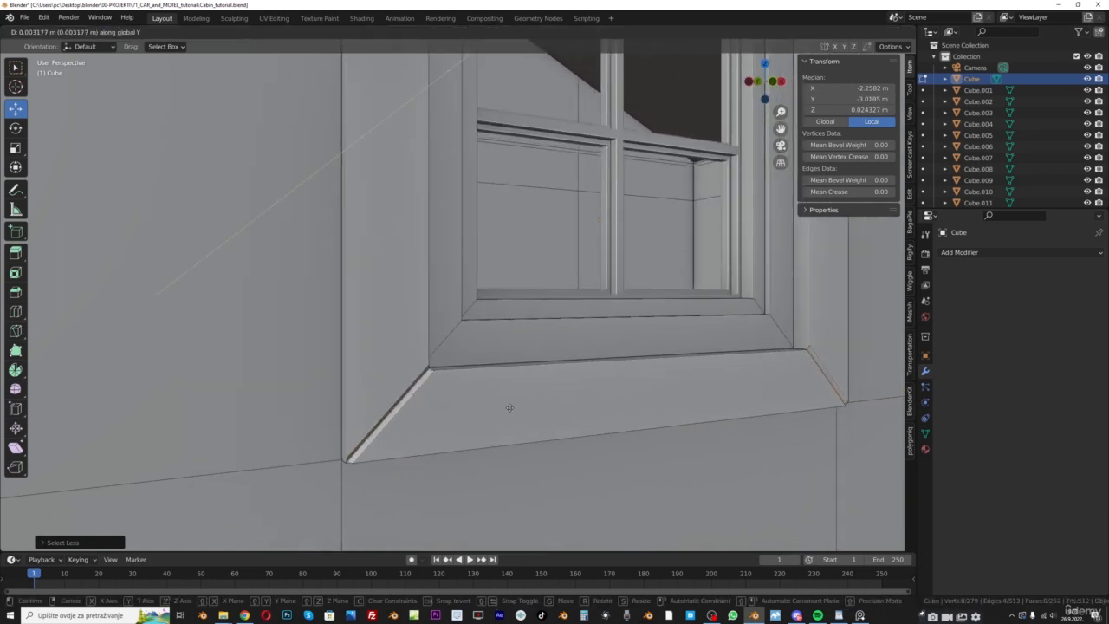
click(508, 406)
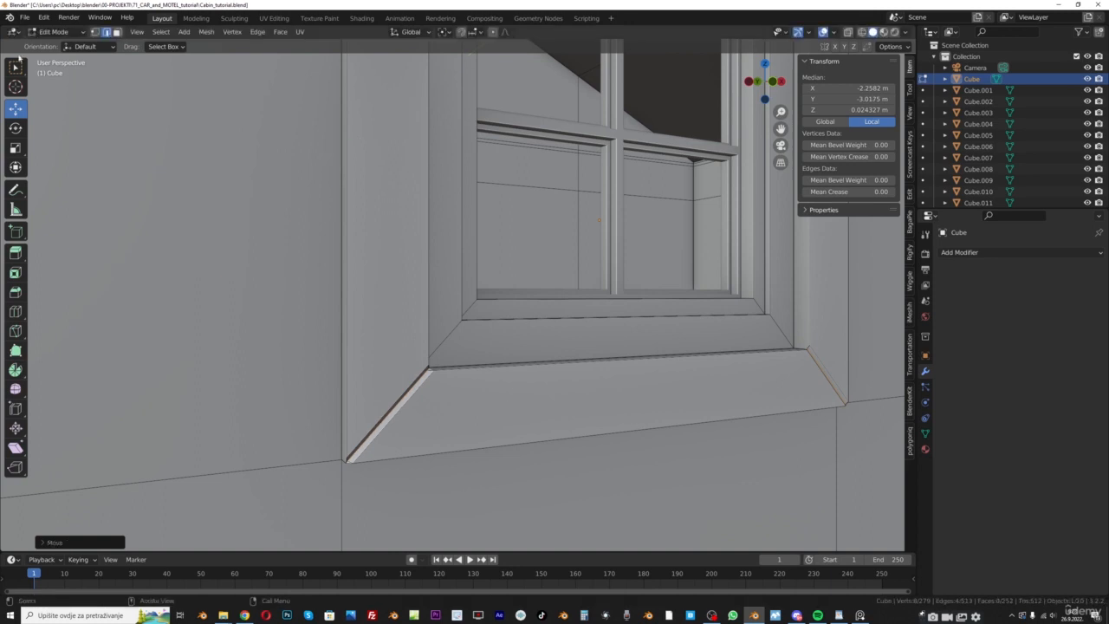
click(52, 33)
click(52, 44)
Inspect the frame corners, then undo the inward edge move and the corner bevel in Edit Mode
scroll(434, 232, down, 9)
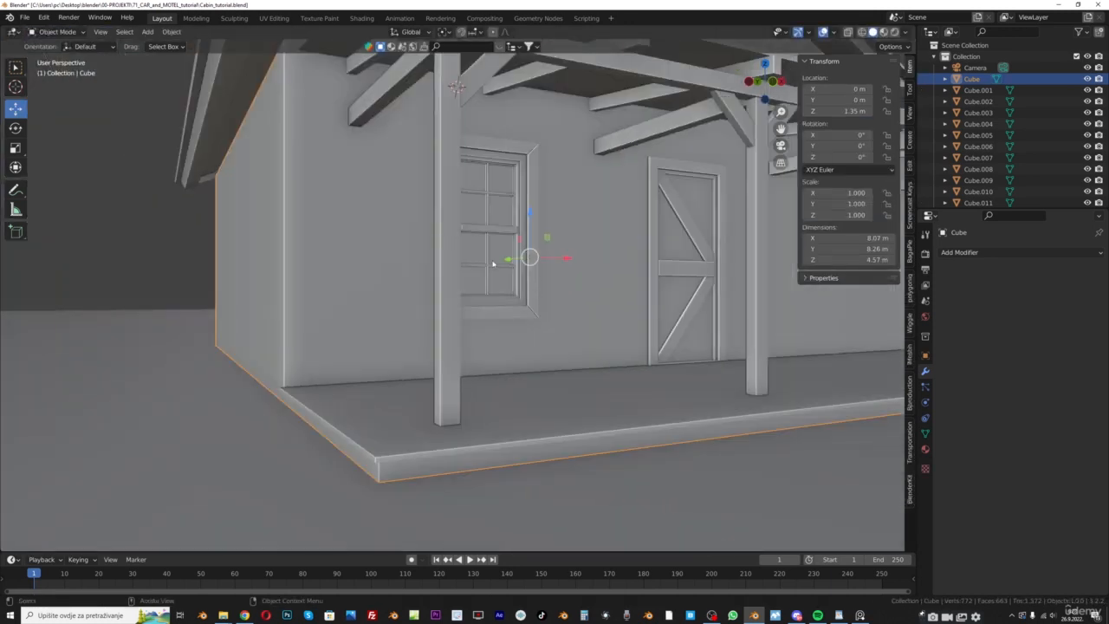
scroll(496, 268, up, 6)
scroll(474, 305, up, 3)
key(Tab)
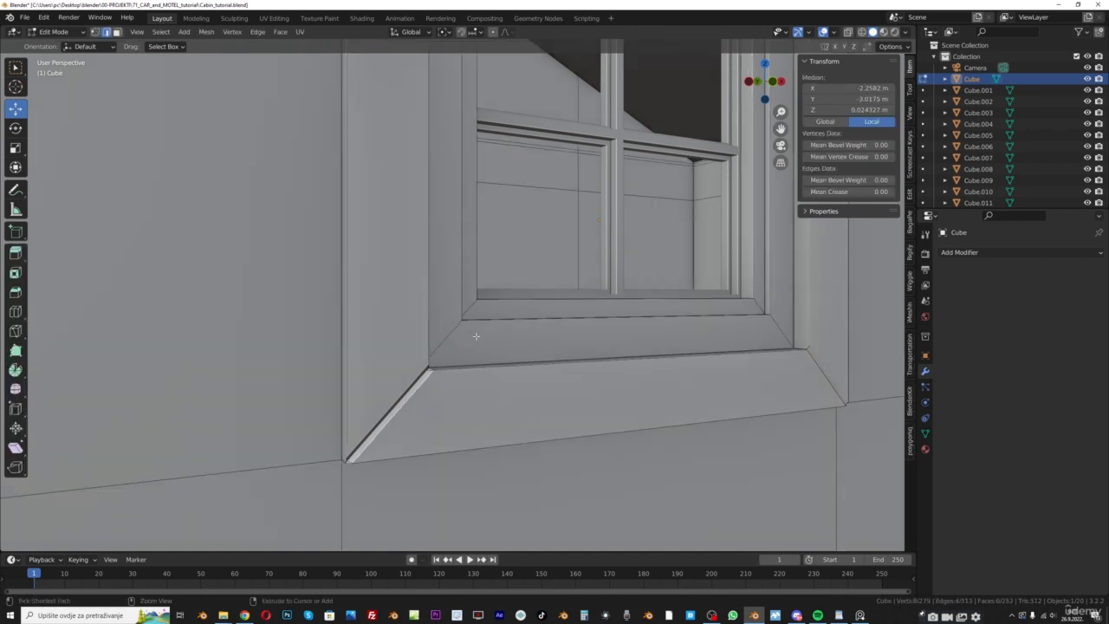
key(l)
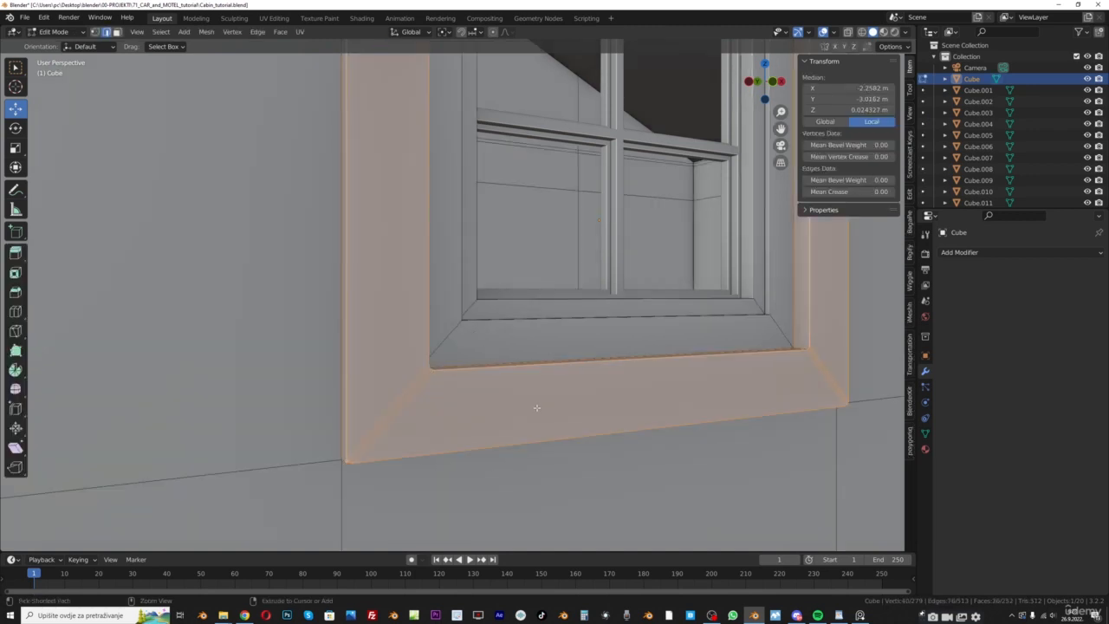
key(ctrl+z)
key(ctrl+z)
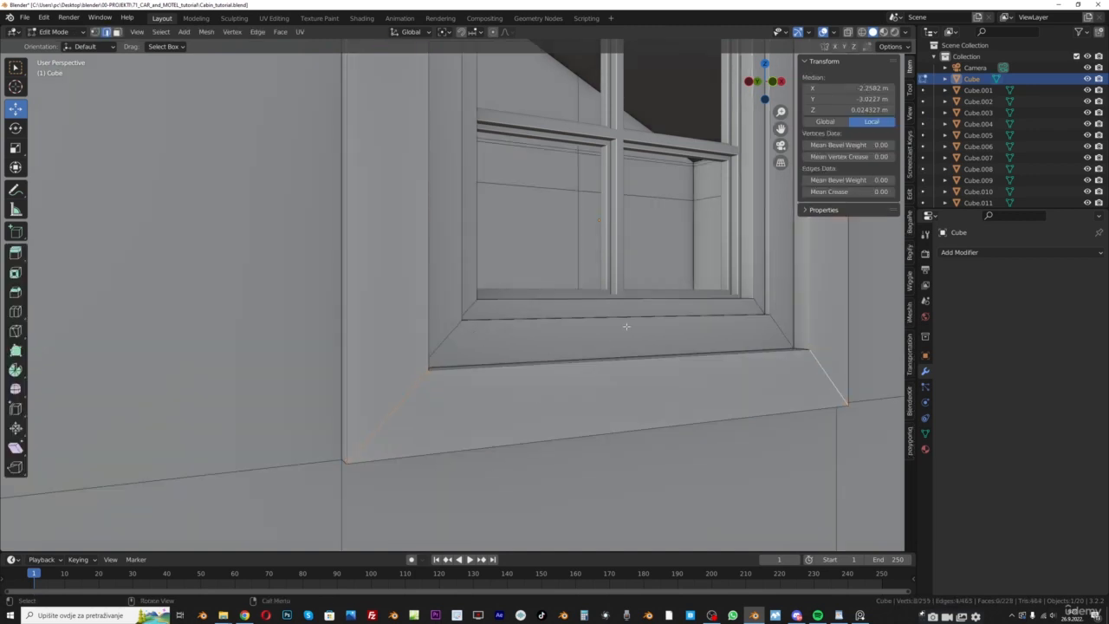
Bevel the four frame corner edges about 0.002 m wide with two segments and select the centre edge of each bevel
key(ctrl+b)
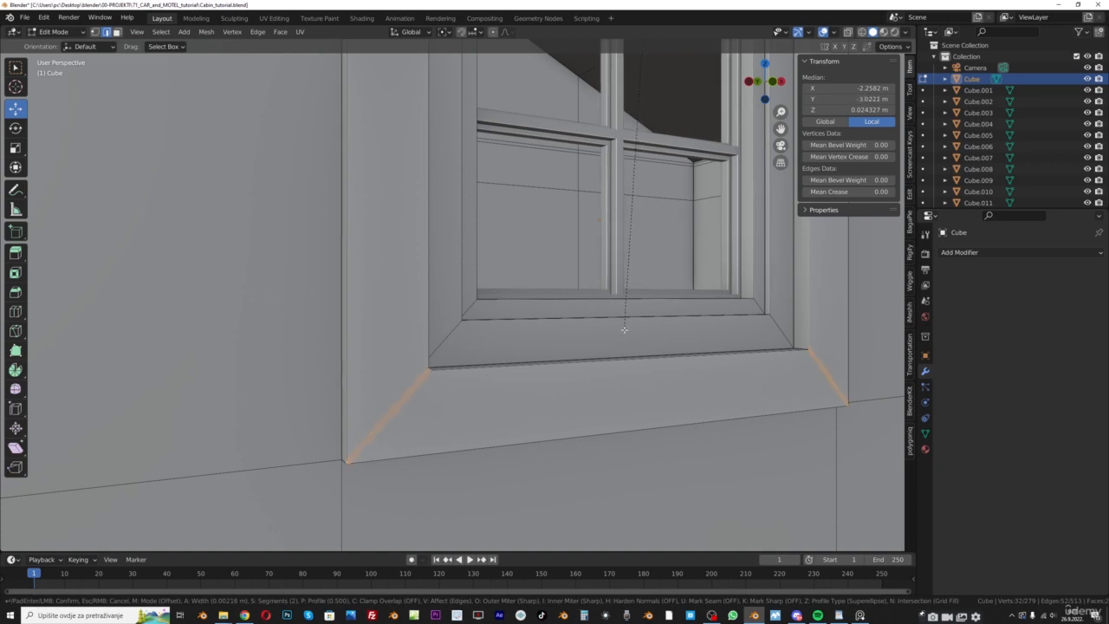
click(623, 329)
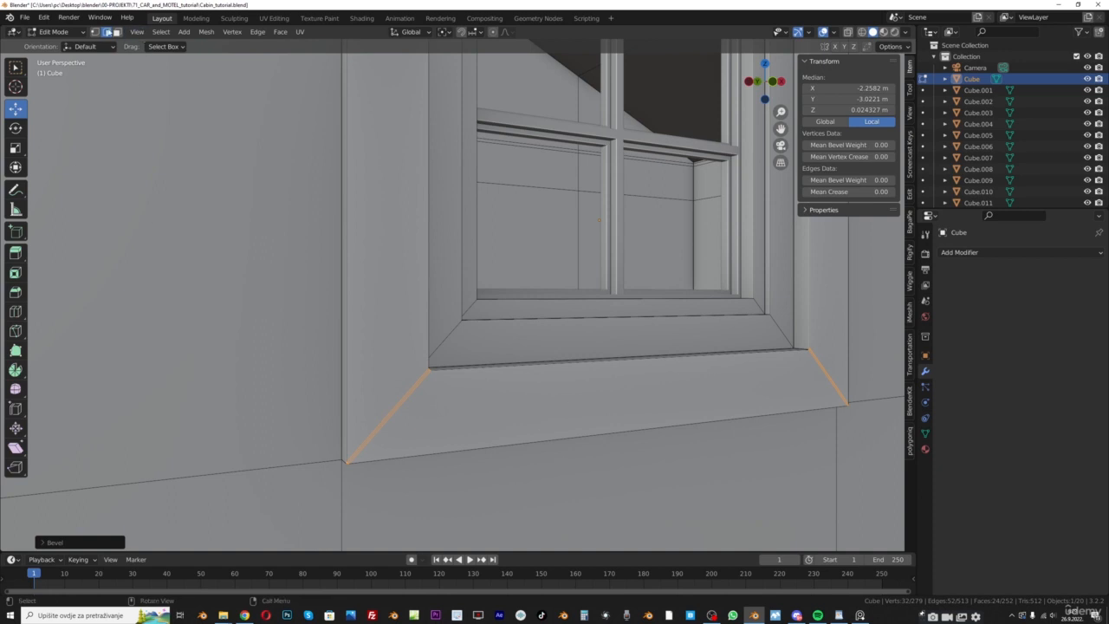
click(407, 395)
middle_drag(501, 398, 475, 392)
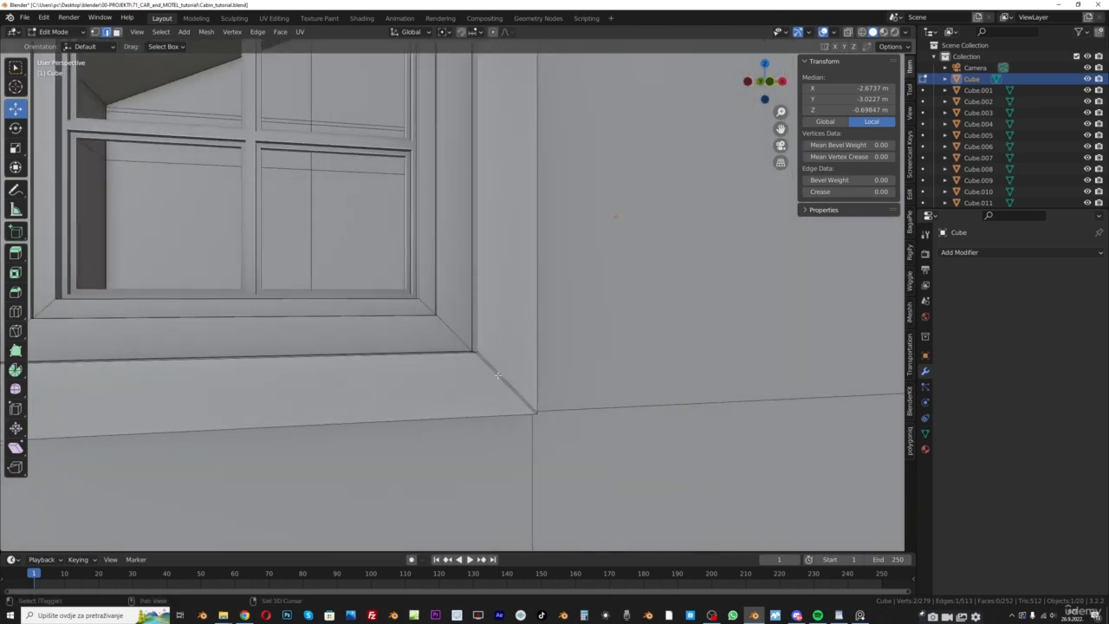
shift+click(498, 374)
shift+middle_drag(782, 131, 896, 546)
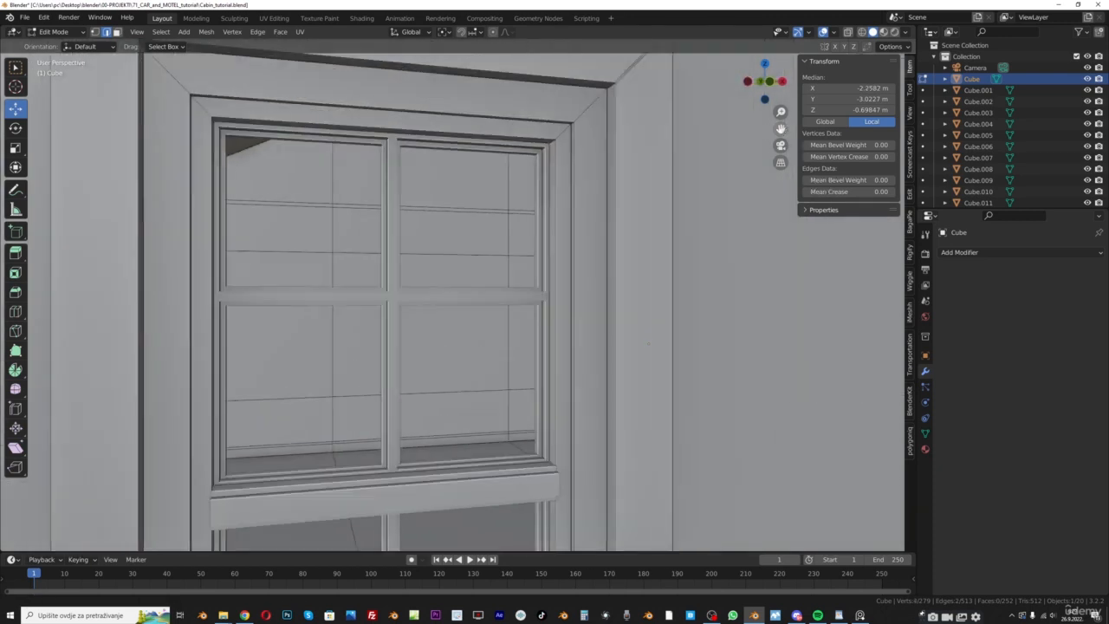
shift+middle_drag(156, 70, 570, 277)
shift+click(422, 209)
shift+click(558, 271)
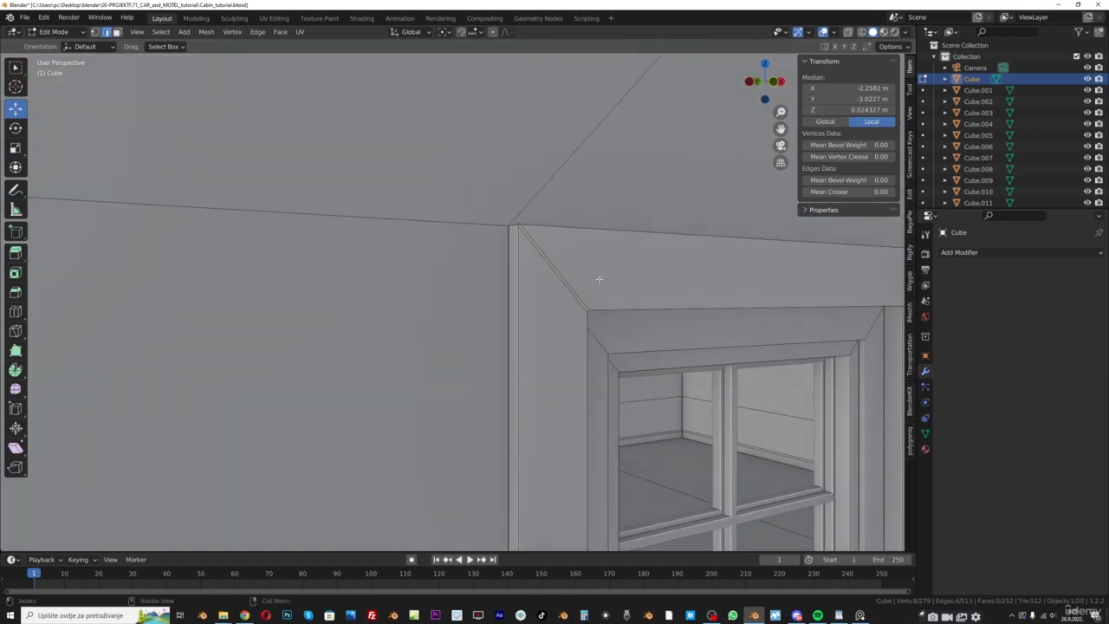
Move the four centre edges about 0.0008 m inward along Y to form thin corner grooves, and return to Object Mode
key(g)
key(y)
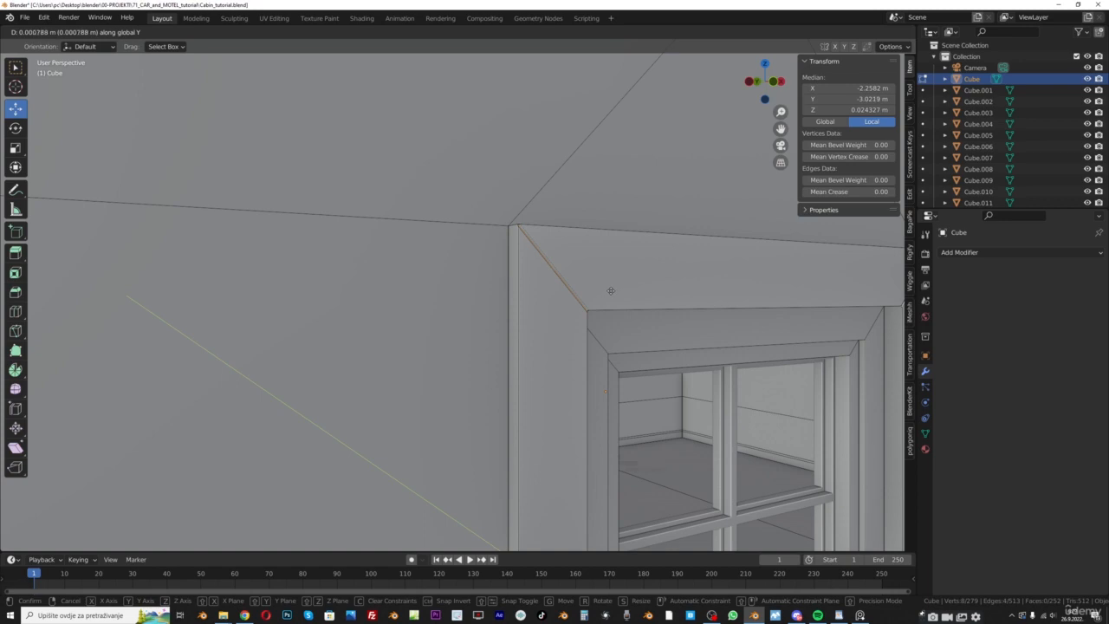
click(611, 290)
click(69, 33)
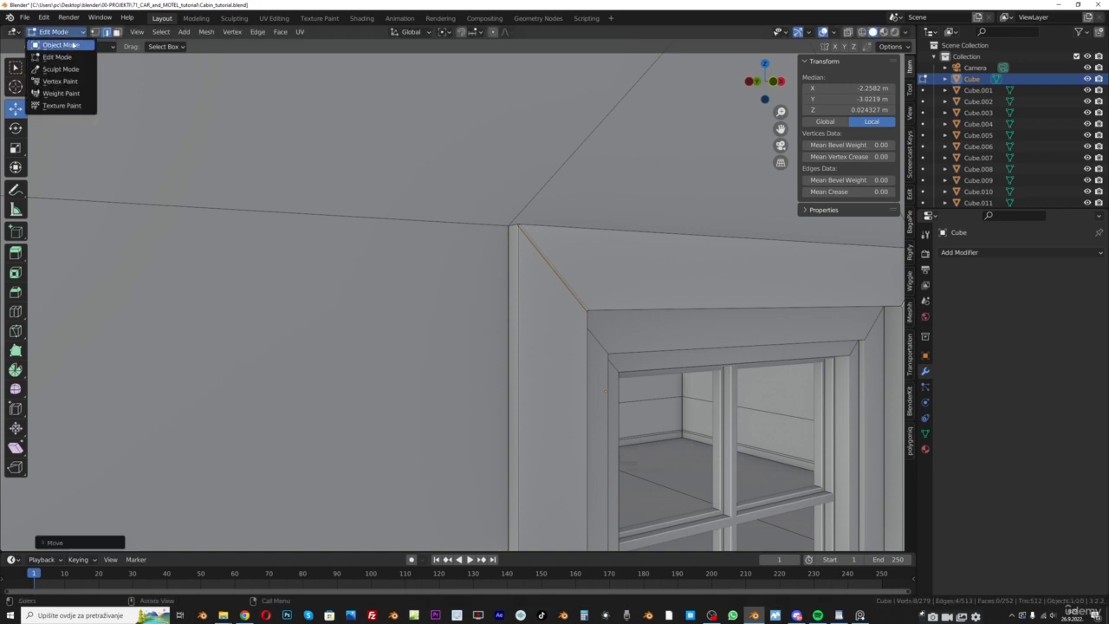
click(62, 44)
scroll(435, 242, down, 8)
middle_drag(396, 228, 387, 226)
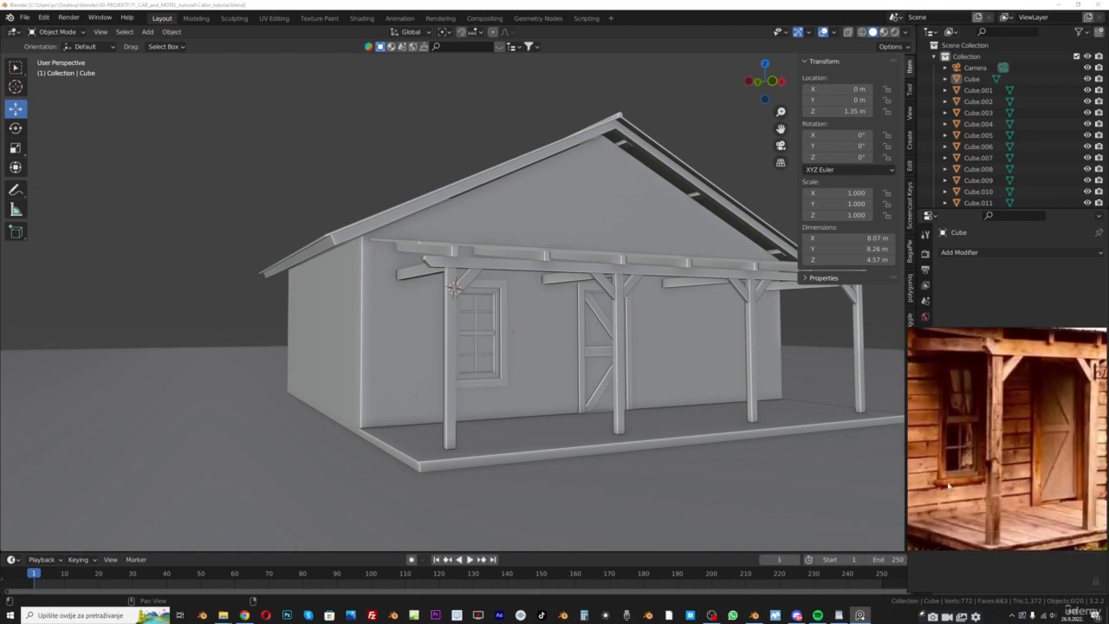
Place the 3D cursor on the bottom board of the window's outer frame and add a cube there
scroll(943, 485, up, 3)
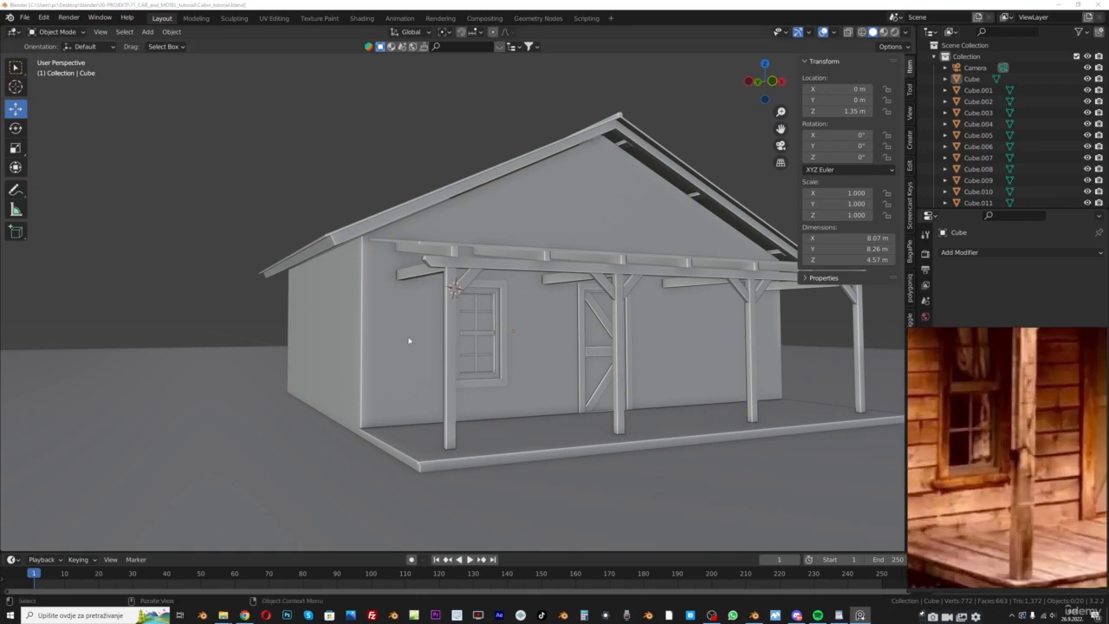
scroll(408, 339, up, 3)
middle_drag(408, 339, 383, 319)
click(15, 86)
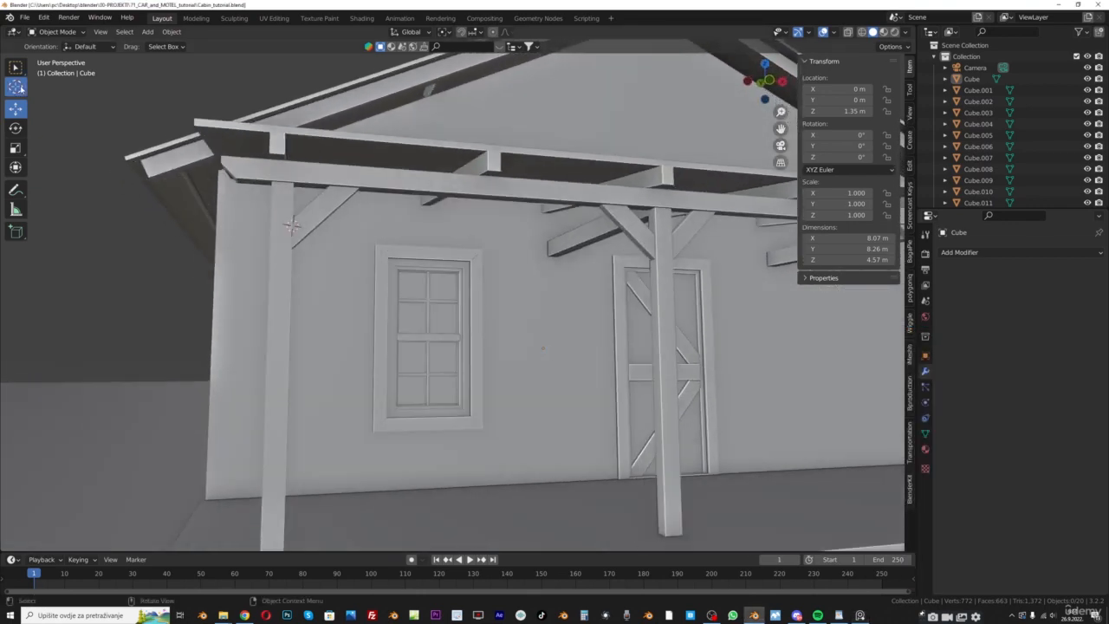
middle_drag(432, 424, 405, 361)
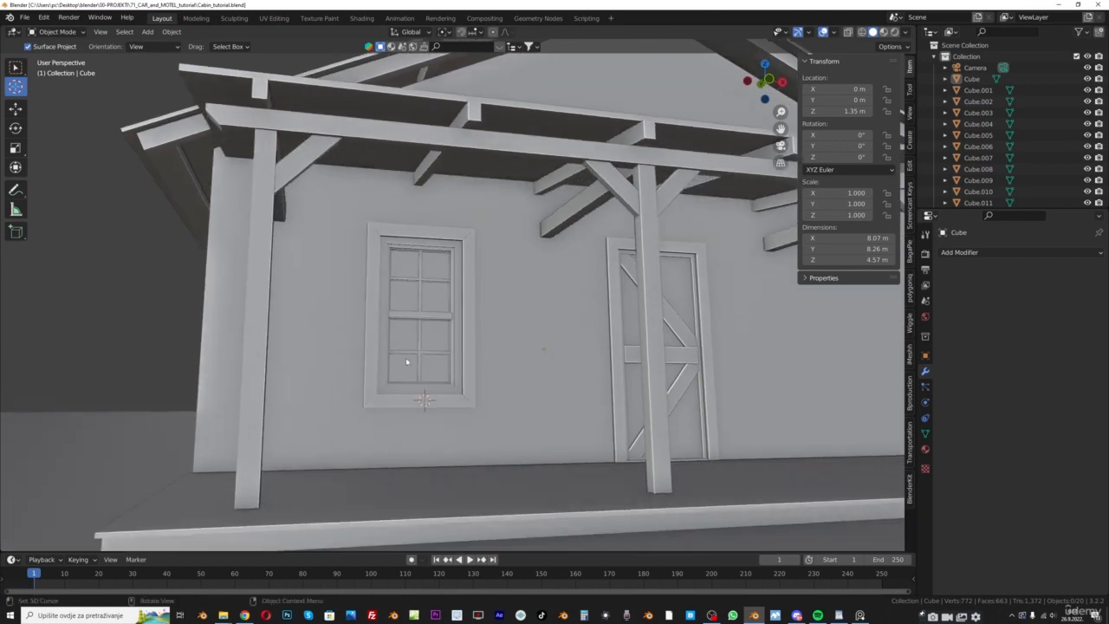
key(shift+a)
mouse_move(402, 358)
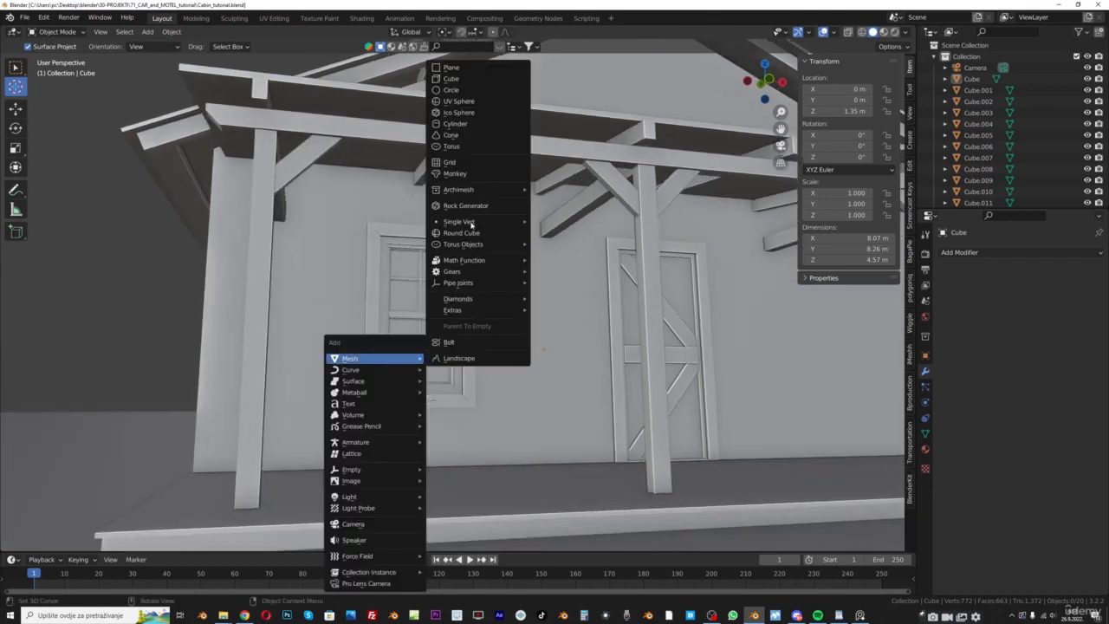
click(450, 78)
Scale the new cube down uniformly to about 0.167 m per side
key(s)
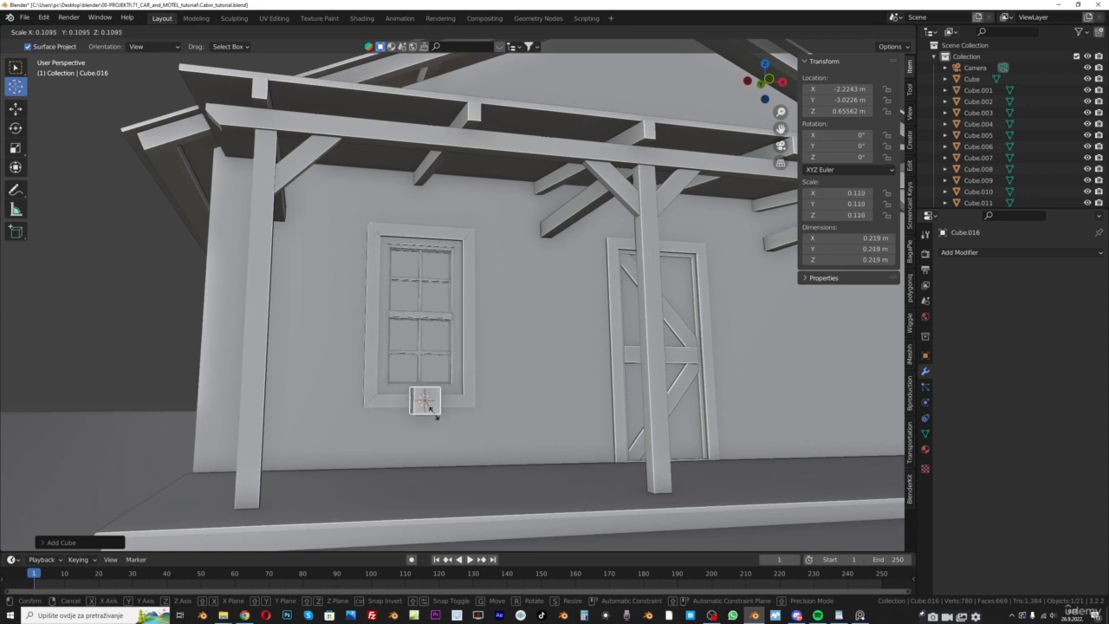
click(446, 409)
scroll(447, 416, up, 5)
scroll(447, 416, up, 3)
key(s)
click(436, 496)
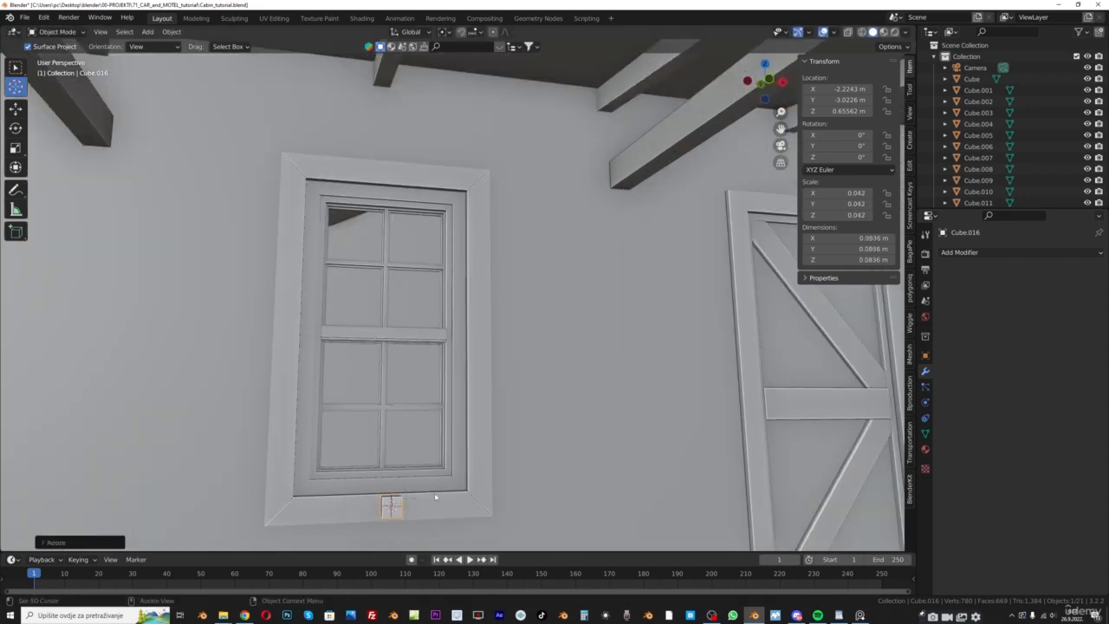
drag(789, 123, 845, 10)
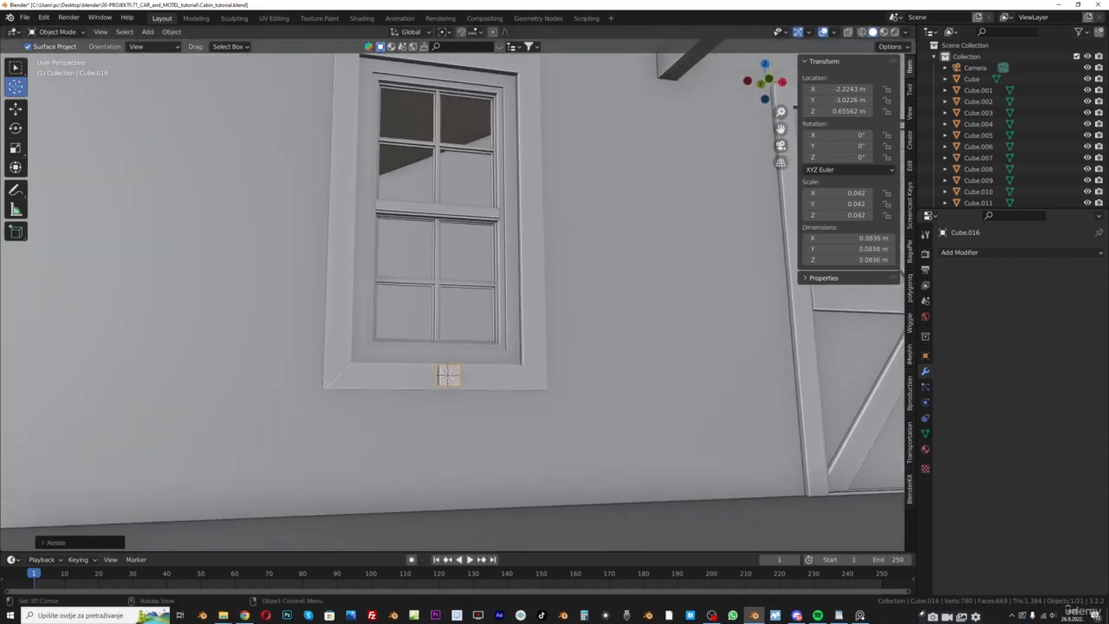
text(s2)
key(Return)
Lower the cube about 0.04 m and stretch it along X to about 1.11 m to form the window sill board
click(20, 111)
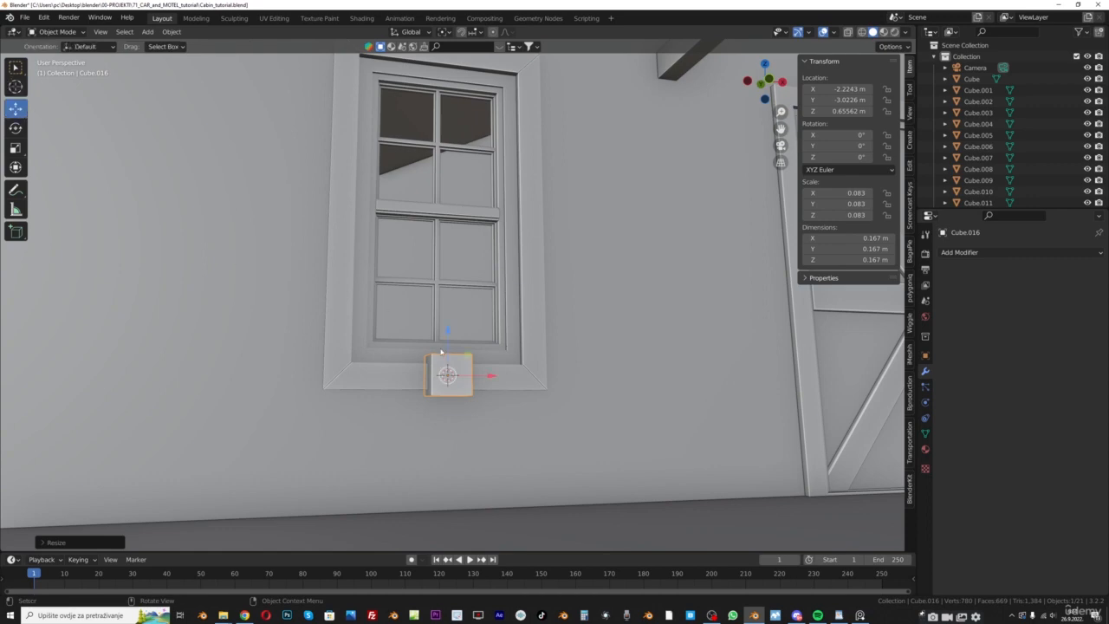
drag(448, 338, 448, 347)
key(s)
key(x)
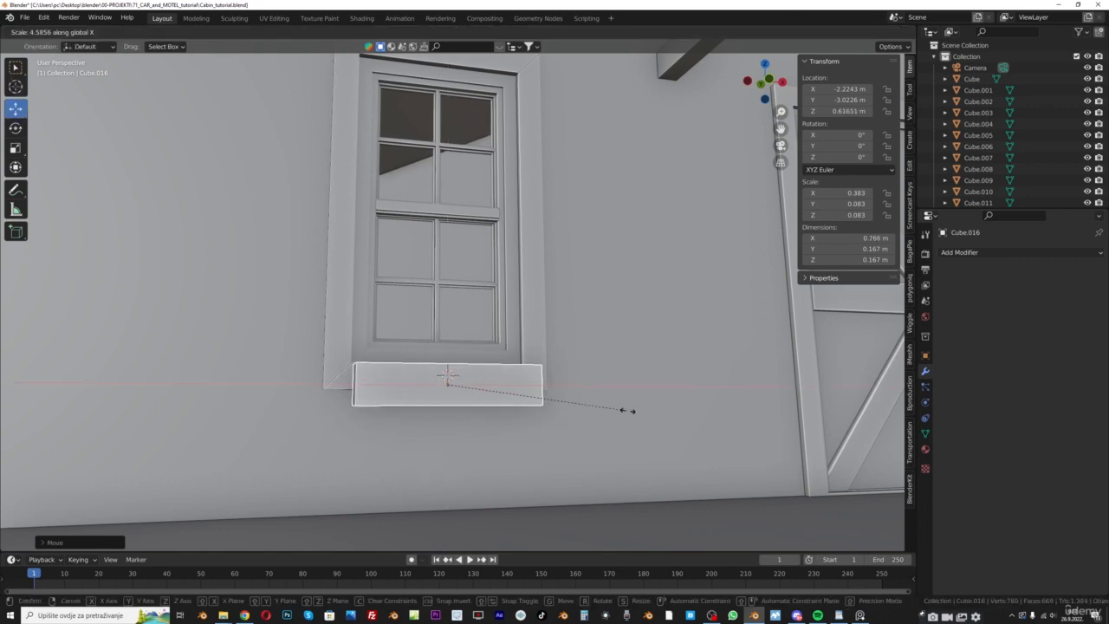
click(708, 410)
Scale the sill board to about 0.067 m deep along Y and about 0.107 m high along Z
middle_drag(604, 413, 667, 417)
drag(780, 129, 551, 81)
scroll(700, 359, up, 2)
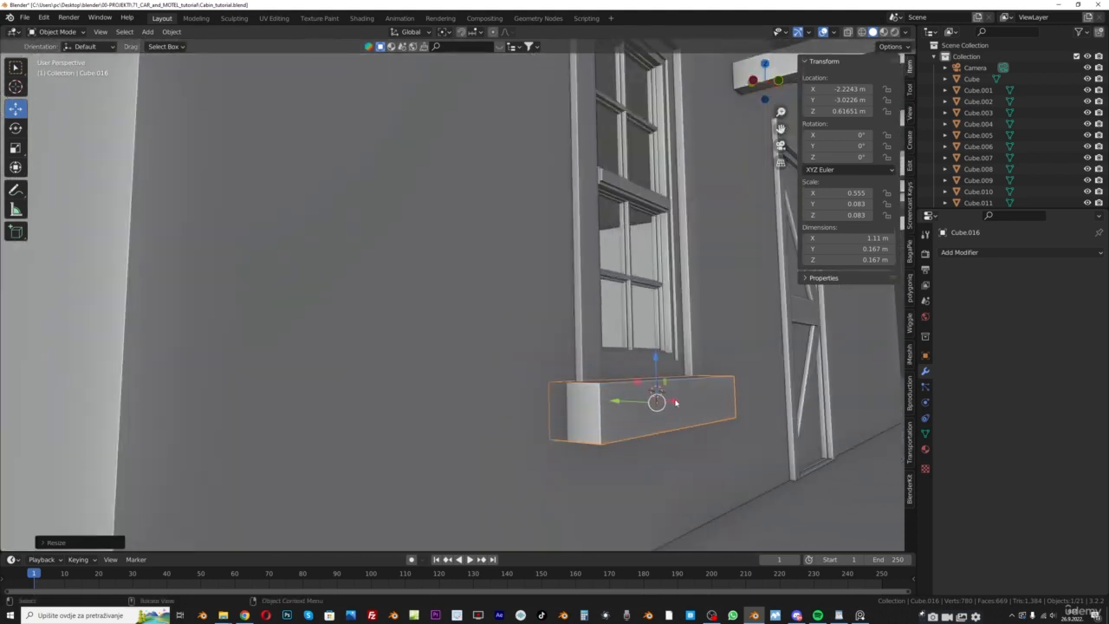
key(s)
key(y)
click(660, 397)
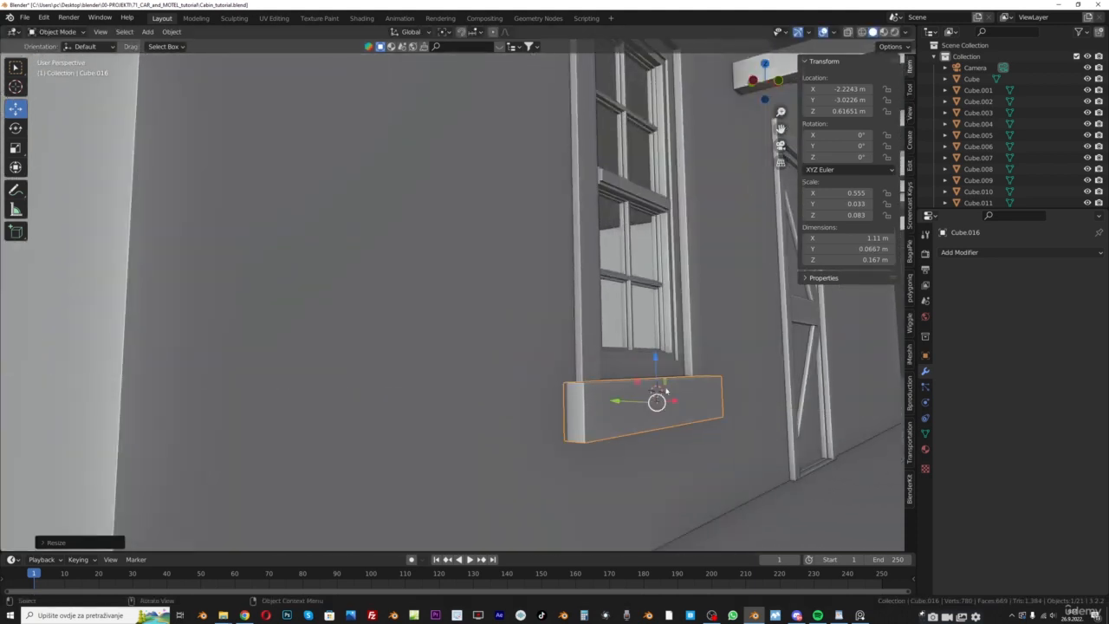
click(667, 372)
Move the sill board about 0.011 m along Y, outward from the wall
drag(639, 405, 635, 404)
middle_drag(636, 404, 571, 381)
shift+middle_drag(259, 323, 561, 269)
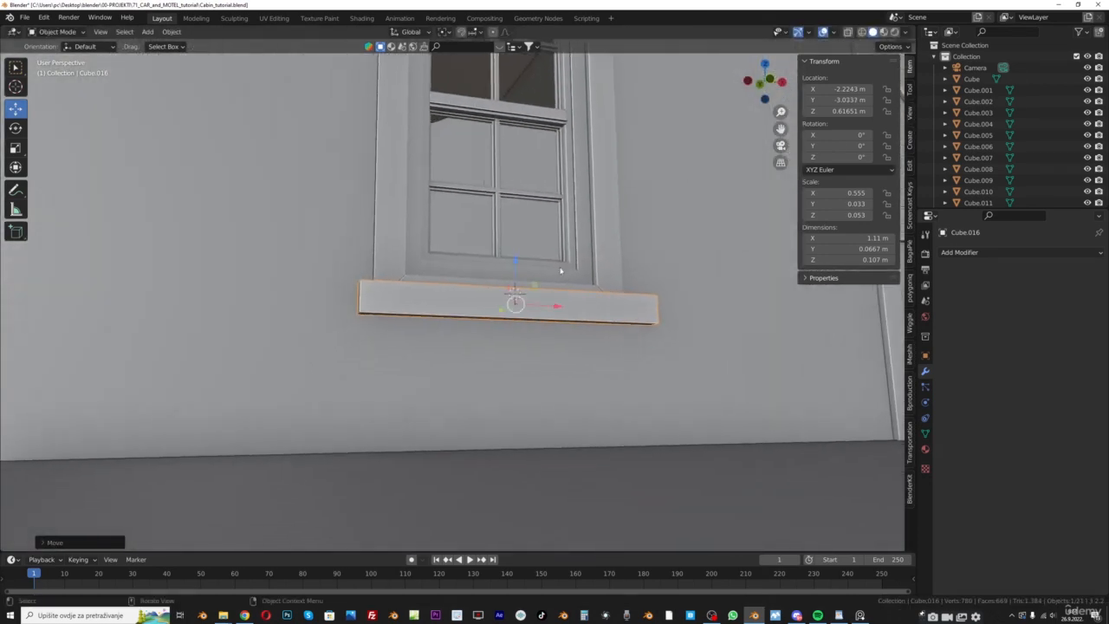
Enter Edit Mode on the sill board, select its underside face and inset it
scroll(561, 269, up, 3)
click(63, 32)
click(71, 55)
middle_drag(522, 348, 325, 253)
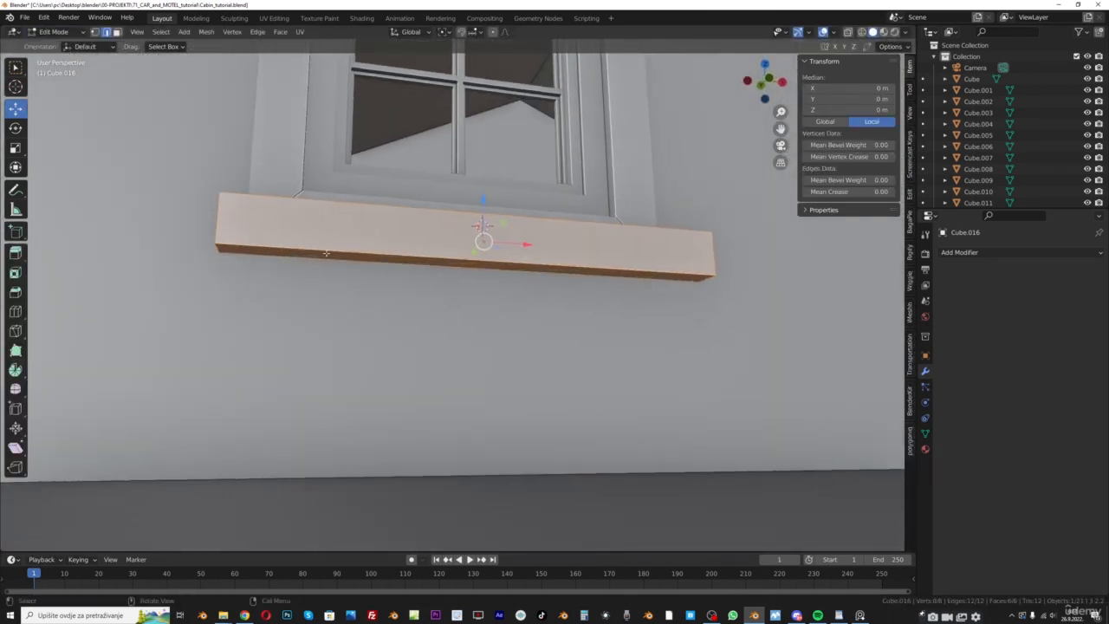
click(117, 32)
click(462, 270)
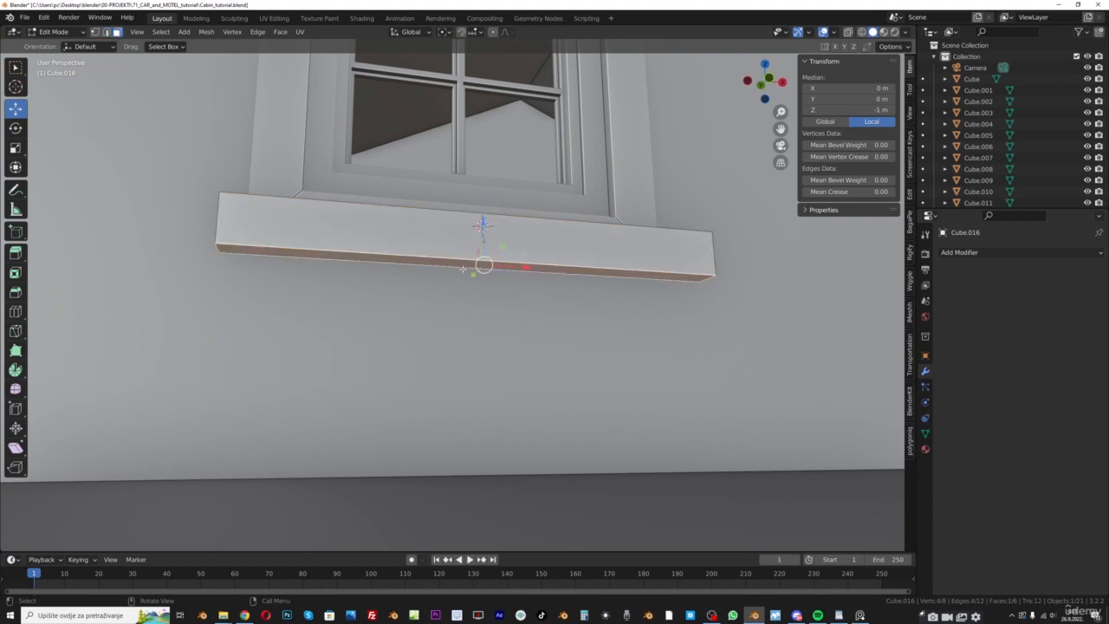
key(i)
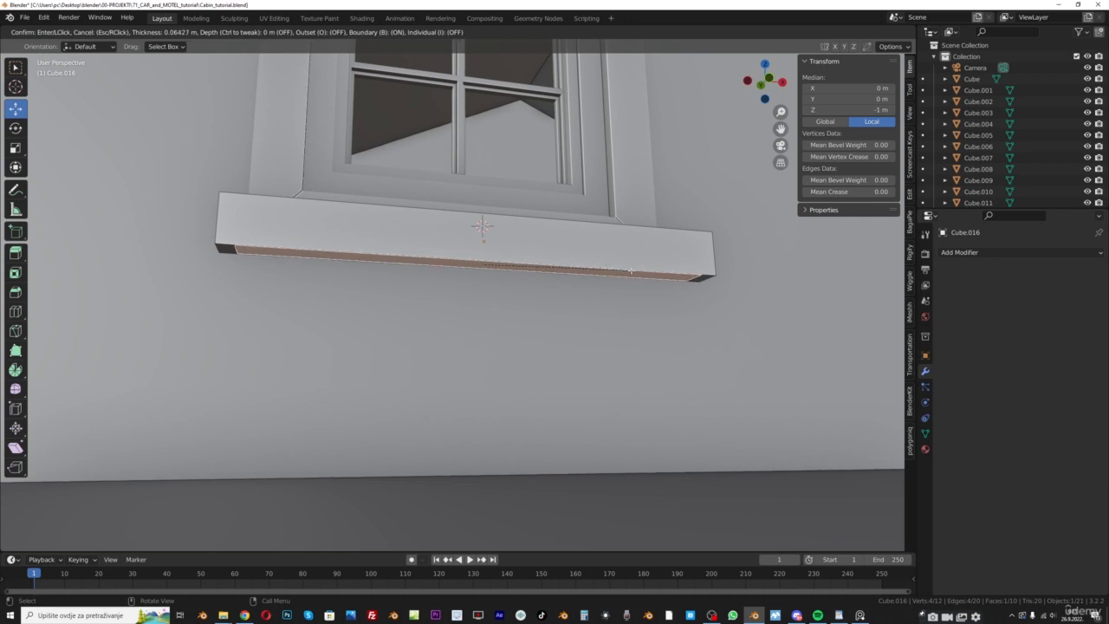
Inset the sill's bottom face about 0.064 m and extrude it downward about 0.04 m into a narrower strip
click(631, 271)
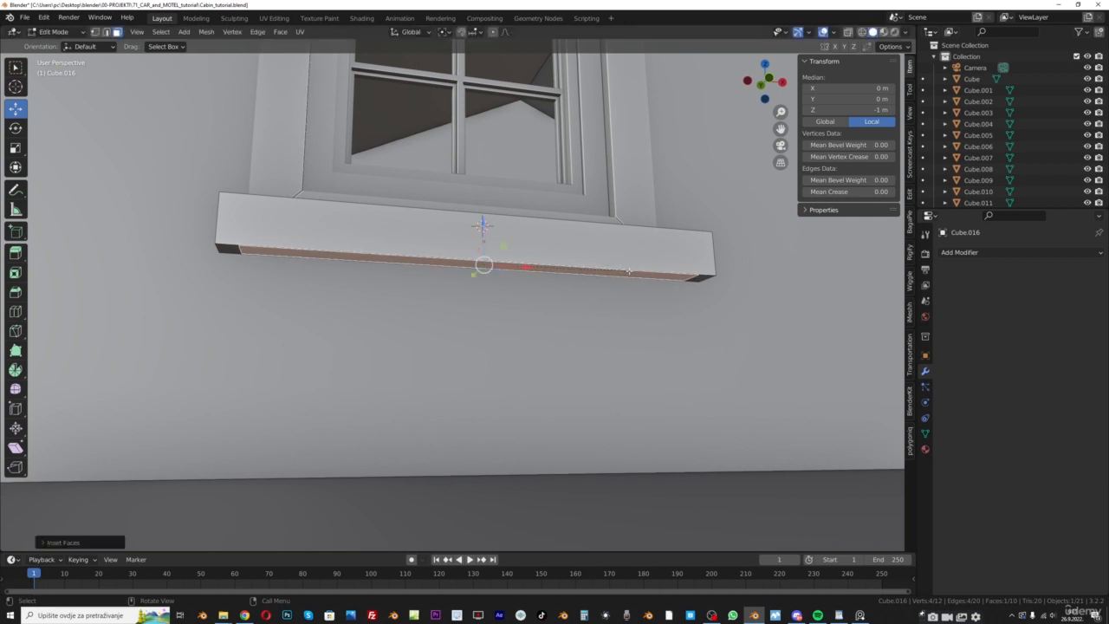
key(e)
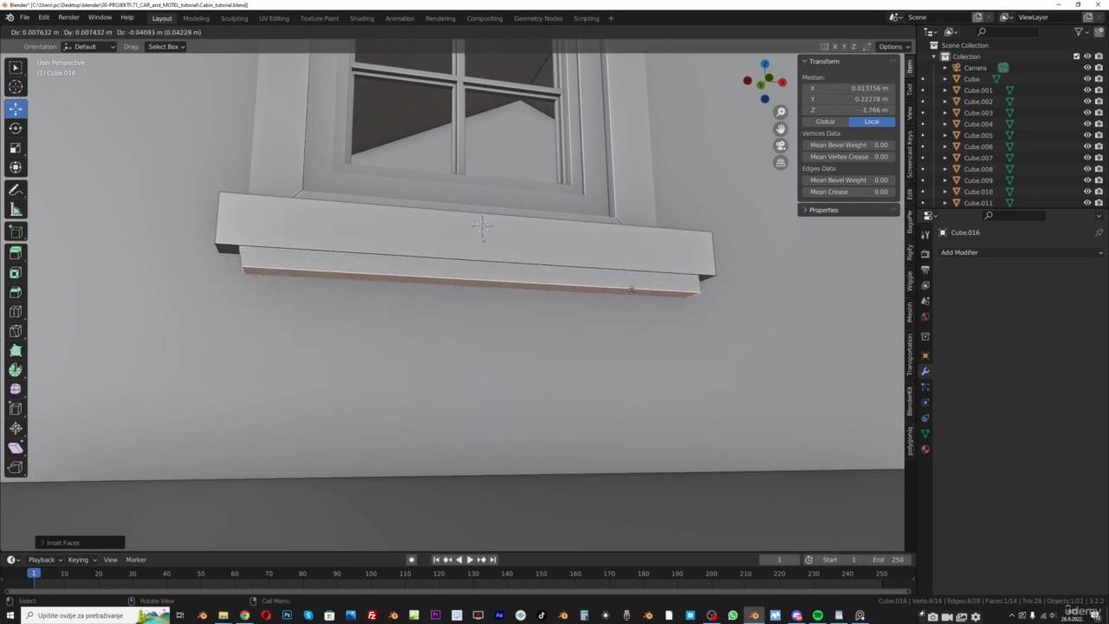
click(630, 291)
middle_drag(629, 291, 649, 299)
Select the two front vertical corner edges of the sill's main board and try to bevel them
drag(781, 129, 667, 137)
click(107, 32)
click(353, 346)
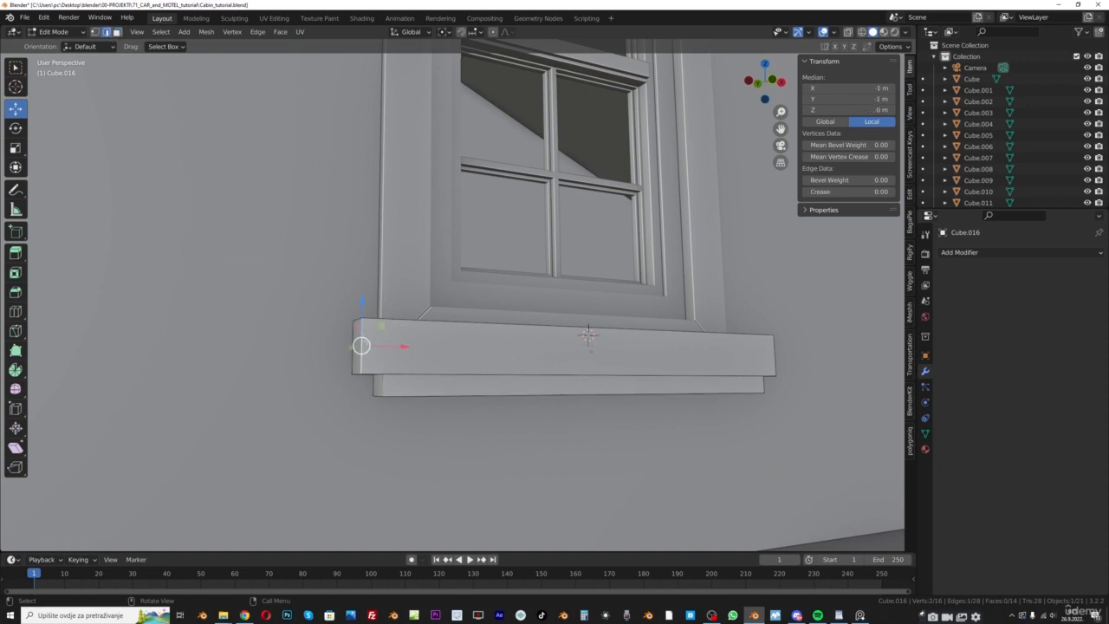
drag(781, 128, 957, 136)
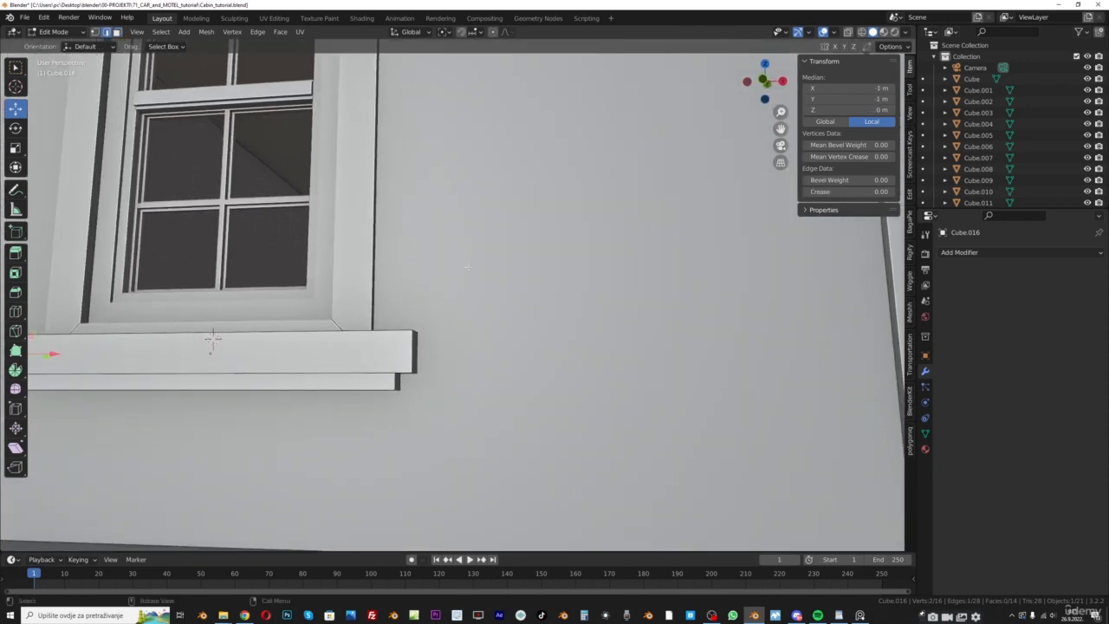
shift+click(414, 341)
middle_drag(414, 341, 600, 314)
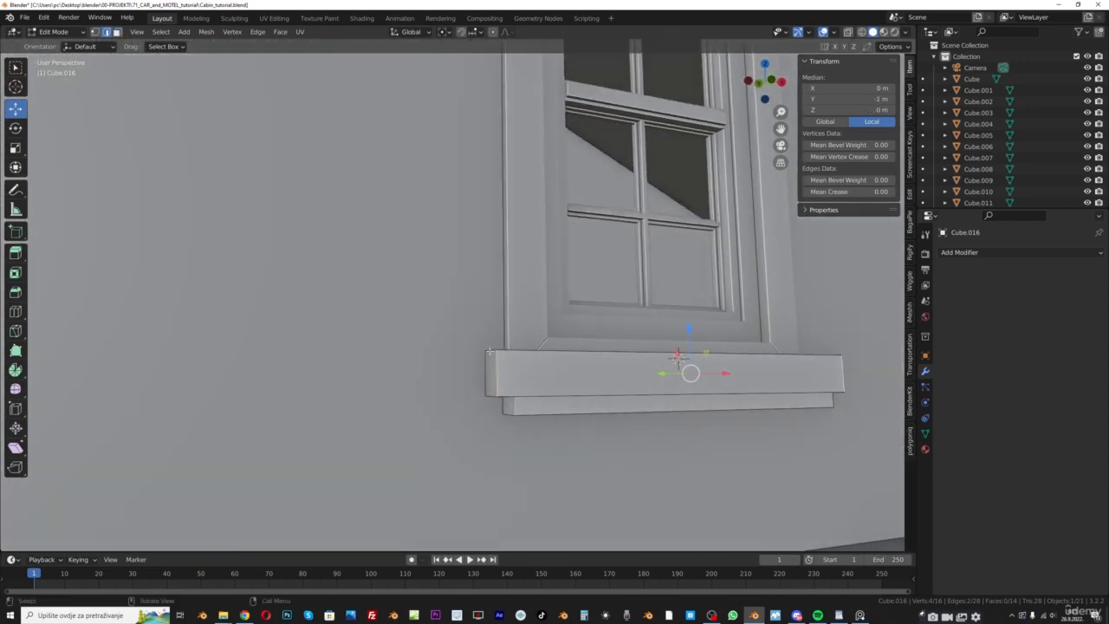
key(ctrl+b)
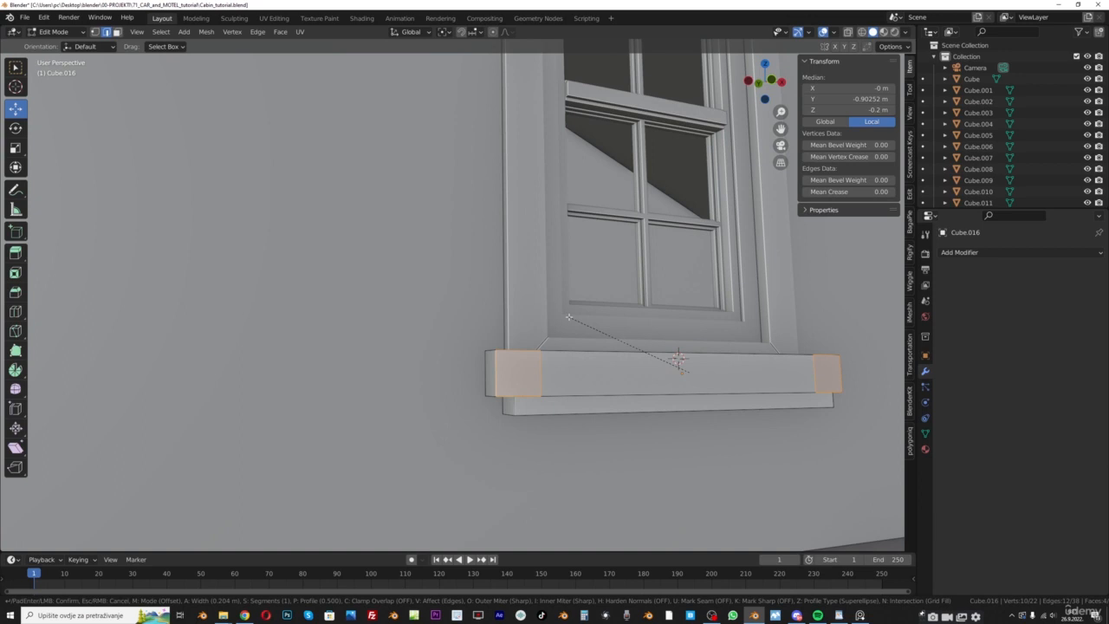
key(Escape)
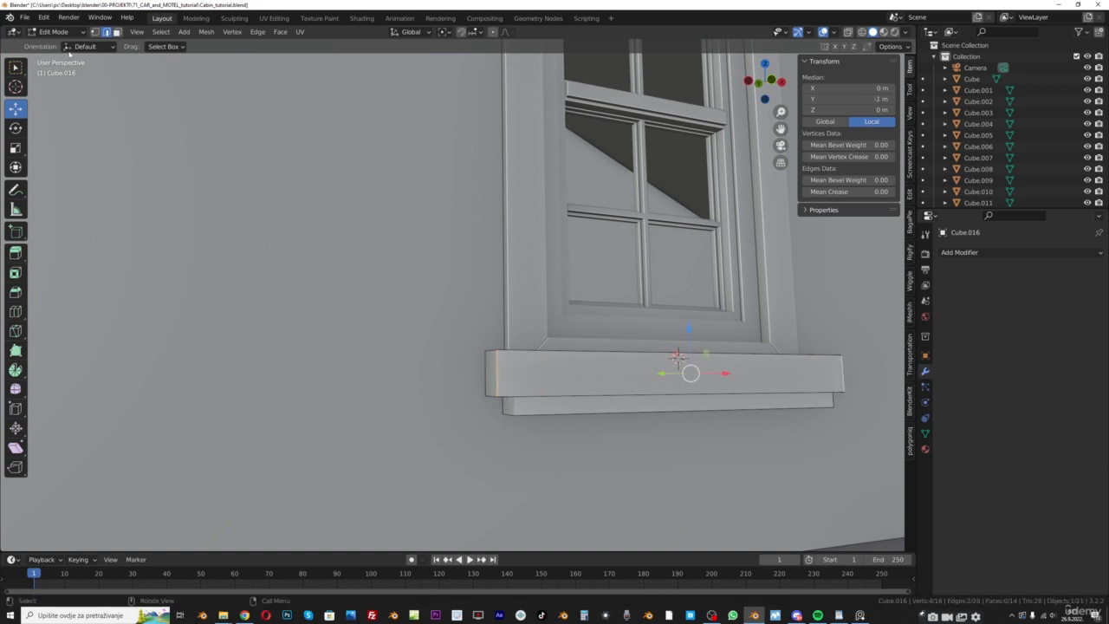
Return to Object Mode and apply the scale of the sill
click(54, 32)
click(53, 44)
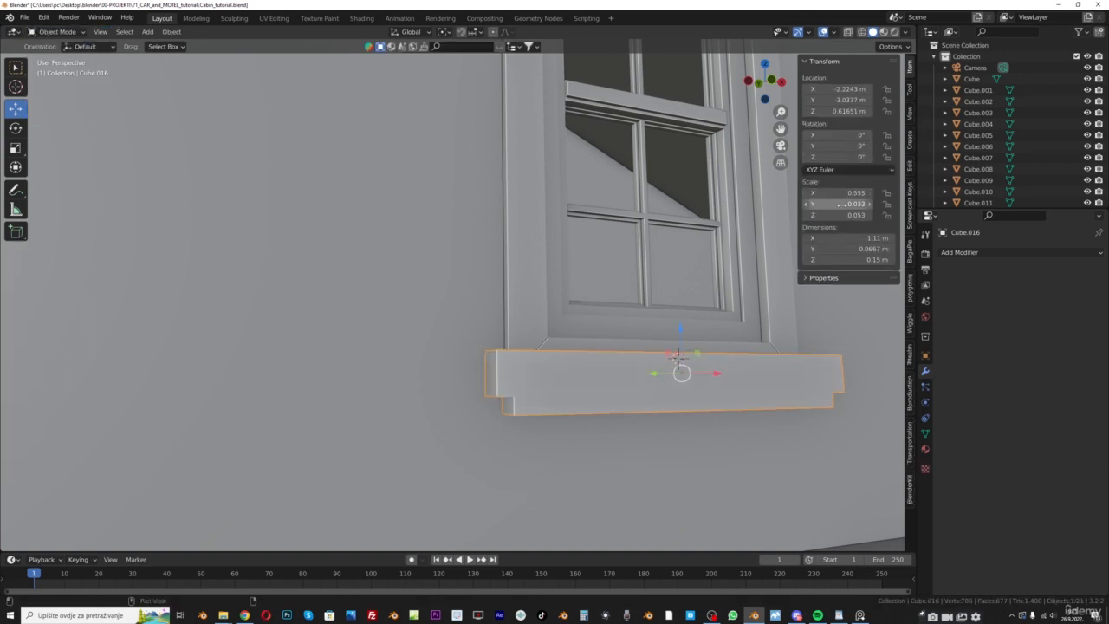
key(ctrl+a)
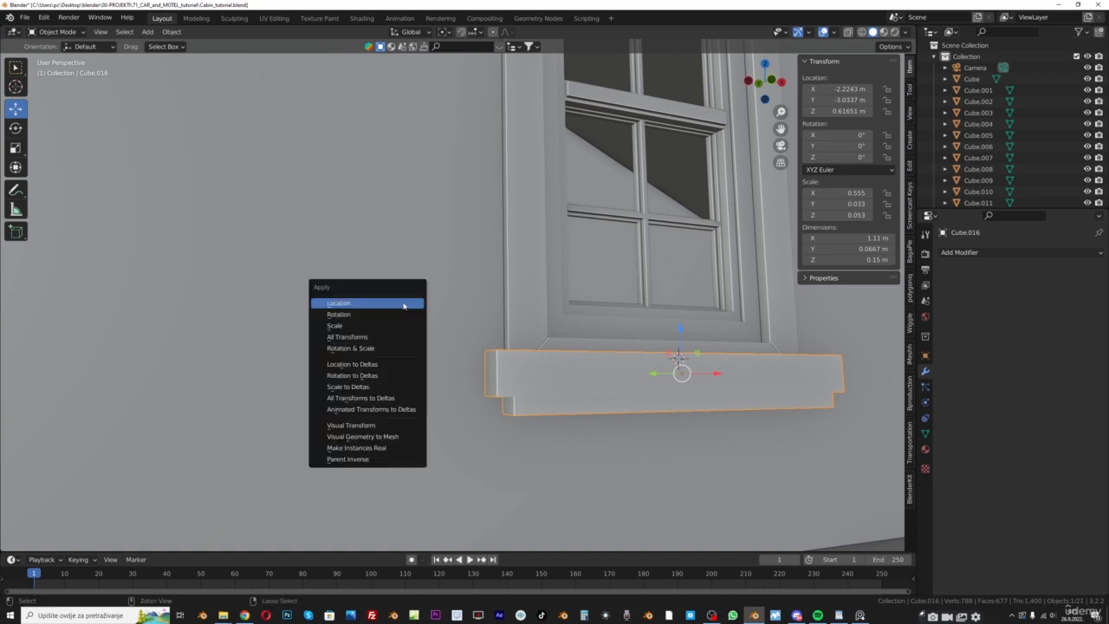
click(381, 328)
Bevel the sill's two front vertical corner edges in Edit Mode, about 0.046 m wide with 4 segments
click(75, 33)
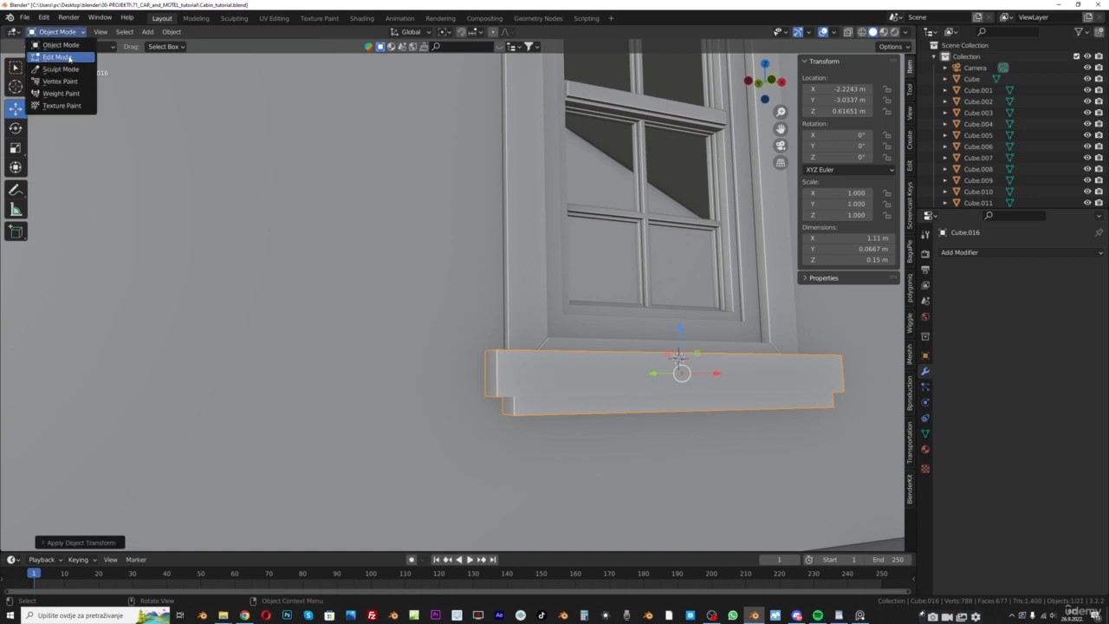
click(70, 56)
middle_drag(561, 327, 575, 329)
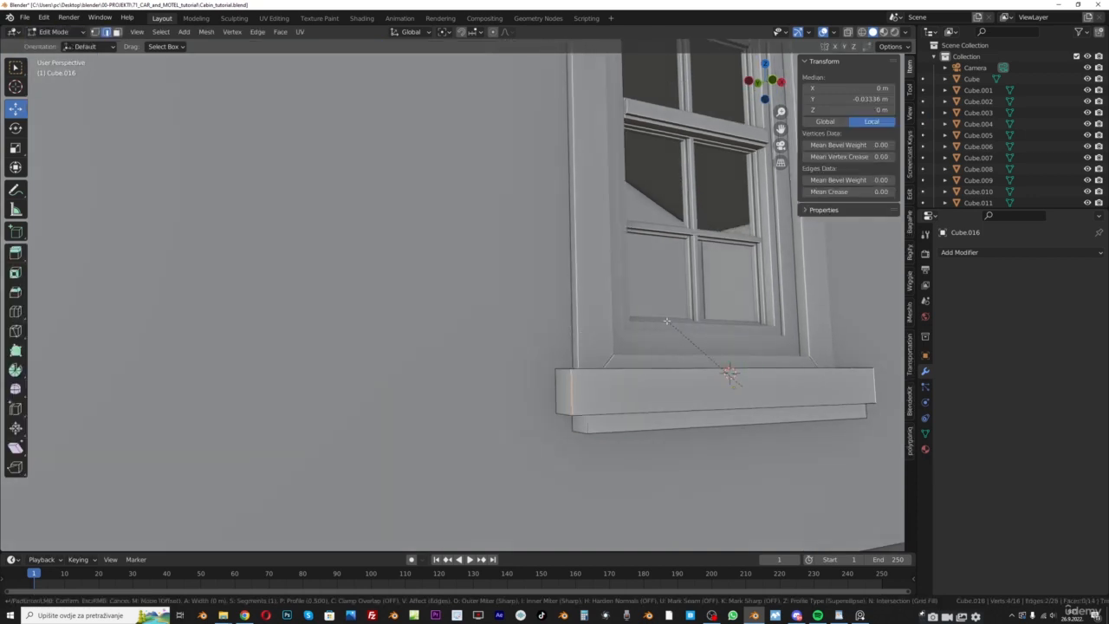
key(ctrl+b)
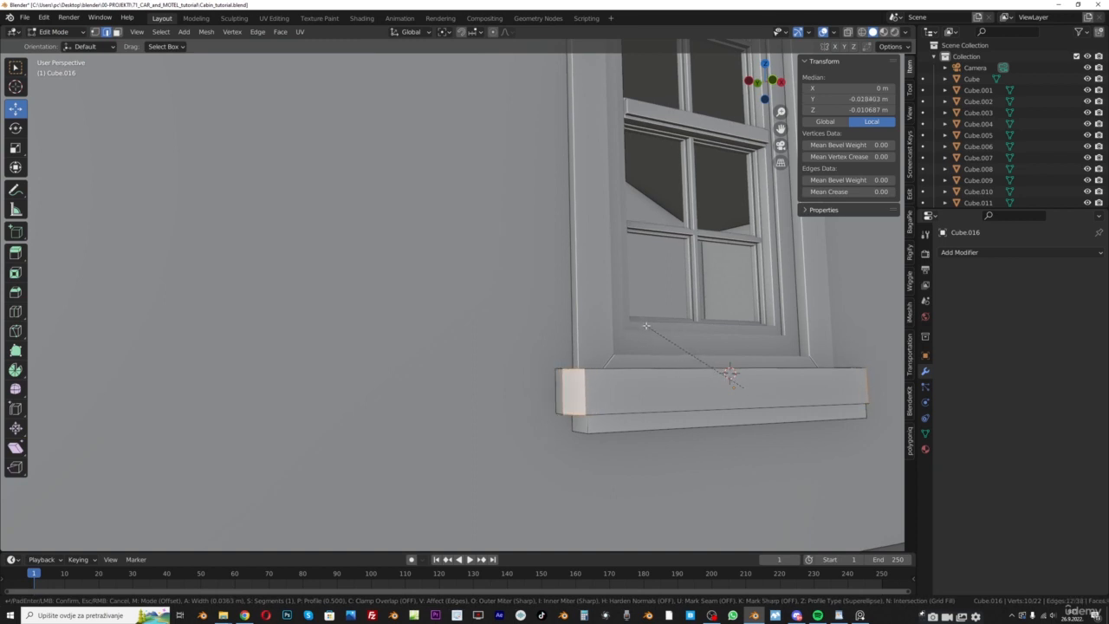
scroll(639, 325, up, 4)
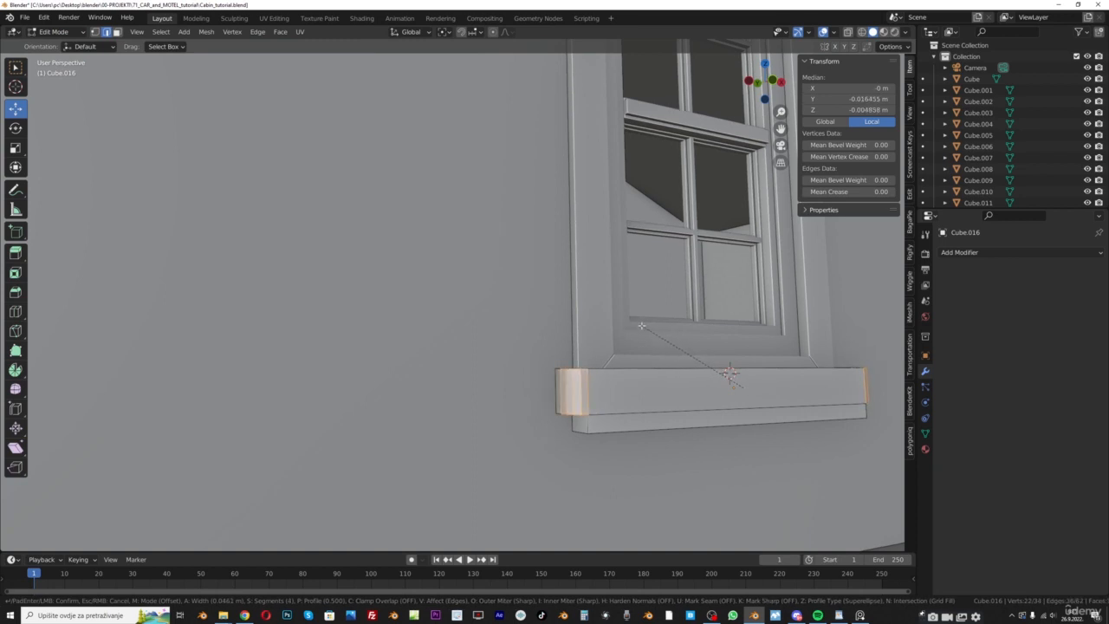
click(640, 325)
Push the front face of the strip under the sill back along Y by about 0.017 m
middle_drag(639, 325, 691, 302)
scroll(627, 279, up, 3)
key(3)
click(627, 278)
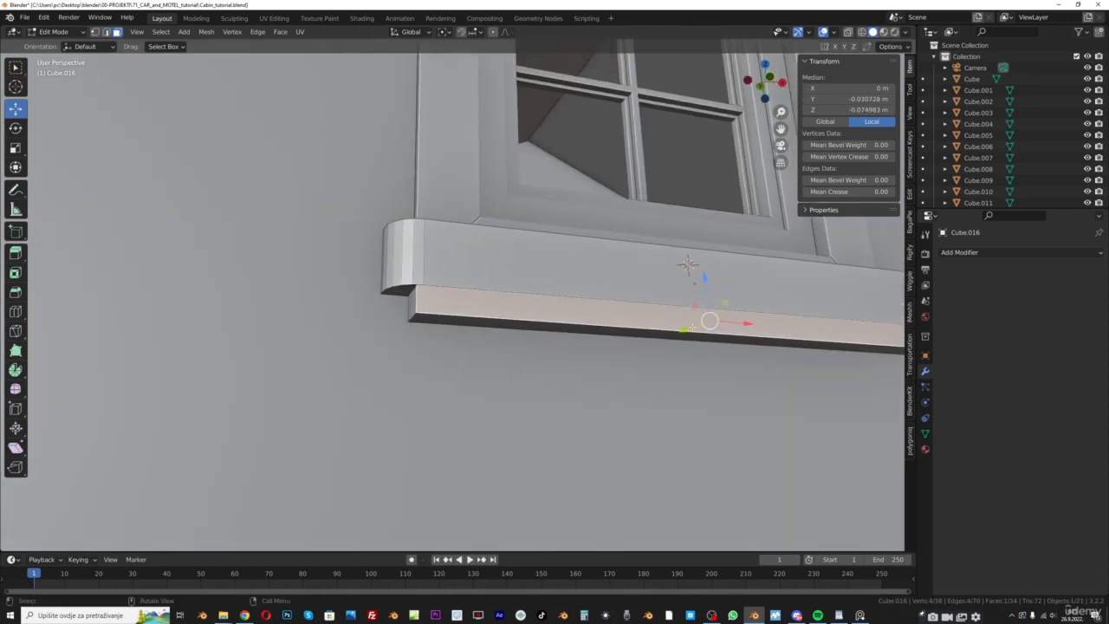
key(g)
key(y)
click(313, 205)
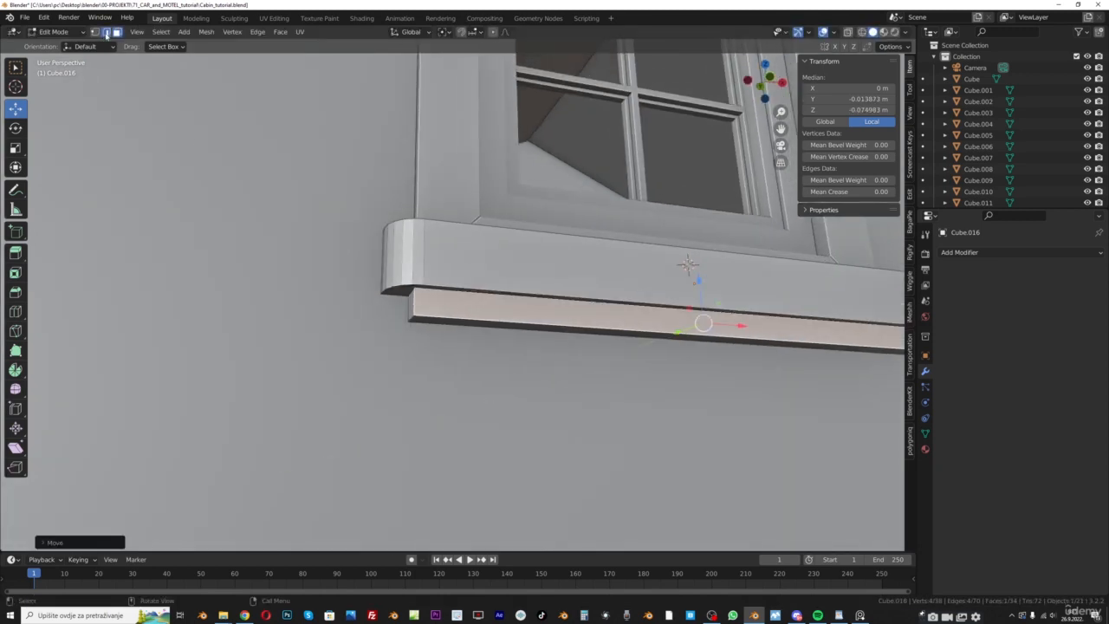
Select the lower rim edges of the sill's main board around its first rounded front corner
click(106, 32)
scroll(290, 222, up, 5)
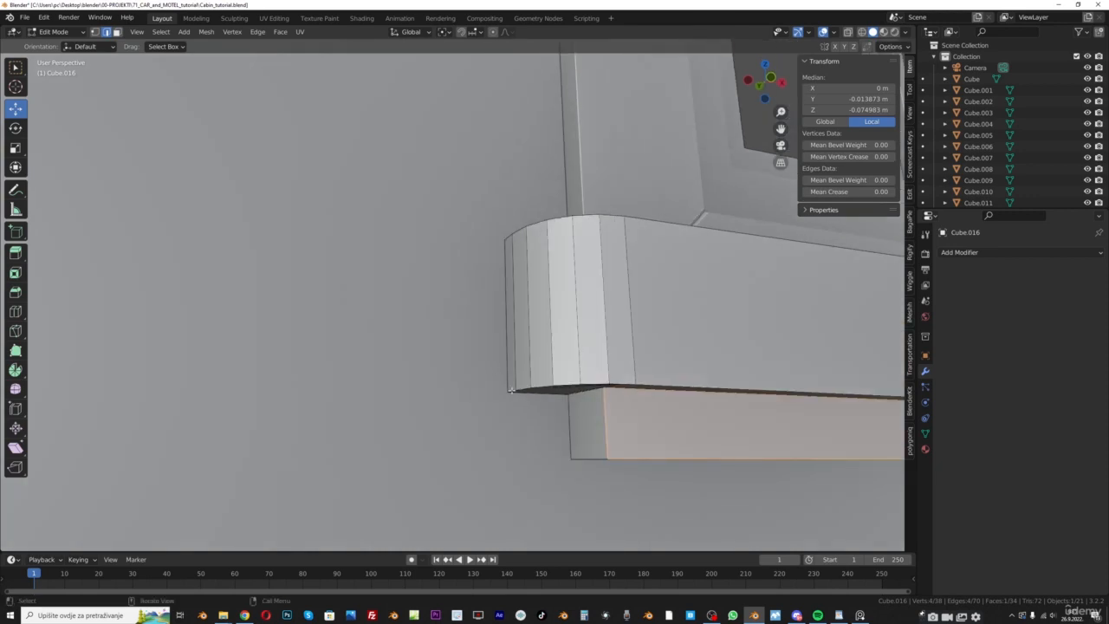
click(511, 390)
middle_drag(511, 390, 550, 389)
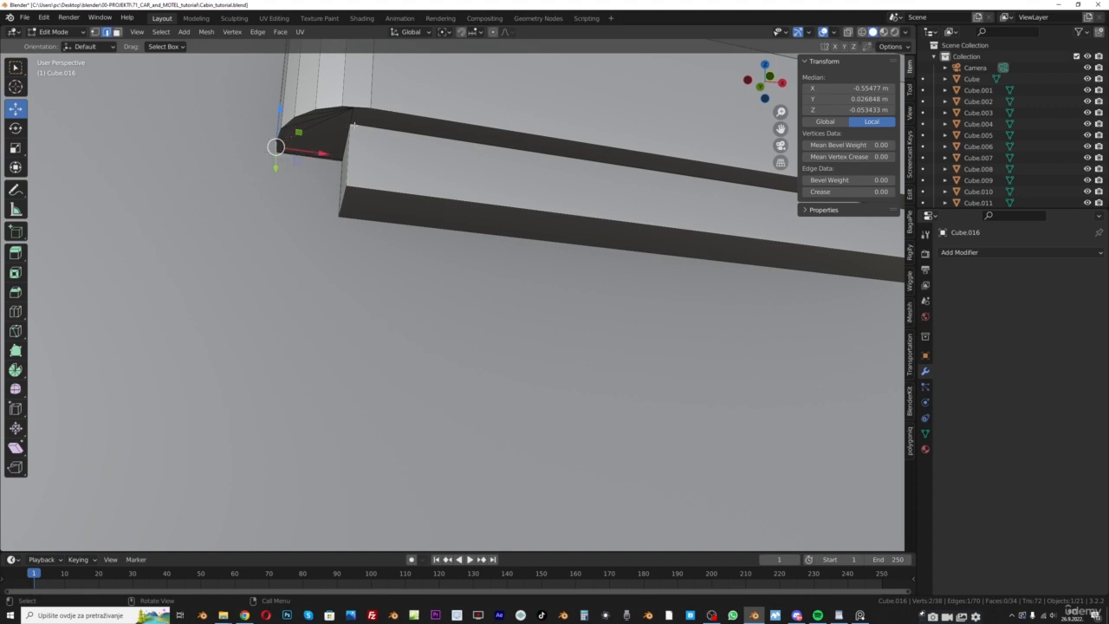
ctrl+click(365, 108)
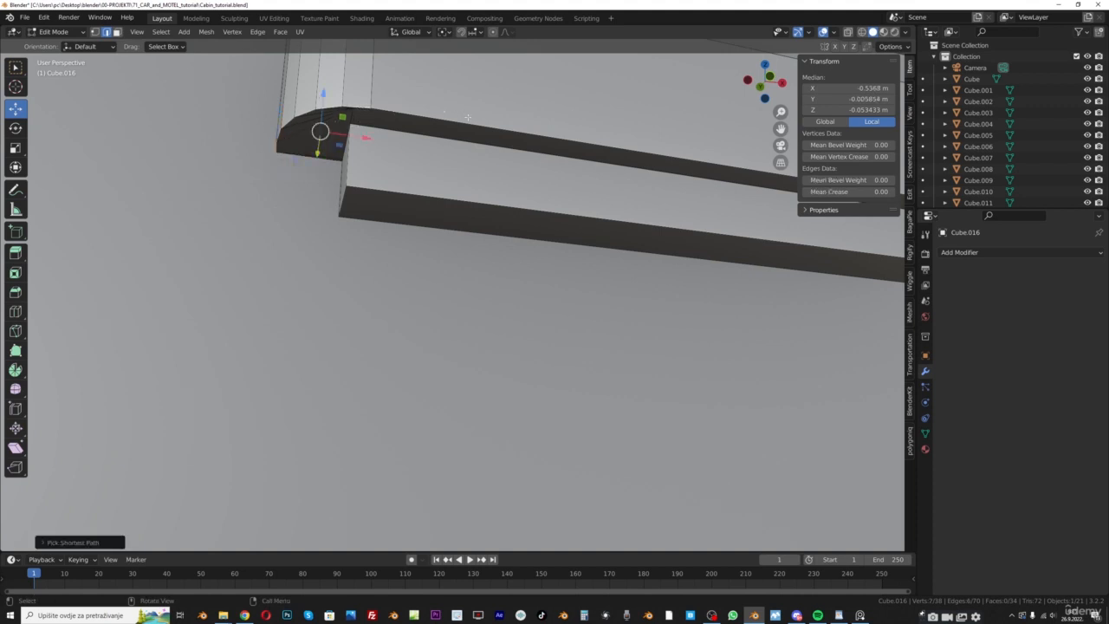
Extend the rim selection along the long lower front edge and around the opposite rounded corner
shift+middle_drag(780, 130, 646, 234)
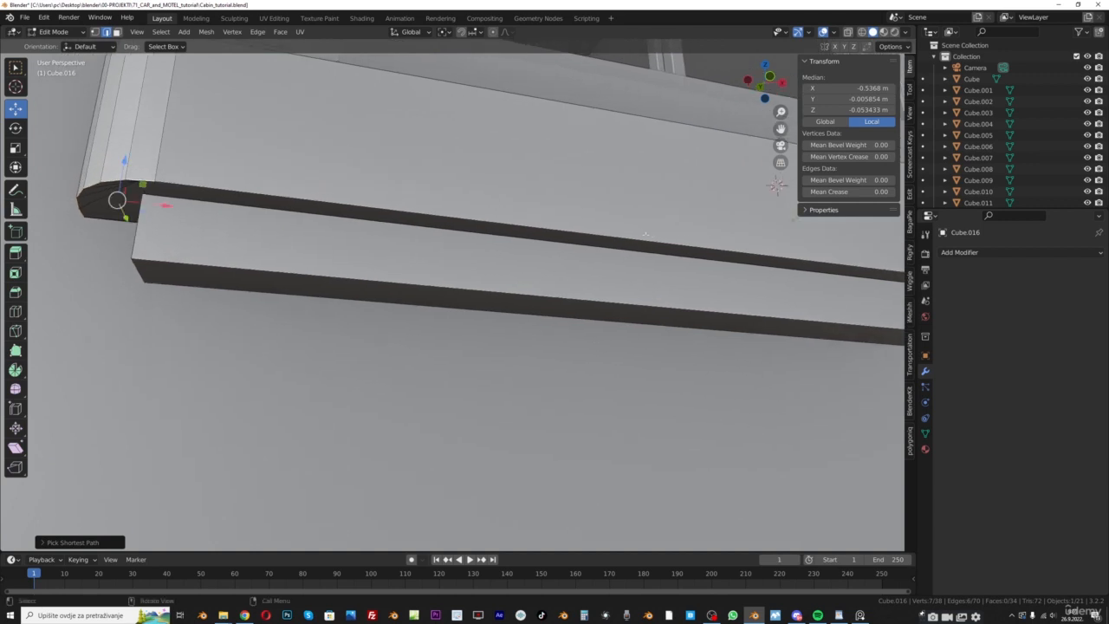
middle_drag(504, 245, 227, 237)
ctrl+click(257, 243)
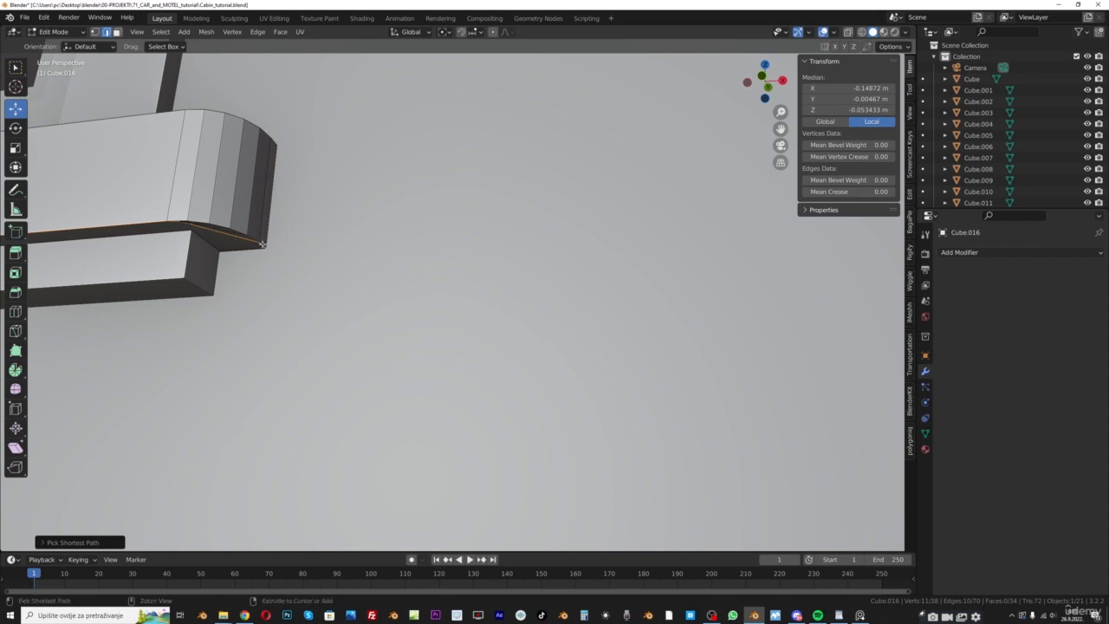
key(ctrl+z)
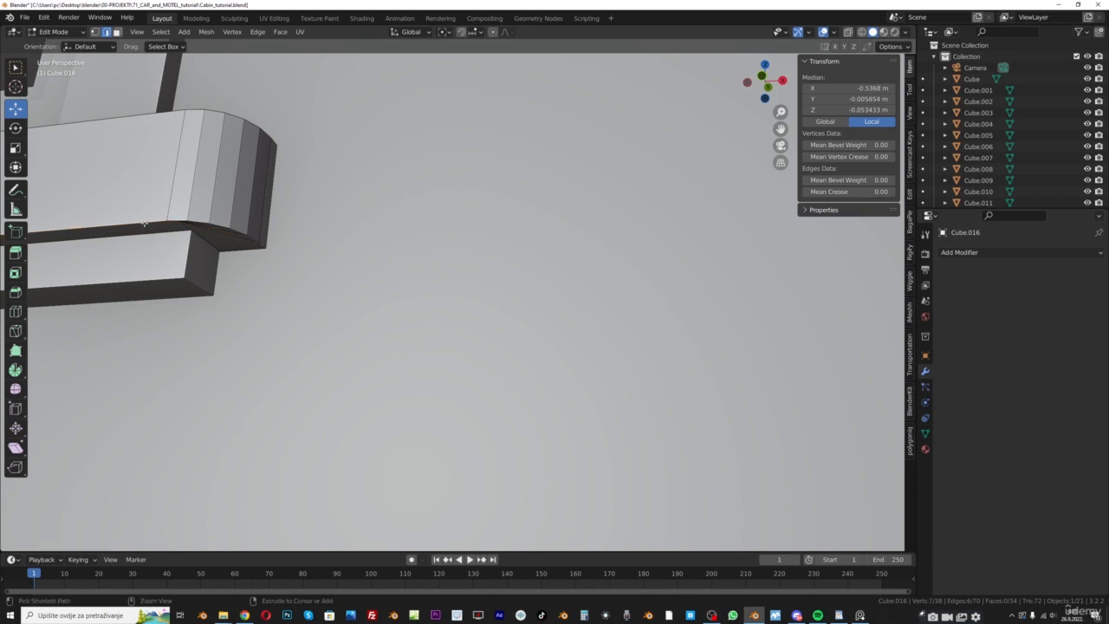
ctrl+click(143, 225)
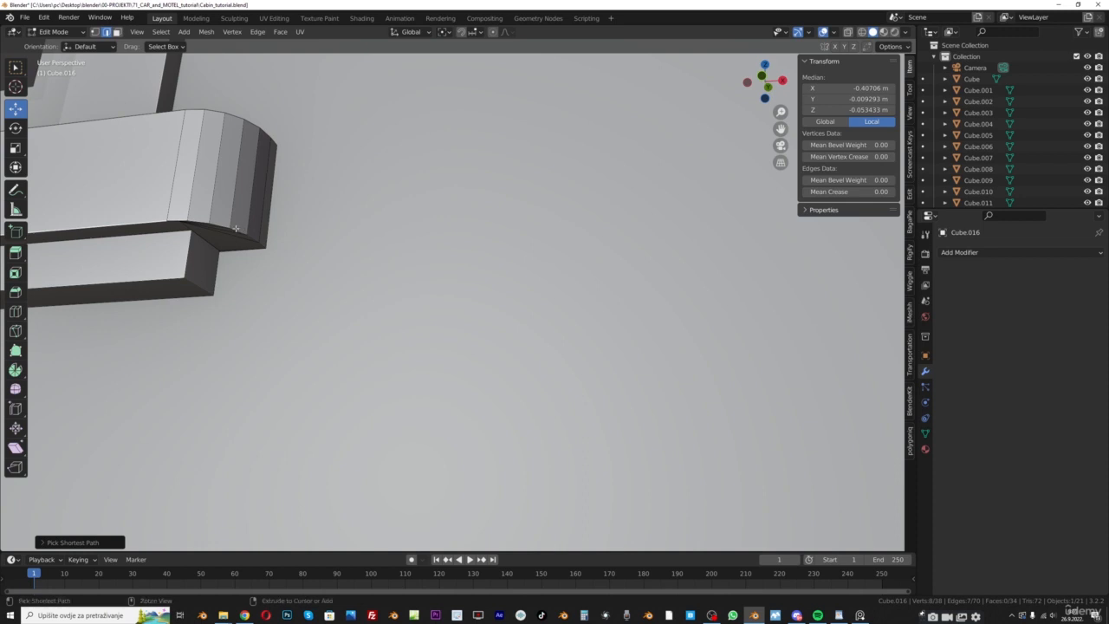
ctrl+click(265, 245)
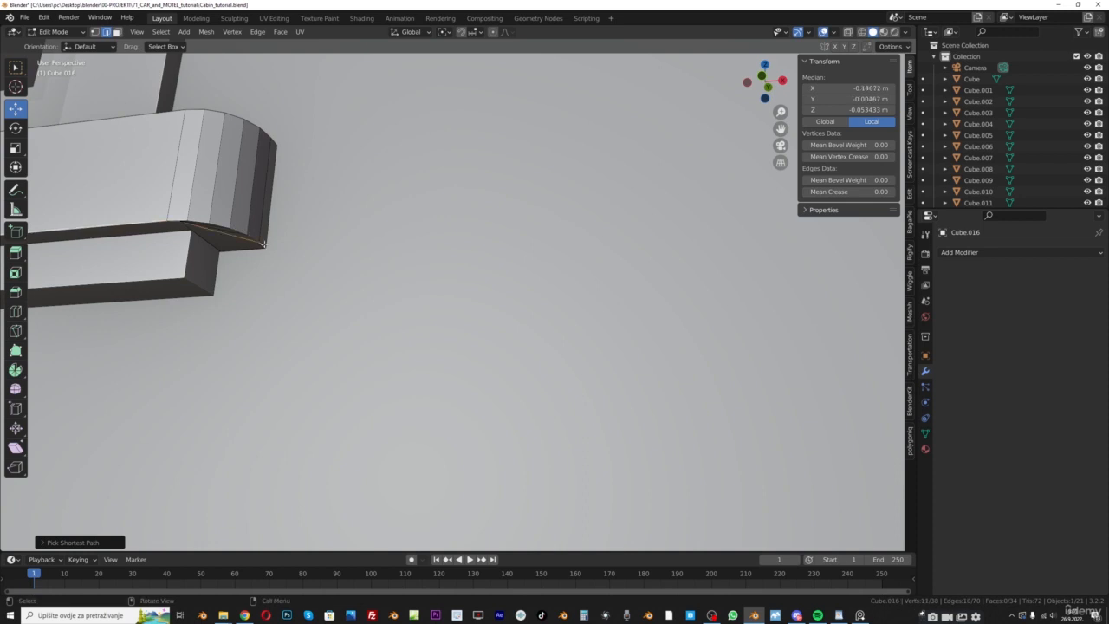
key(ctrl+z)
ctrl+click(224, 226)
ctrl+click(262, 244)
middle_drag(262, 243, 399, 204)
Bevel the selected lower rim of the sill about 0.015 m wide with 3 segments
key(ctrl+b)
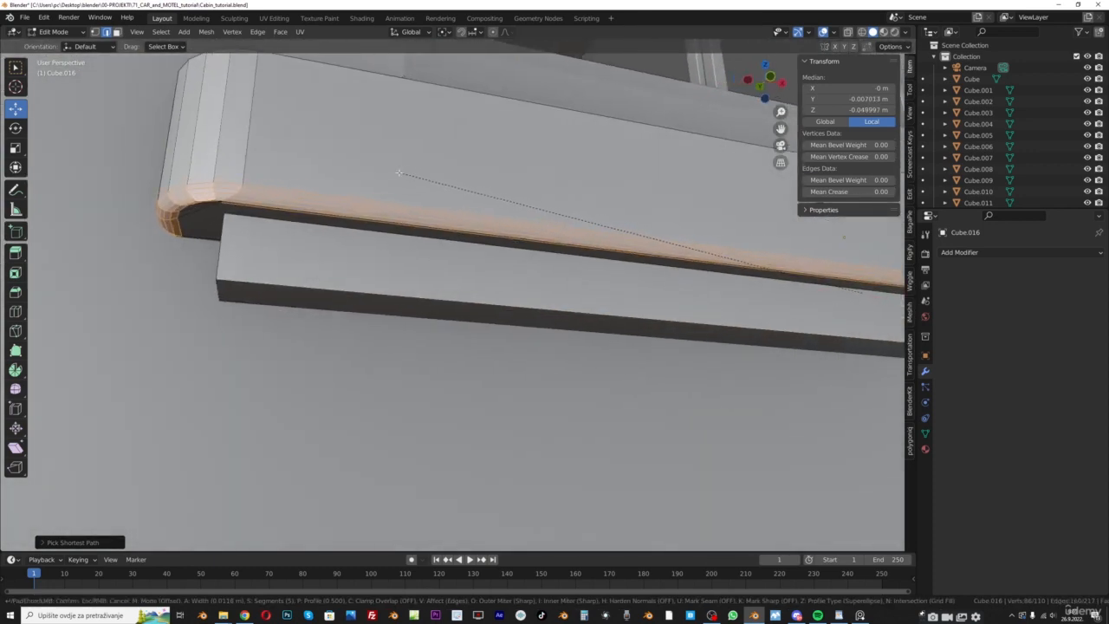
scroll(396, 173, down, 3)
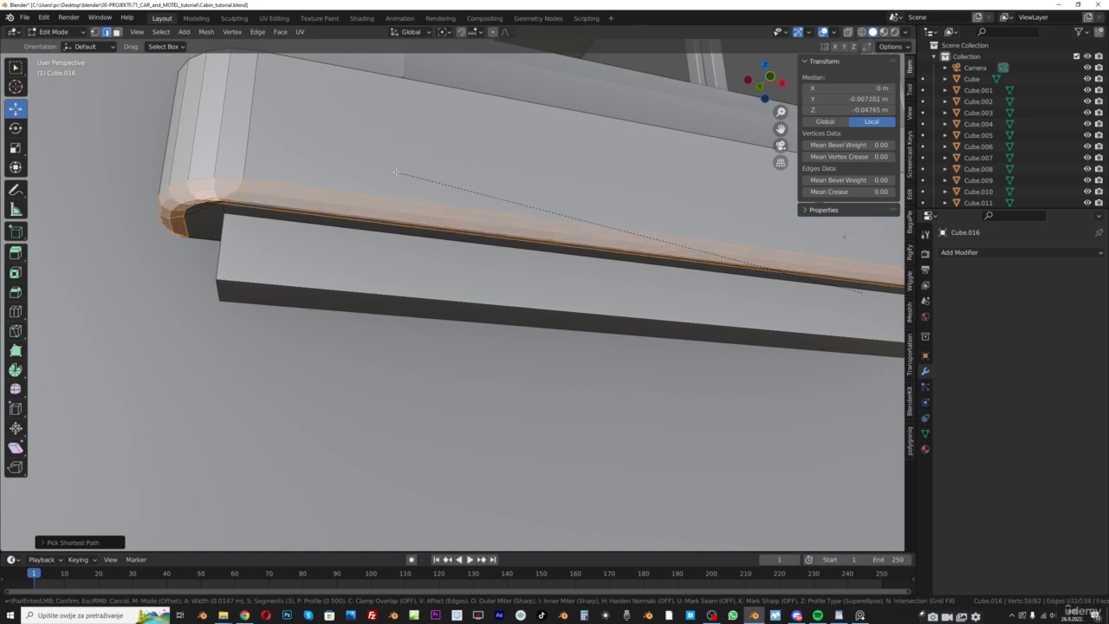
click(394, 173)
scroll(394, 175, down, 4)
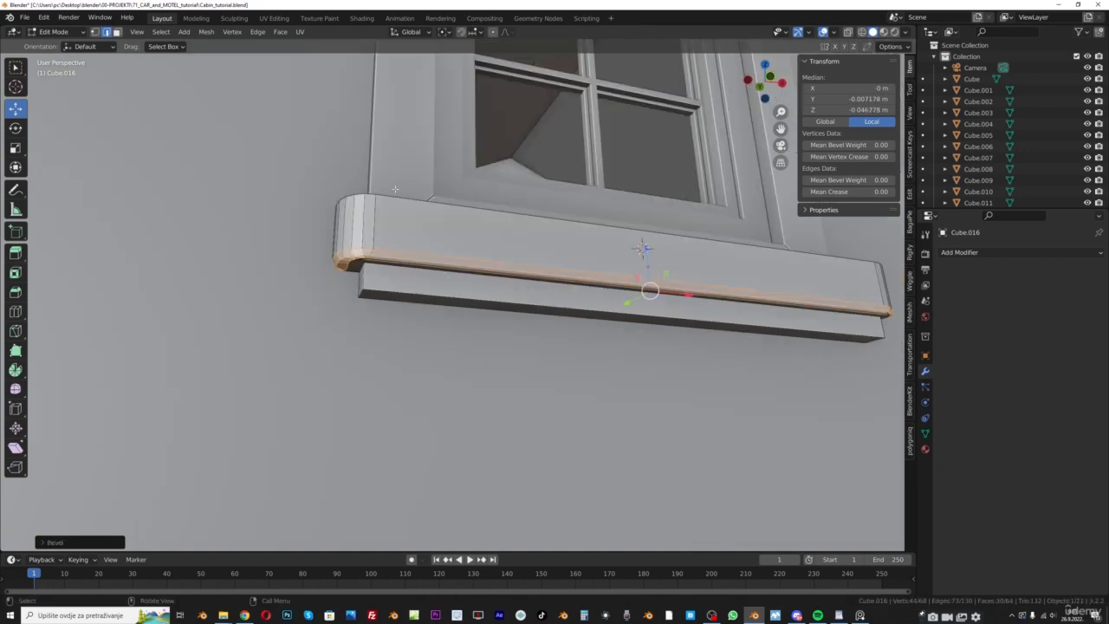
Bevel the lower front and side edges of the narrow strip beneath the sill
middle_drag(395, 177, 422, 263)
click(413, 294)
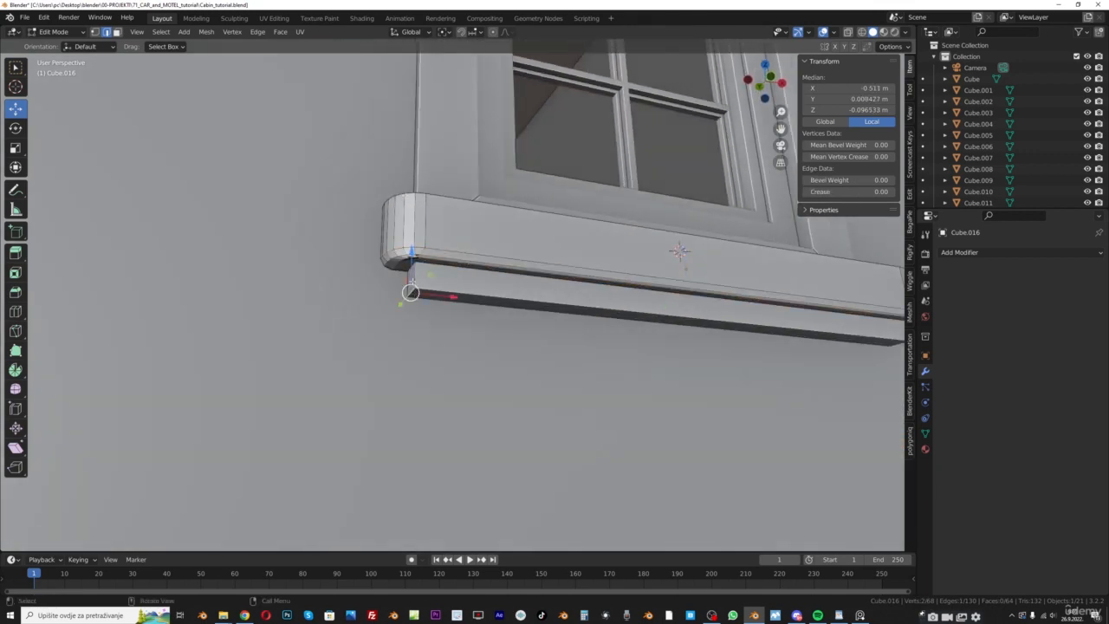
ctrl+click(415, 278)
ctrl+click(606, 308)
middle_drag(609, 310, 464, 277)
ctrl+click(342, 319)
key(ctrl+b)
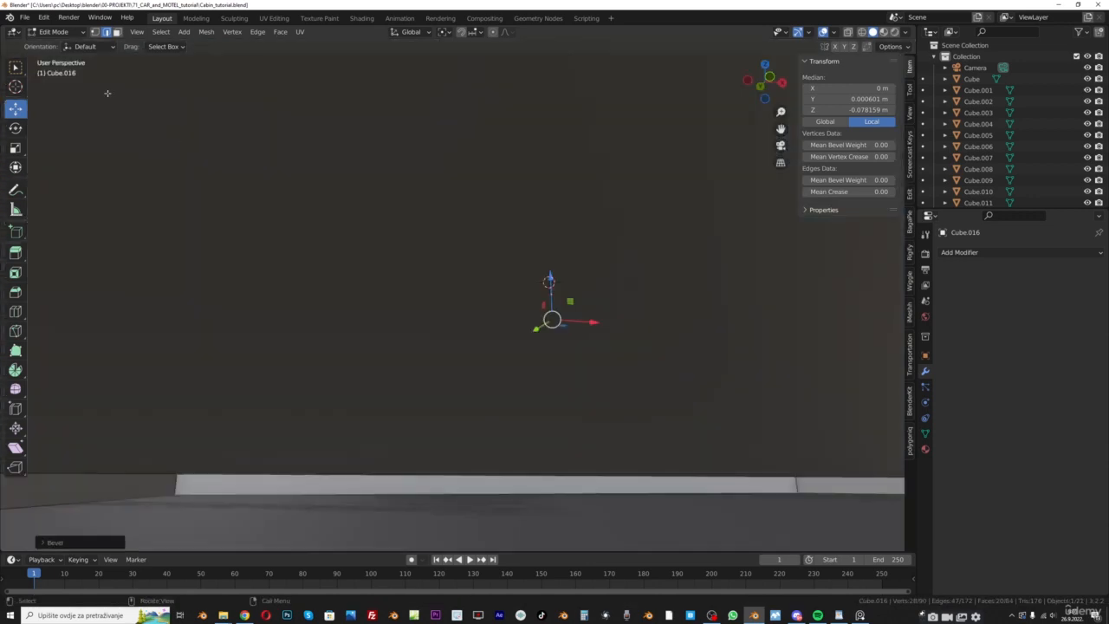
Return to Object Mode, shift the sill along X to -2.2467 m and scale it along X to 1.043
click(57, 31)
click(52, 42)
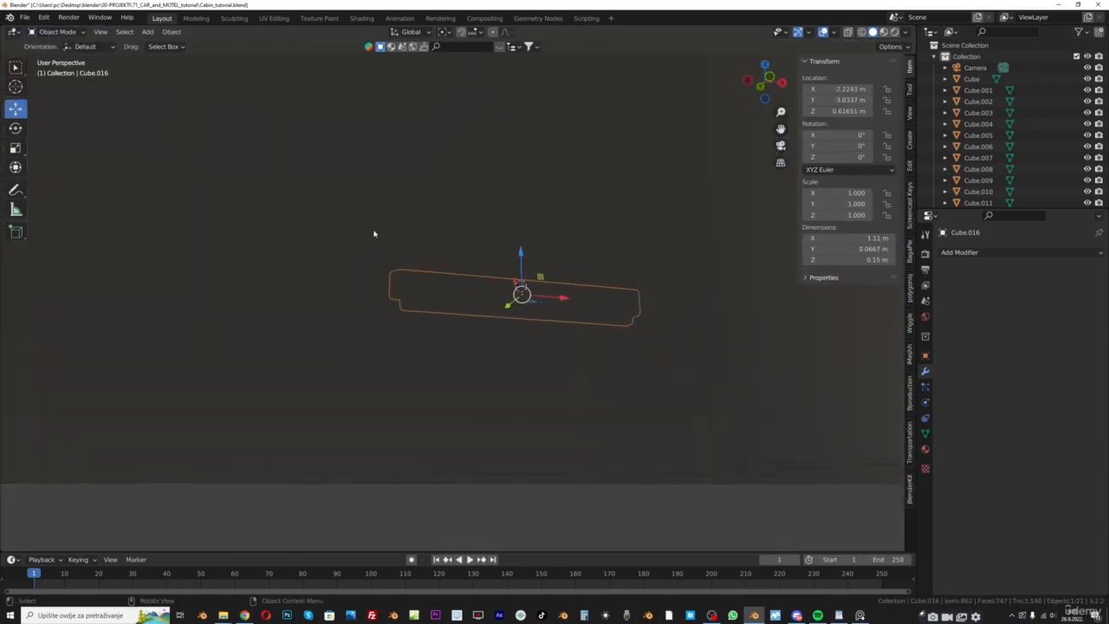
key(KP_Divide)
scroll(384, 267, down, 1)
middle_drag(222, 243, 186, 262)
scroll(186, 261, down, 3)
scroll(461, 359, up, 1)
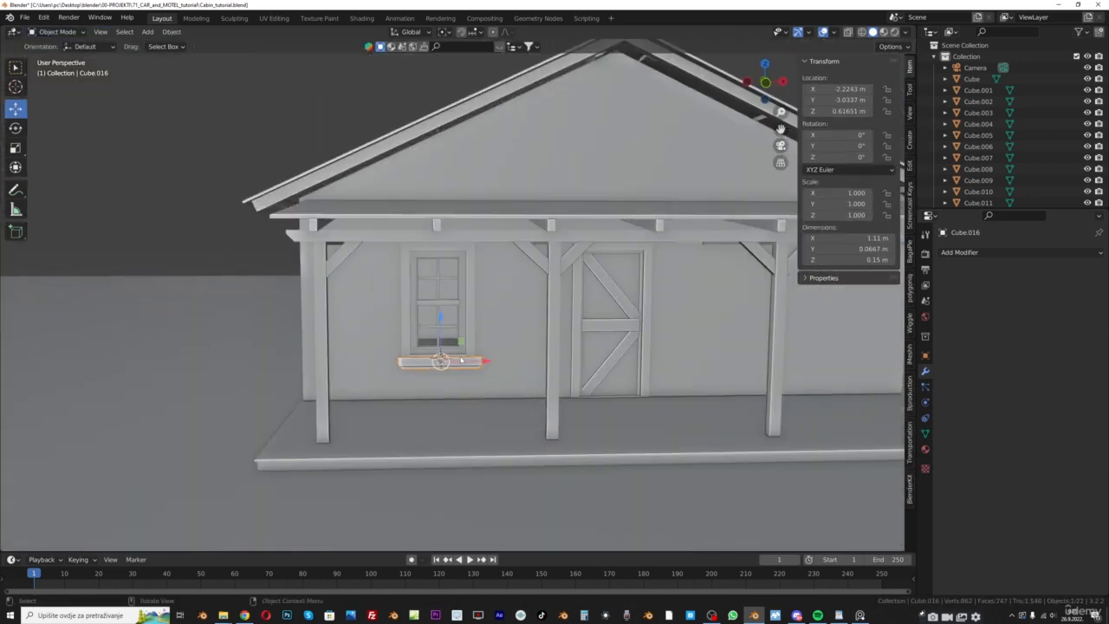
drag(485, 364, 483, 364)
key(s)
key(x)
click(485, 362)
Scale the sill along Z to 0.762 and raise it against the underside of the window frame
key(s)
key(z)
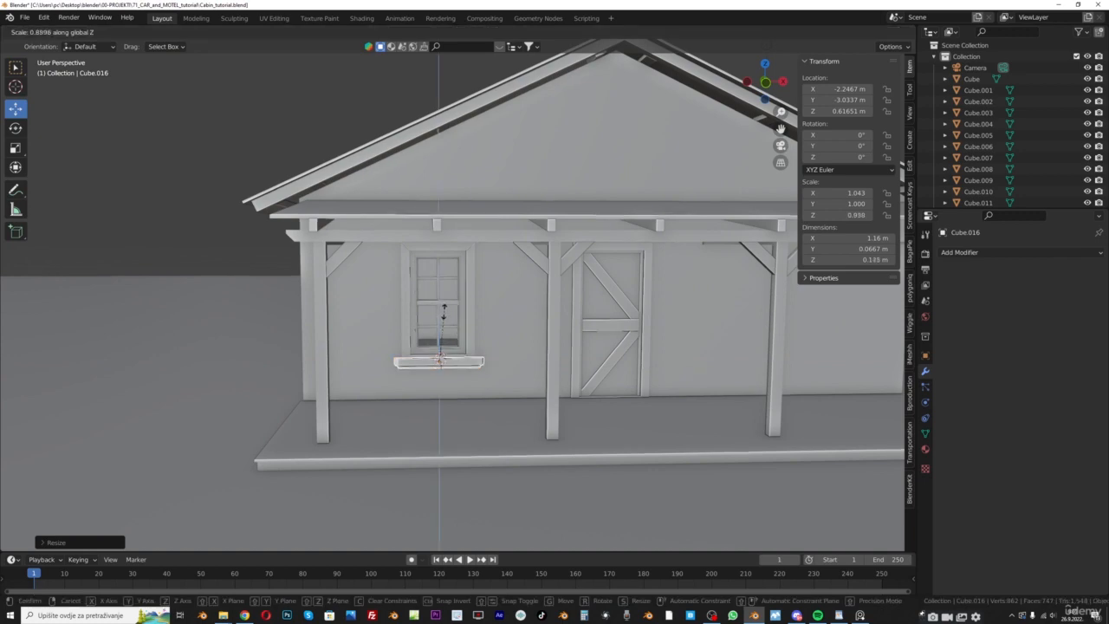
click(440, 331)
drag(440, 332, 434, 328)
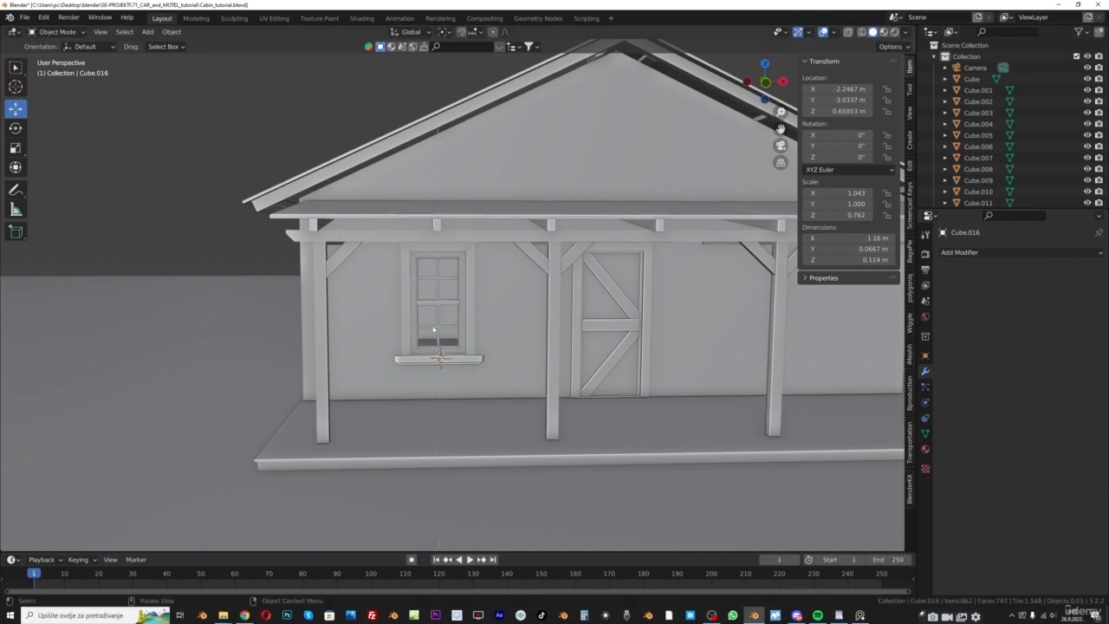
Inspect the window and its sill up close, checking the separate sill, window and wall objects
scroll(470, 347, up, 6)
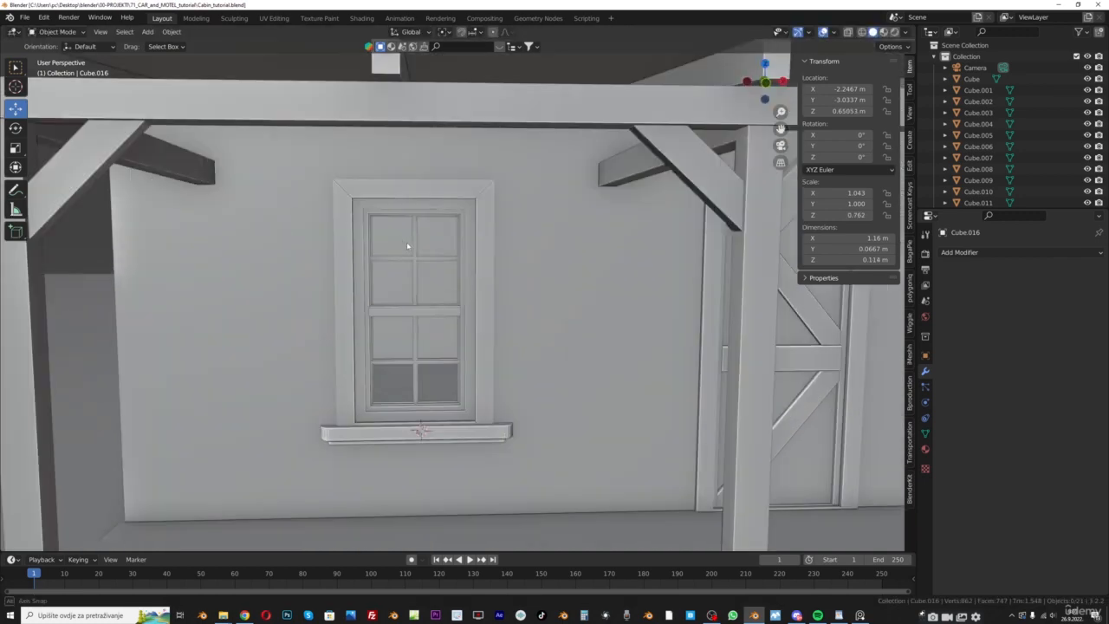
scroll(510, 427, up, 3)
click(483, 446)
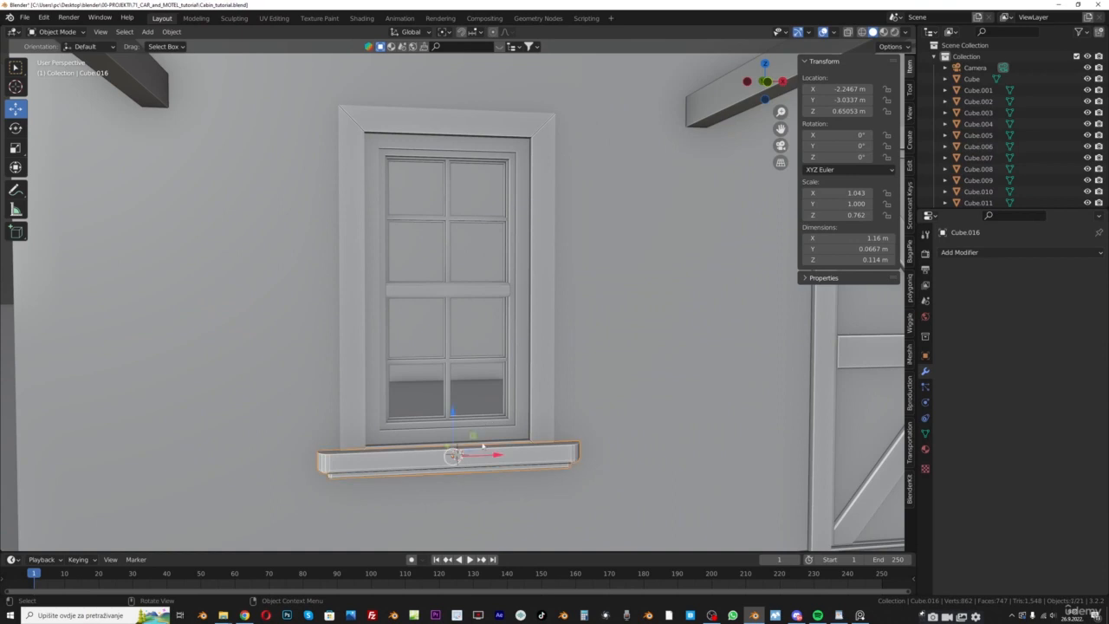
click(448, 289)
click(537, 266)
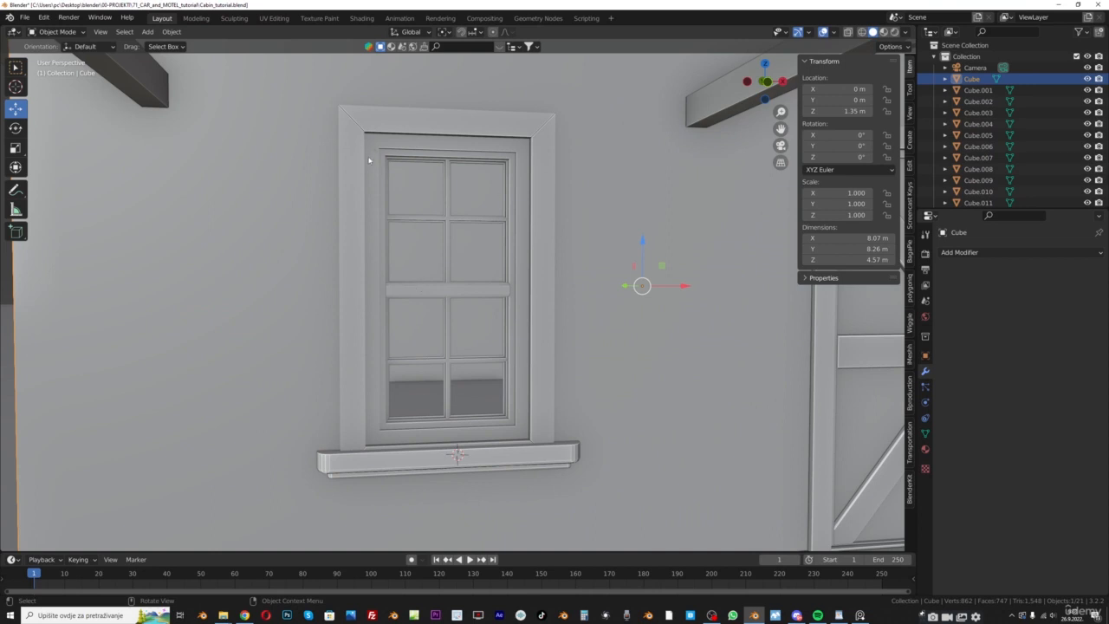
Join the sill and the window's glazing-bar grid into one object
scroll(430, 310, down, 2)
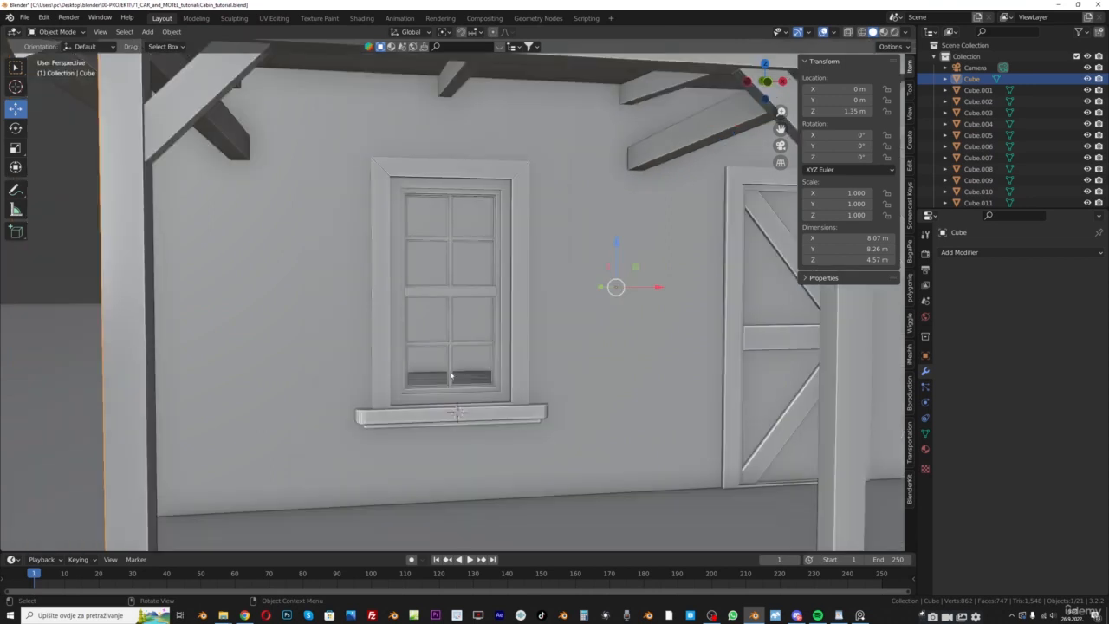
click(458, 418)
scroll(464, 415, up, 2)
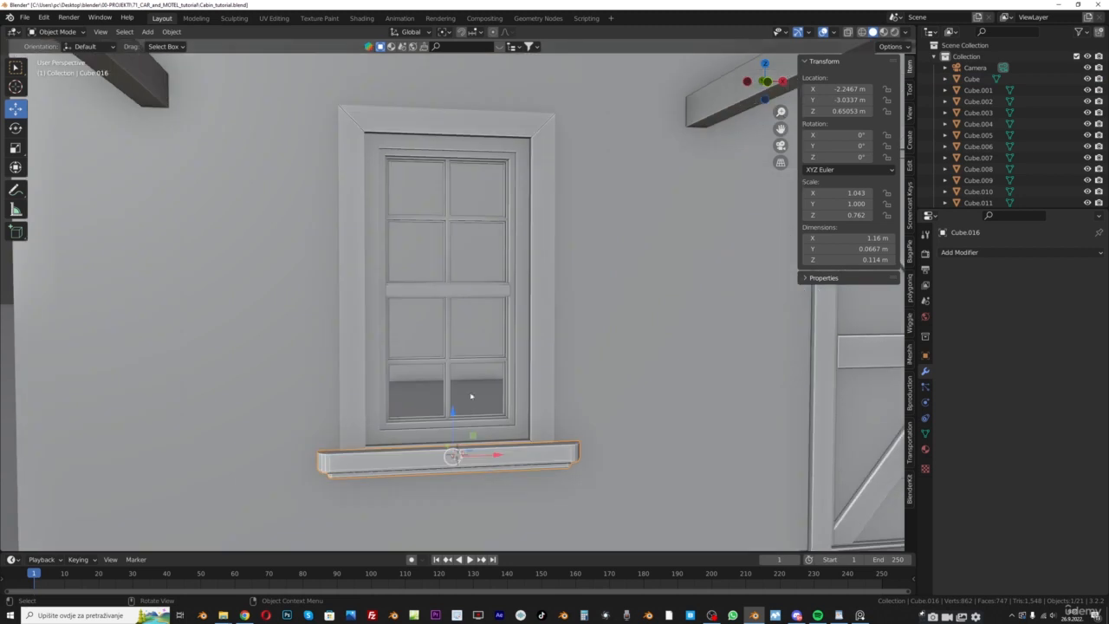
shift+click(463, 286)
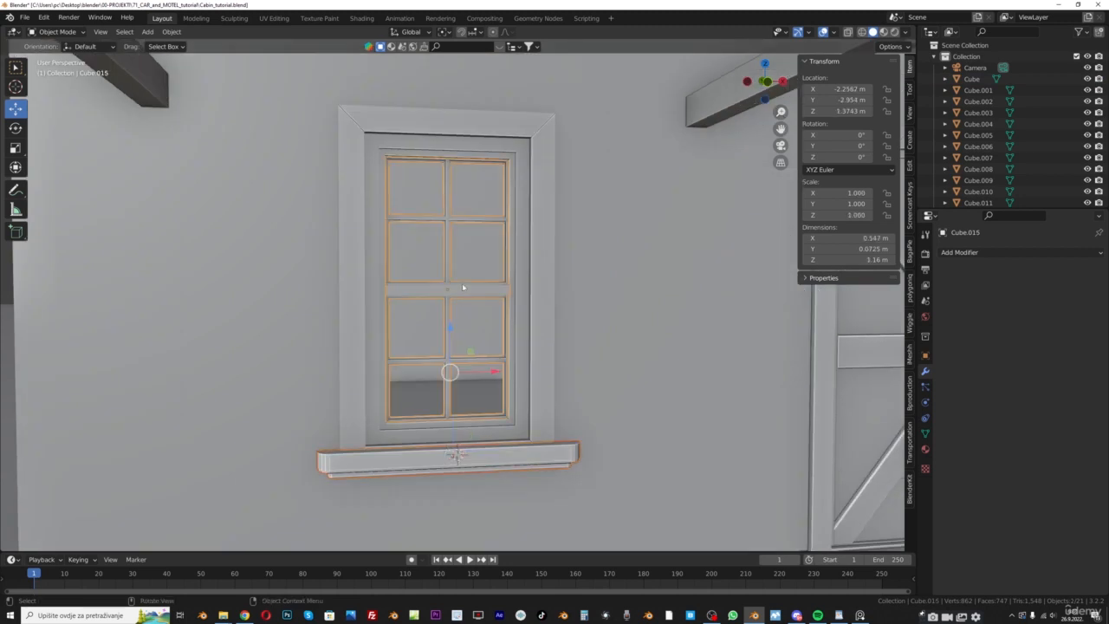
scroll(463, 286, down, 2)
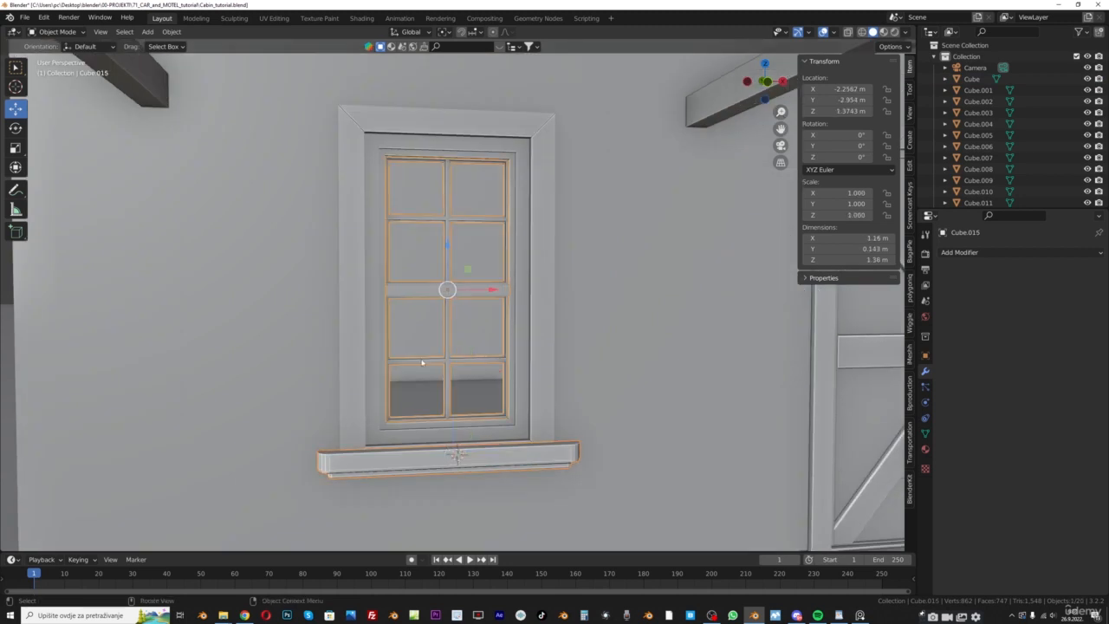
key(ctrl+j)
click(47, 271)
click(476, 292)
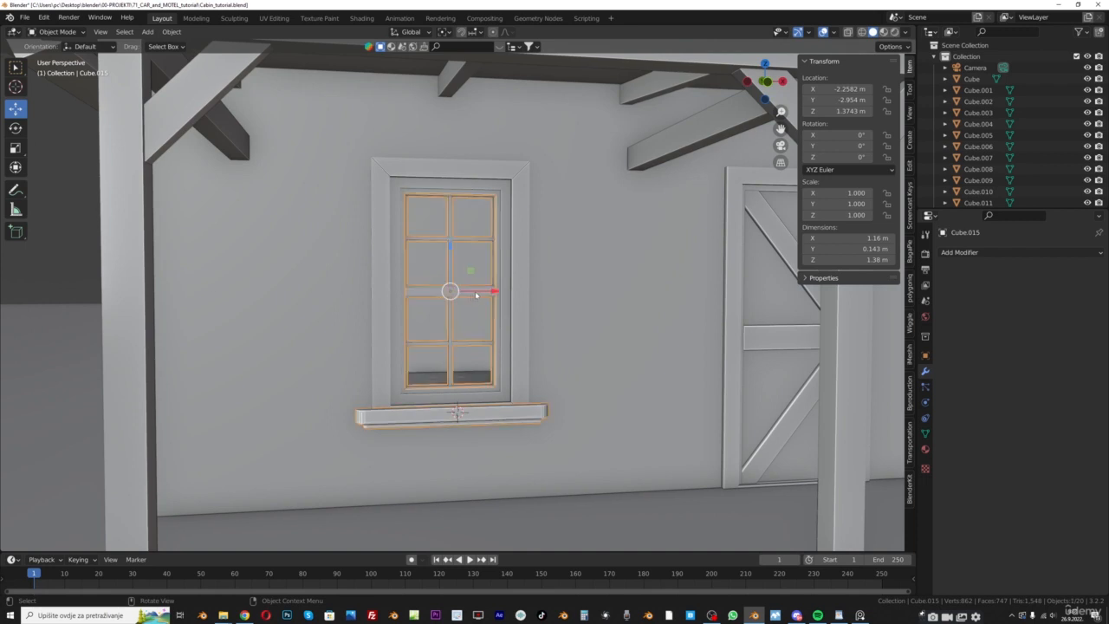
key(g)
click(493, 289)
In Edit Mode on the wall object, select the four front faces of the inner window frame with face selection
click(453, 189)
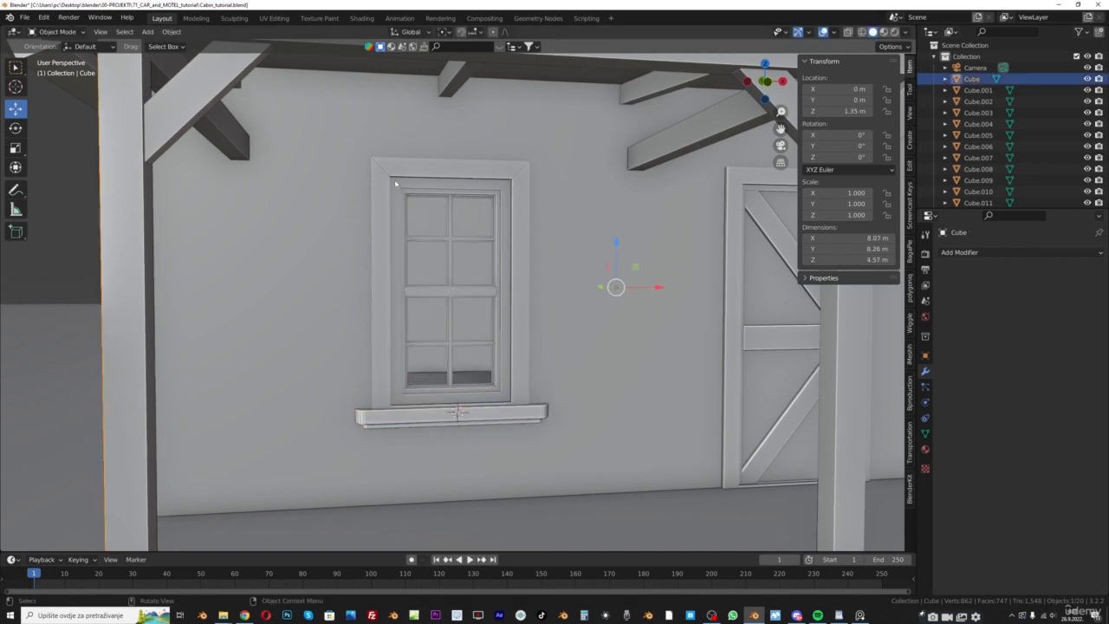
scroll(394, 200, up, 3)
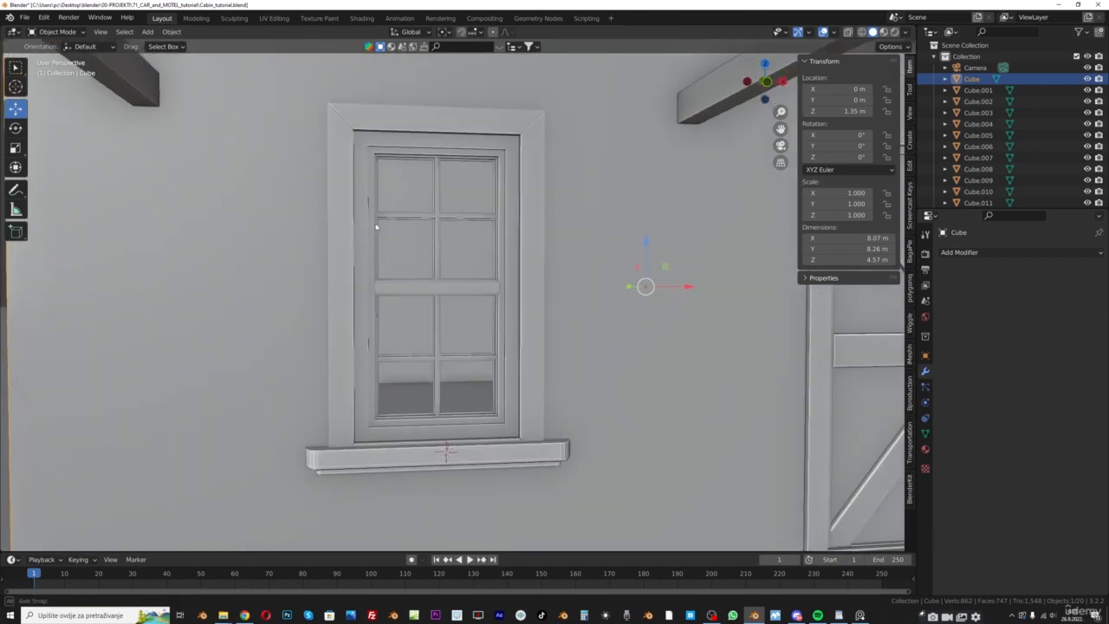
click(54, 32)
click(56, 57)
middle_drag(356, 108, 338, 94)
click(117, 31)
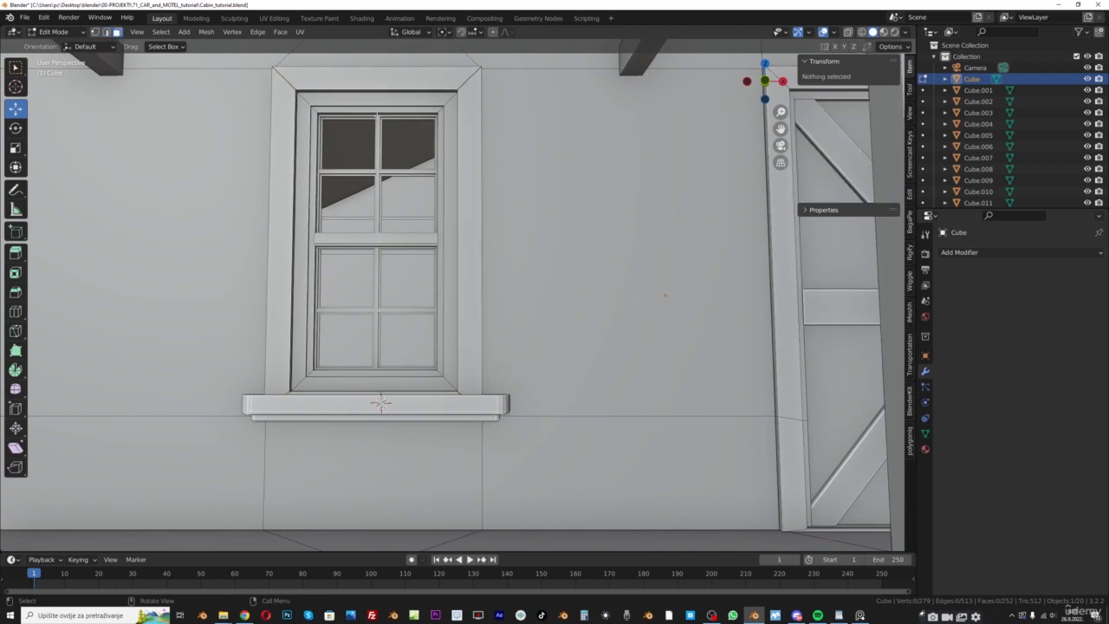
click(391, 103)
ctrl+click(451, 138)
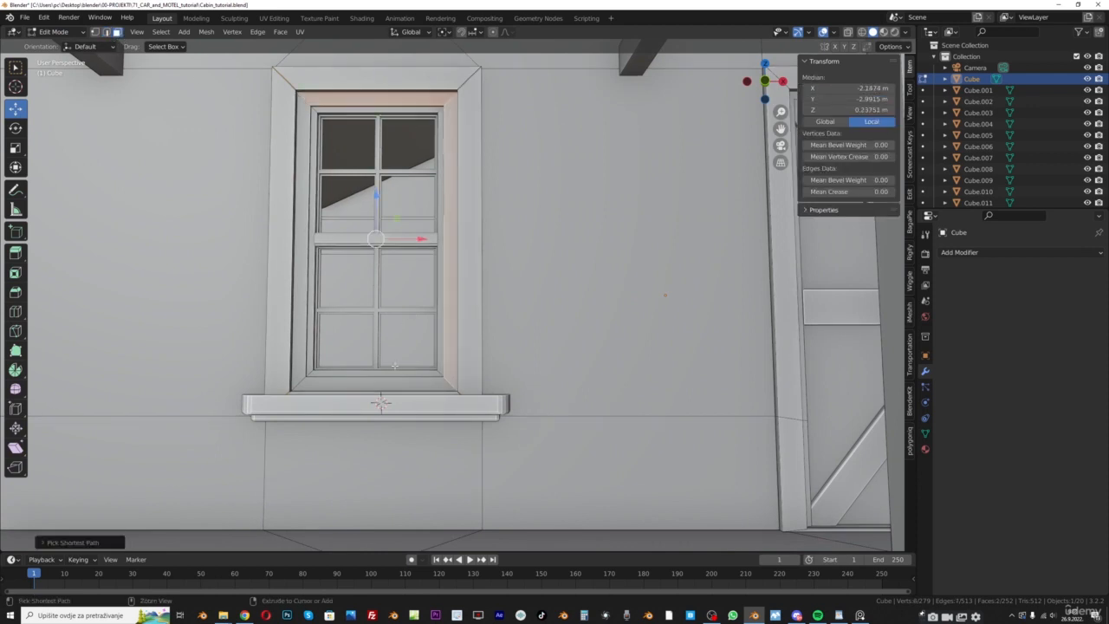
ctrl+click(296, 291)
ctrl+click(303, 255)
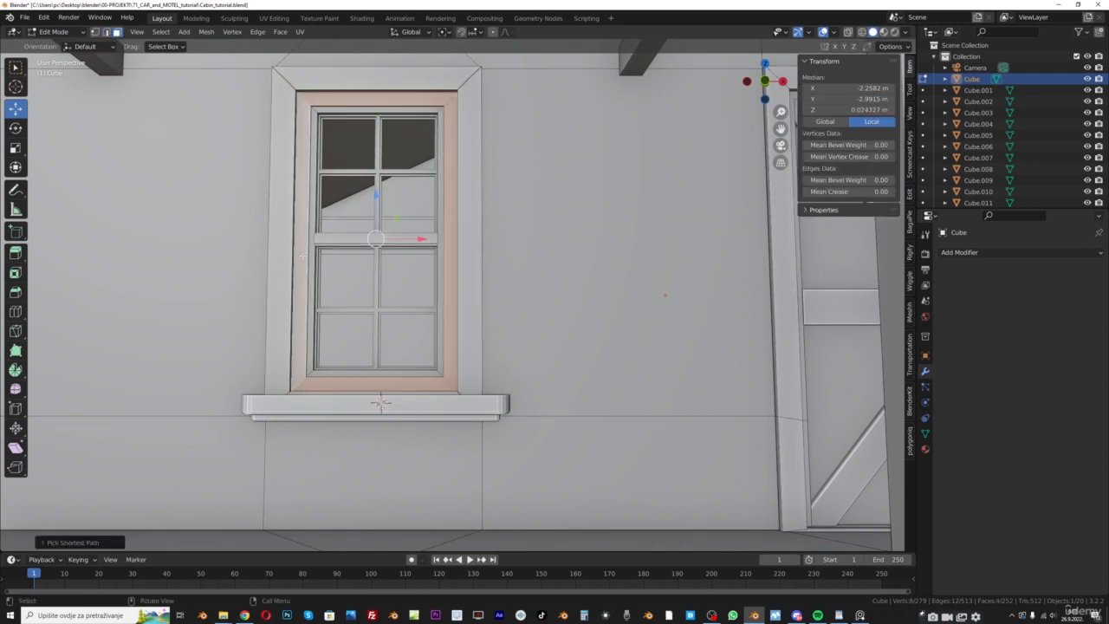
Grow the face selection twice to cover the whole window frame, including its outer trim and inner reveals
middle_drag(371, 250, 385, 257)
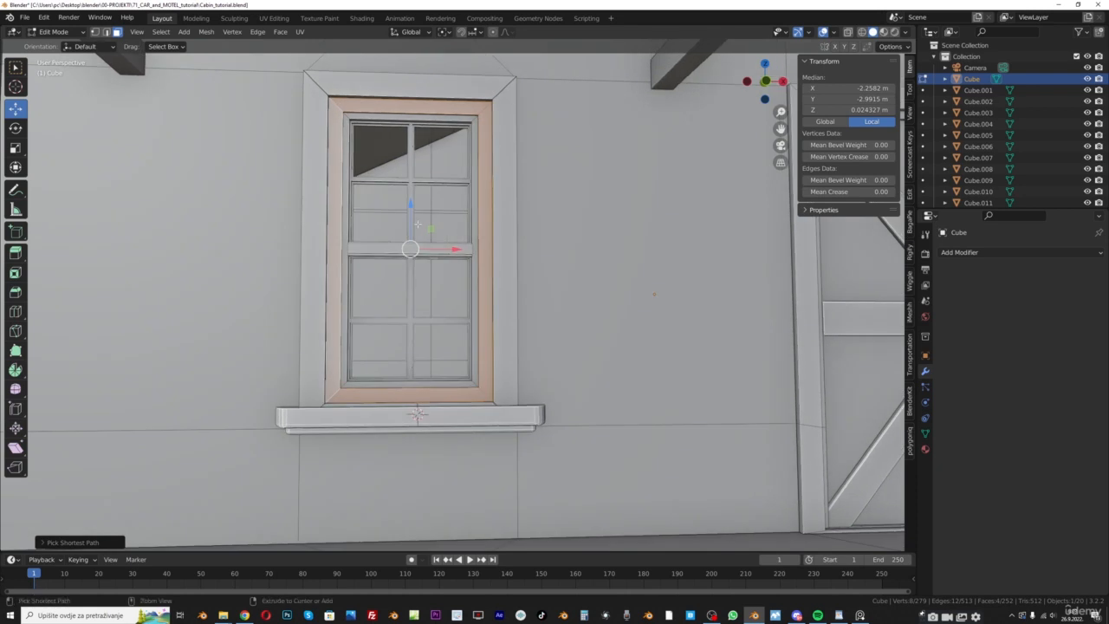
key(ctrl+KP_Add)
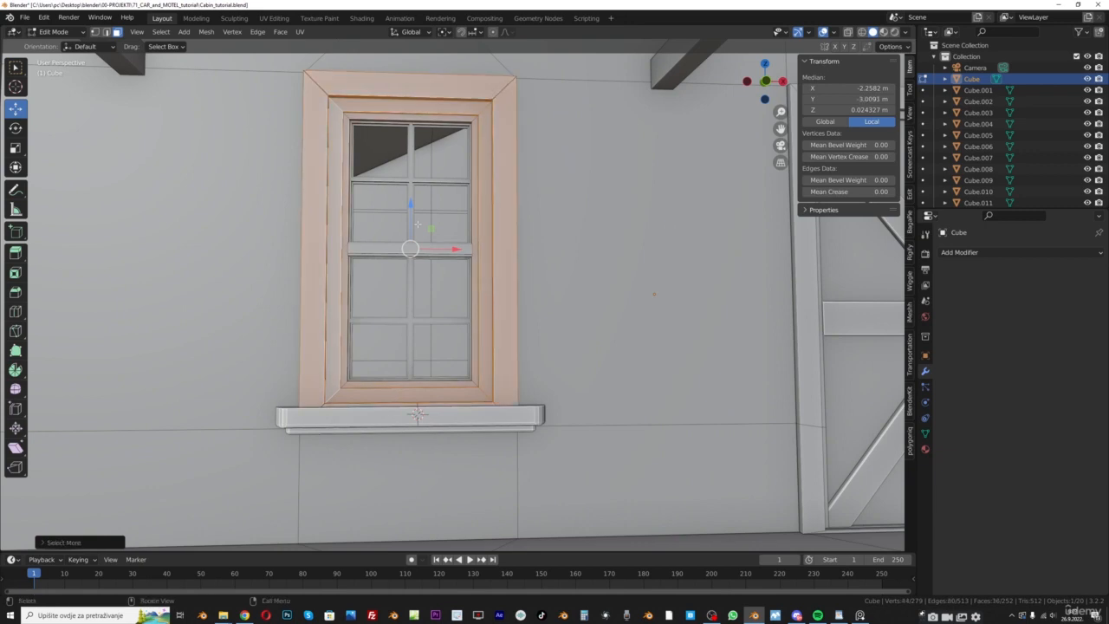
middle_drag(418, 224, 482, 242)
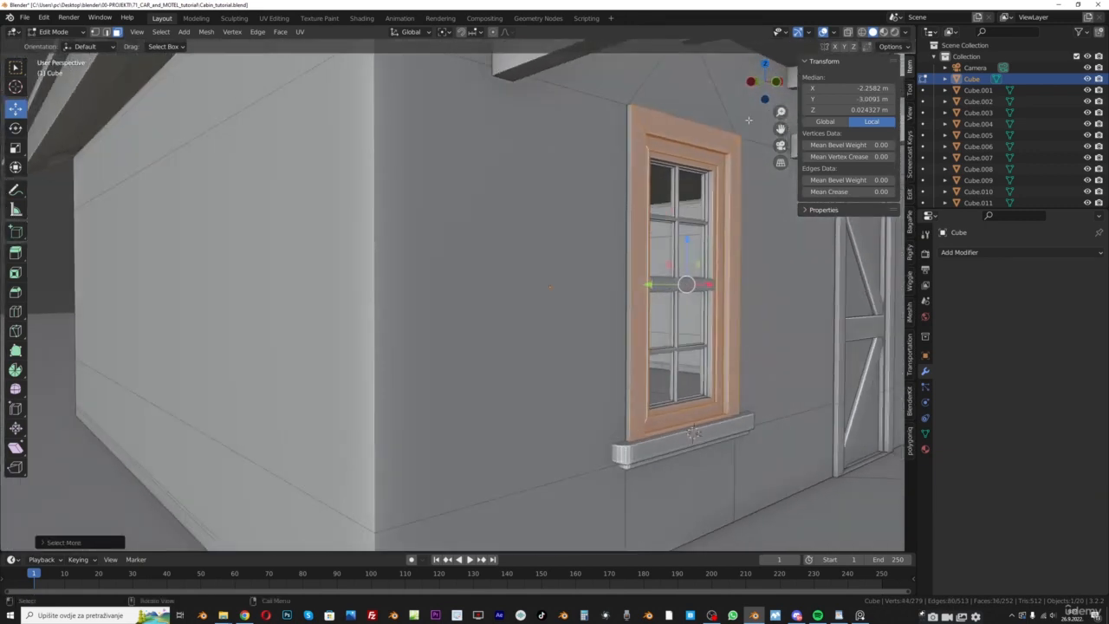
drag(781, 128, 650, 113)
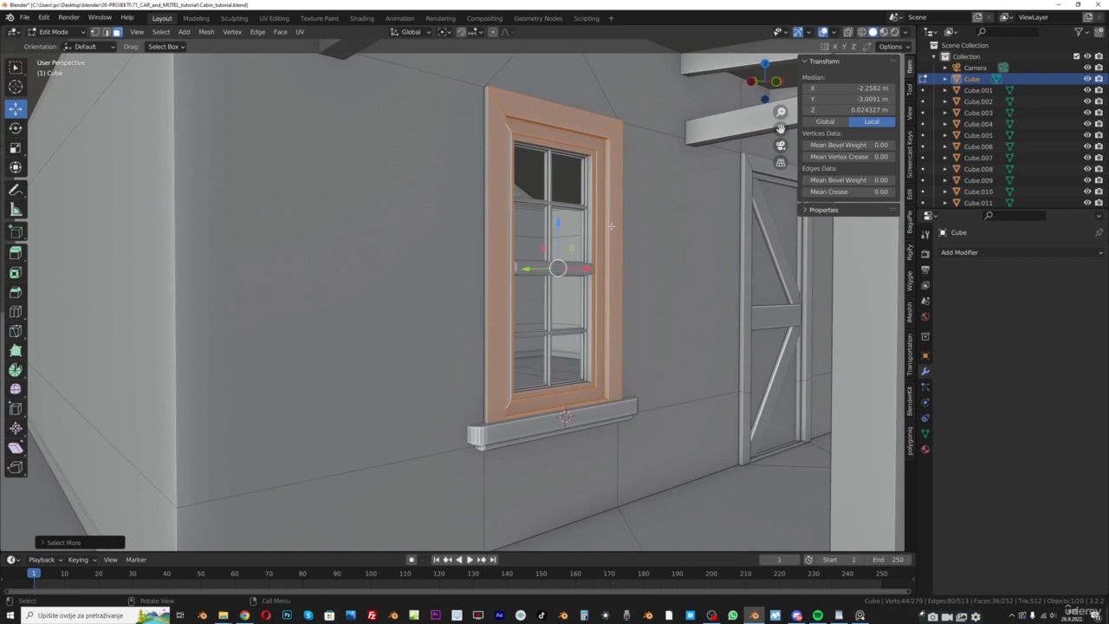
key(ctrl+KP_Add)
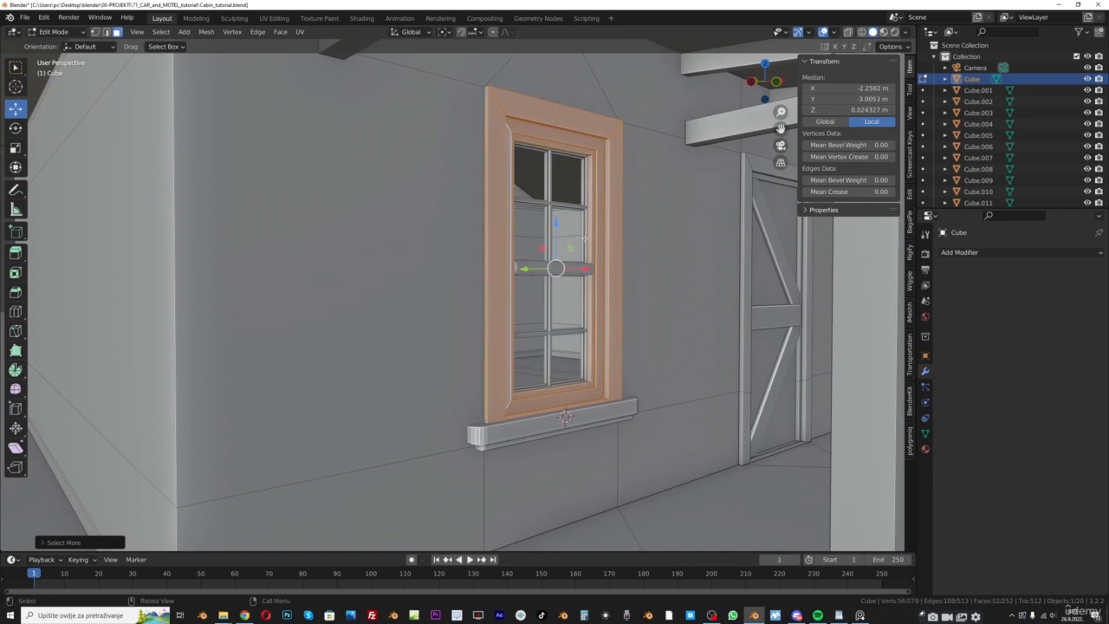
scroll(584, 237, up, 2)
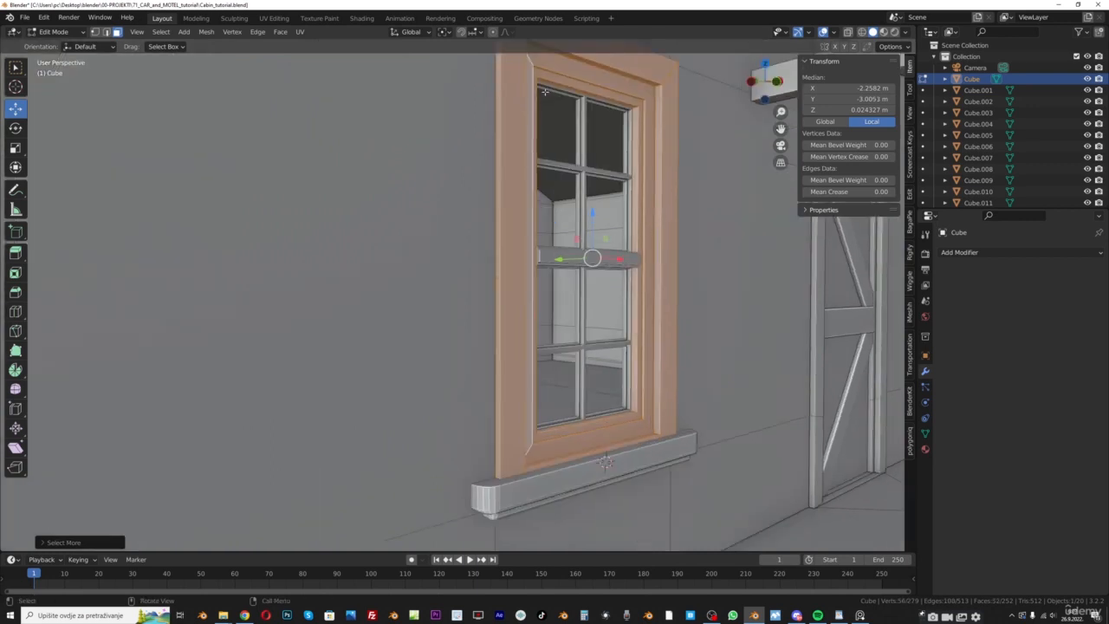
scroll(545, 90, down, 2)
drag(781, 128, 745, 154)
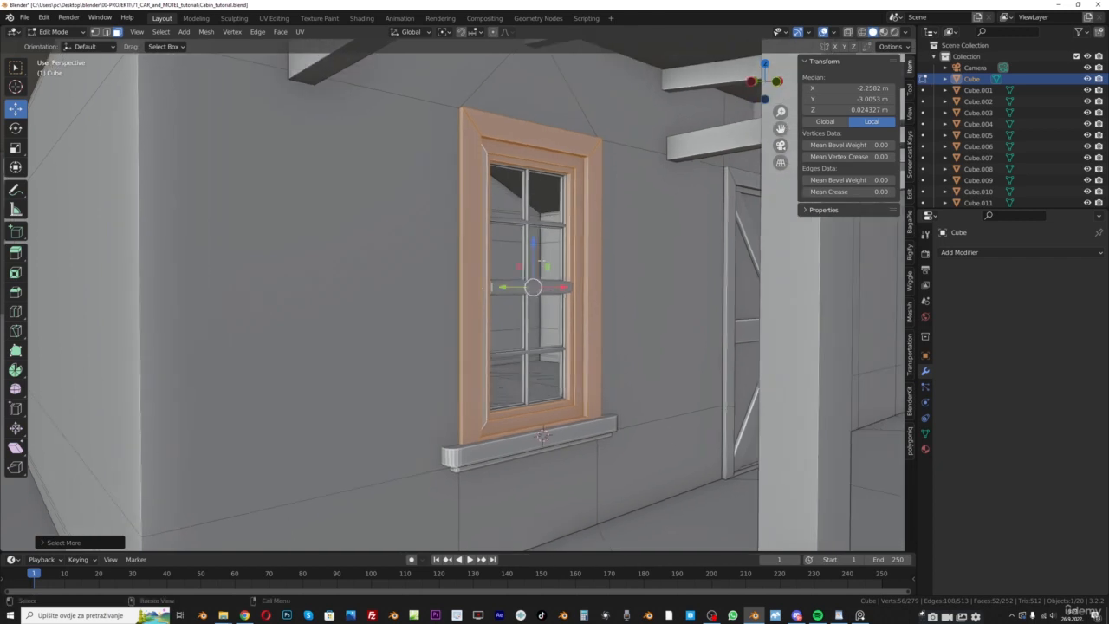
Separate the selected window frame faces from the wall as their own object and return to Object Mode
key(p)
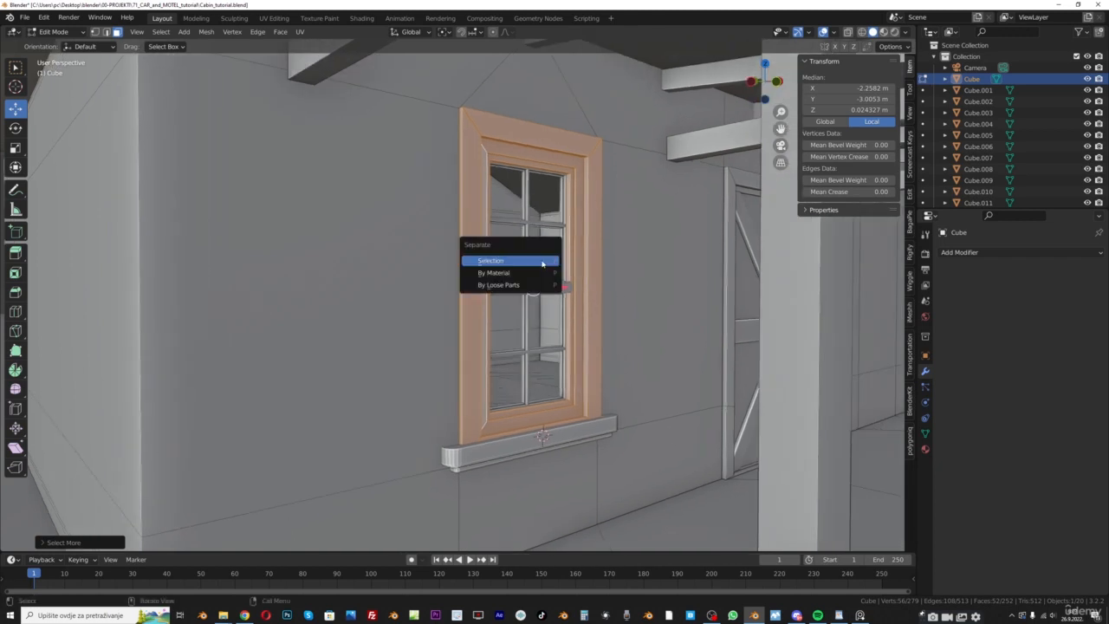
click(542, 260)
click(52, 32)
click(54, 43)
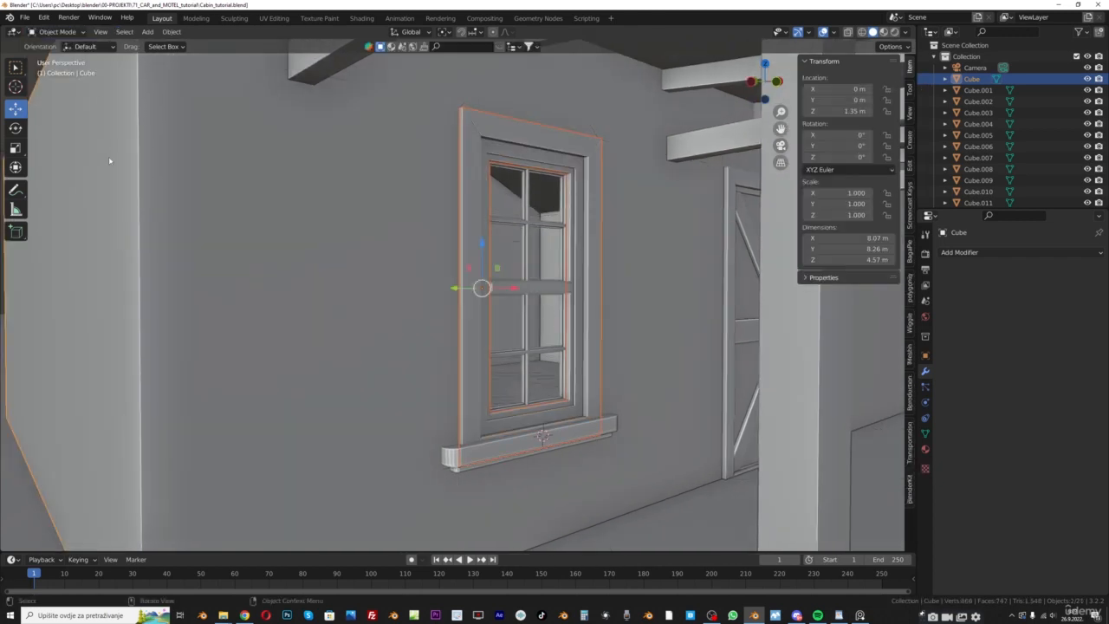
Join the glazing-bar and sill object with the separated window frame into a single window object
scroll(108, 163, down, 3)
click(80, 248)
scroll(463, 241, up, 3)
click(464, 241)
mouse_move(468, 244)
middle_down()
mouse_move(503, 250)
mouse_move(489, 246)
middle_up()
click(412, 447)
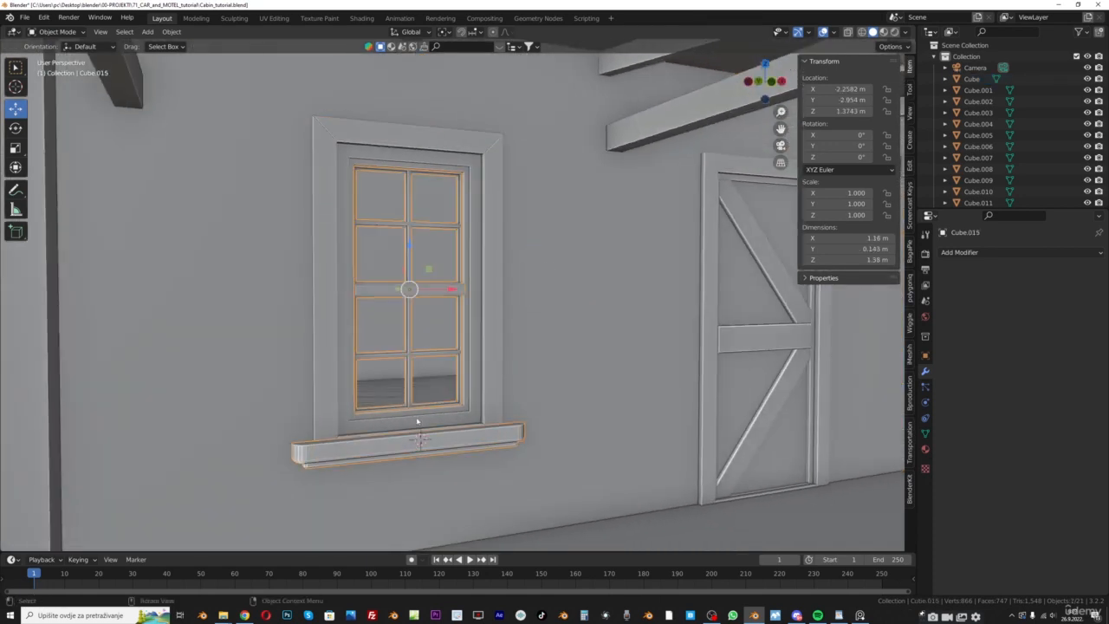
shift+click(336, 203)
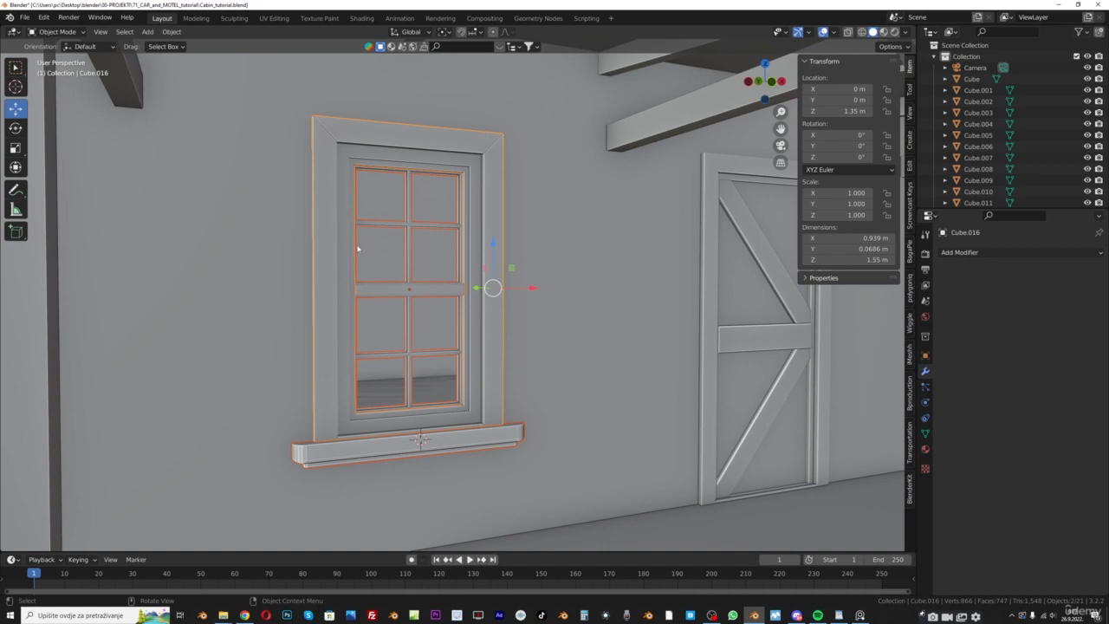
key(ctrl+j)
scroll(359, 252, down, 4)
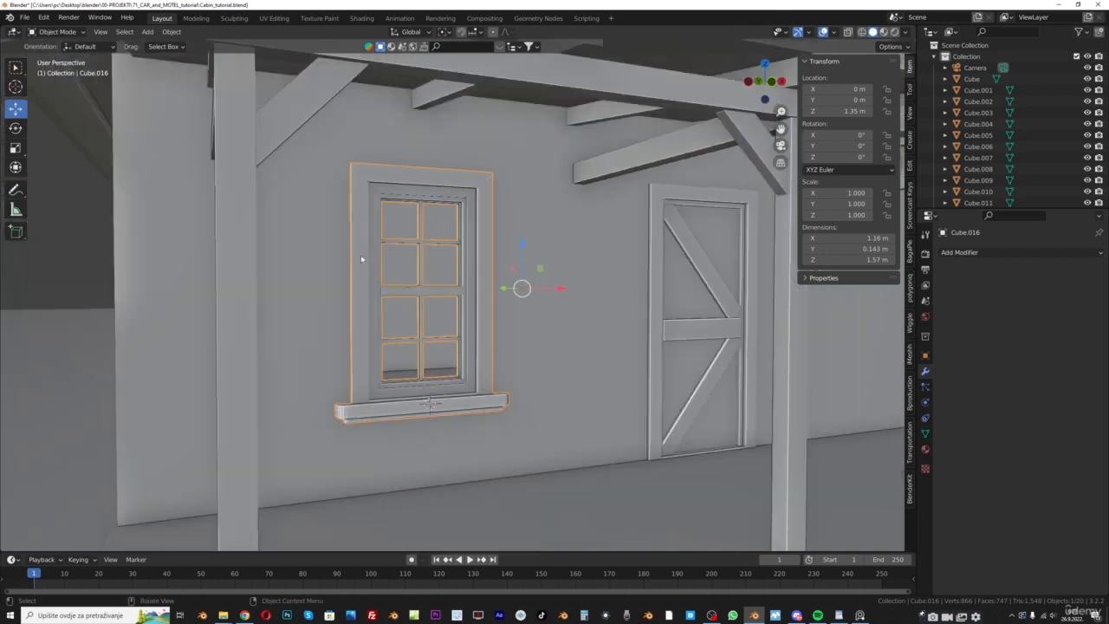
Set the joined window's origin to its geometry
middle_drag(360, 255, 132, 242)
key(KP_Decimal)
scroll(505, 295, up, 2)
middle_drag(505, 294, 442, 314)
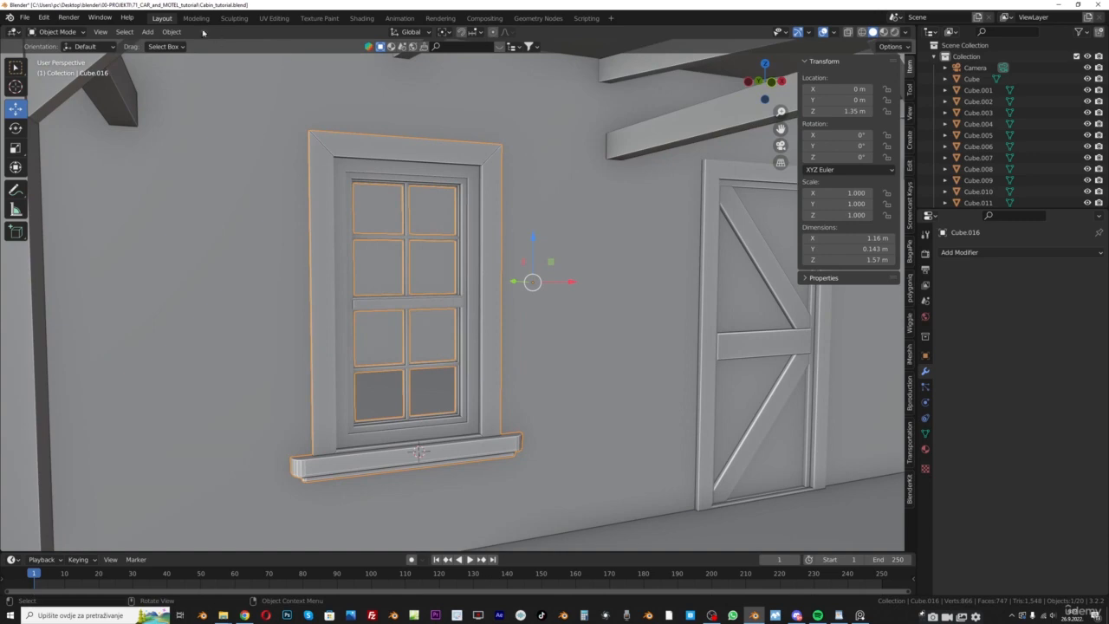
click(171, 31)
mouse_move(191, 56)
click(303, 70)
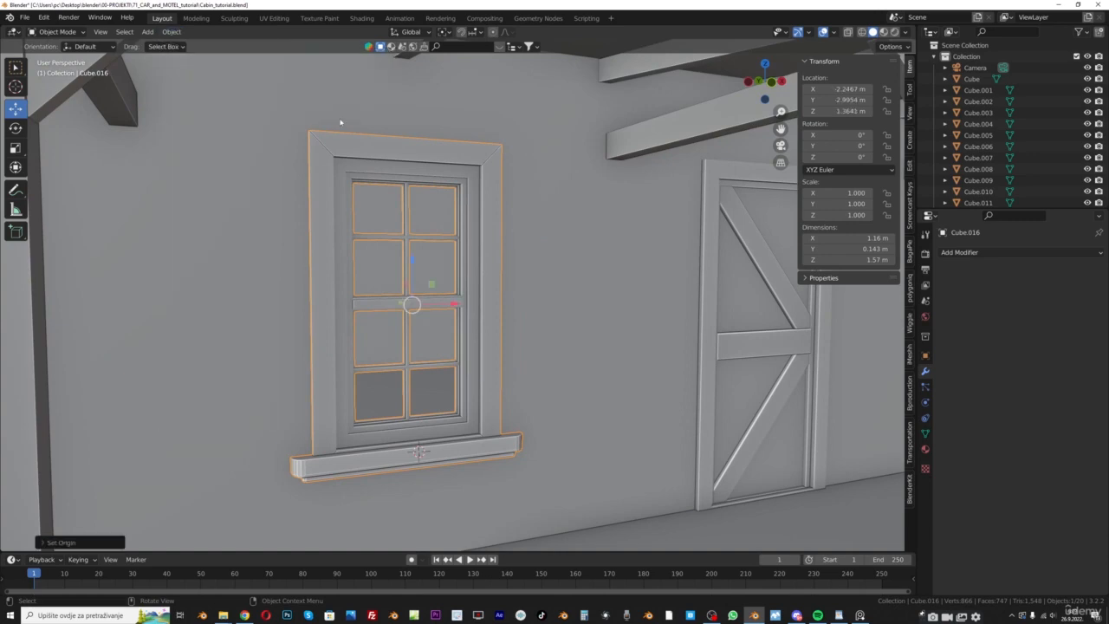
Delete the window-sized face in the front wall on the far side of the door from the finished window, returning to Object Mode
scroll(515, 292, down, 6)
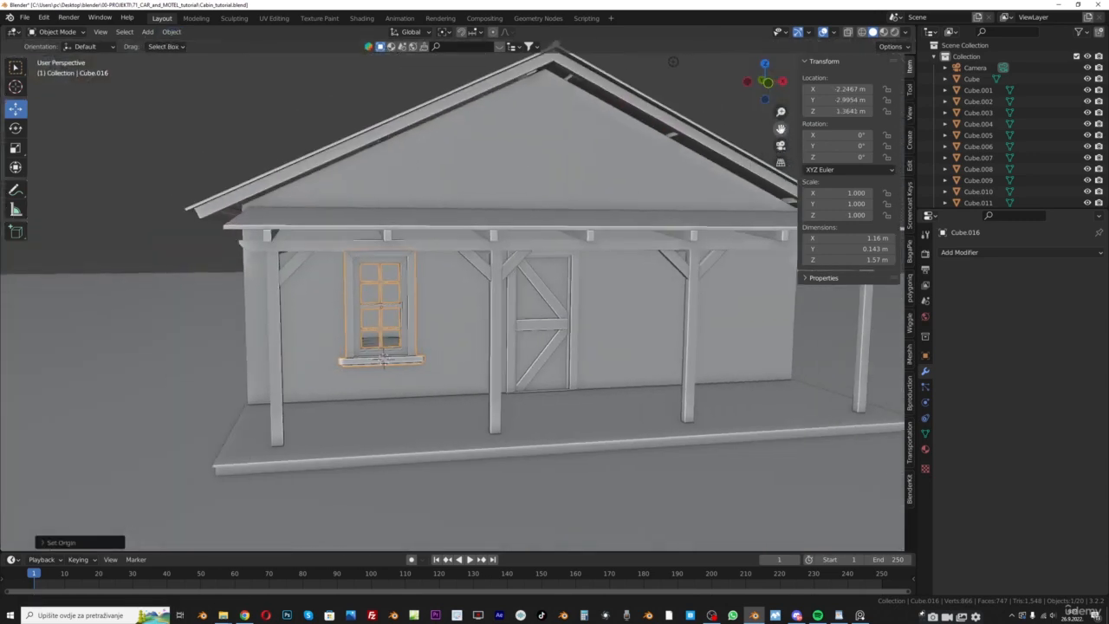
scroll(517, 294, up, 3)
click(514, 270)
scroll(515, 270, up, 2)
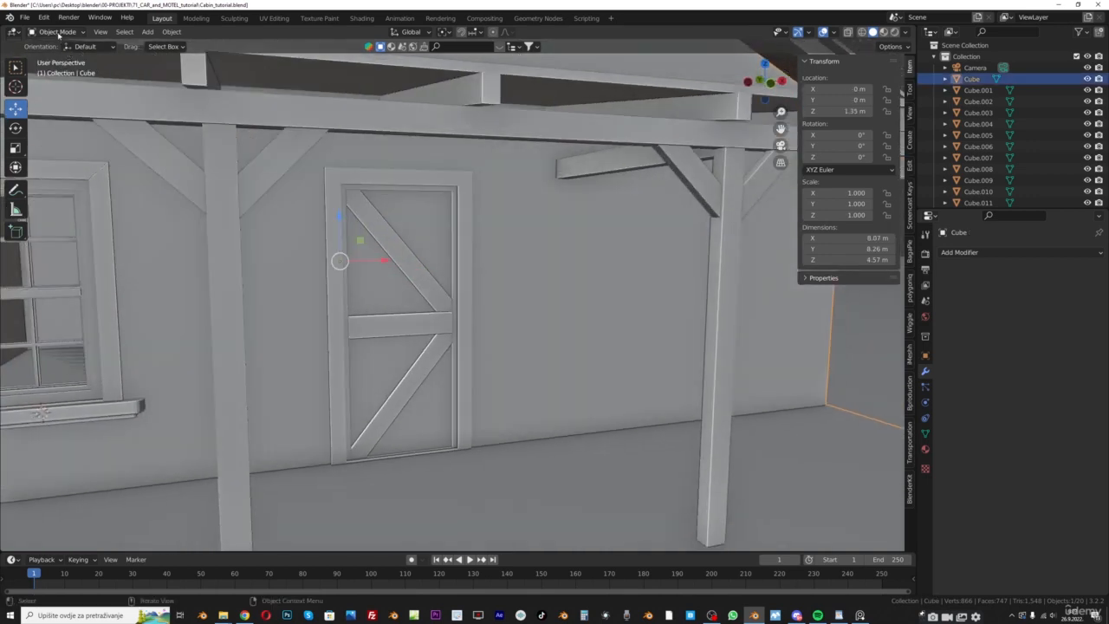
click(56, 32)
click(60, 58)
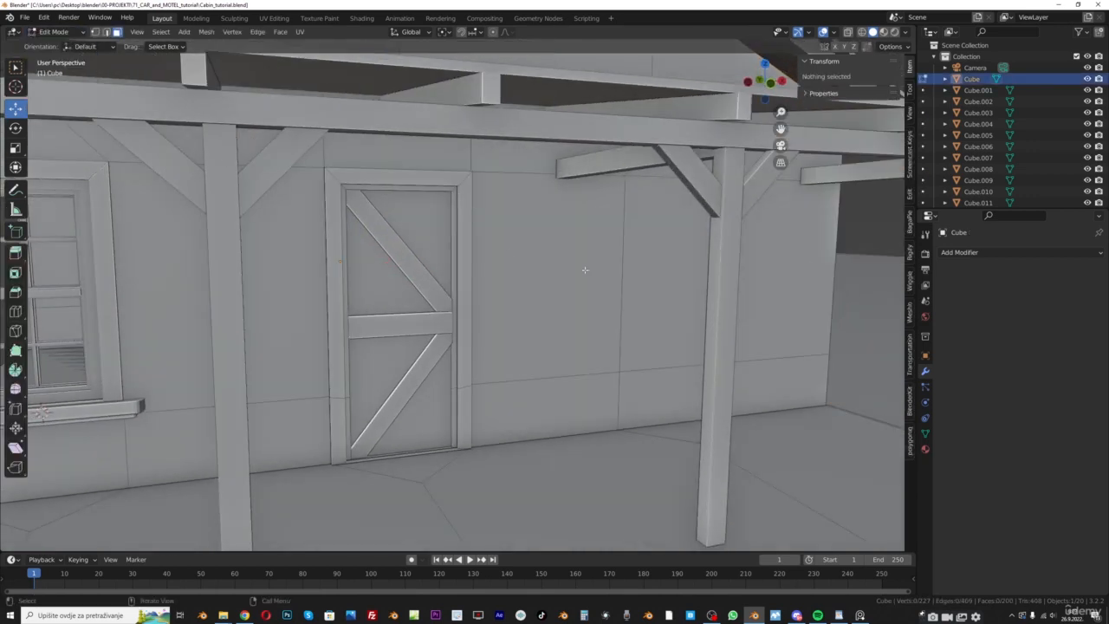
scroll(587, 271, down, 2)
scroll(595, 272, up, 2)
middle_drag(596, 272, 637, 270)
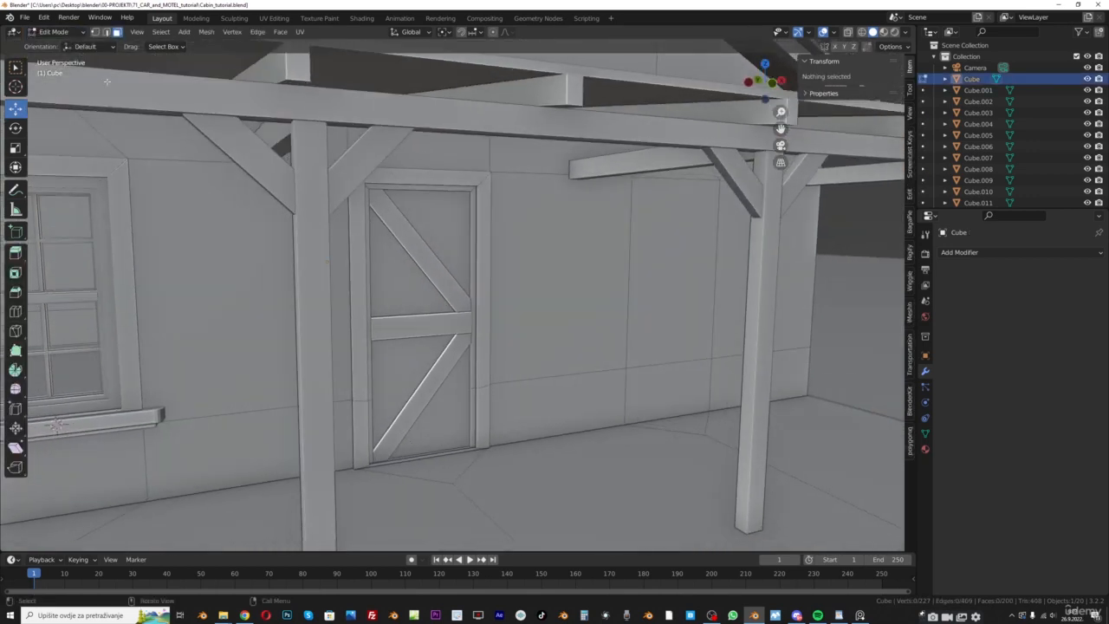
click(676, 257)
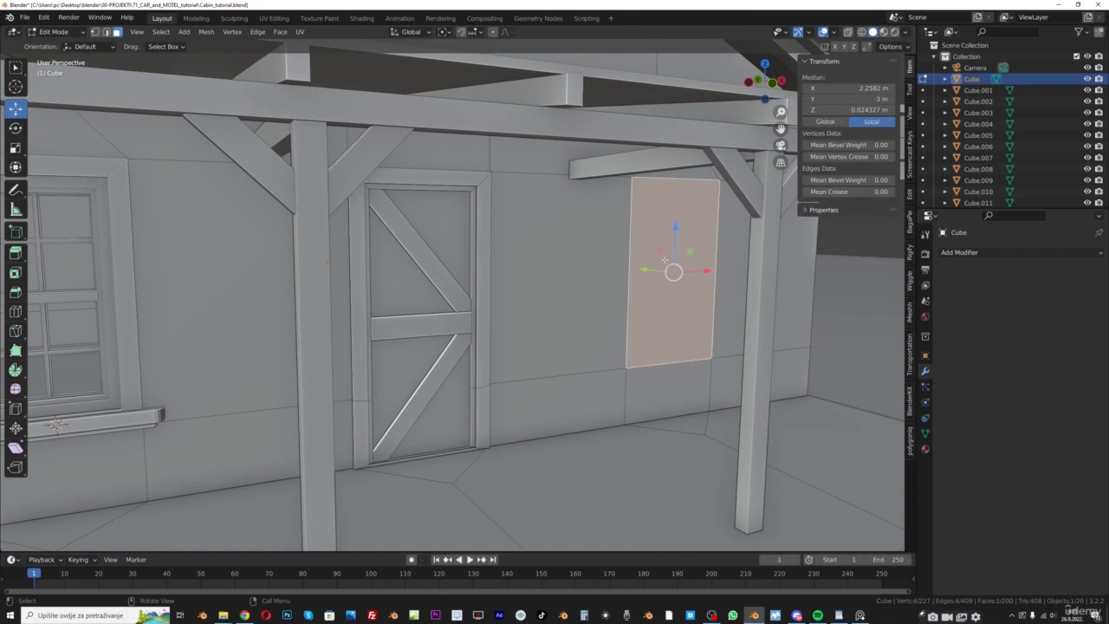
key(x)
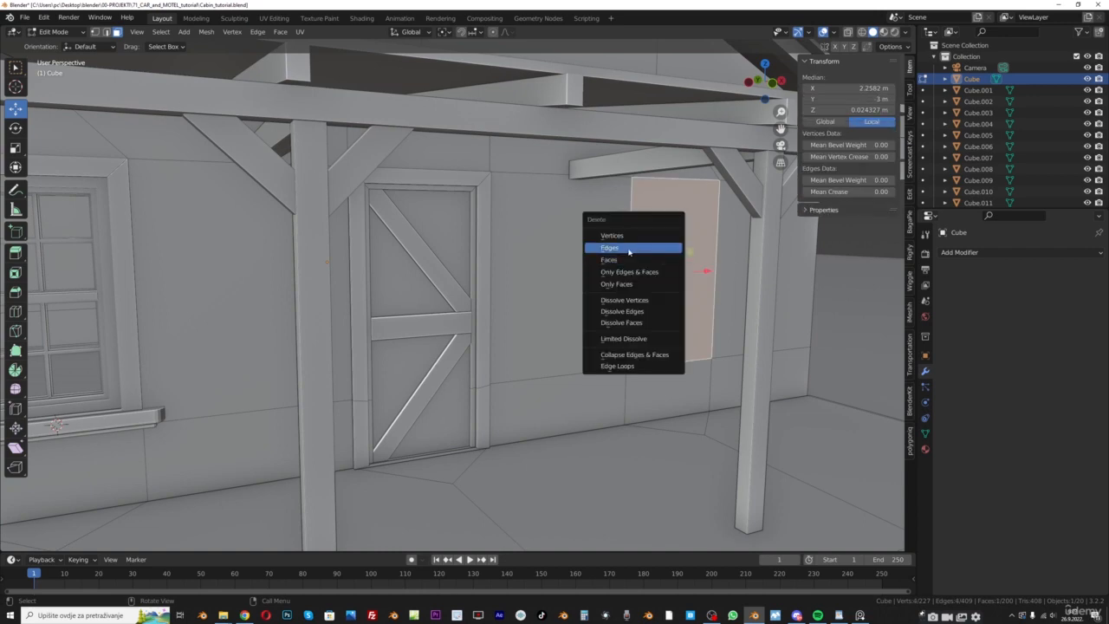
click(626, 260)
scroll(319, 258, down, 5)
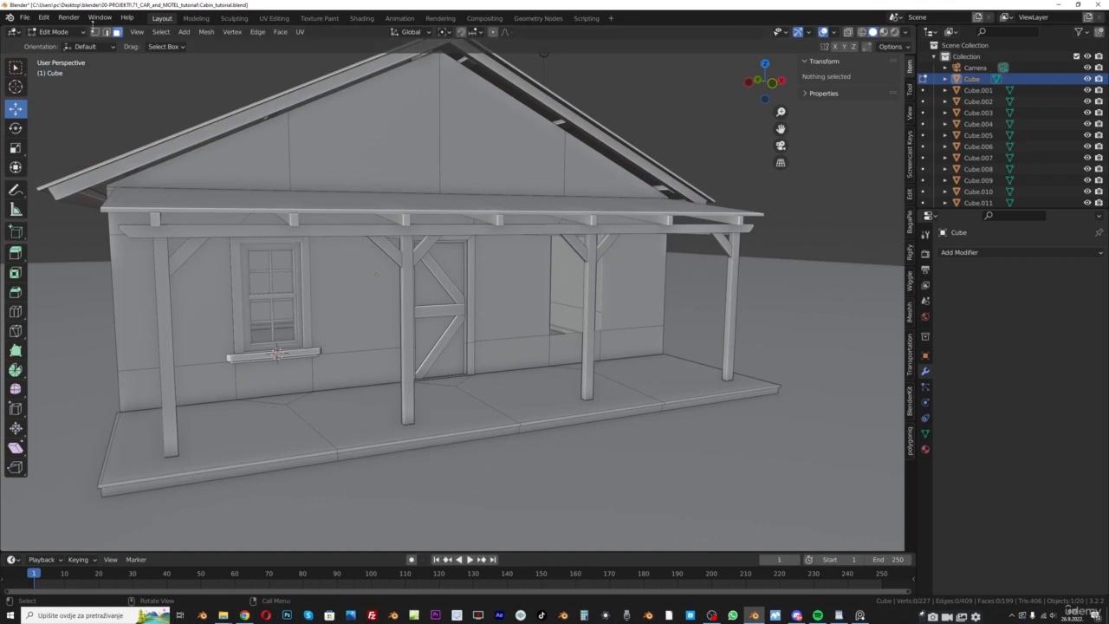
click(53, 31)
click(54, 41)
Duplicate the finished front window about 4.5 m along X into the empty opening beyond the door
click(271, 301)
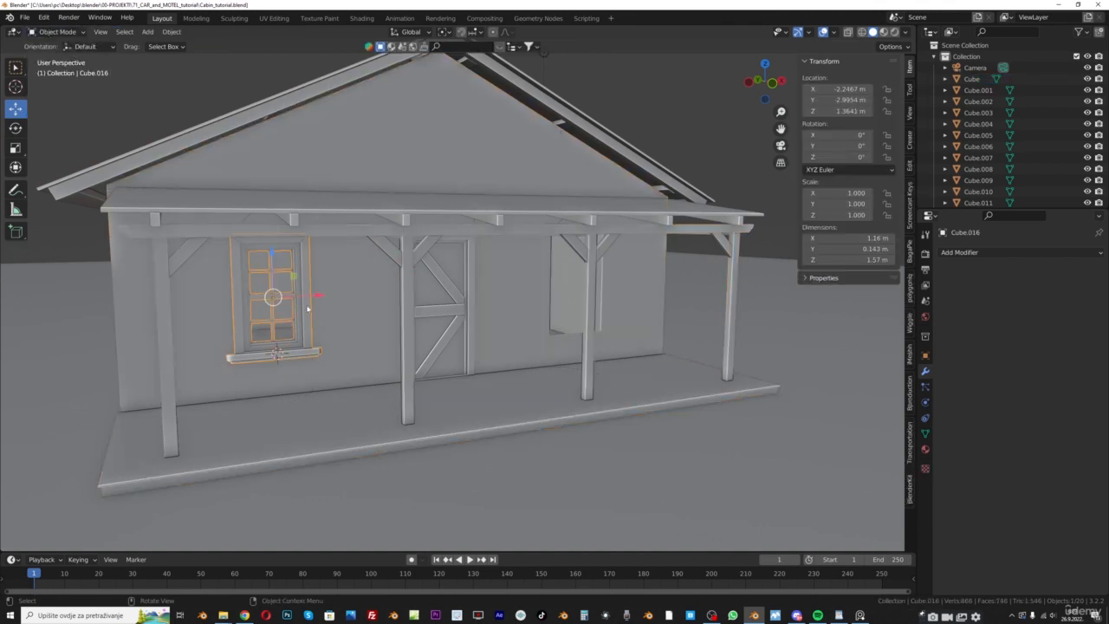
scroll(307, 309, up, 3)
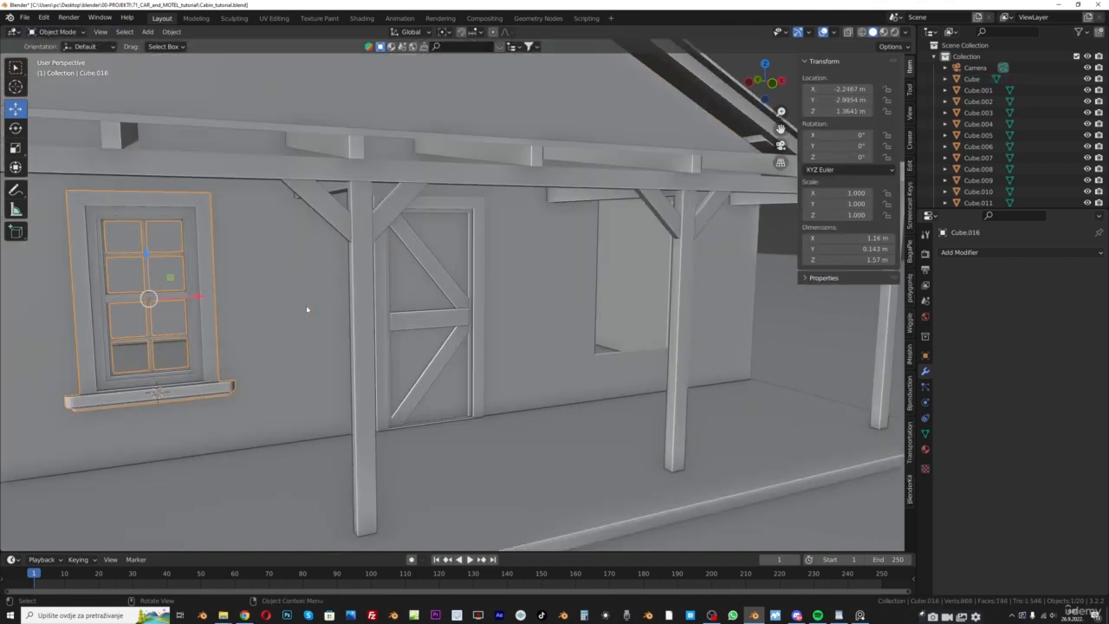
scroll(306, 308, down, 3)
key(shift+d)
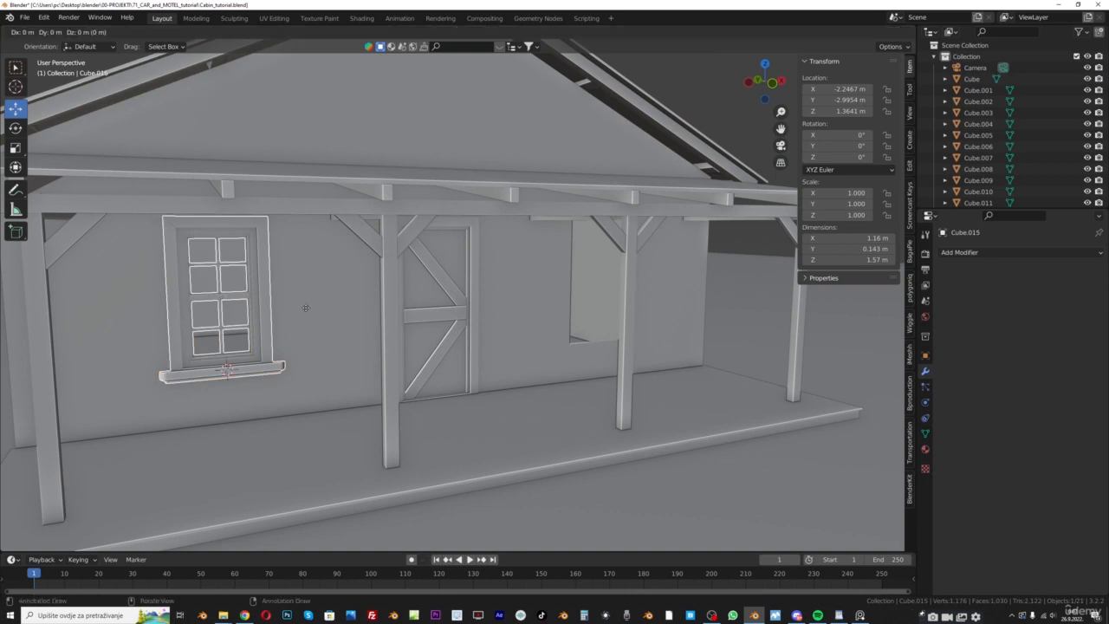
key(x)
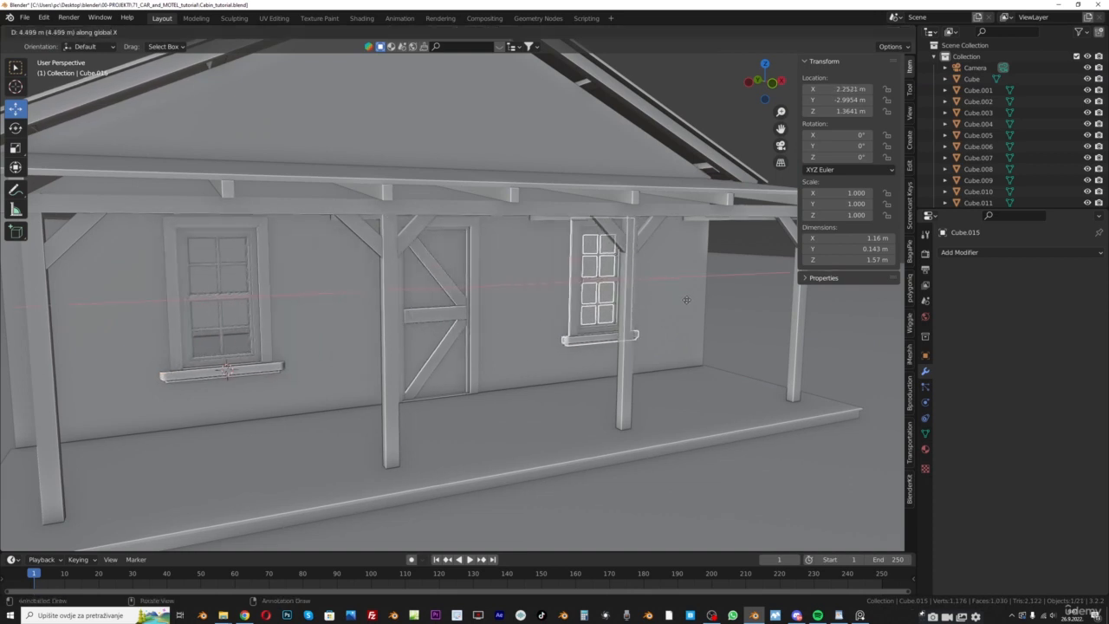
click(686, 303)
scroll(498, 215, down, 5)
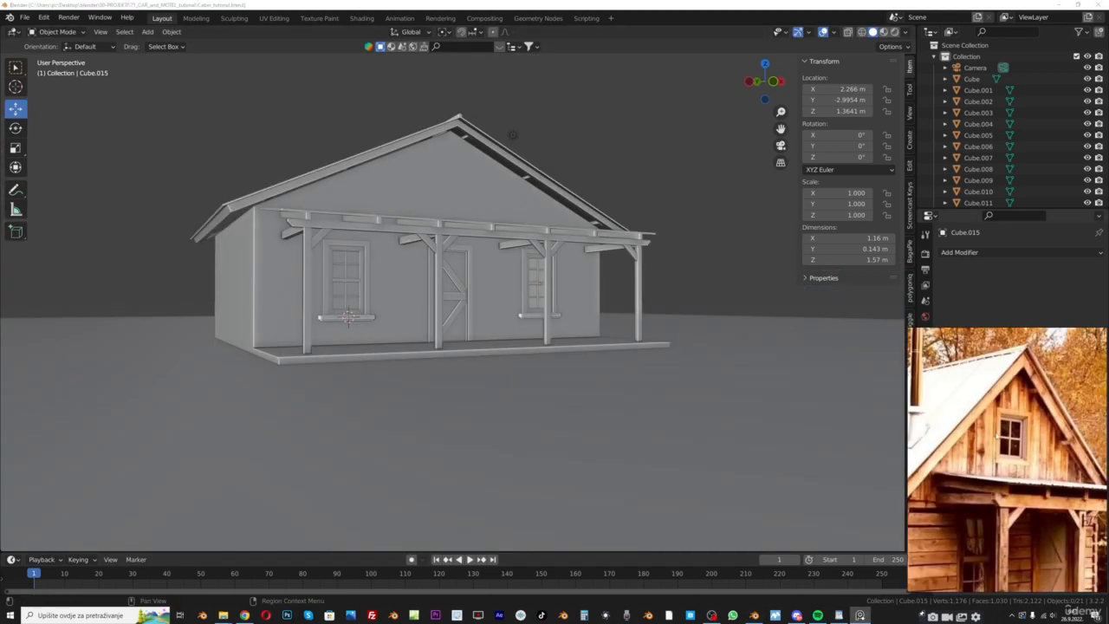
scroll(688, 255, up, 5)
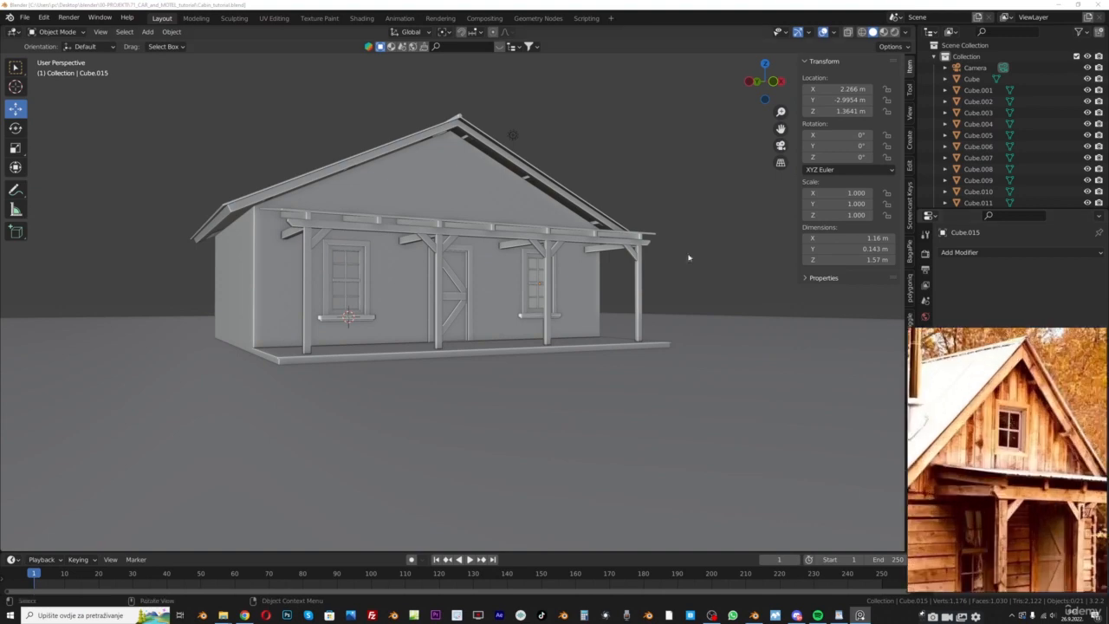
Open the main cabin wall mesh in Edit Mode from the front view, with edge selection active
click(450, 135)
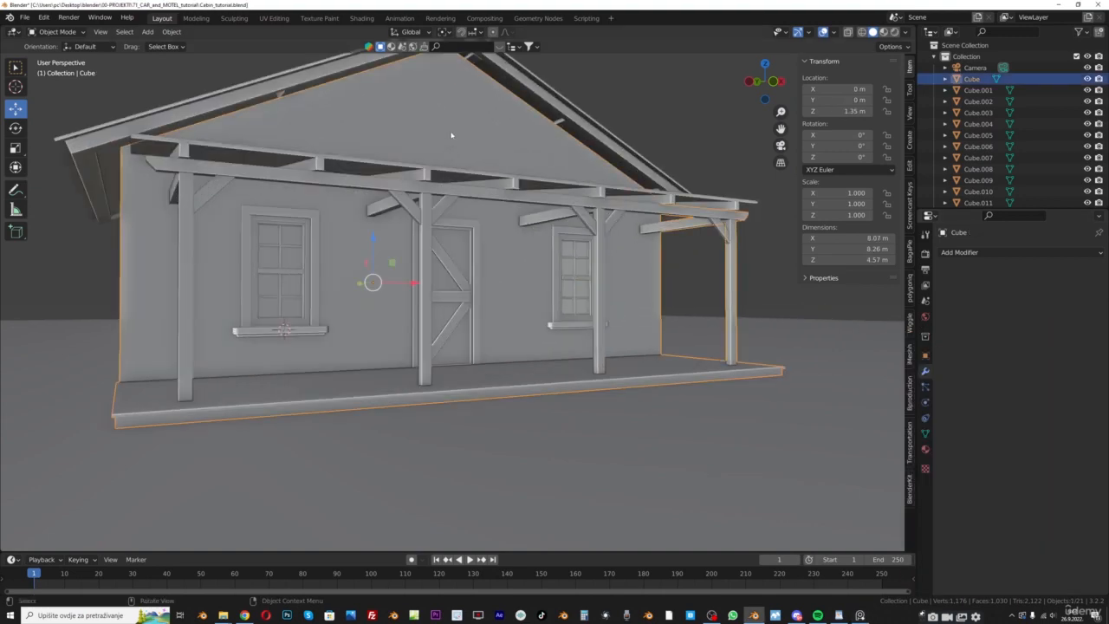
key(KP_1)
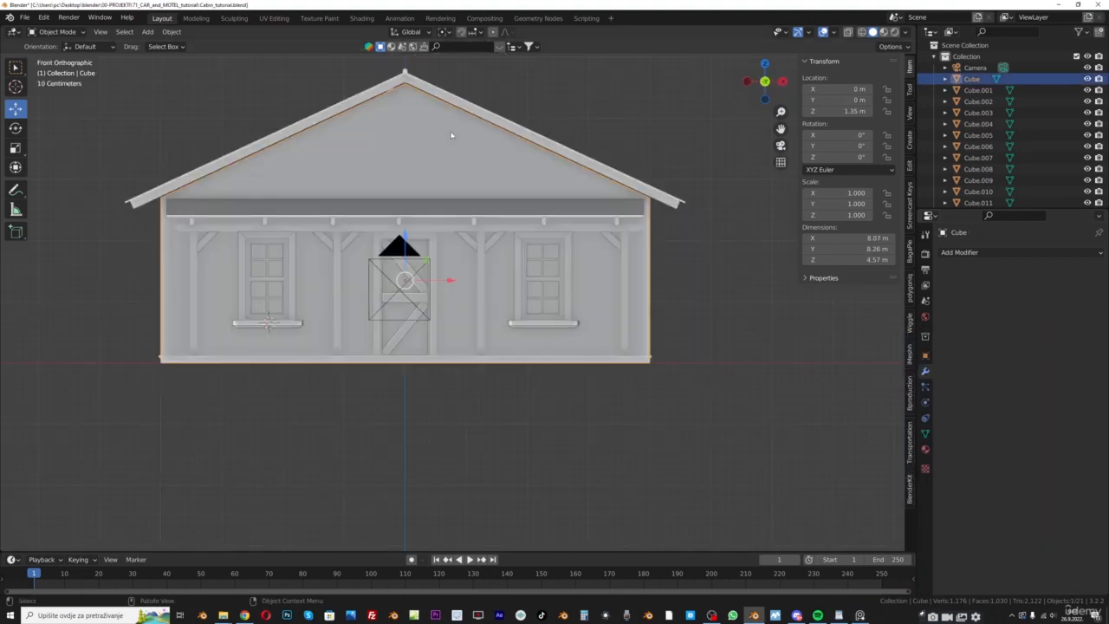
scroll(451, 135, up, 1)
drag(782, 129, 824, 249)
scroll(738, 272, up, 1)
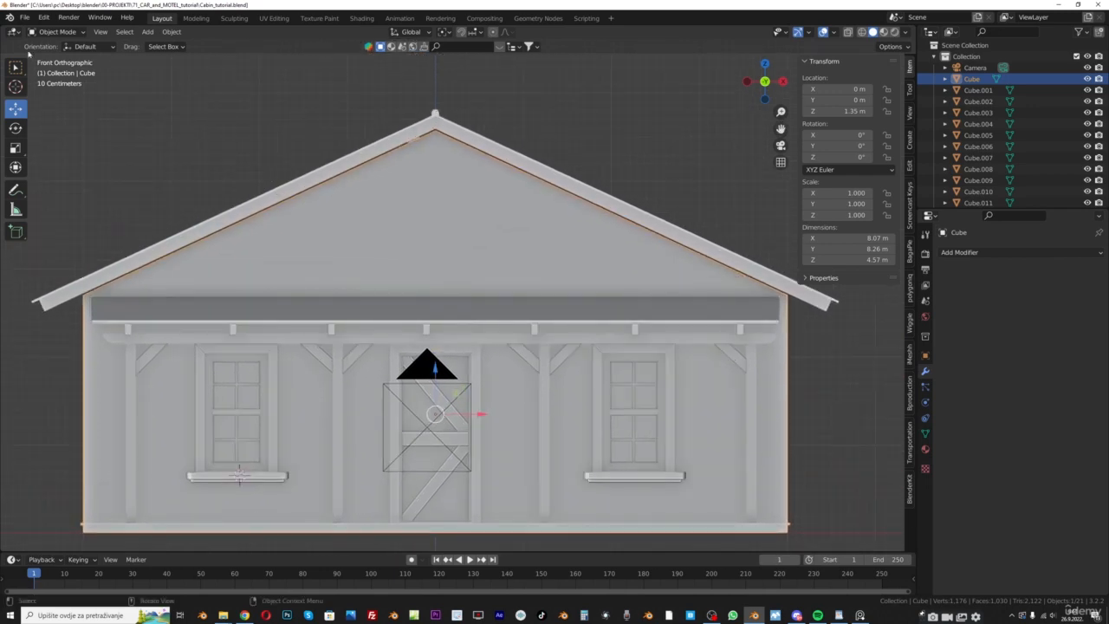
click(53, 32)
click(53, 43)
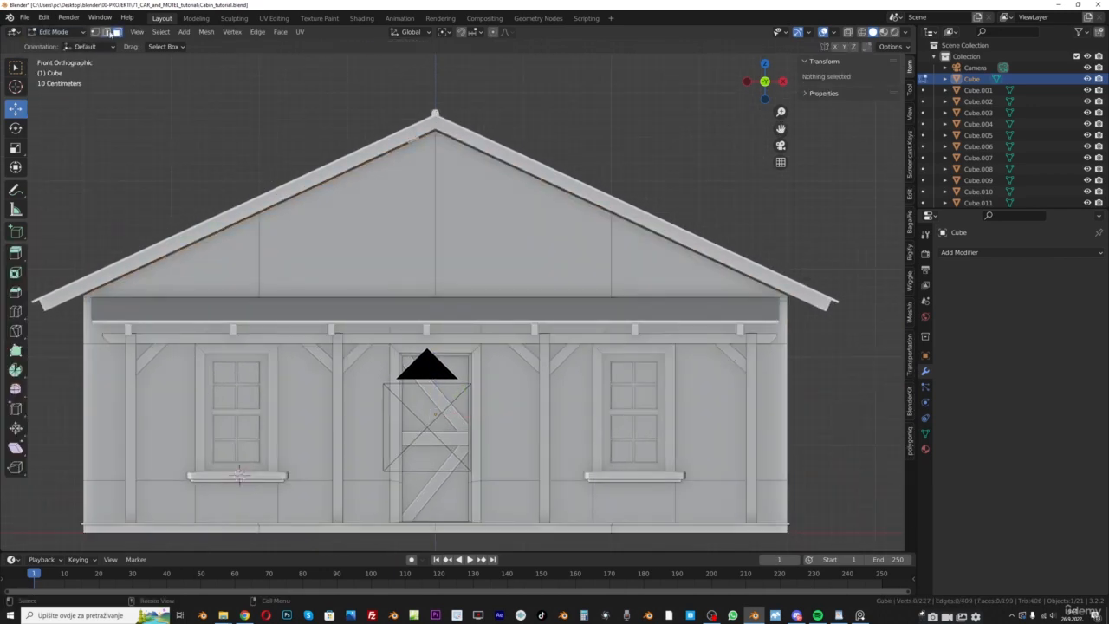
click(107, 32)
drag(780, 129, 809, 137)
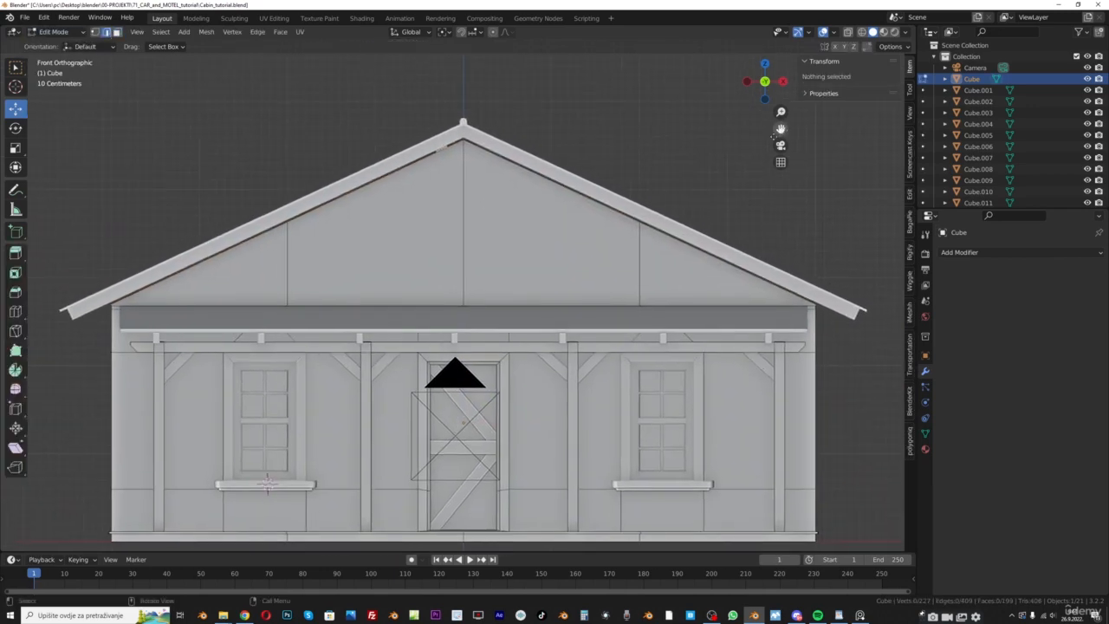
Try to bevel the vertical centre edge of the front gable into a narrow strip, and undo it
click(462, 229)
scroll(462, 221, up, 1)
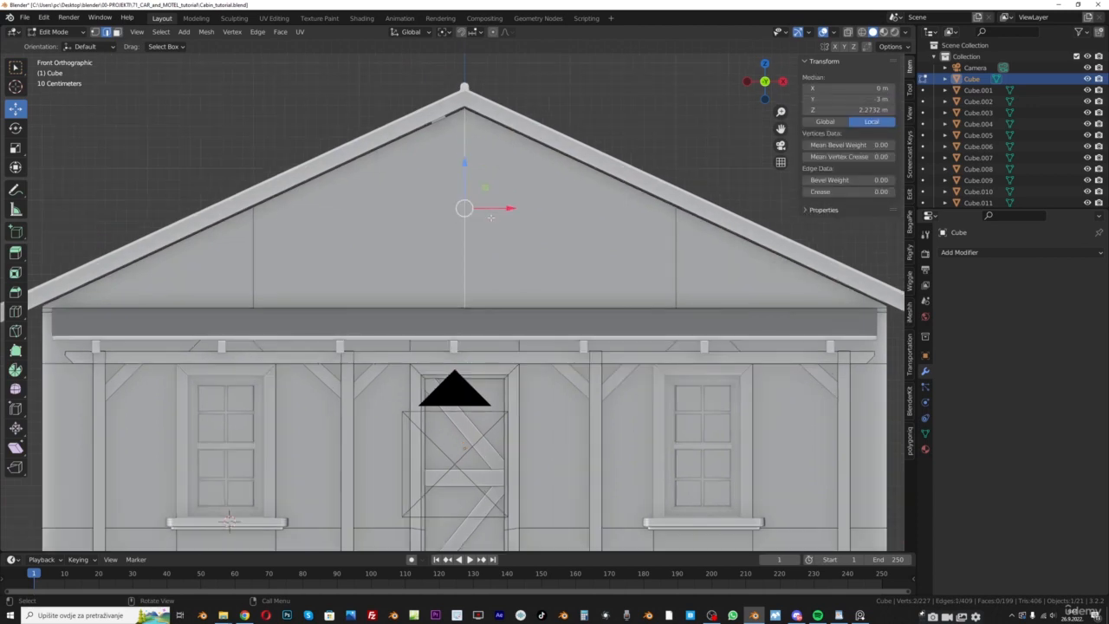
key(ctrl+b)
click(568, 203)
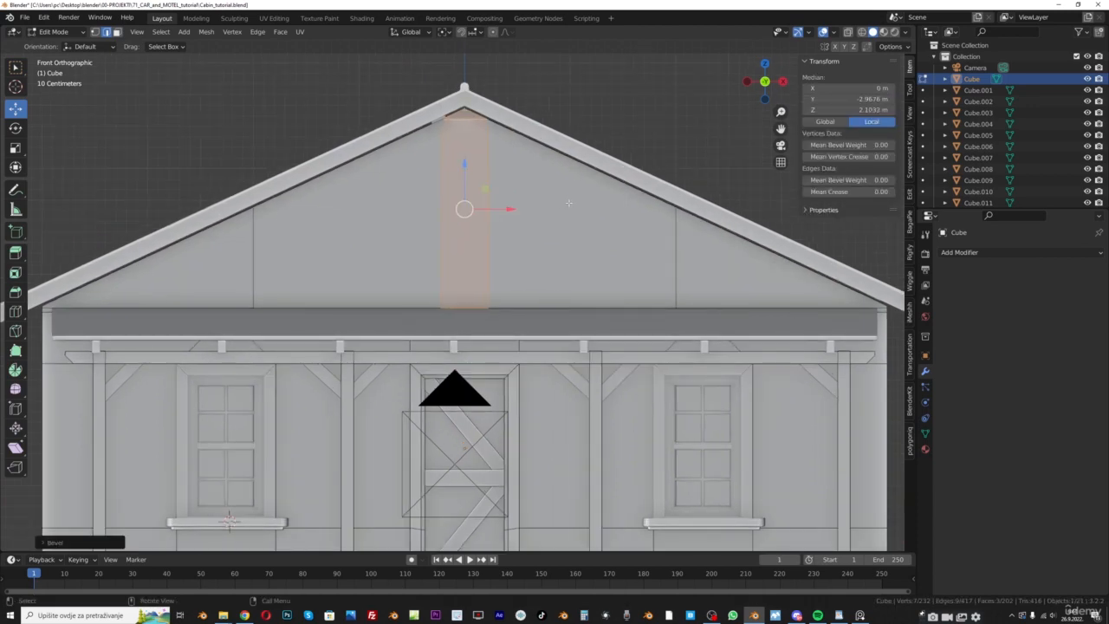
middle_drag(521, 195, 464, 199)
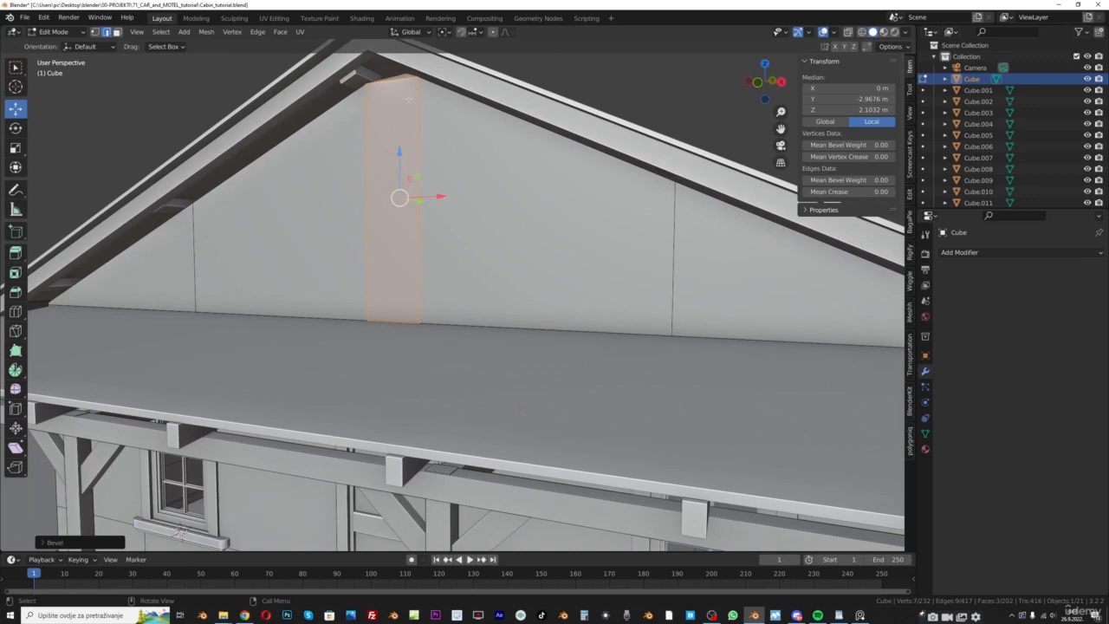
key(alt+a)
scroll(485, 130, down, 5)
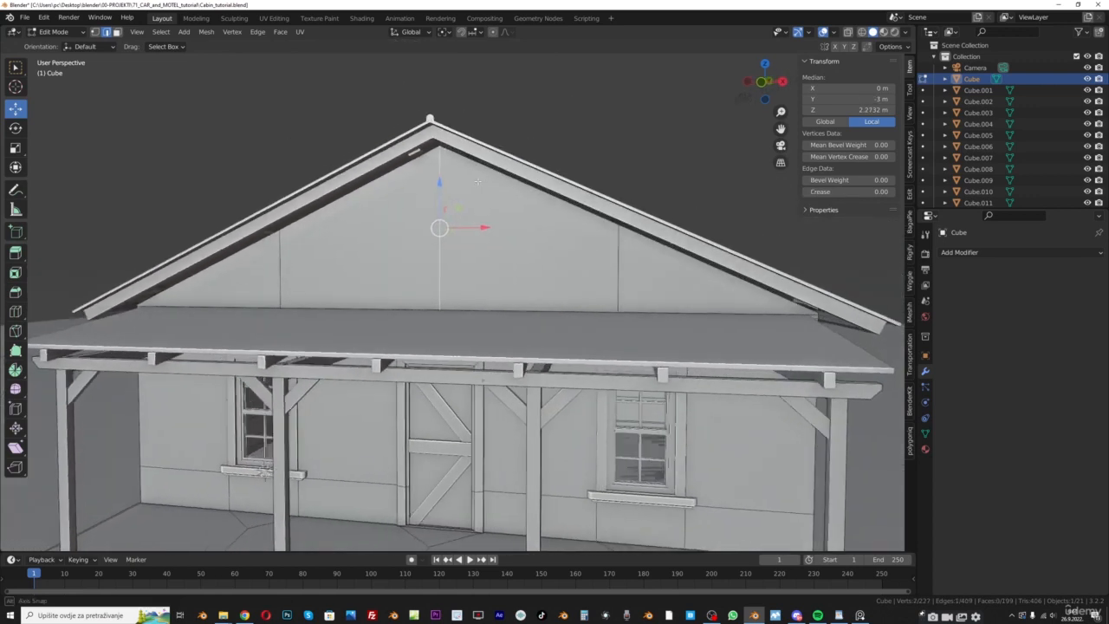
key(KP_1)
scroll(467, 164, up, 2)
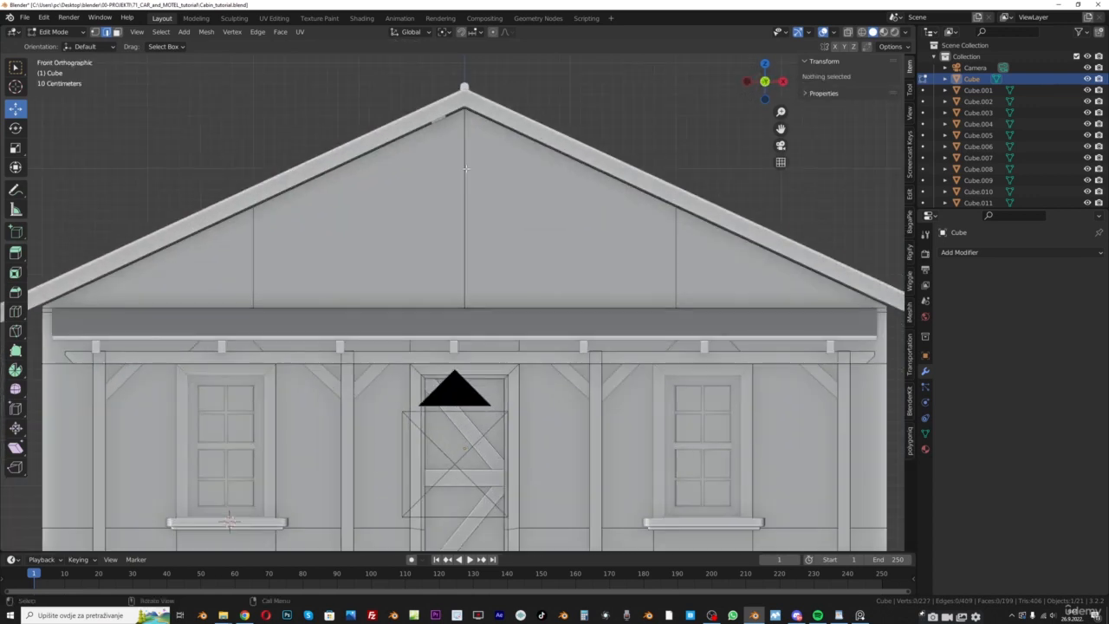
Add two vertical loop cuts close to the gable's centre edge, one on each side of it at matching distances
key(ctrl+r)
click(445, 129)
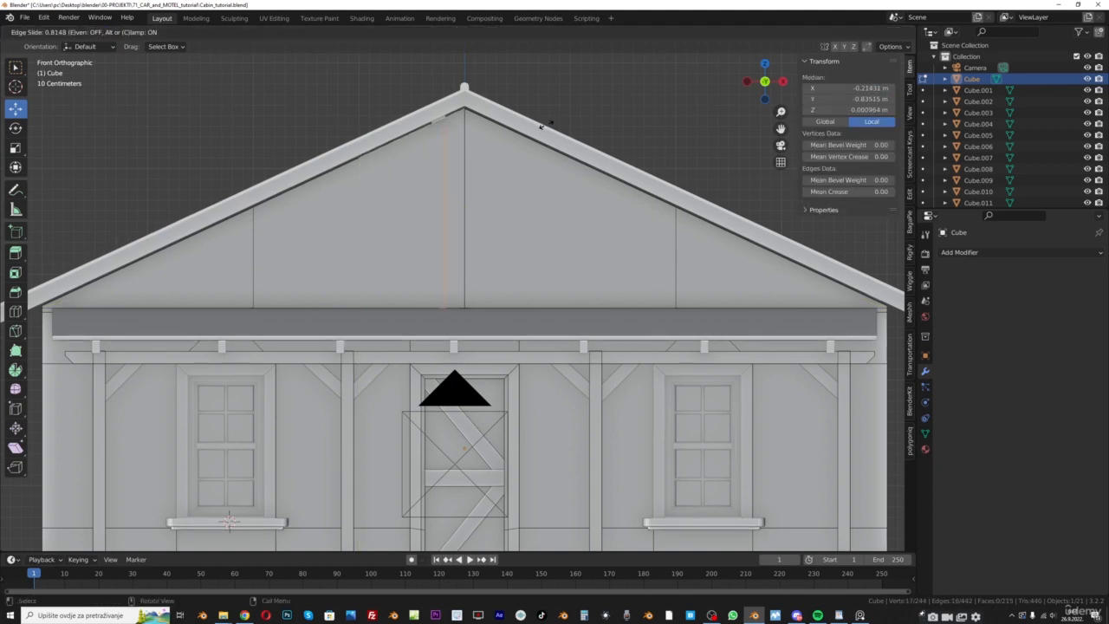
click(537, 127)
key(ctrl+r)
click(497, 139)
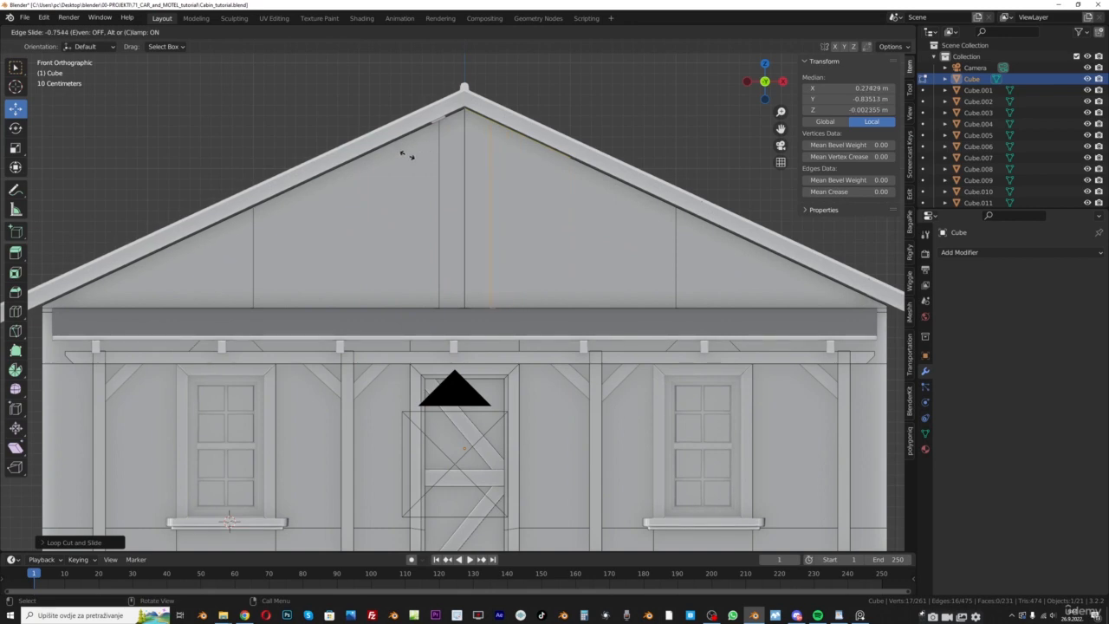
click(401, 191)
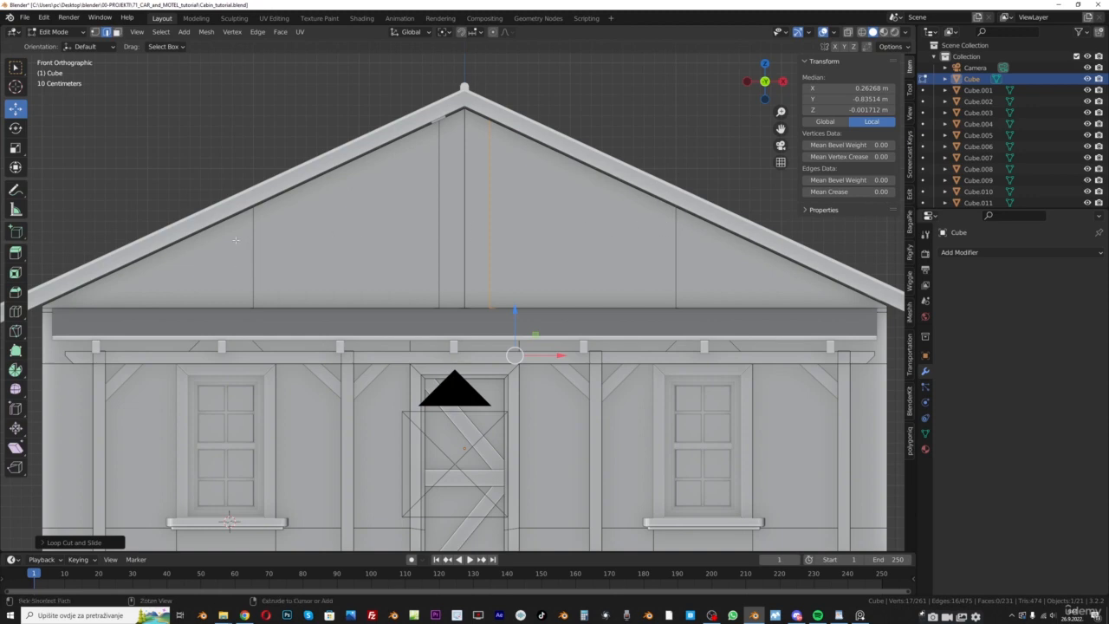
Try to add a loop cut across the front gable and flatten it with a Z scale of 0, and undo both
key(ctrl+r)
scroll(130, 269, down, 1)
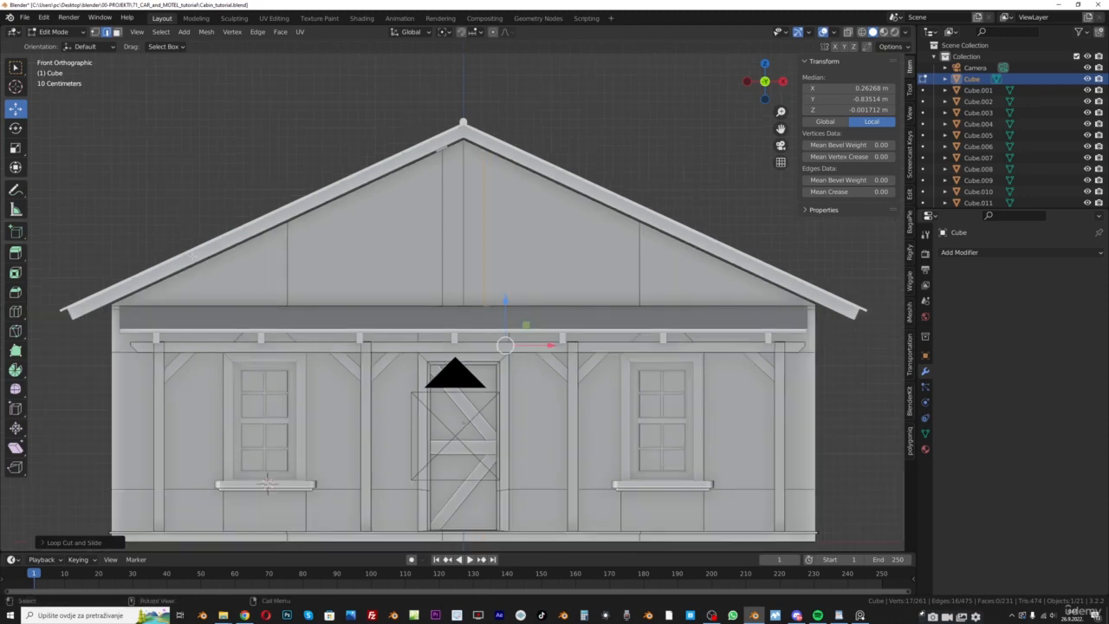
click(456, 220)
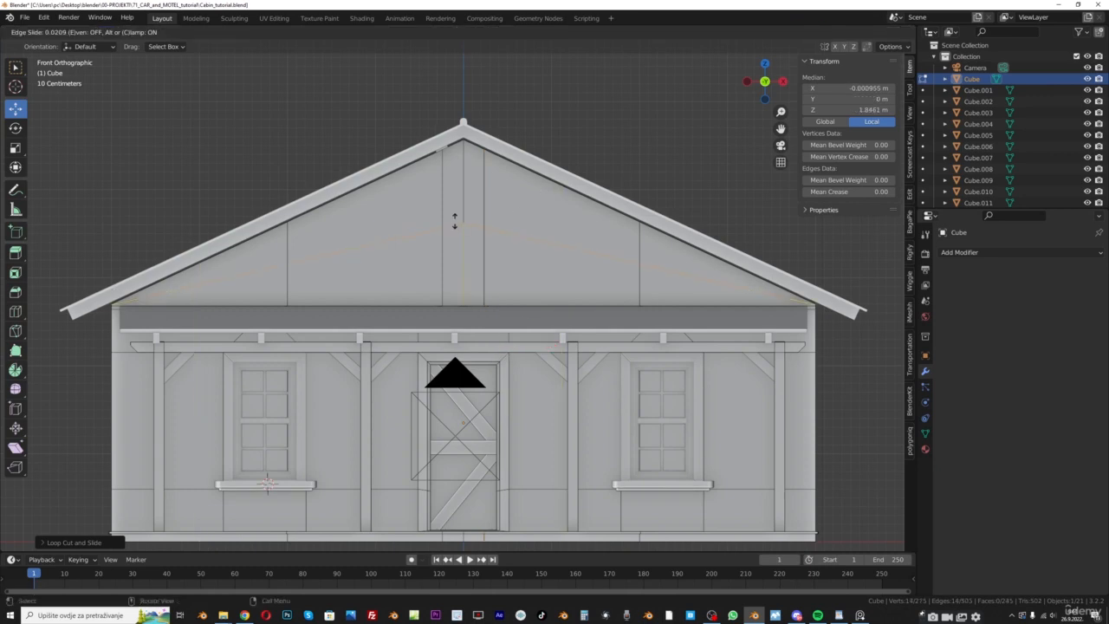
right_click(453, 222)
key(s)
key(z)
key(0)
key(Return)
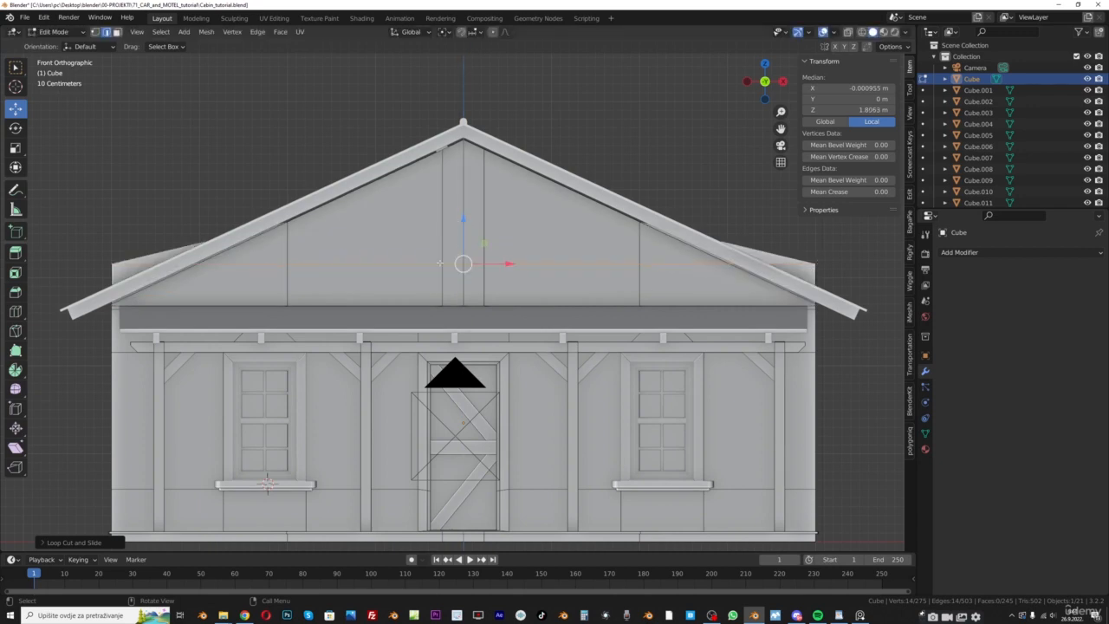
key(ctrl+z)
key(ctrl+z)
scroll(432, 278, up, 1)
scroll(426, 272, down, 1)
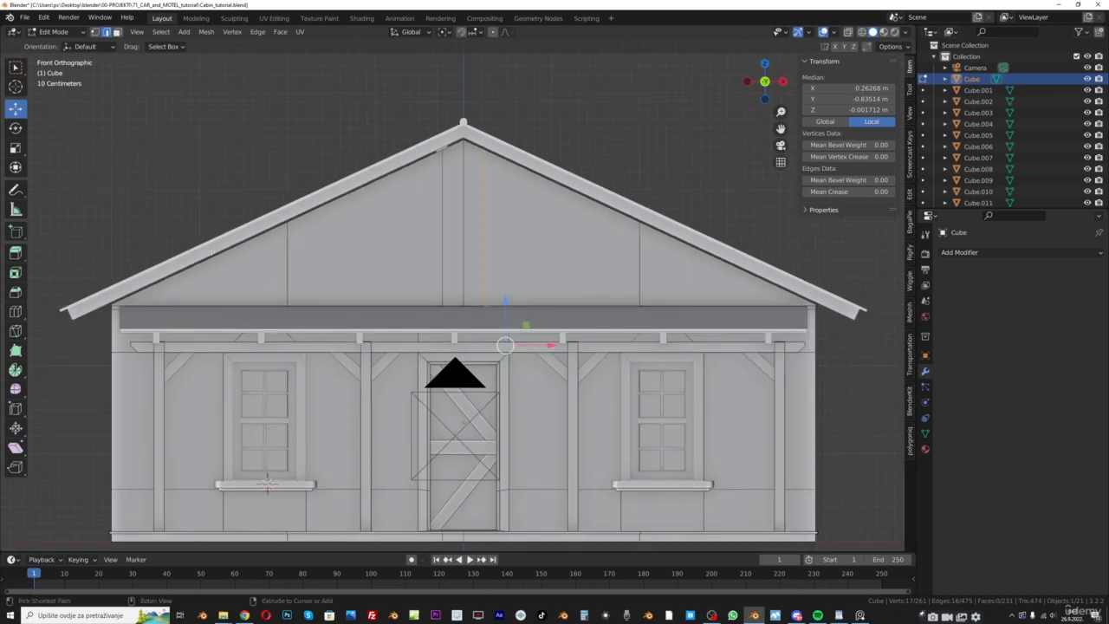
key(ctrl+r)
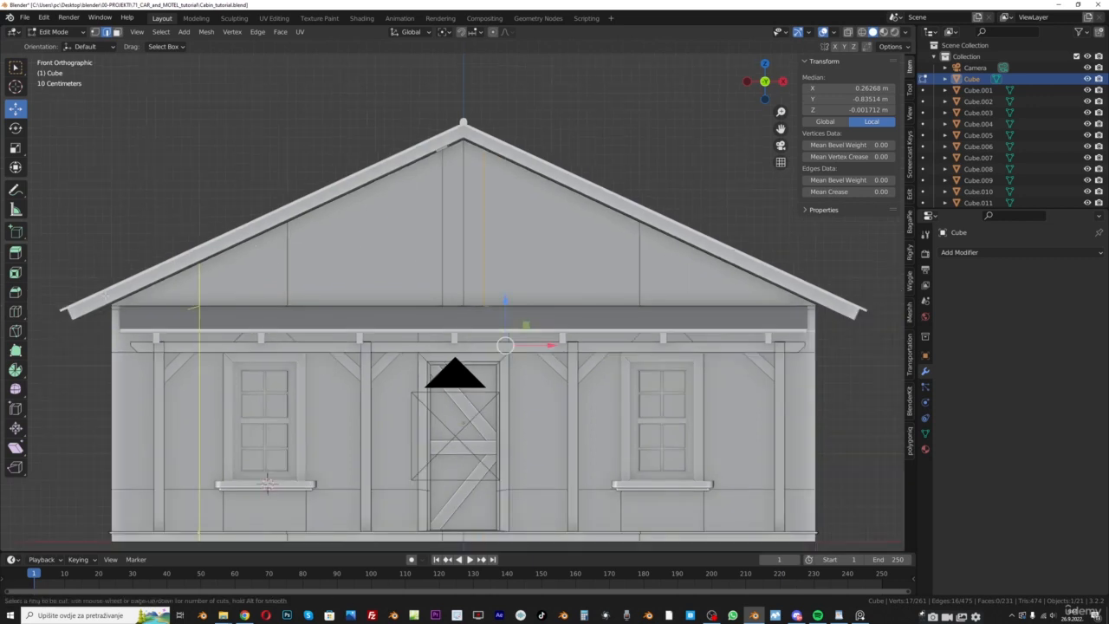
click(105, 300)
click(104, 300)
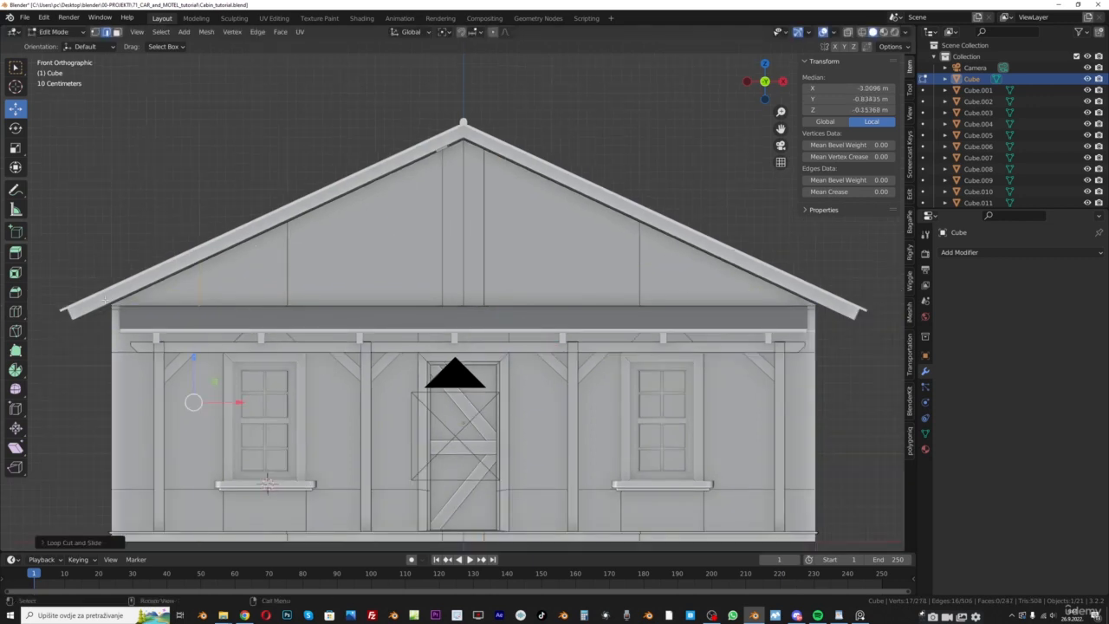
key(ctrl+z)
Try a loop cut across the gable from eave to eave, check it at the wall corner, and undo it
key(ctrl+r)
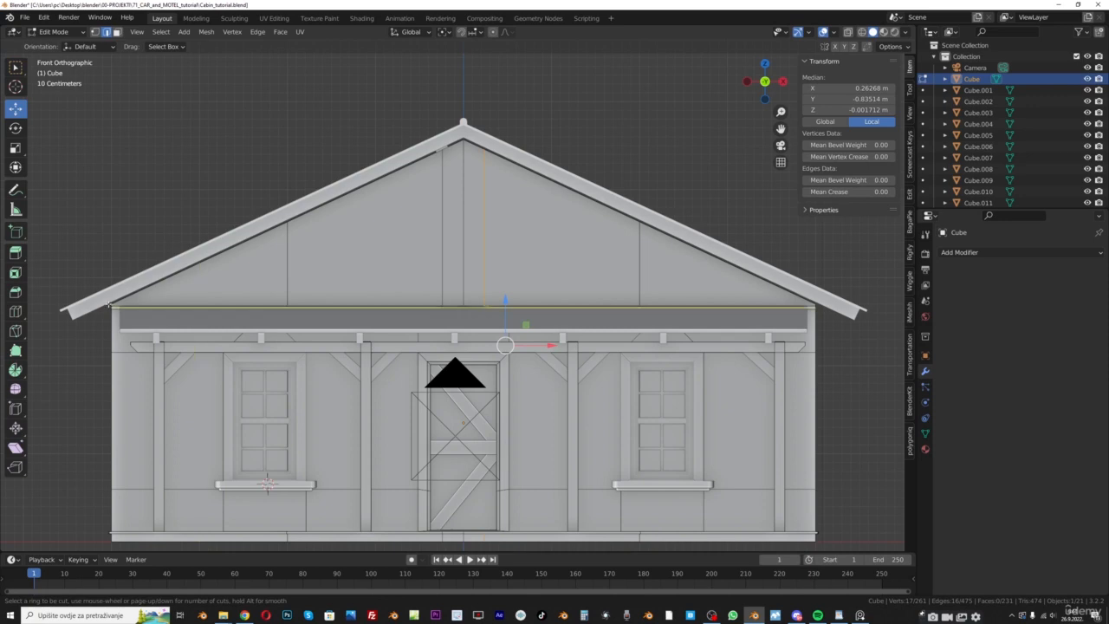
click(109, 300)
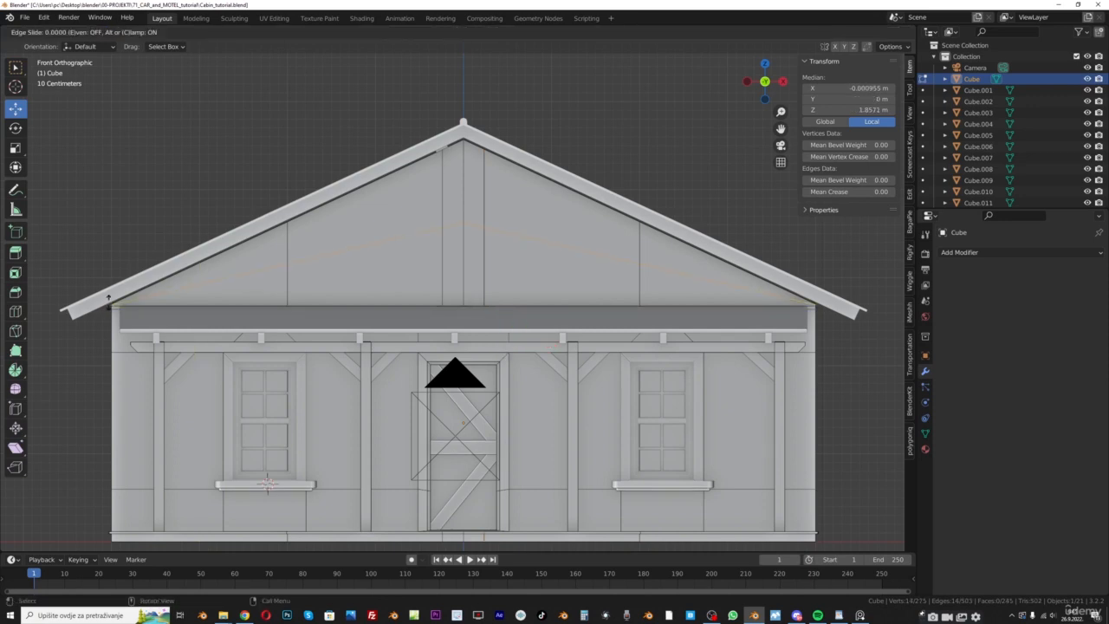
click(108, 301)
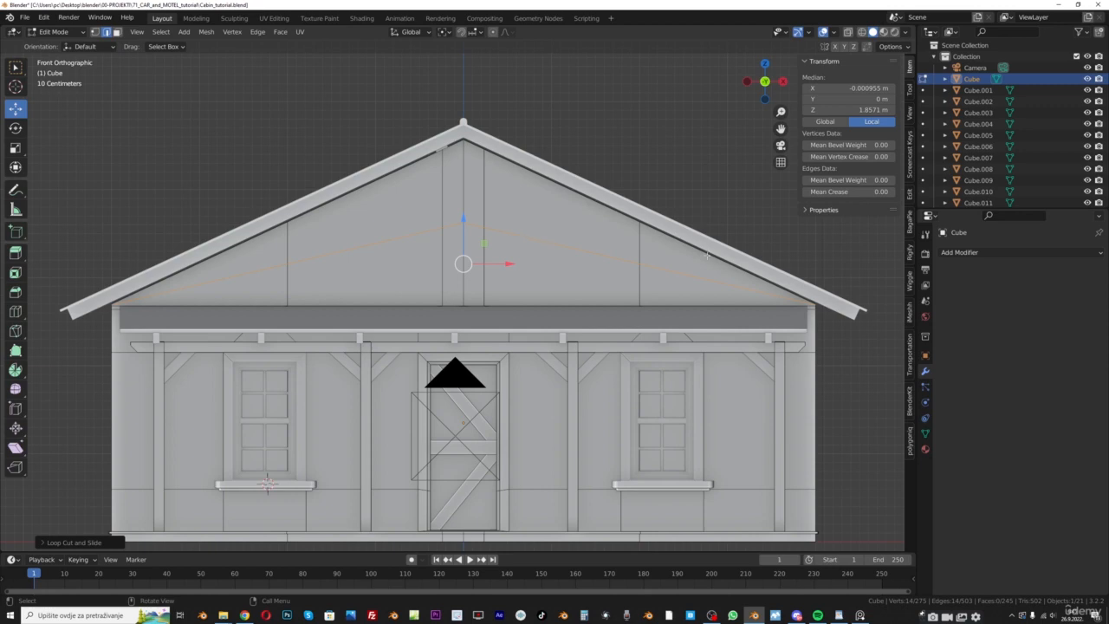
scroll(115, 341, up, 1)
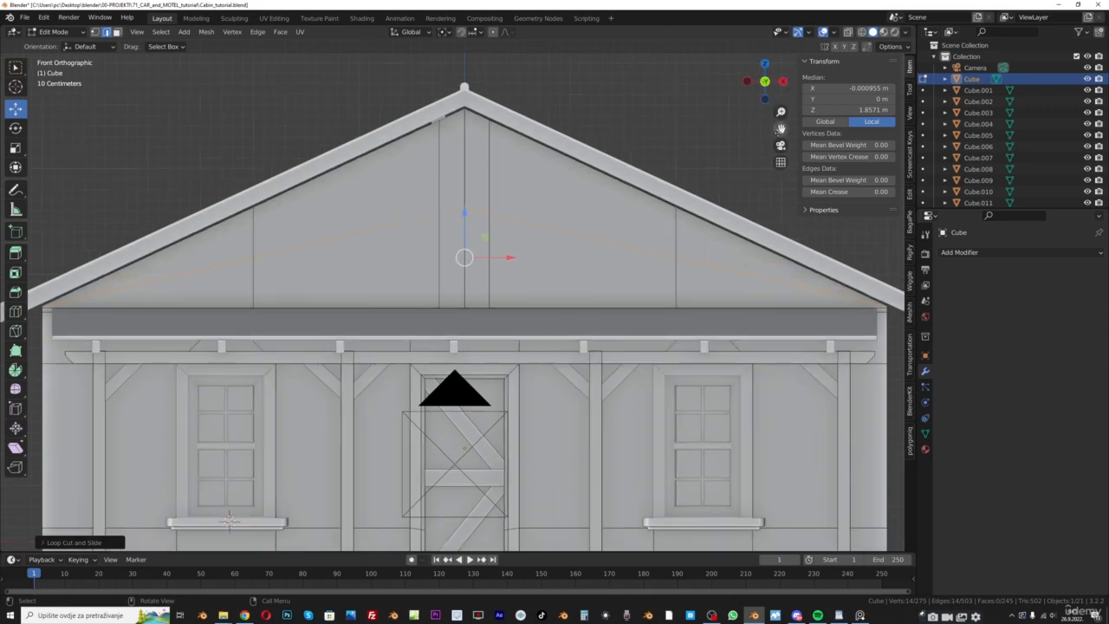
drag(777, 129, 939, 86)
scroll(148, 265, up, 1)
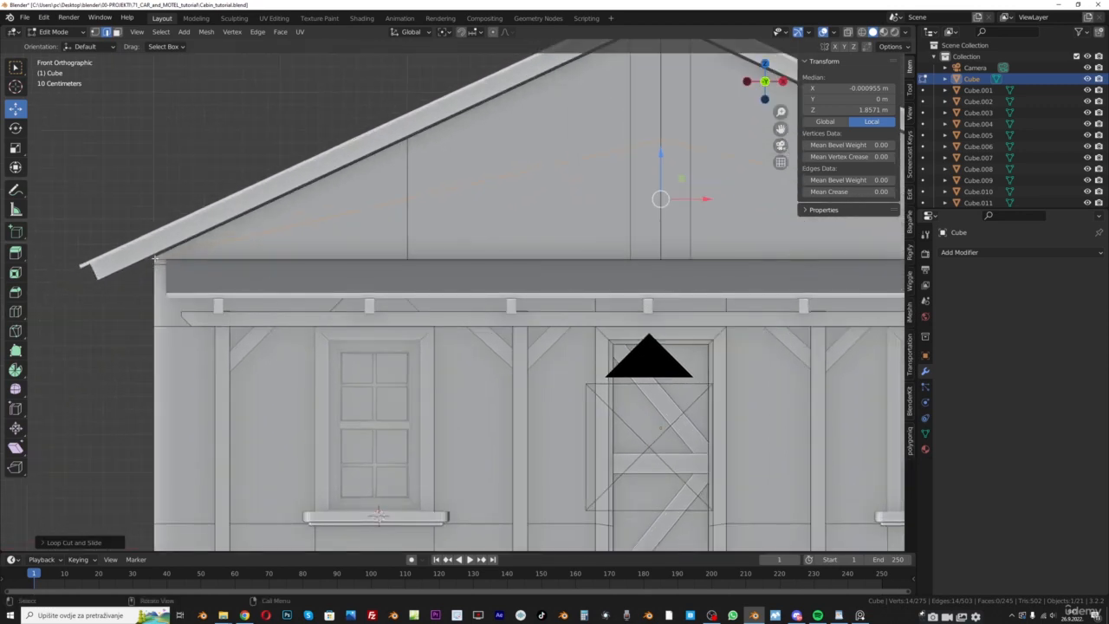
drag(781, 129, 689, 169)
scroll(689, 168, down, 1)
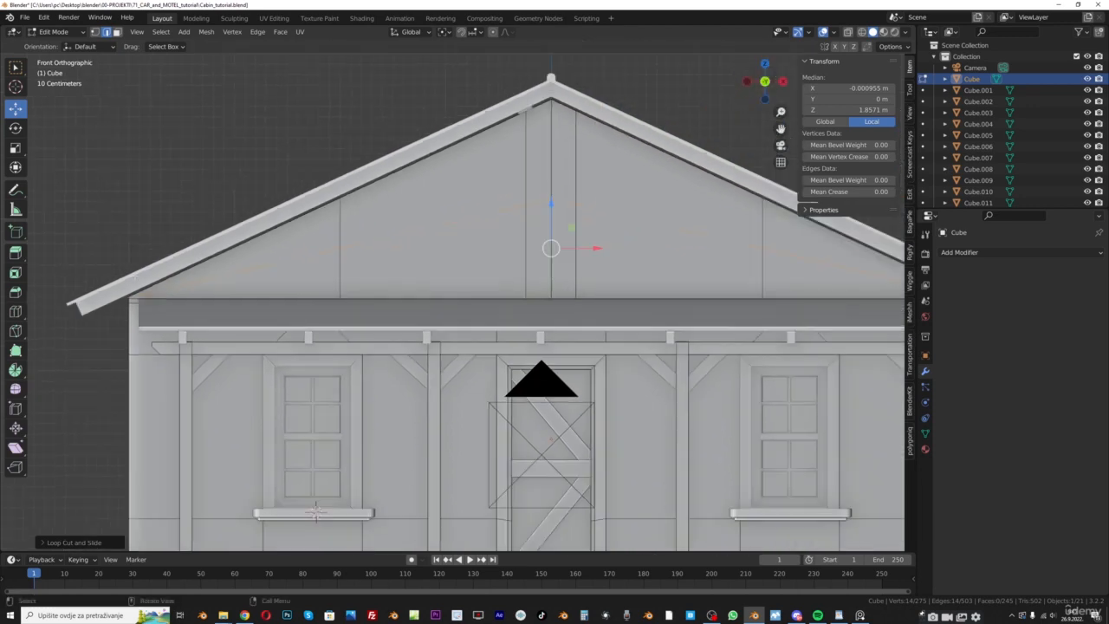
key(ctrl+z)
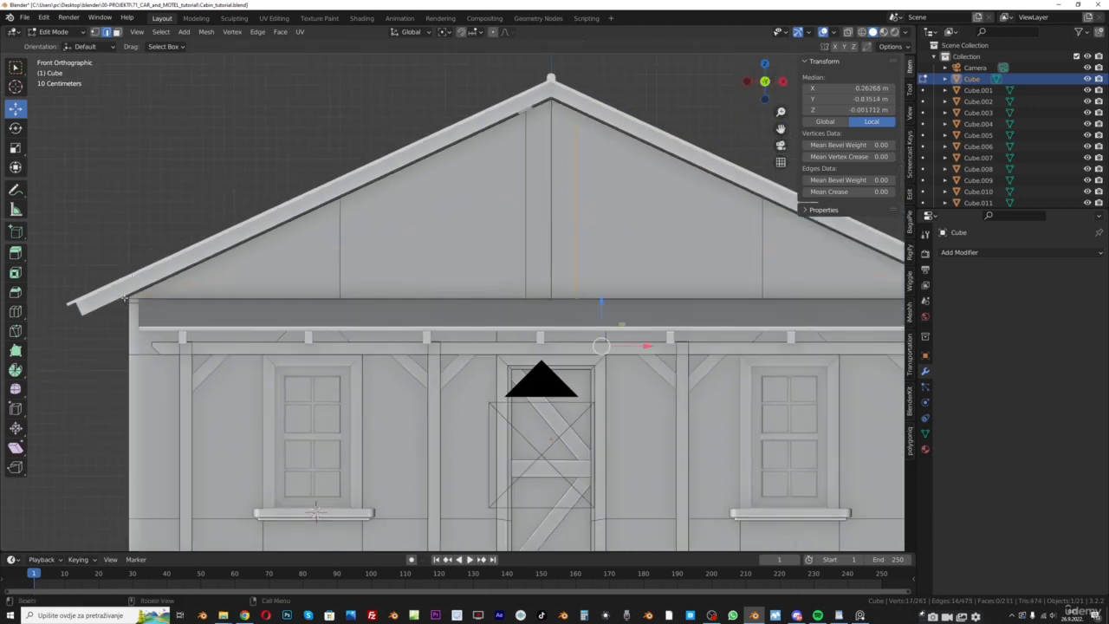
Add a loop cut from eave to eave across the front gable, left centred without sliding
key(ctrl+r)
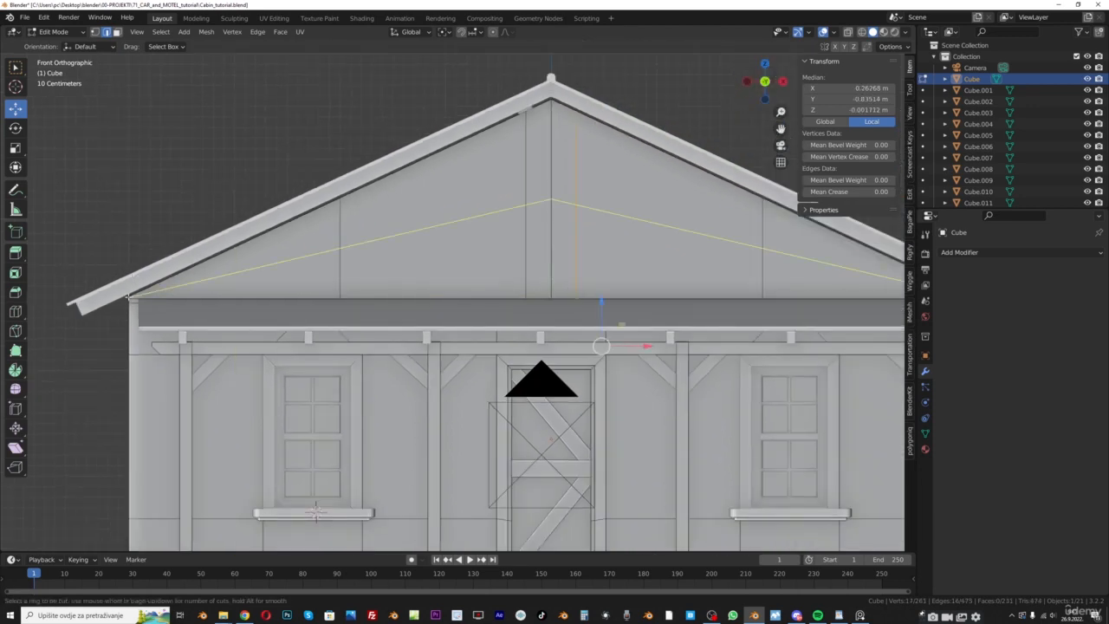
click(129, 296)
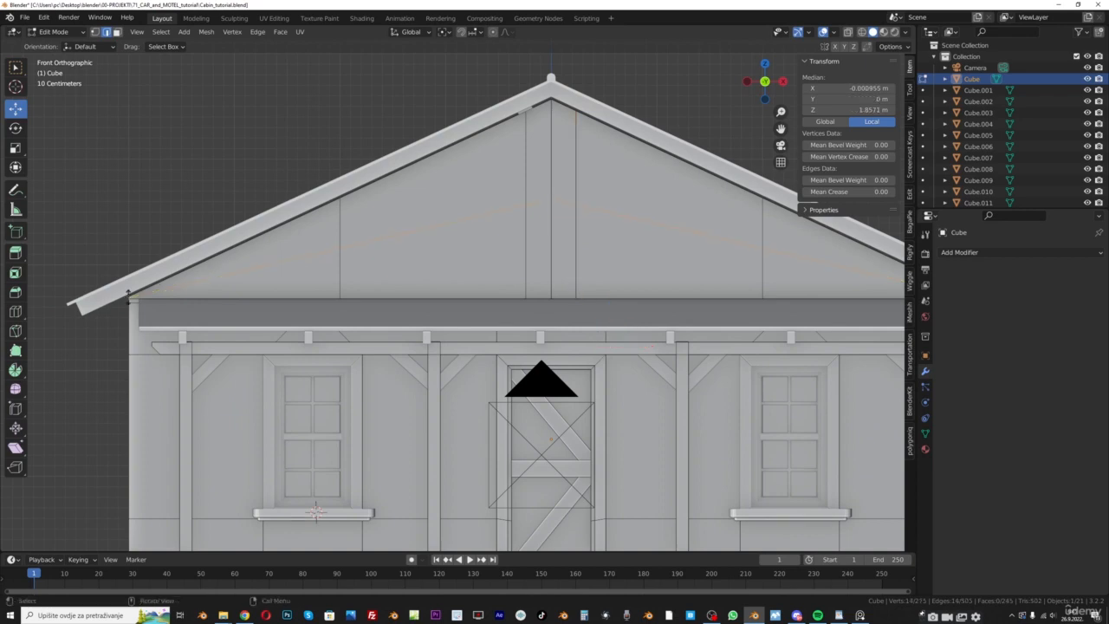
right_click(129, 292)
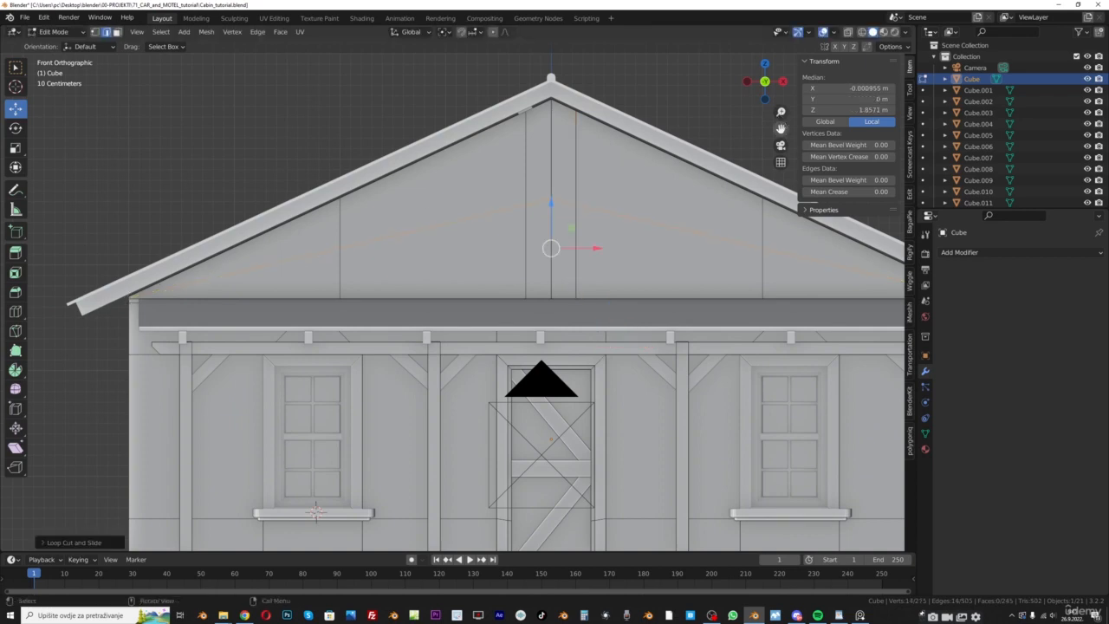
Flatten the two centre edges of the new loop cut to one height with a Z scale of 0
drag(781, 128, 689, 146)
scroll(466, 231, up, 1)
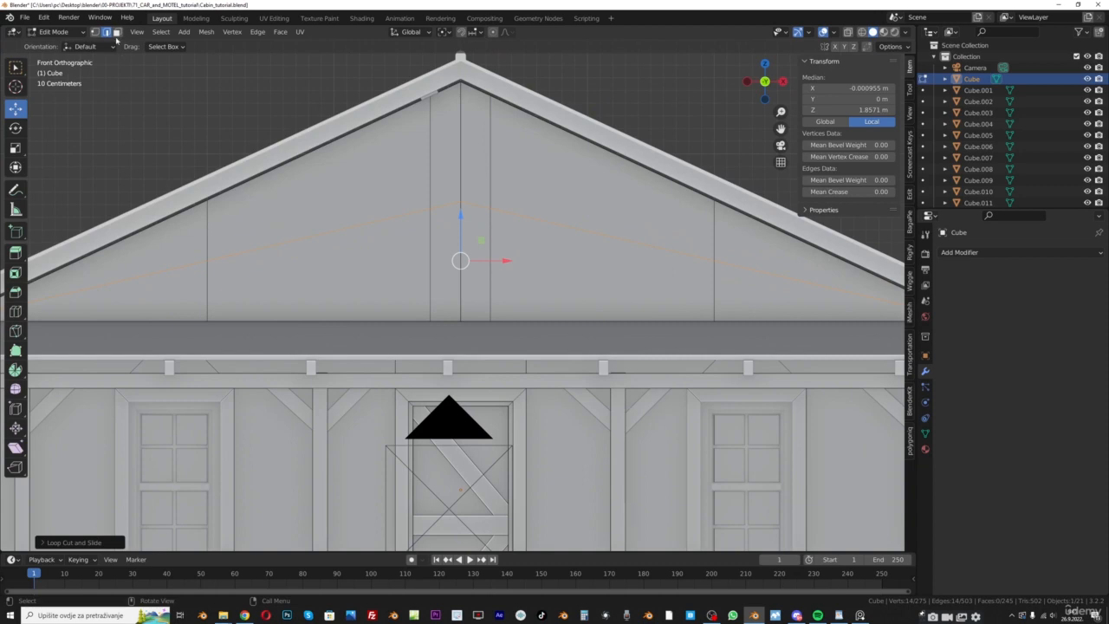
click(448, 206)
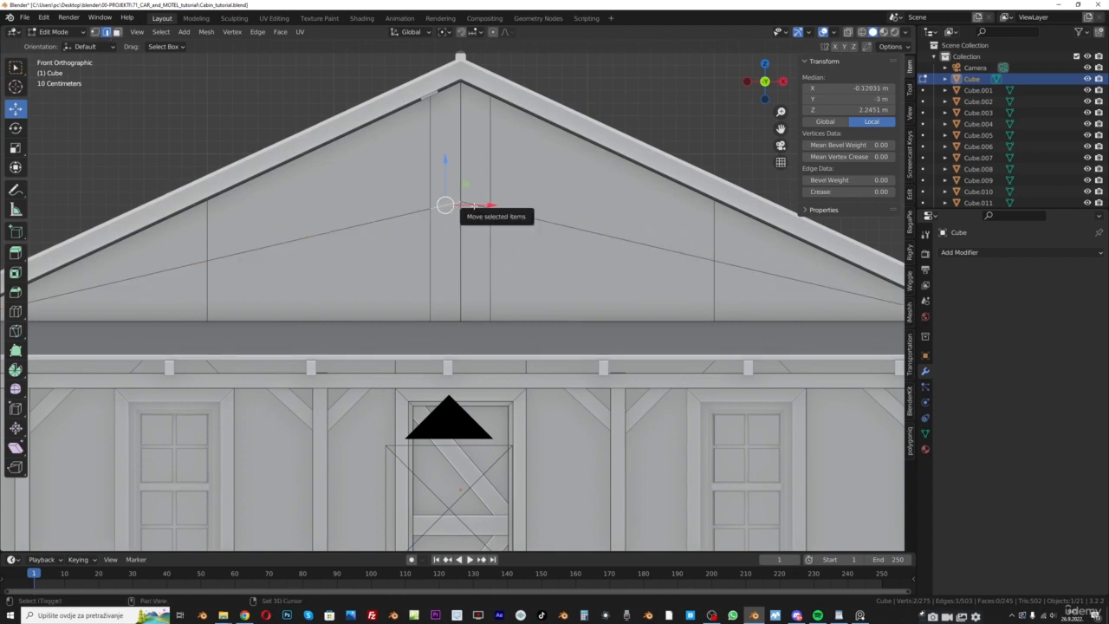
shift+click(488, 210)
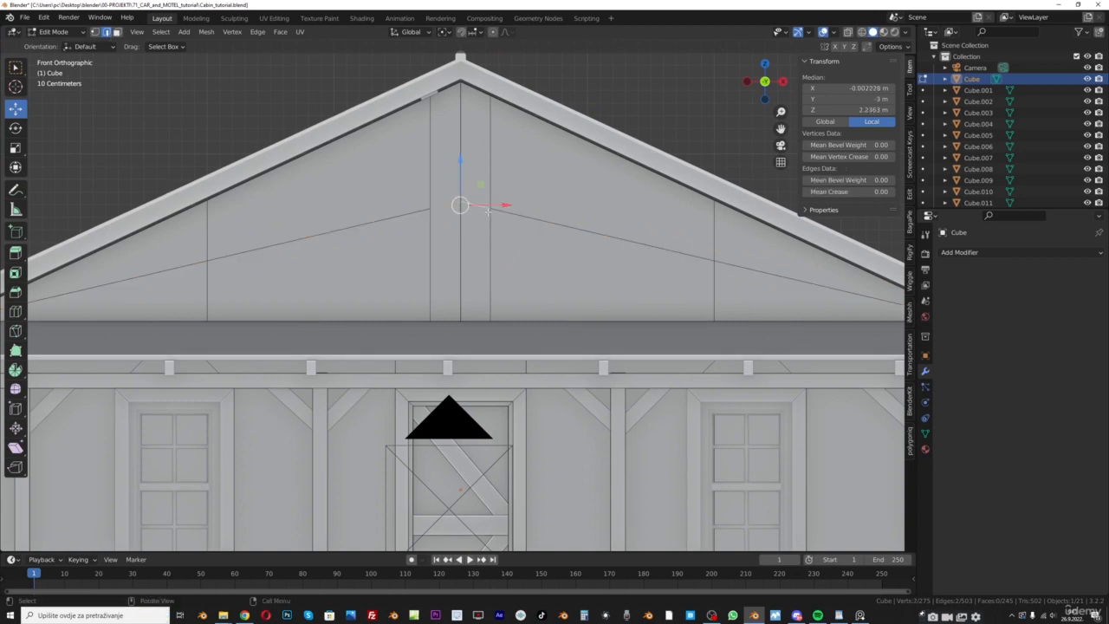
key(s)
key(z)
key(0)
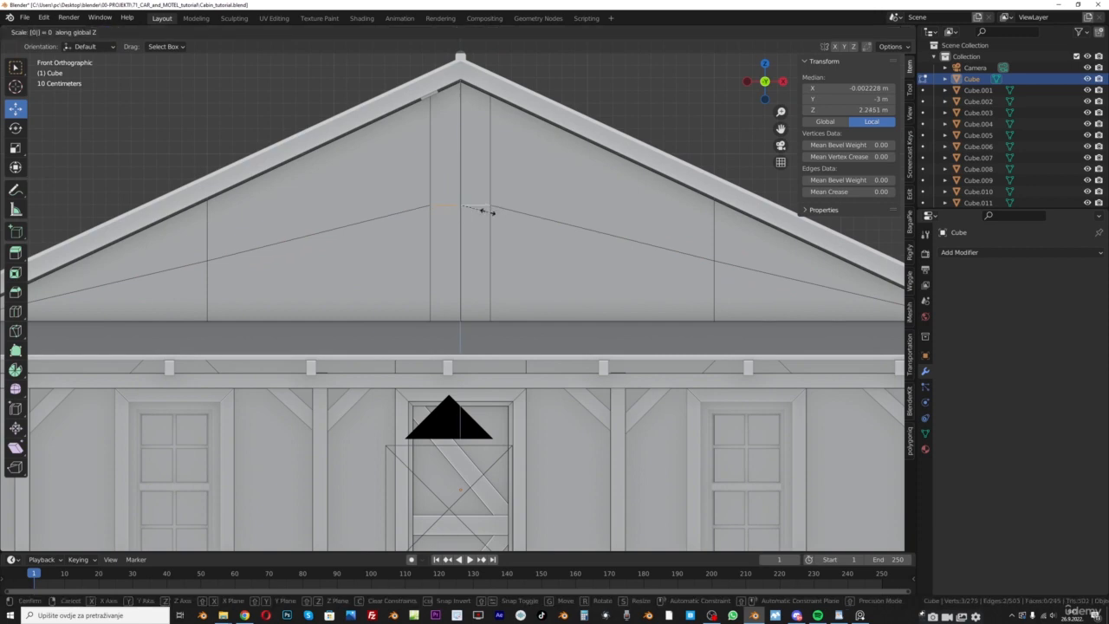
key(Return)
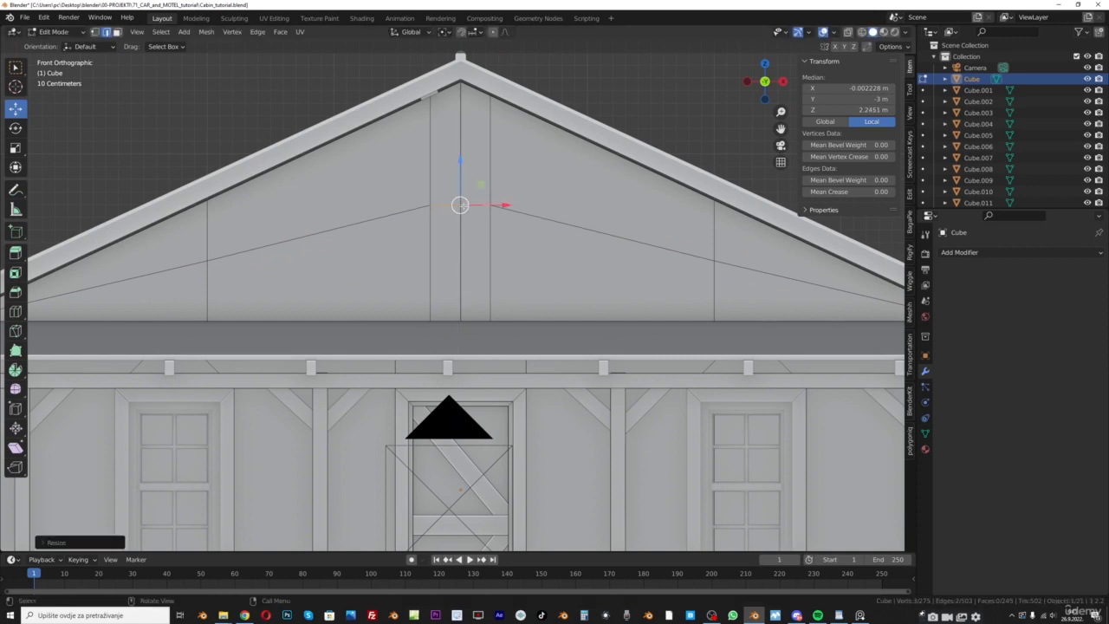
Add another eave-to-eave loop cut across the front gable below the existing one, left centred without sliding
drag(781, 129, 791, 137)
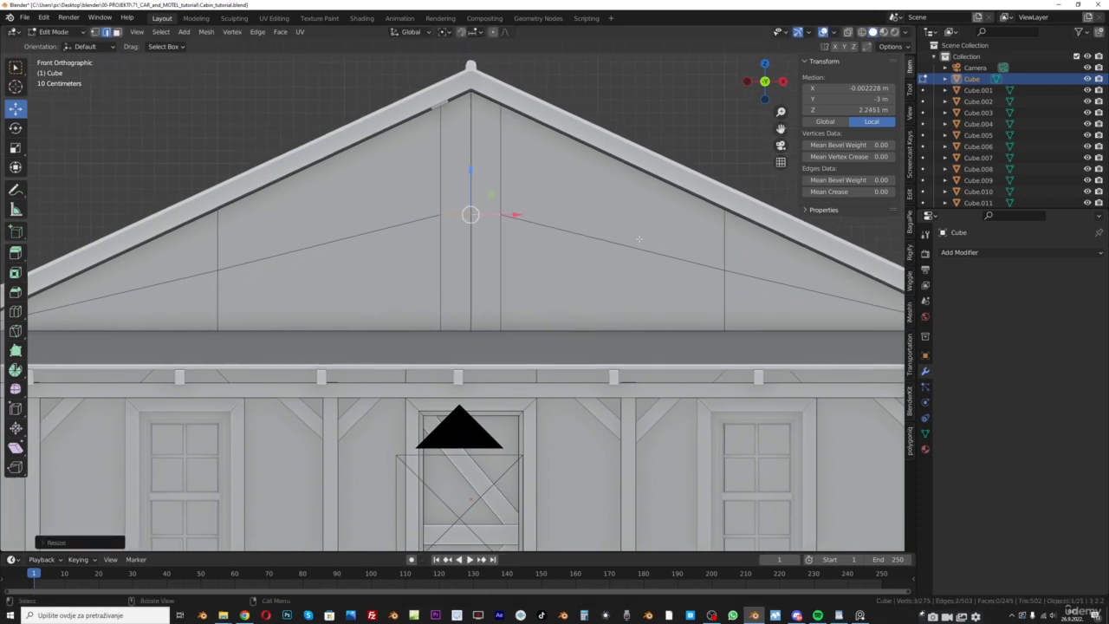
key(ctrl+r)
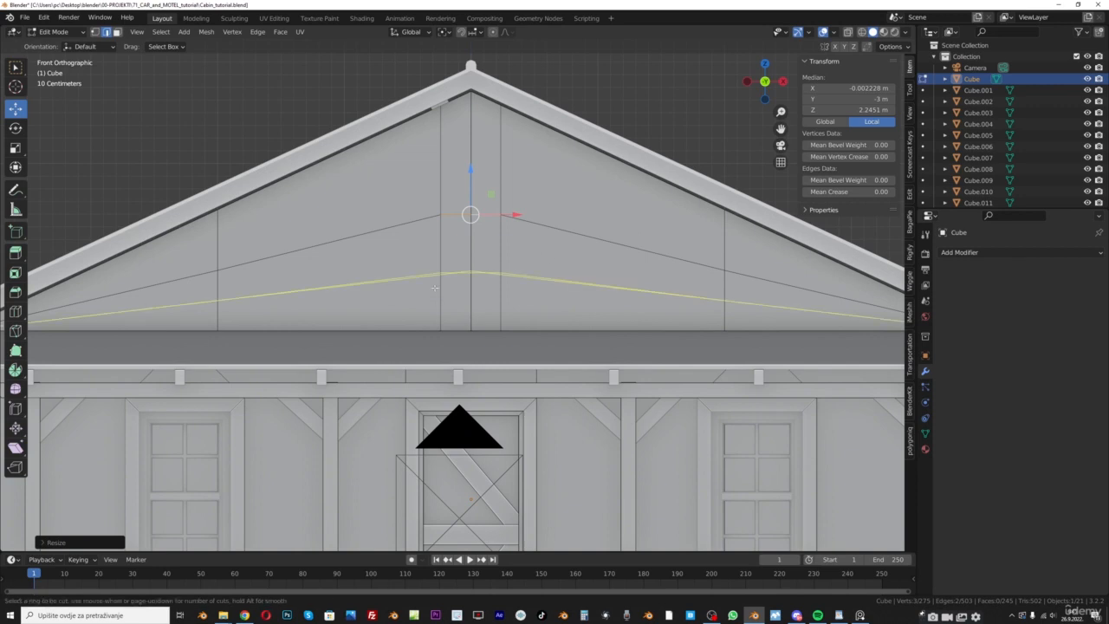
click(435, 288)
right_click(434, 288)
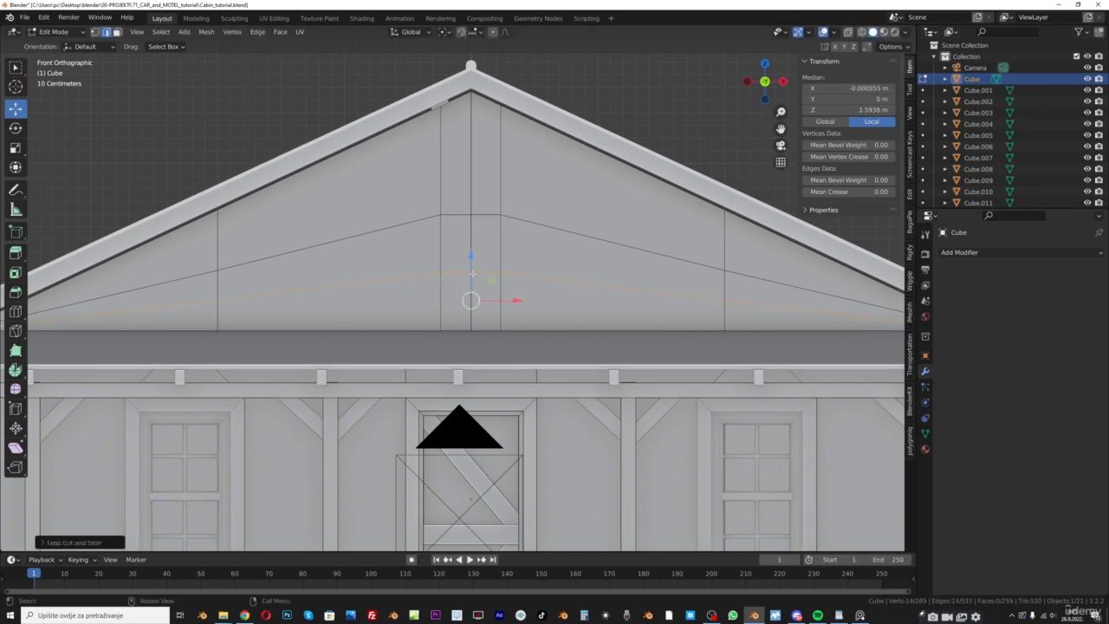
Lower the two centre edges of the lower loop cut to a local Z of about 1.62 m and save the file
click(458, 273)
shift+click(481, 274)
drag(470, 234, 471, 256)
key(ctrl+s)
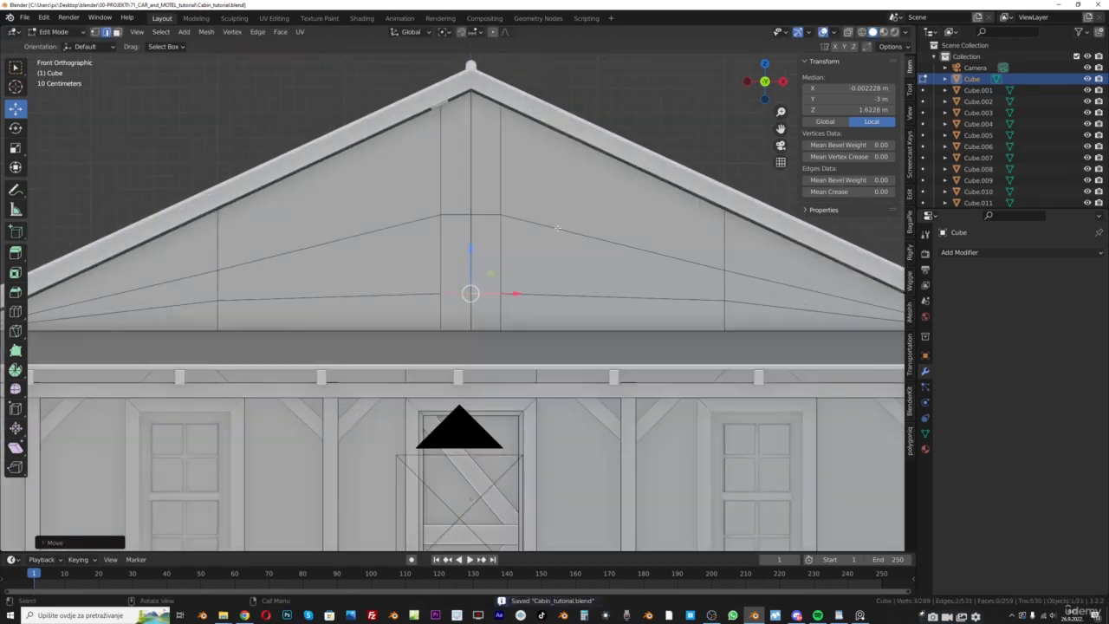
Extrude the two central gable faces between the loop cuts about 0.014 m outward from the wall
key(3)
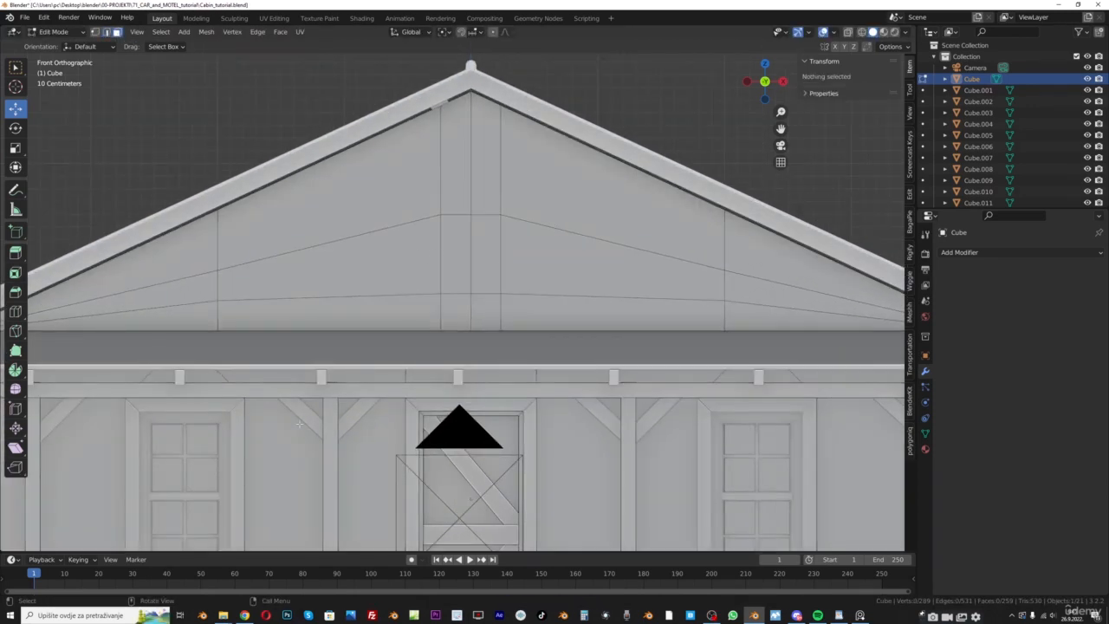
click(461, 242)
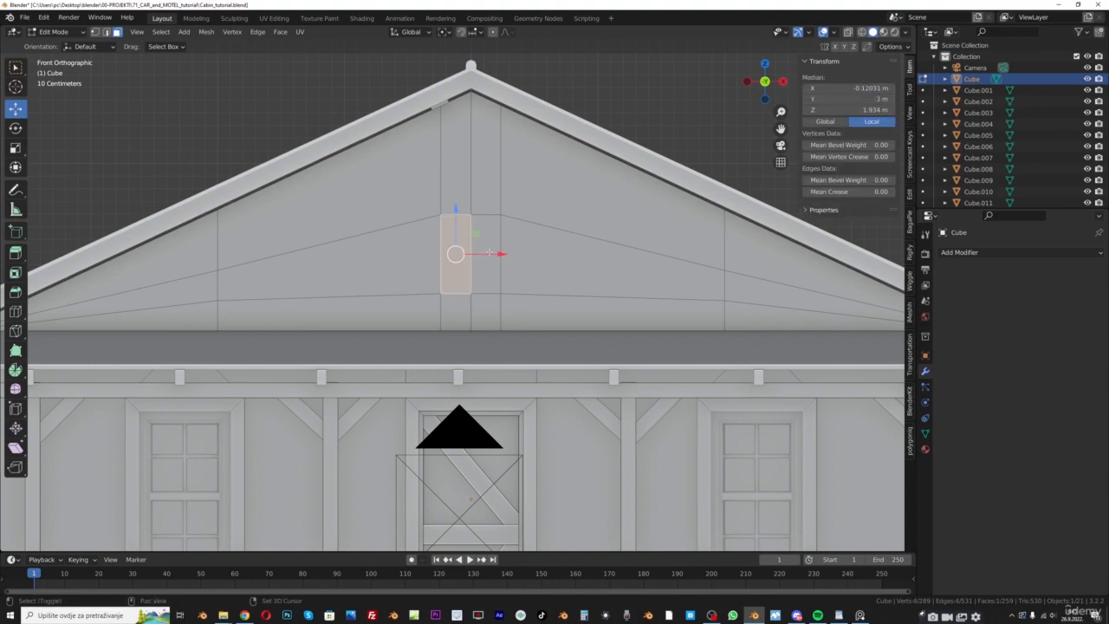
shift+click(484, 246)
middle_drag(489, 246, 792, 154)
scroll(555, 348, up, 3)
mouse_move(622, 325)
shift+middle_down()
mouse_move(555, 347)
mouse_move(624, 339)
shift+middle_up()
key(g)
key(y)
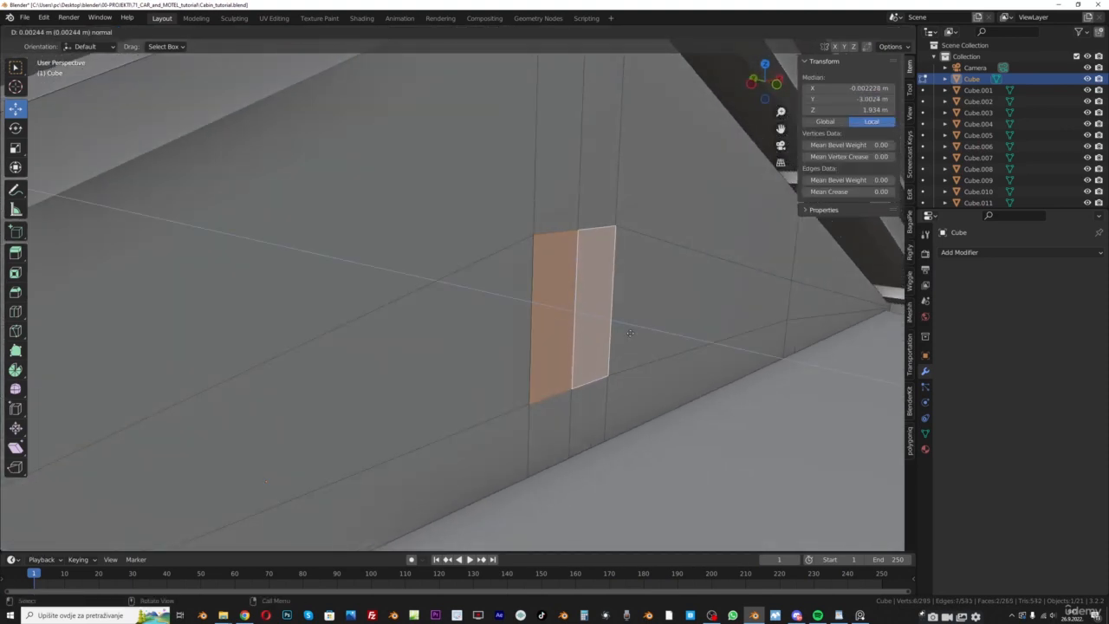
click(639, 335)
Inset the two raised faces together to form the attic window's outer frame
scroll(646, 331, up, 2)
middle_drag(726, 257, 708, 255)
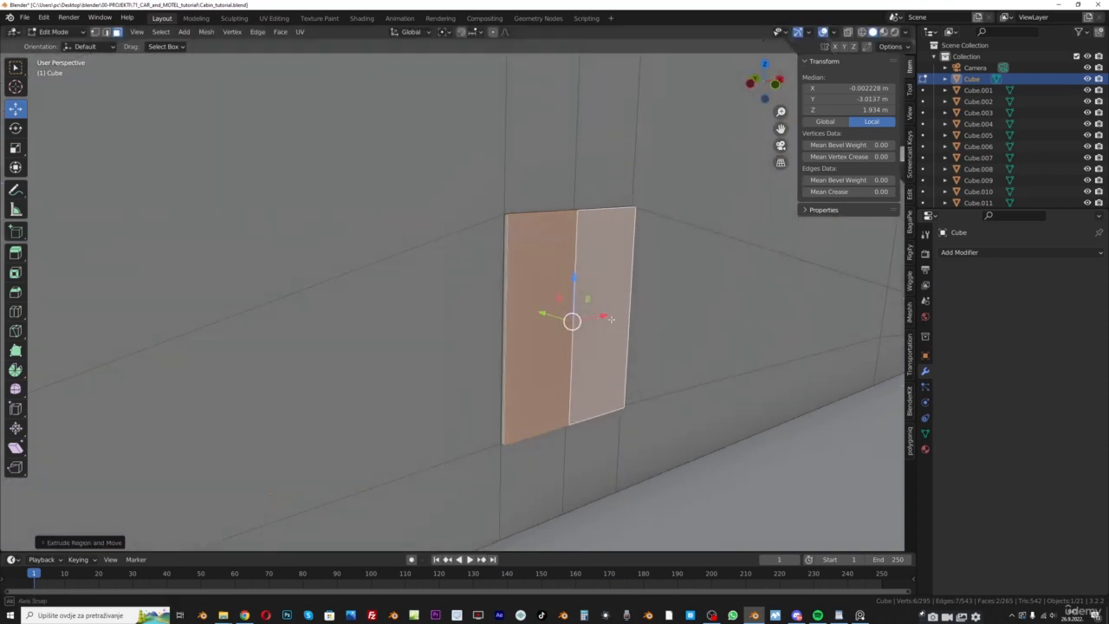
key(i)
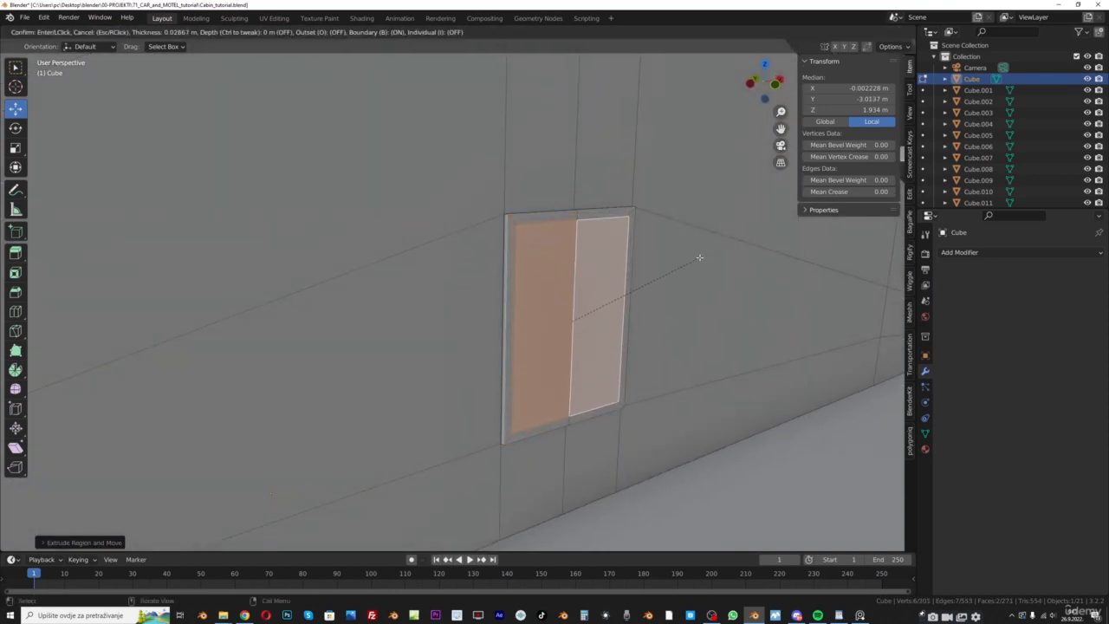
click(601, 333)
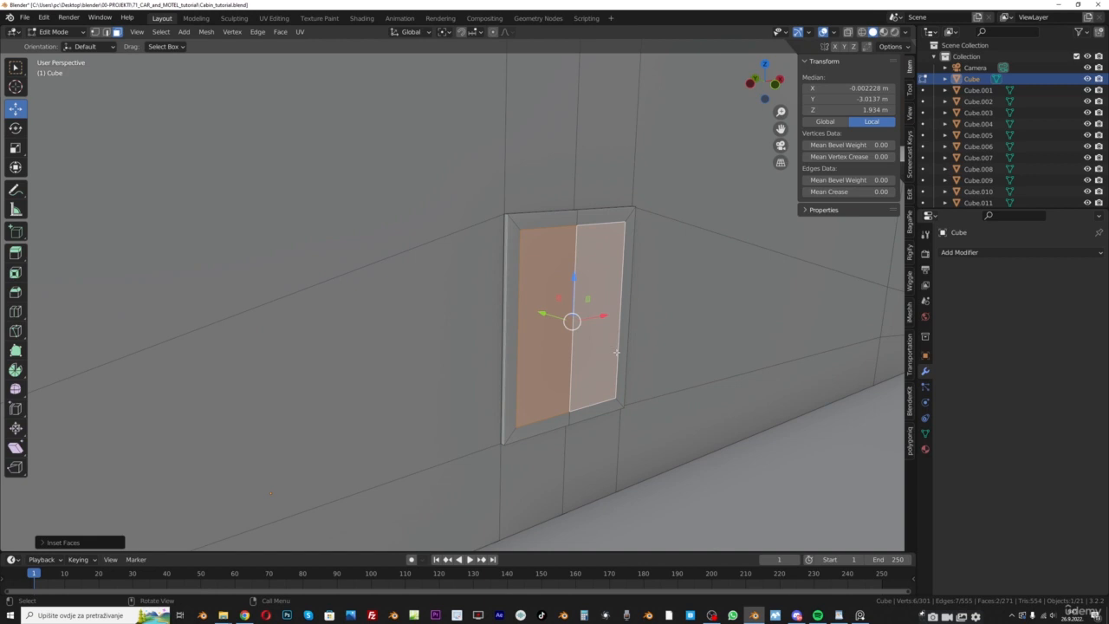
Extrude the inset window faces about 0.013 m inward along the Y axis
key(e)
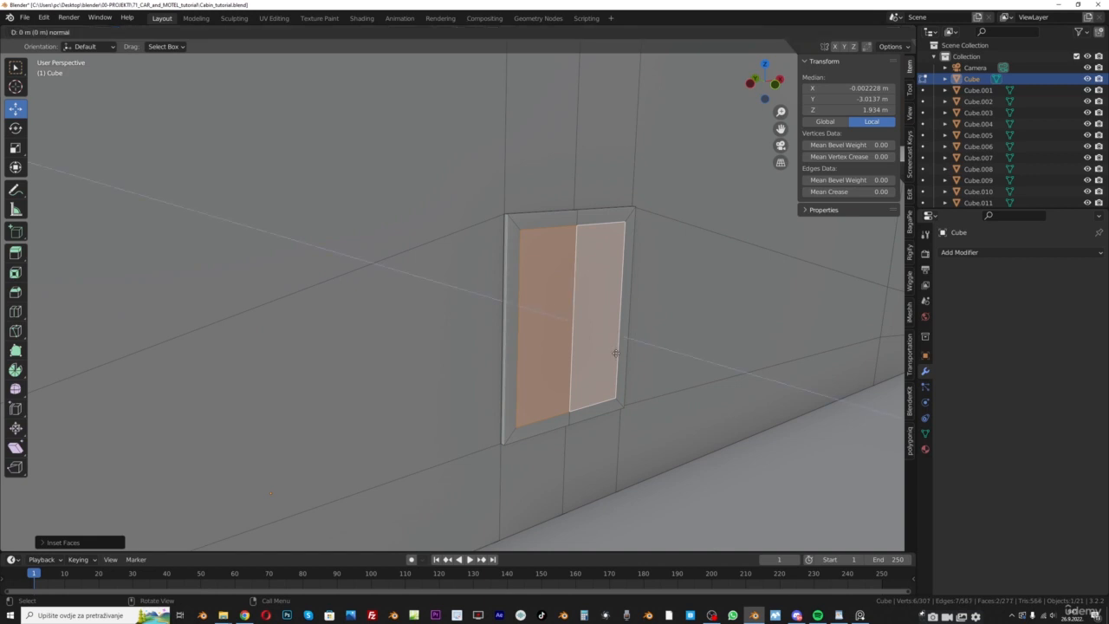
key(y)
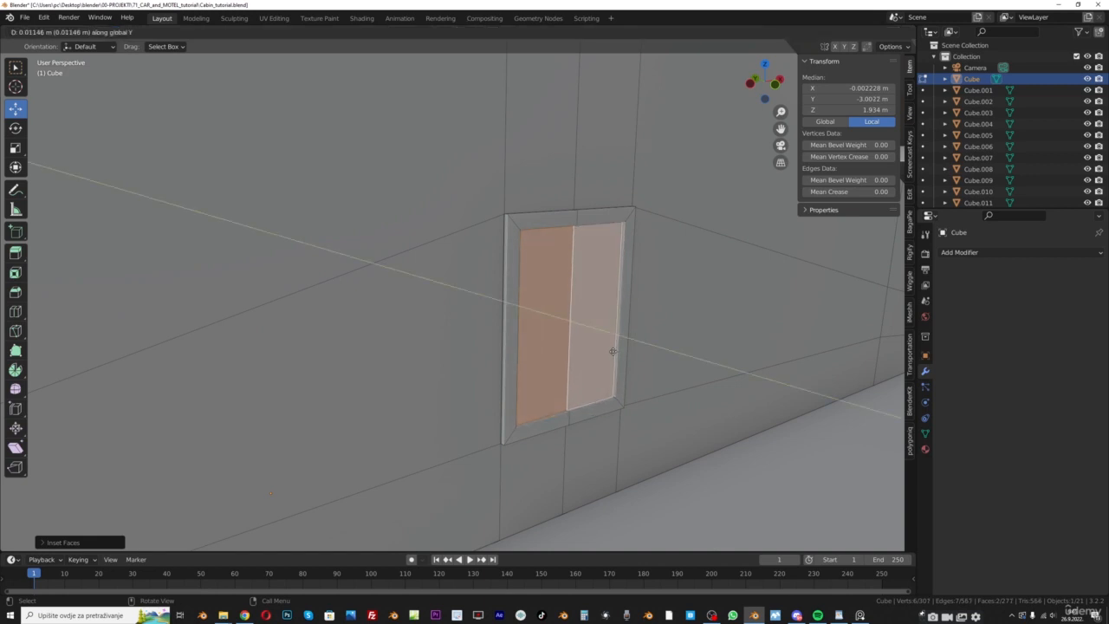
click(613, 351)
middle_drag(613, 351, 610, 234)
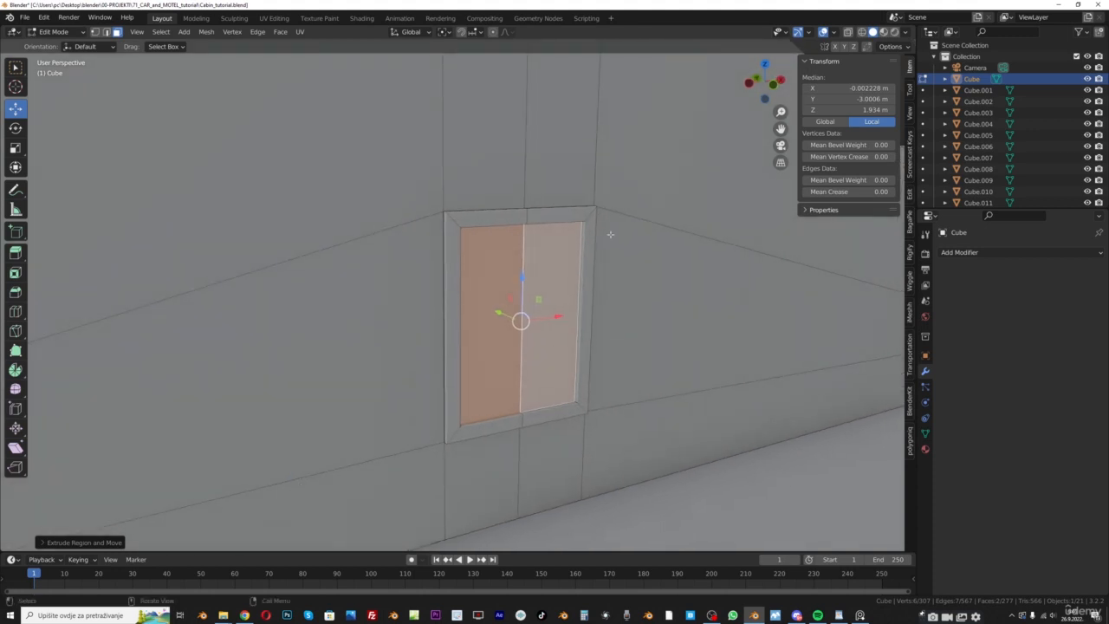
Inset the recessed window faces to form an inner frame and extrude them about 0.011 m further inward
key(i)
click(619, 232)
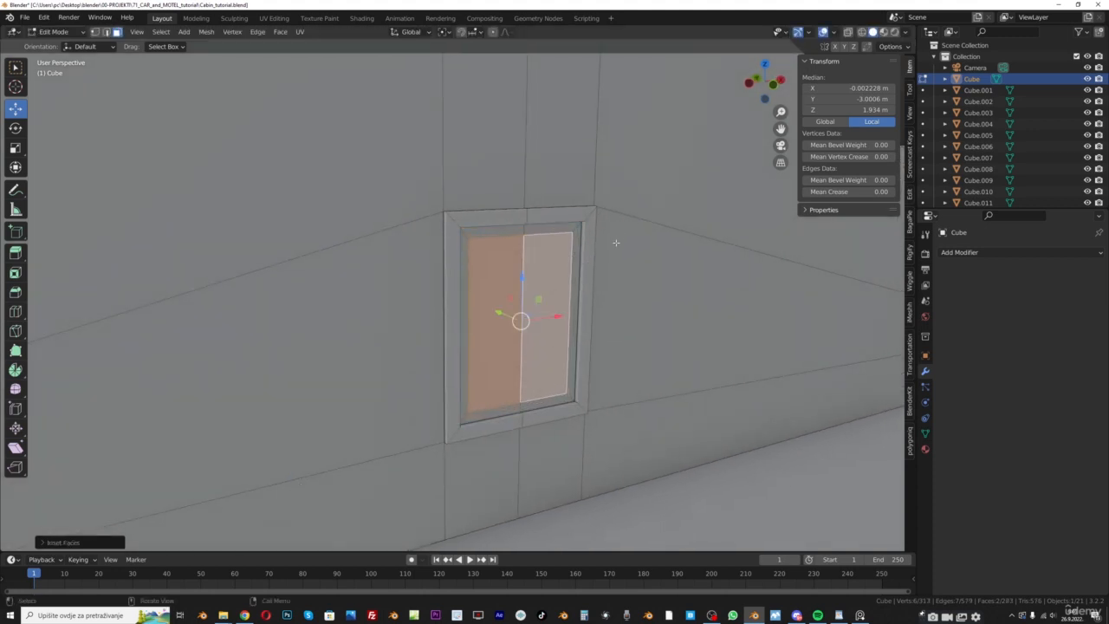
key(e)
click(614, 258)
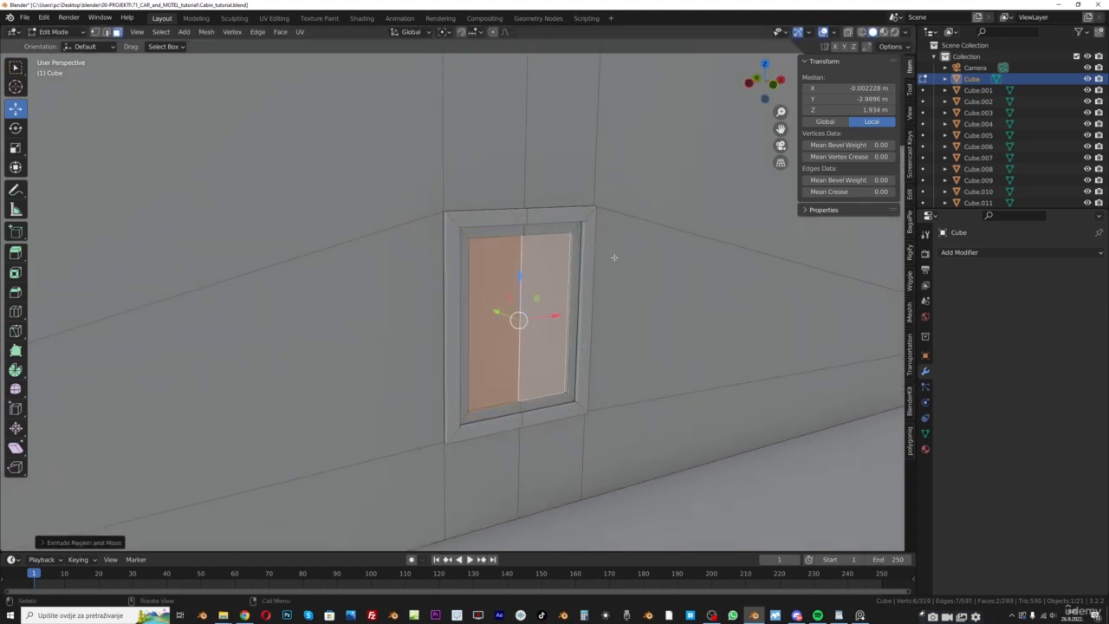
Inset the window faces once more with a narrow border and extrude them about 0.009 m inward along Y
key(s)
click(610, 260)
key(i)
click(606, 263)
key(e)
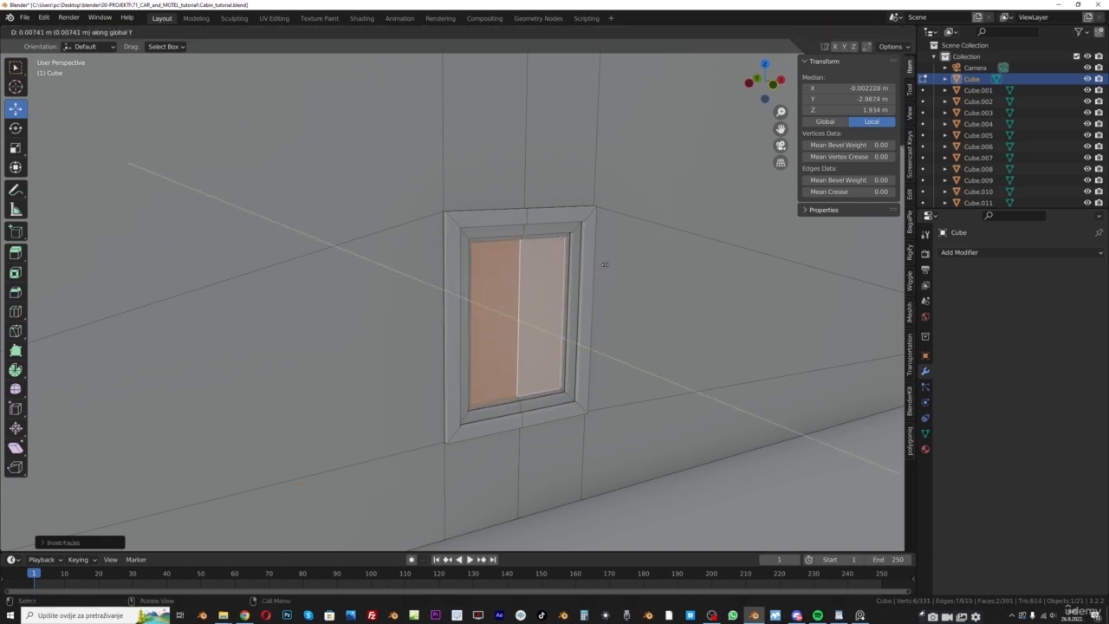
click(605, 263)
Separate the two innermost window faces from the wall into their own object
middle_drag(605, 263, 567, 280)
key(p)
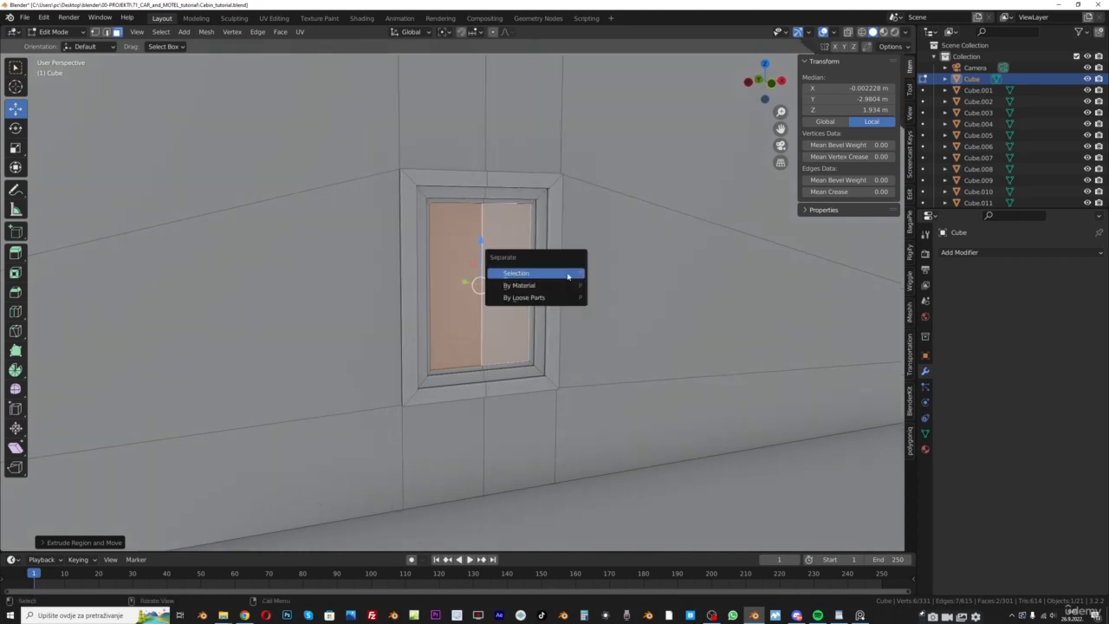
click(567, 275)
Select the separated window pane in Object Mode and set its origin to its geometry
click(54, 31)
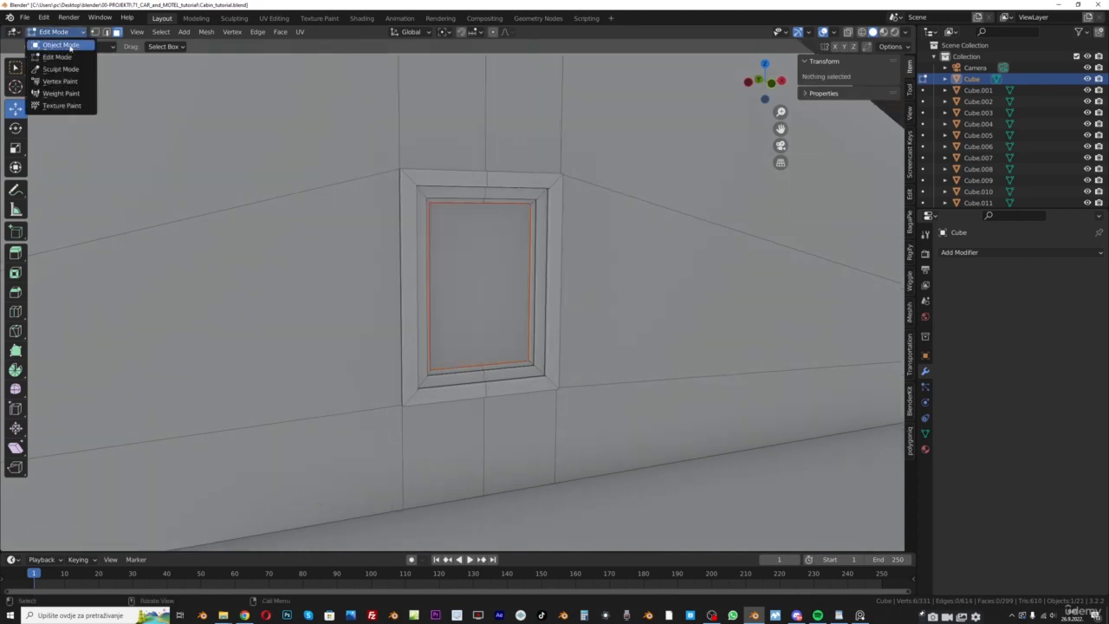
click(48, 42)
click(483, 263)
click(172, 31)
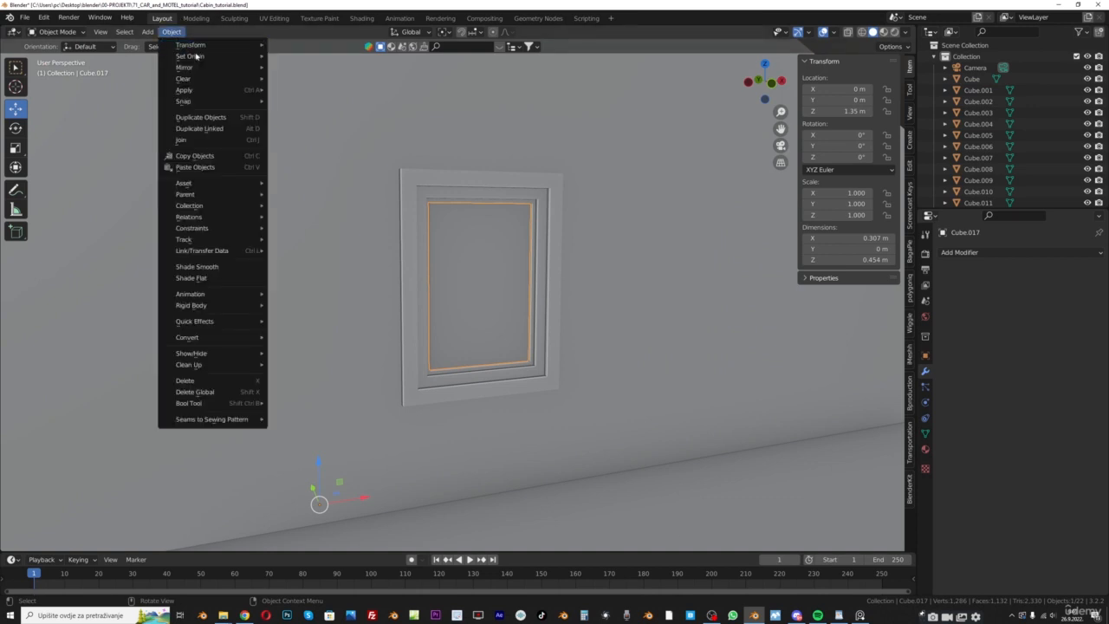
mouse_move(208, 56)
click(303, 70)
Check the reference photo's attic window and divide the pane with a centred horizontal loop cut in Edit Mode
click(860, 615)
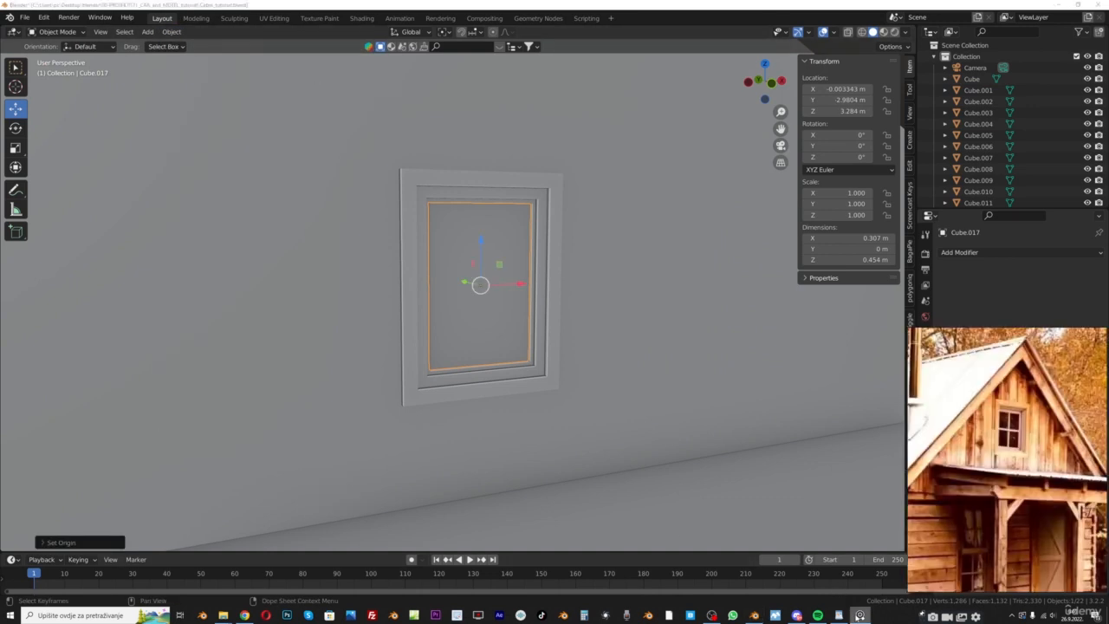
click(859, 615)
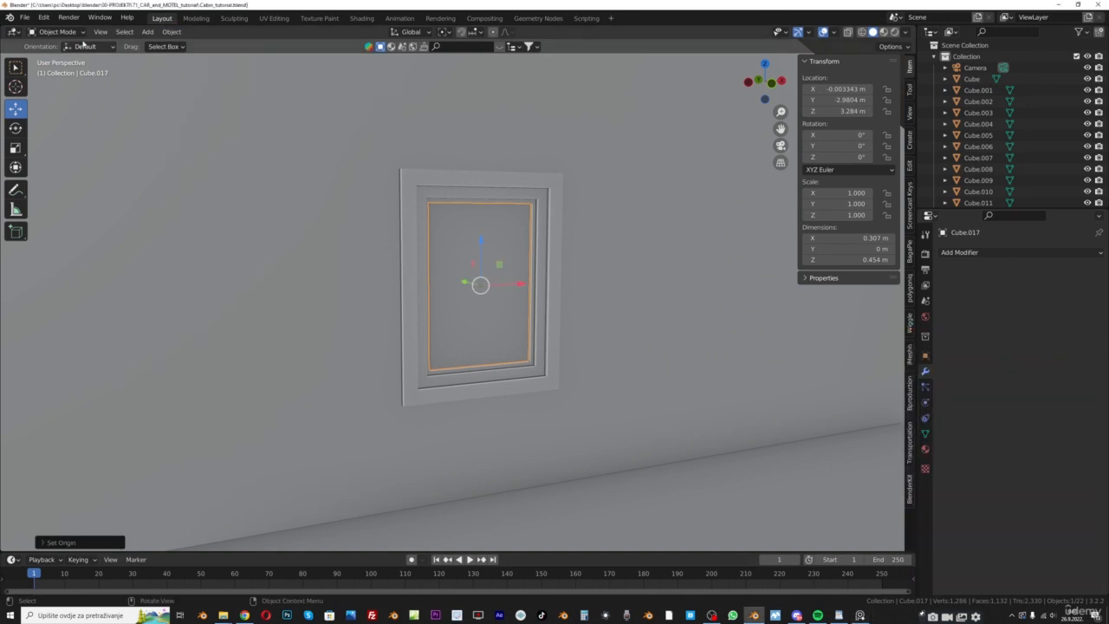
click(54, 31)
click(48, 57)
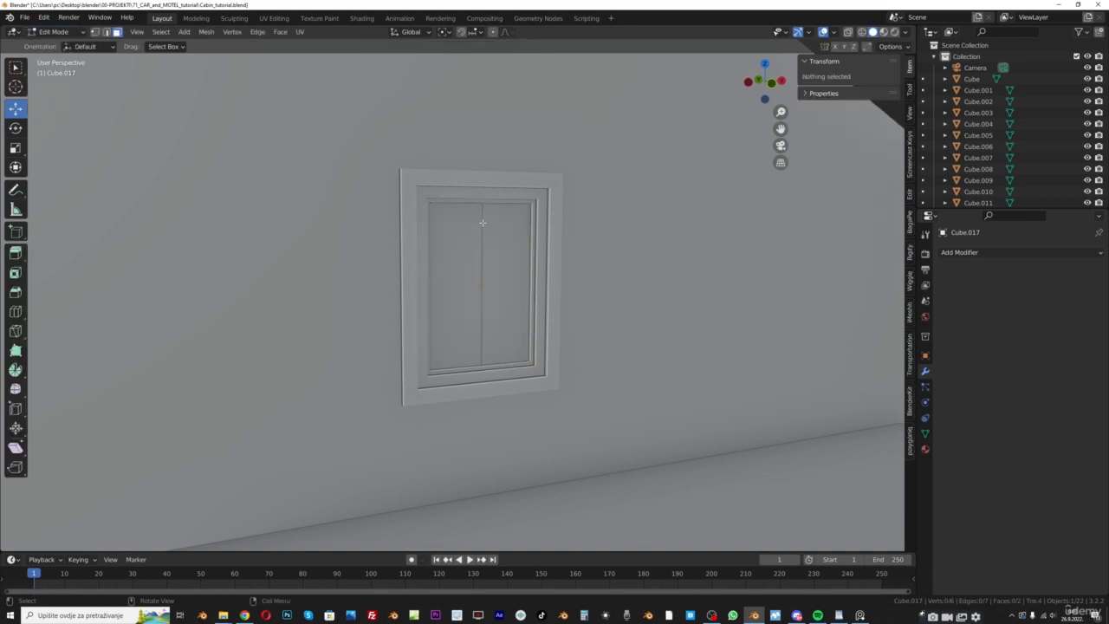
key(ctrl+r)
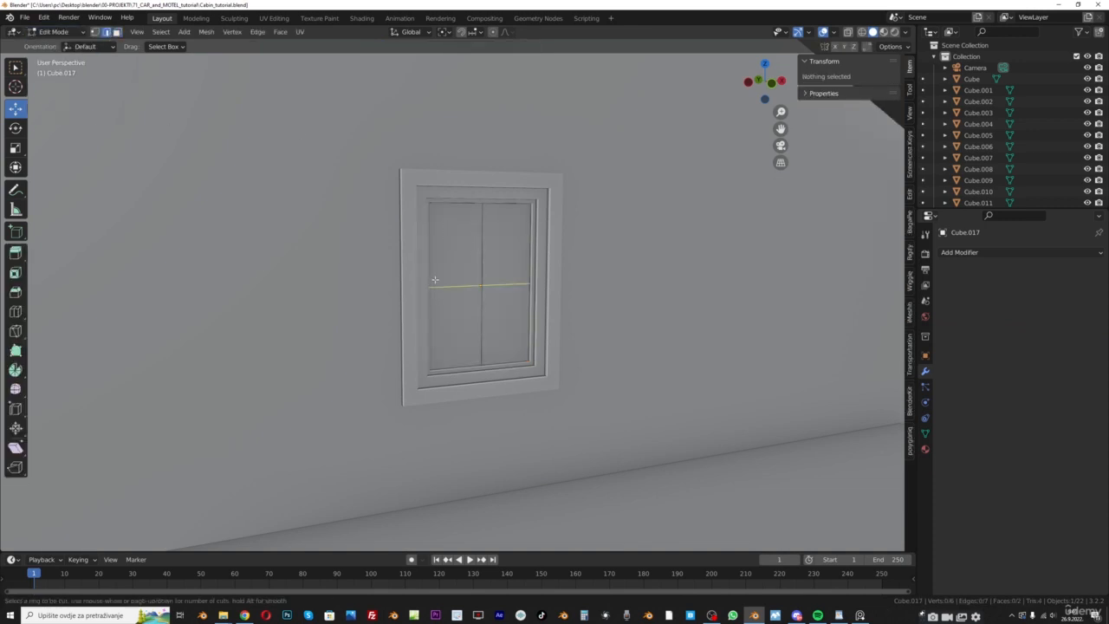
click(434, 280)
right_click(435, 280)
Inset all four pane faces individually by about 0.005 m to create the muntin bars
click(117, 33)
click(462, 263)
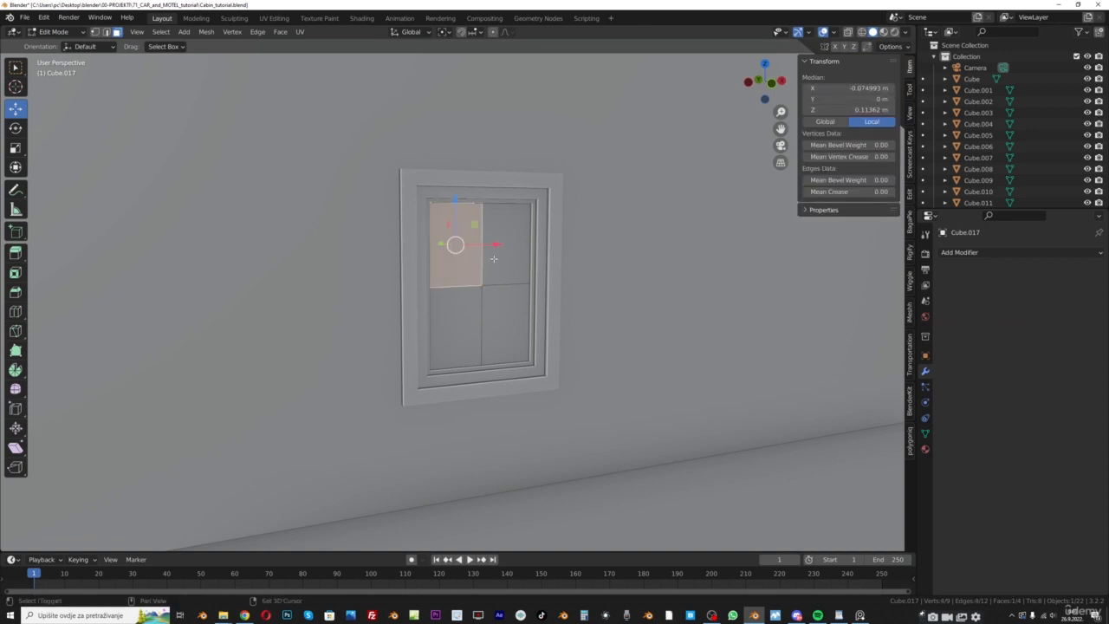
shift+click(498, 253)
shift+click(498, 317)
shift+click(468, 319)
scroll(502, 276, up, 2)
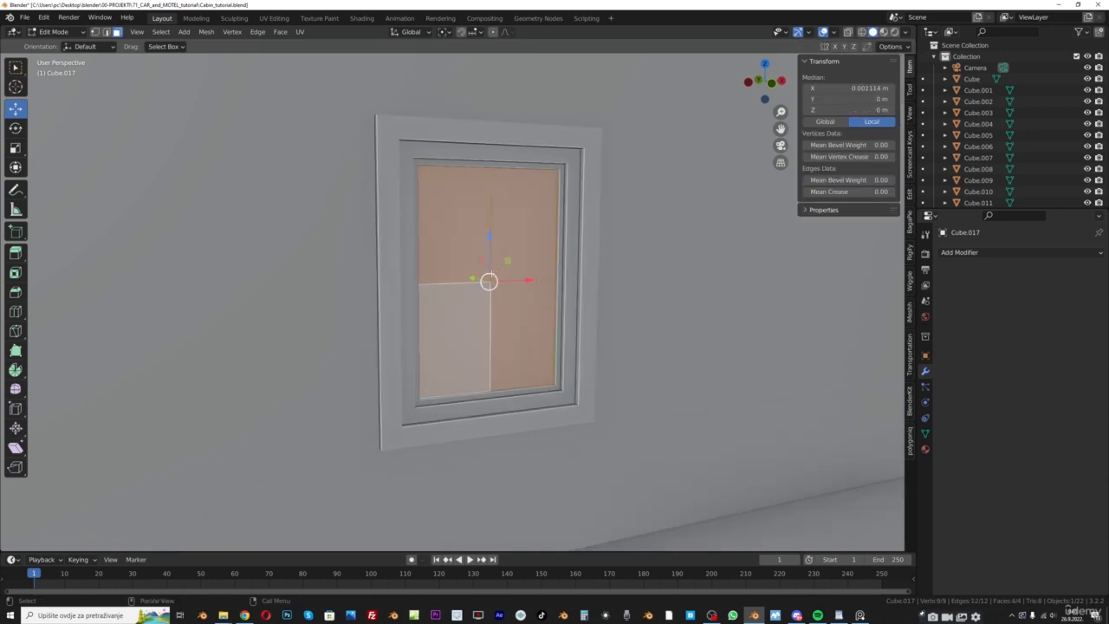
key(i)
right_click(572, 210)
key(i)
right_click(569, 211)
key(i)
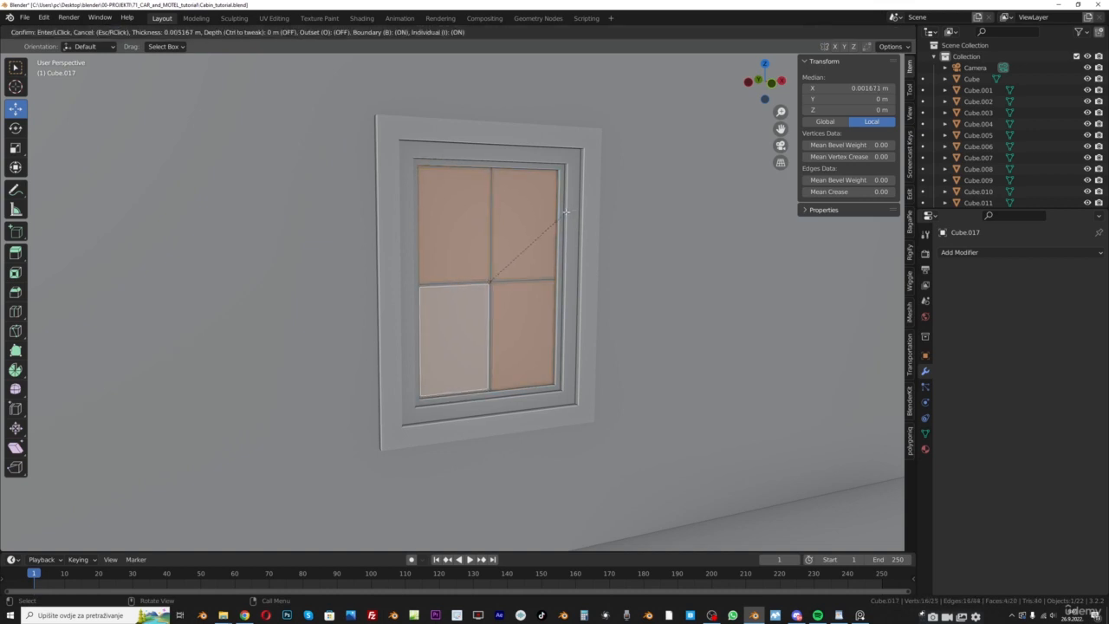
click(564, 211)
Extrude the four pane faces about 0.008 m inward along Y and delete them to open the window
shift+middle_drag(499, 300, 535, 320)
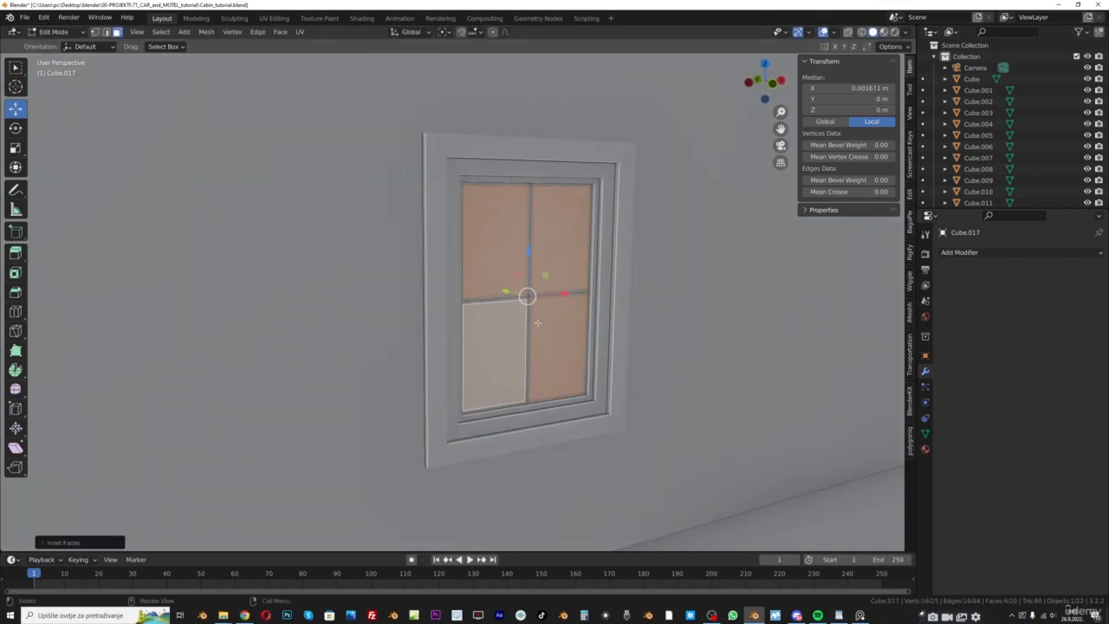
key(e)
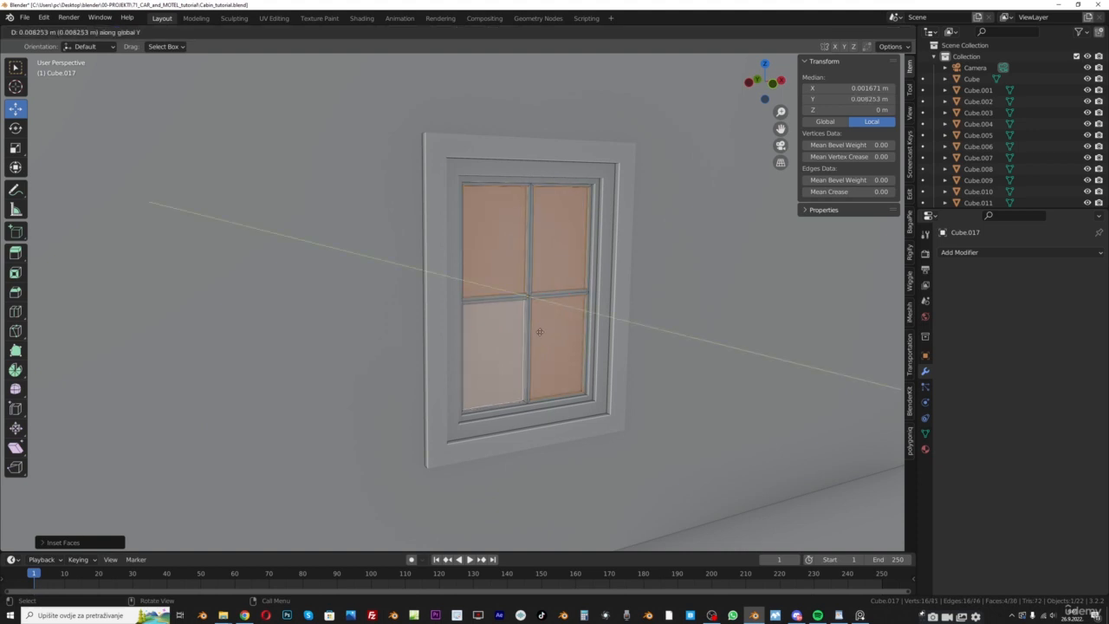
click(548, 312)
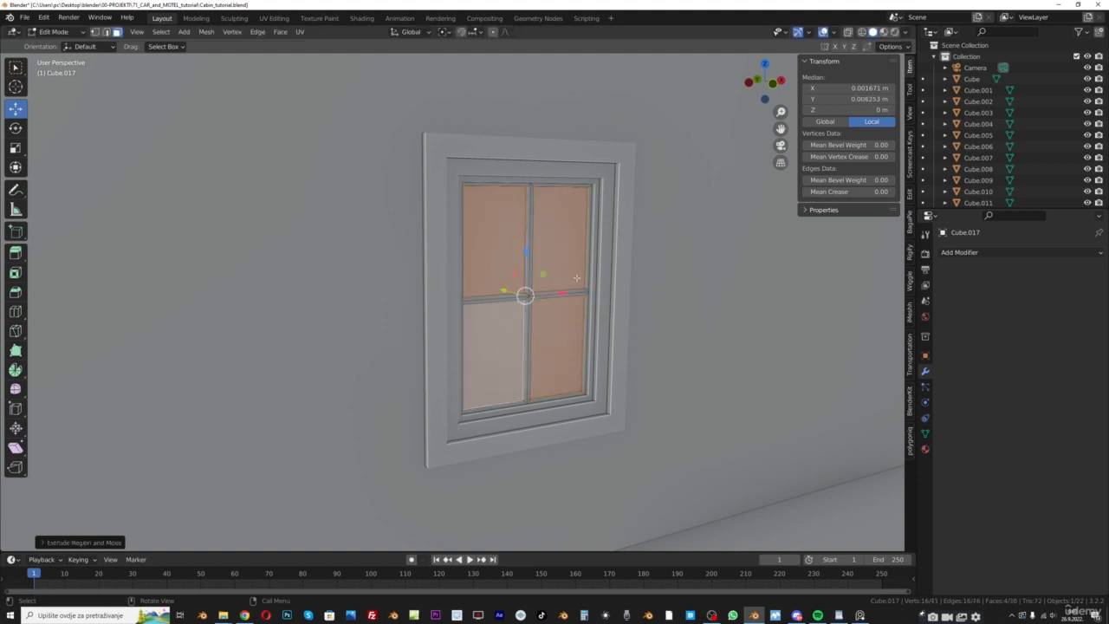
key(x)
click(578, 279)
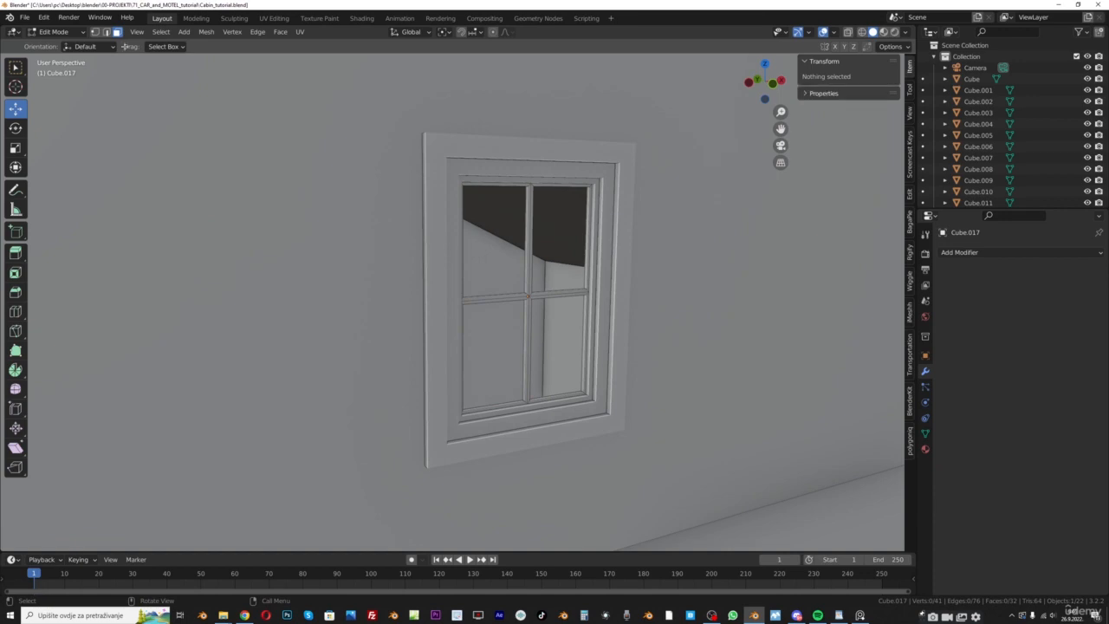
Return to Object Mode and check how the muntin object sits inside the attic window frame
click(73, 33)
click(63, 44)
scroll(515, 247, down, 3)
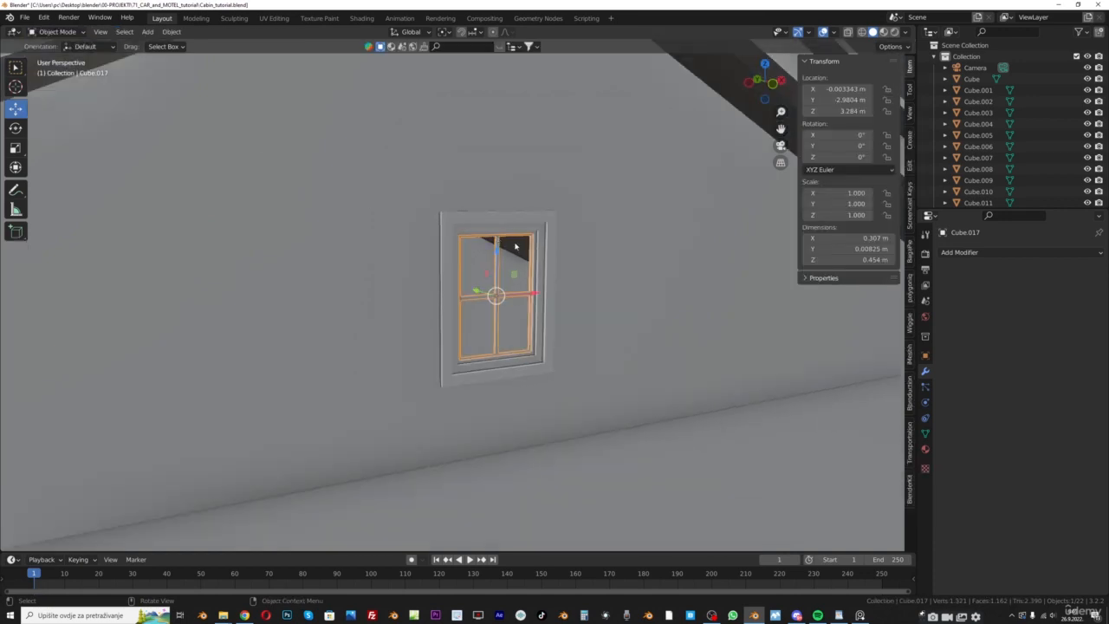
scroll(637, 168, down, 7)
click(346, 154)
middle_drag(391, 189, 356, 172)
scroll(437, 260, up, 8)
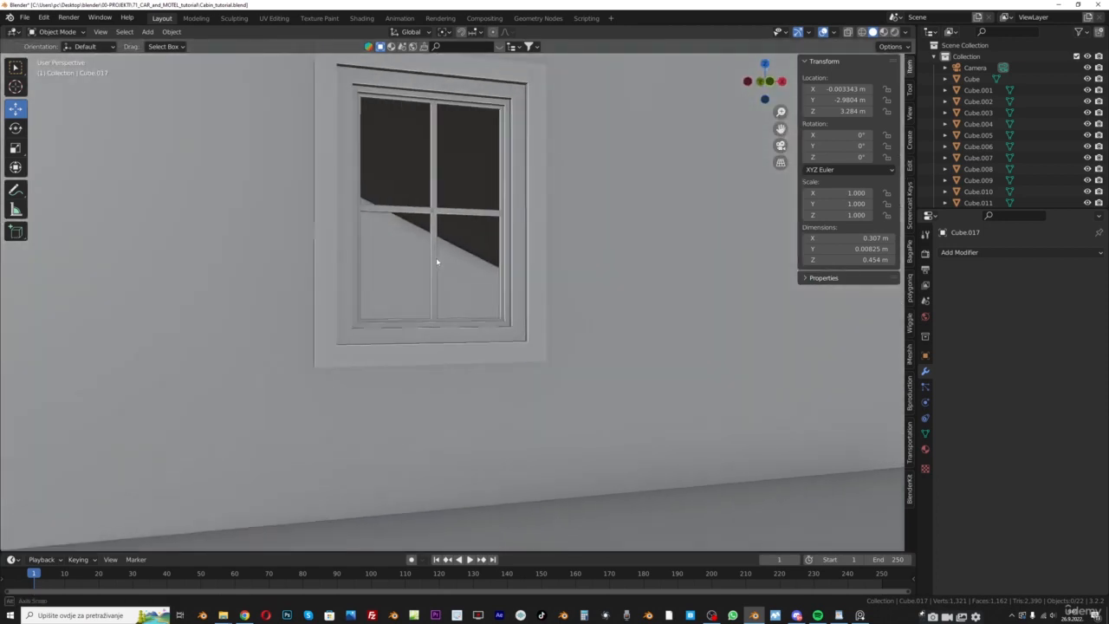
click(439, 220)
key(KP_Decimal)
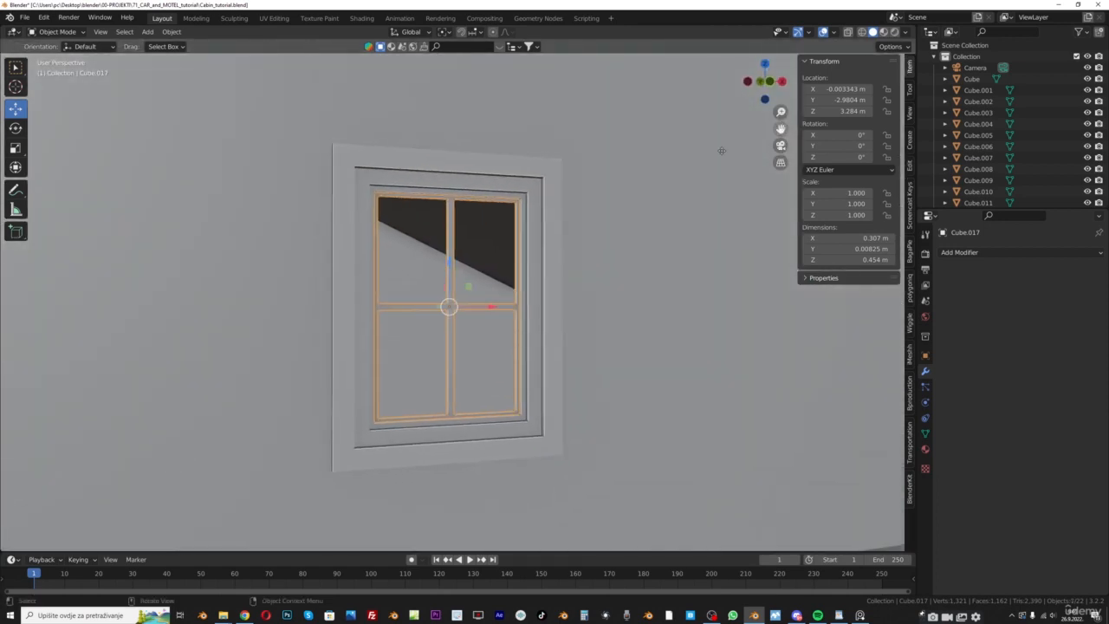
Edit the cabin wall mesh and select the six front faces of the attic window's inner frame ring
click(314, 161)
scroll(292, 185, up, 4)
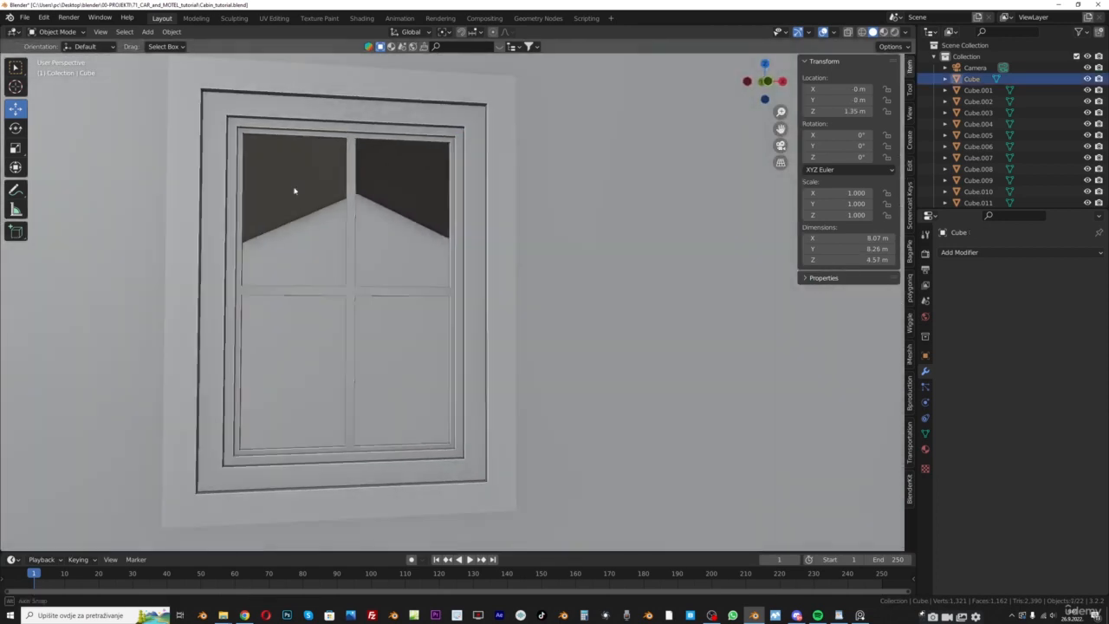
shift+middle_drag(162, 209, 385, 244)
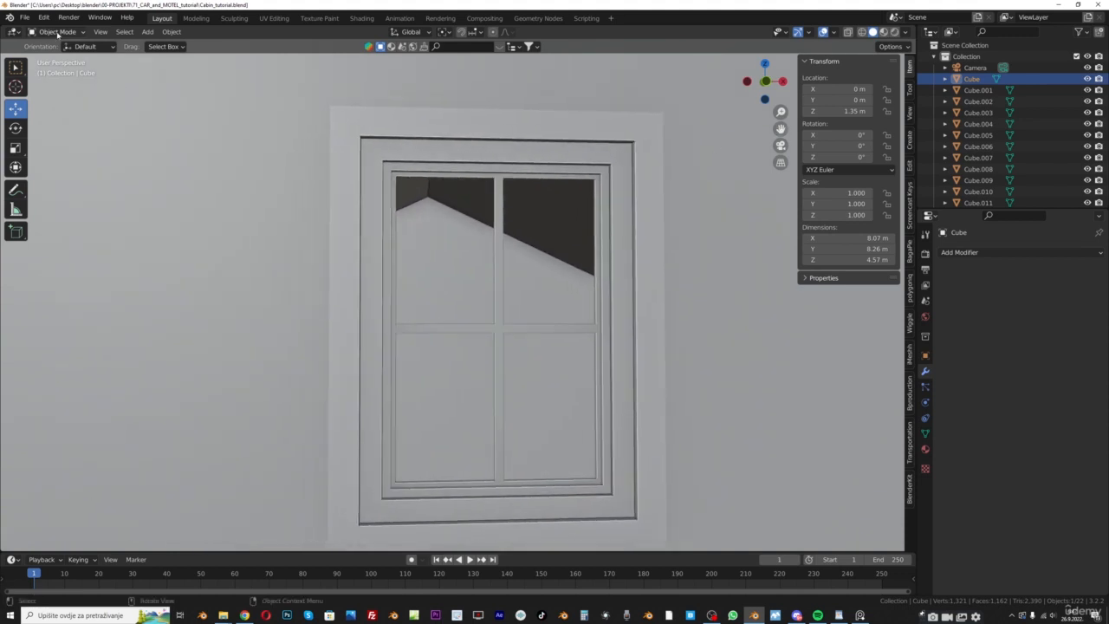
click(59, 32)
click(64, 57)
middle_drag(367, 177, 332, 160)
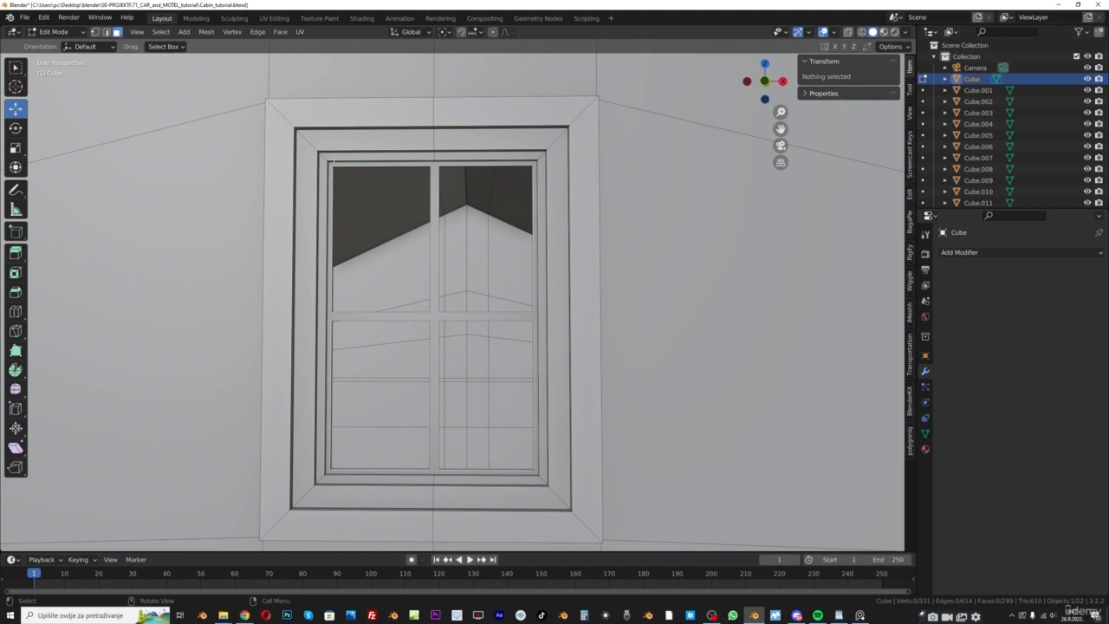
click(307, 169)
shift+click(351, 141)
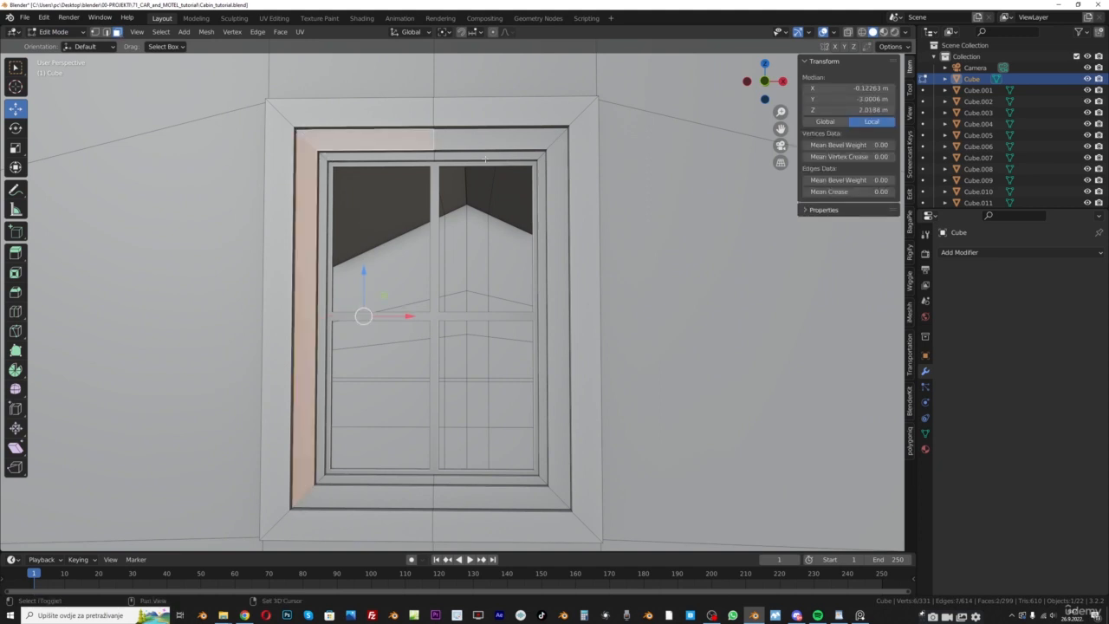
shift+click(472, 141)
shift+click(557, 294)
shift+click(519, 497)
shift+click(372, 497)
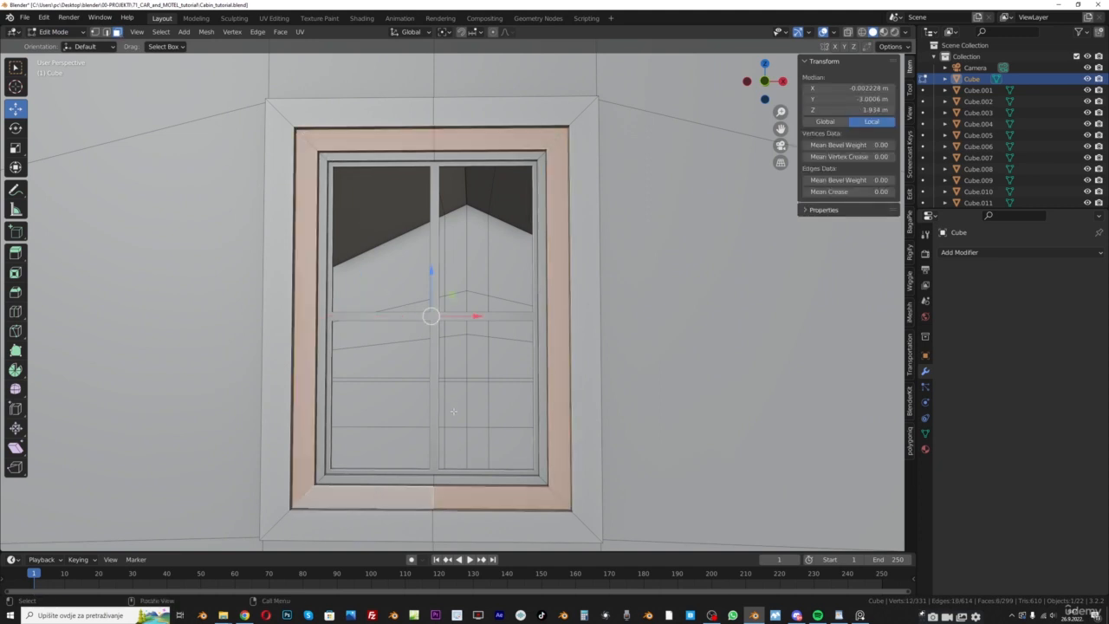
Grow the selection until it covers the whole attic window frame and separate it from the wall as its own object
key(ctrl+KP_Add)
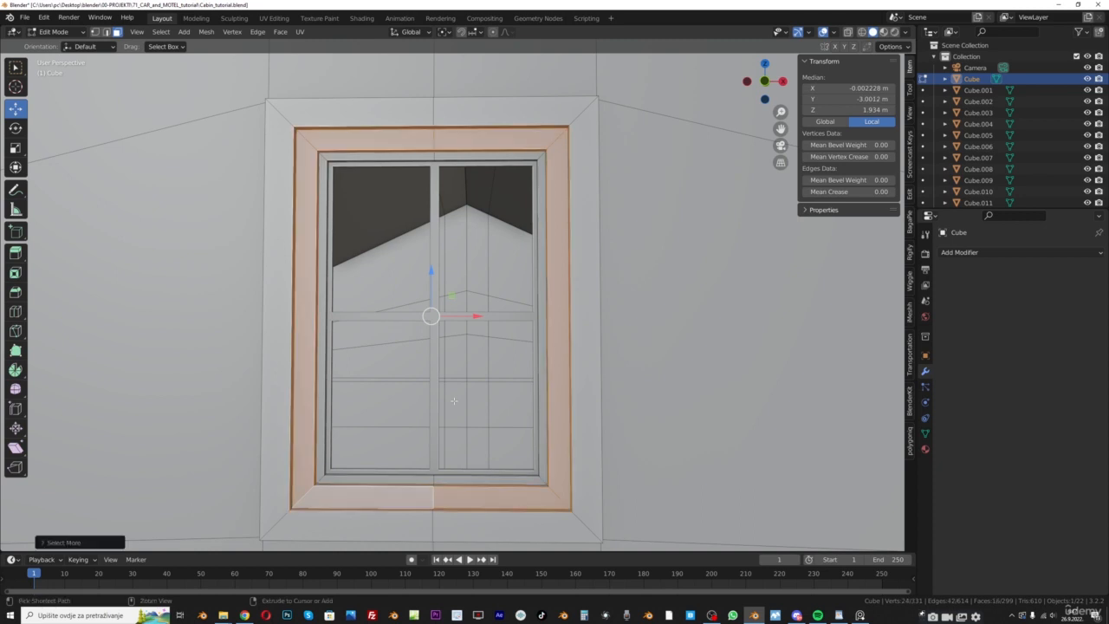
middle_drag(455, 399, 482, 397)
key(ctrl+KP_Add)
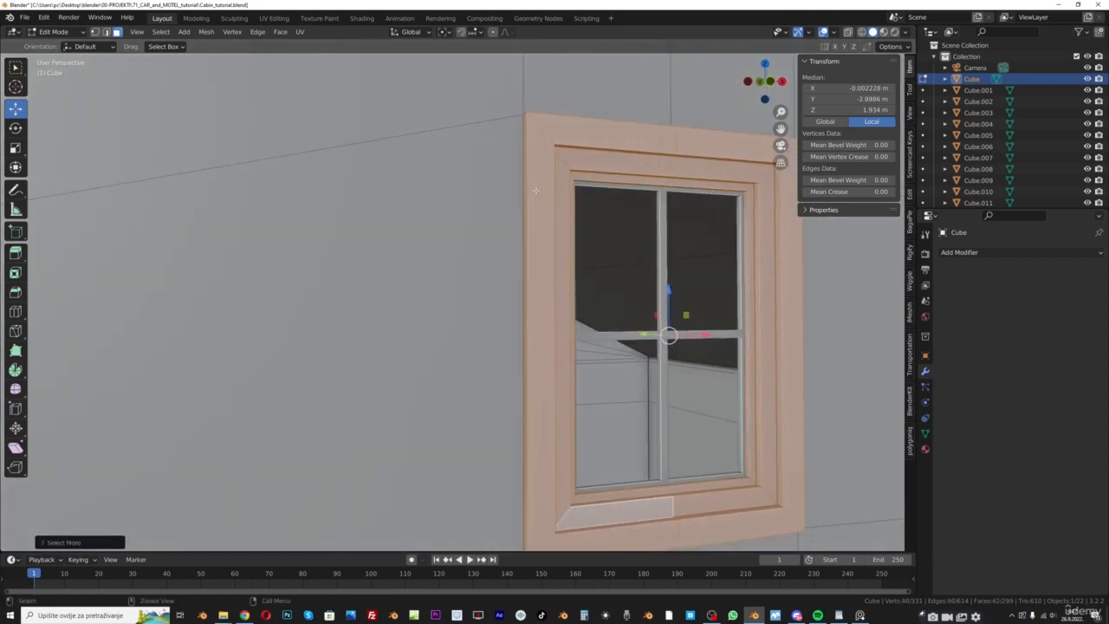
drag(780, 129, 665, 85)
shift+middle_drag(571, 213, 559, 206)
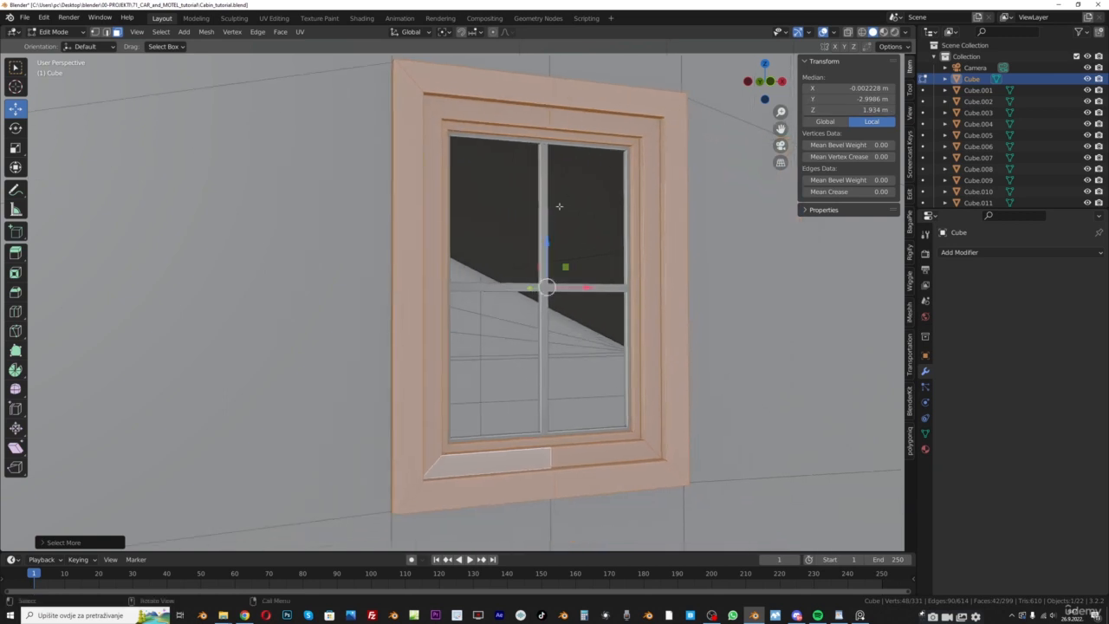
key(p)
click(558, 206)
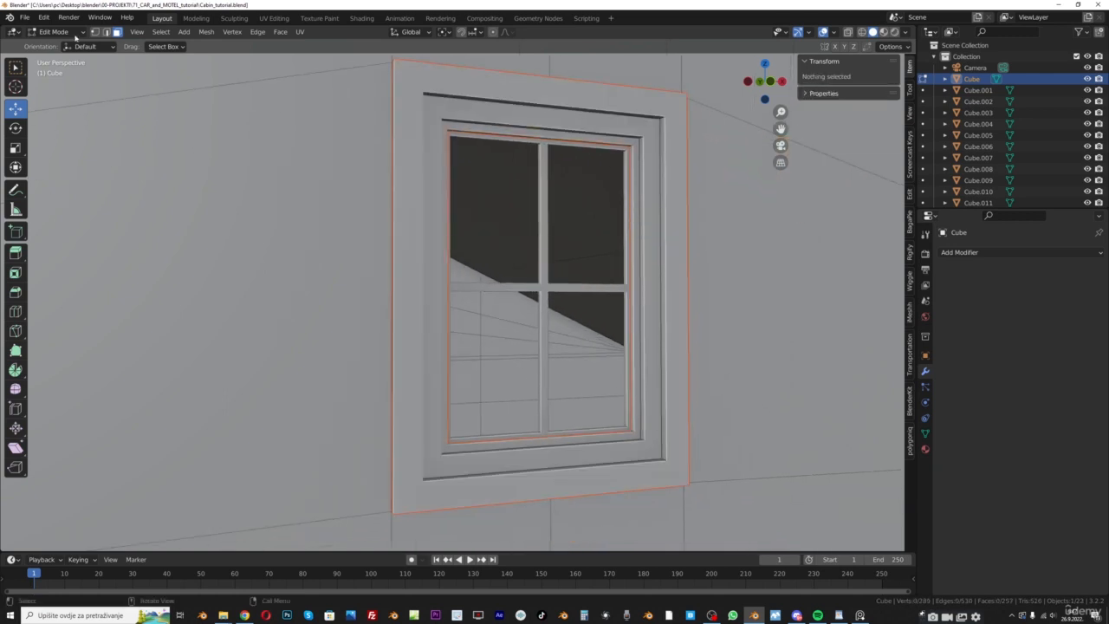
Select all geometry of the separated window frame in Edit Mode and give its edges a very small single-segment bevel
click(73, 33)
click(52, 44)
click(405, 100)
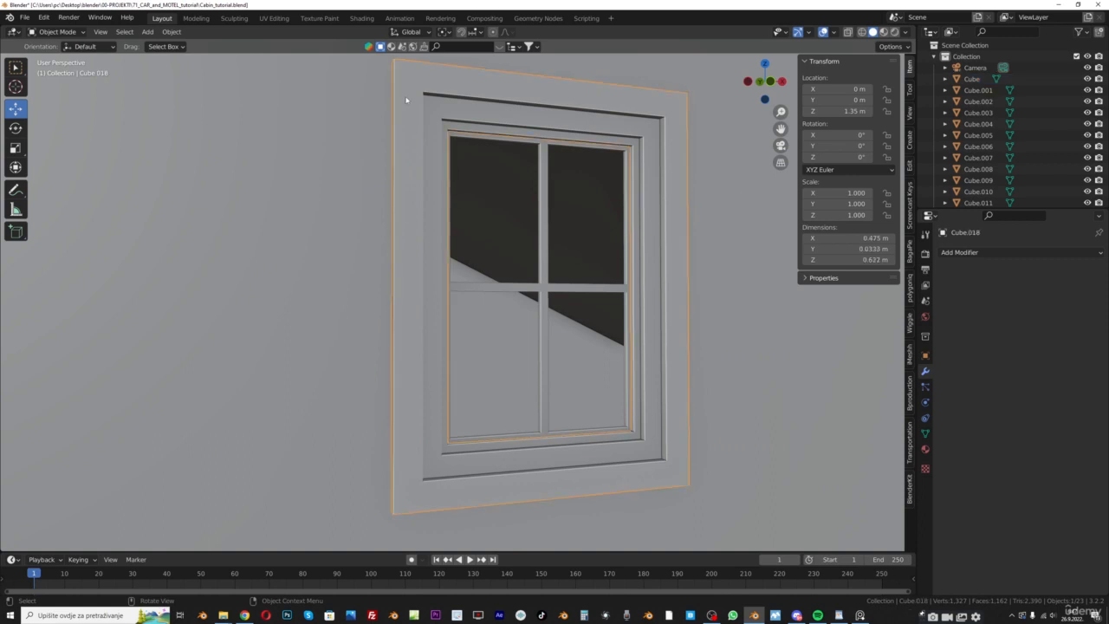
click(54, 33)
click(52, 57)
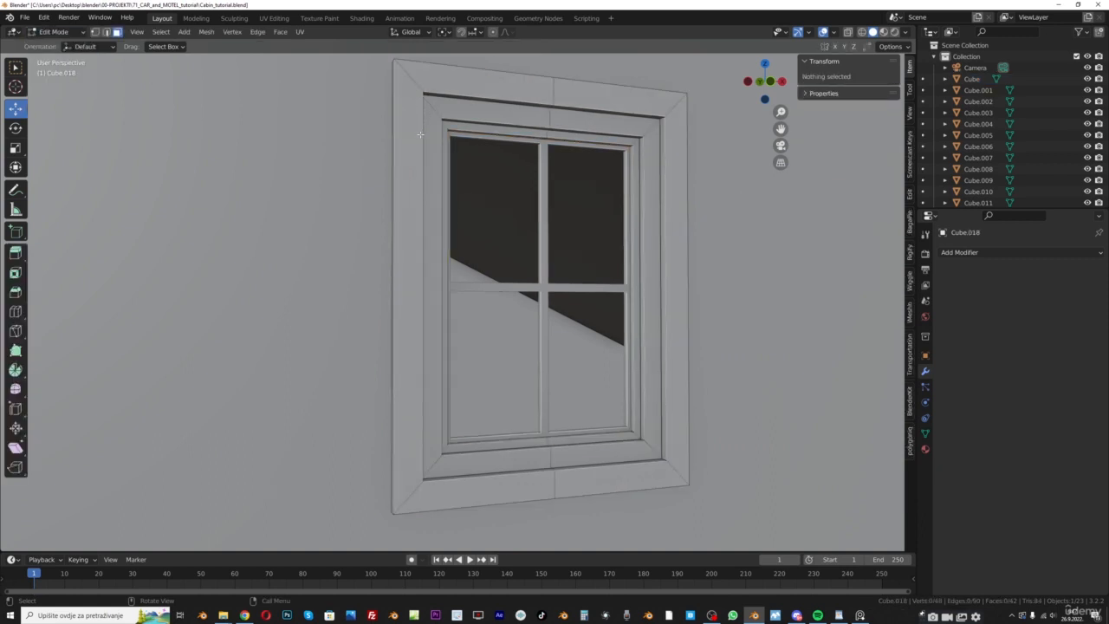
key(a)
middle_drag(688, 218, 693, 226)
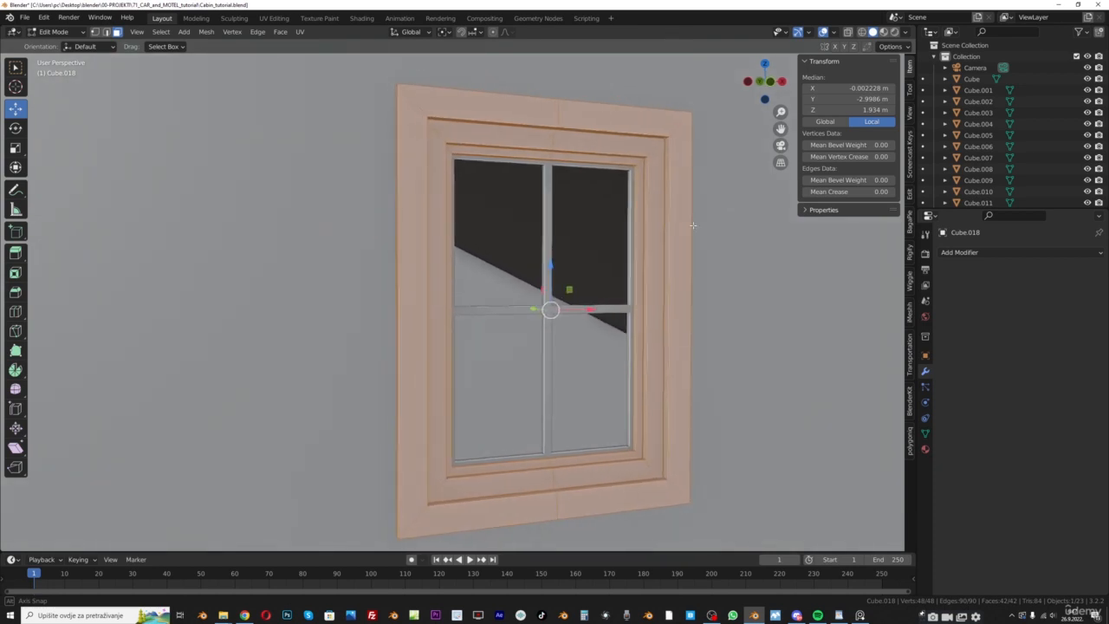
drag(780, 130, 709, 158)
key(ctrl+b)
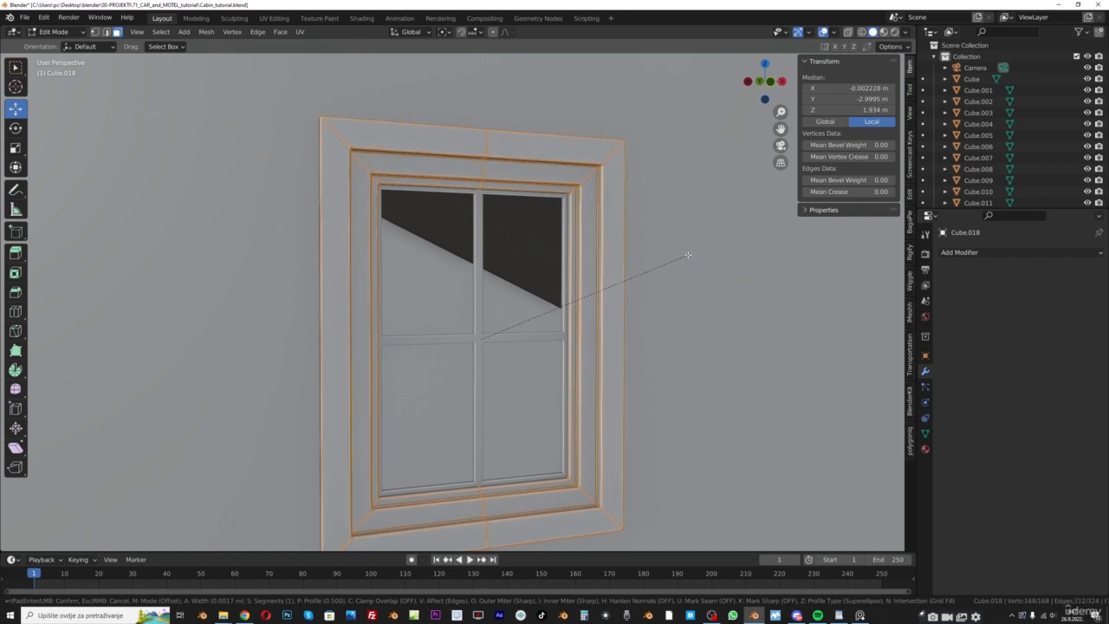
right_click(688, 254)
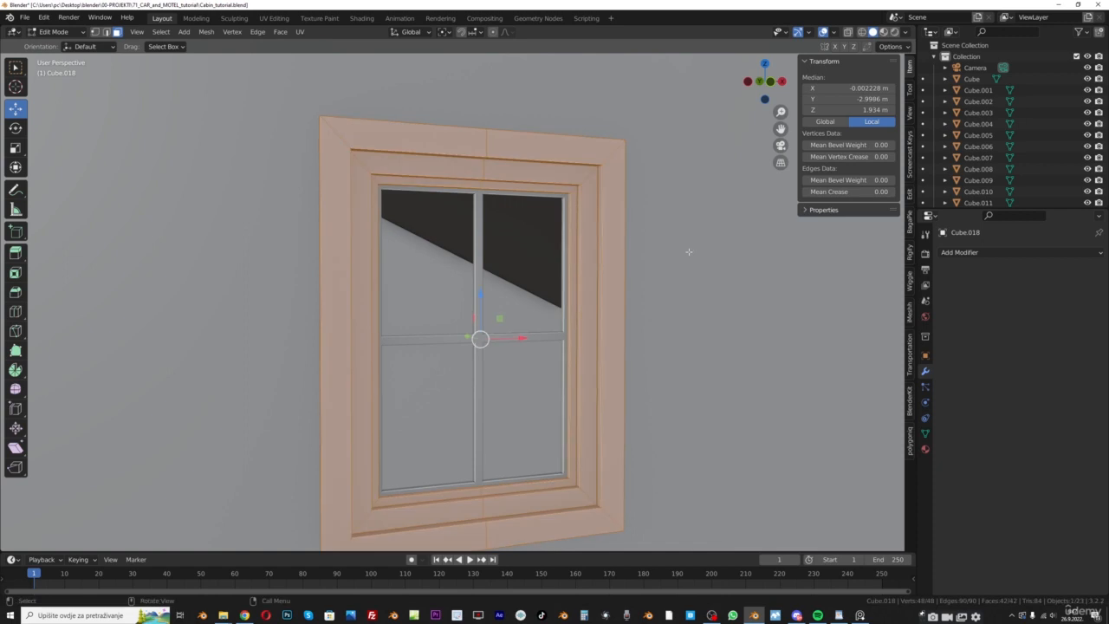
key(ctrl+b)
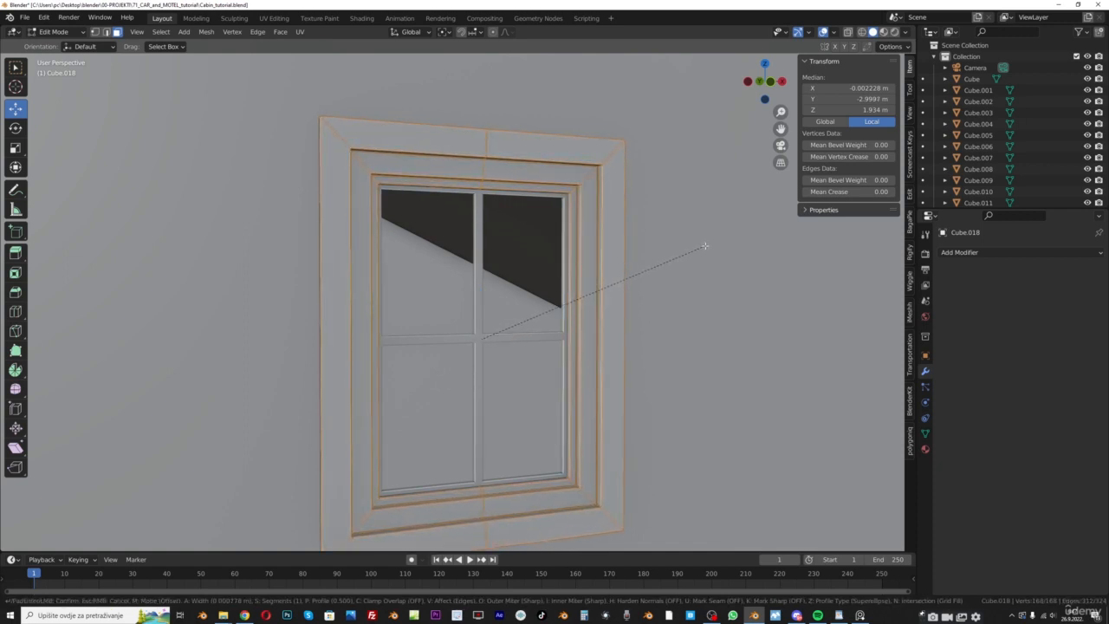
click(712, 247)
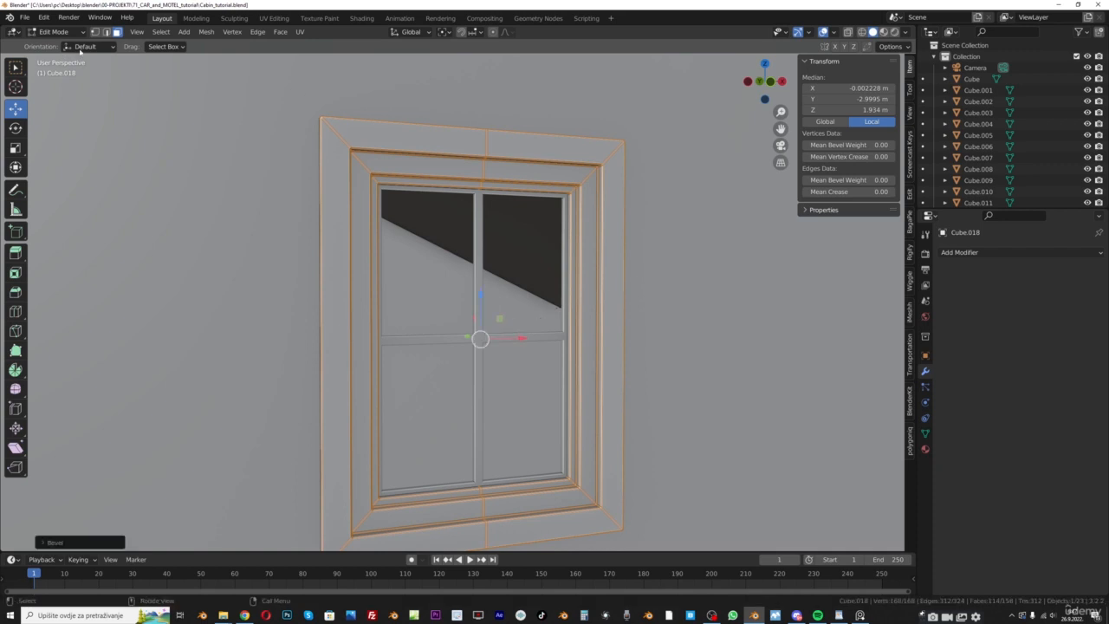
Add a centred loop cut along the frame's upper-left mitre joint and move it about 0.001 m inward along Y as a groove
click(105, 31)
key(a)
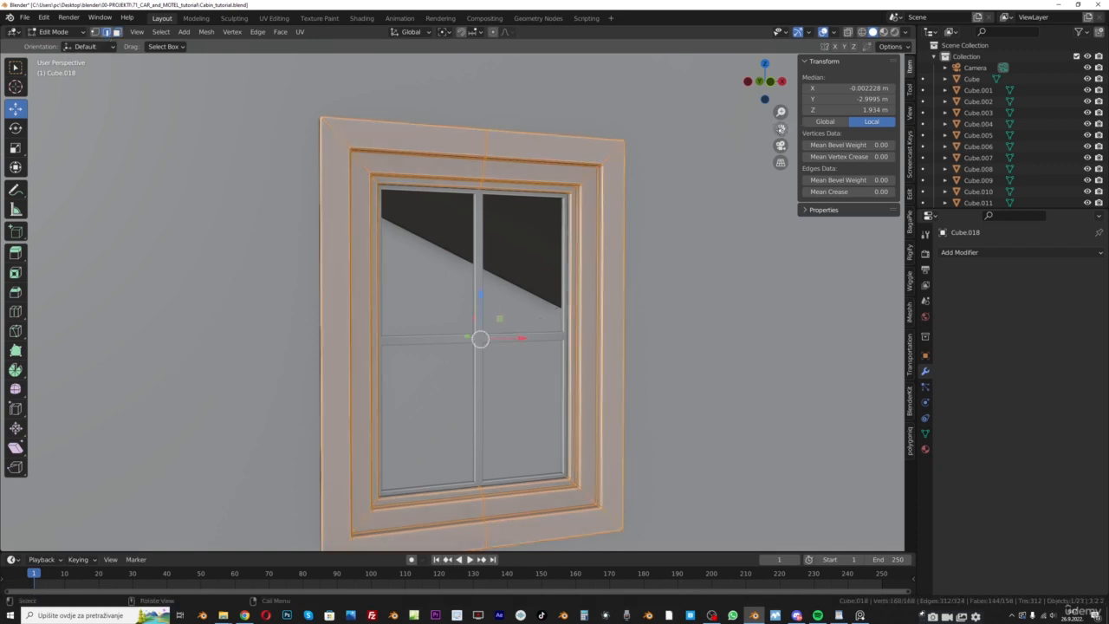
scroll(490, 179, up, 5)
key(alt+a)
key(ctrl+r)
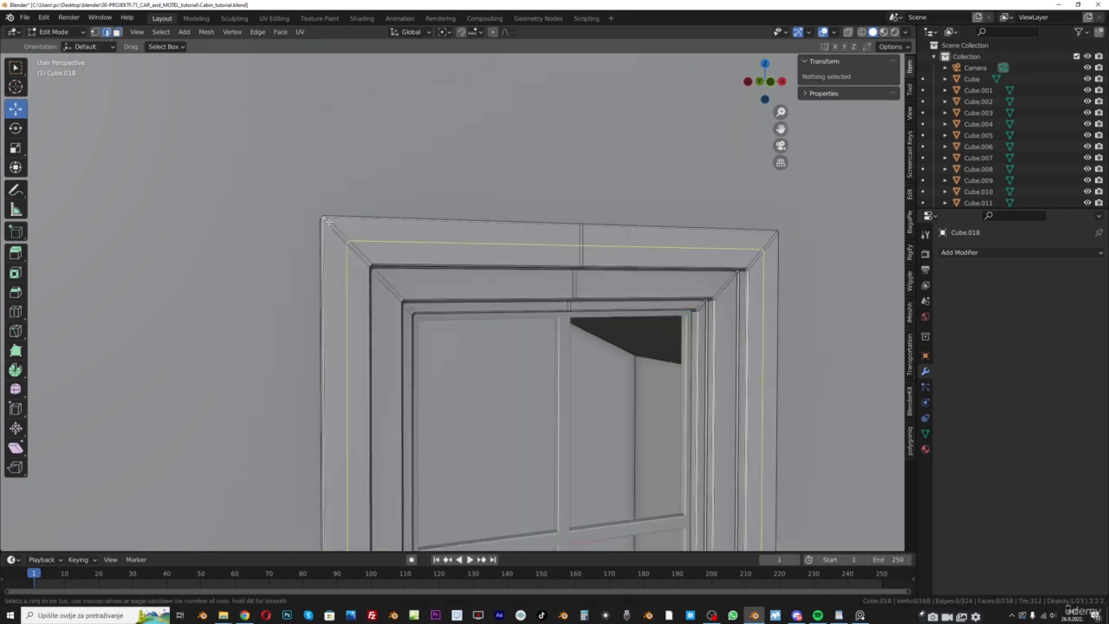
click(321, 218)
right_click(322, 216)
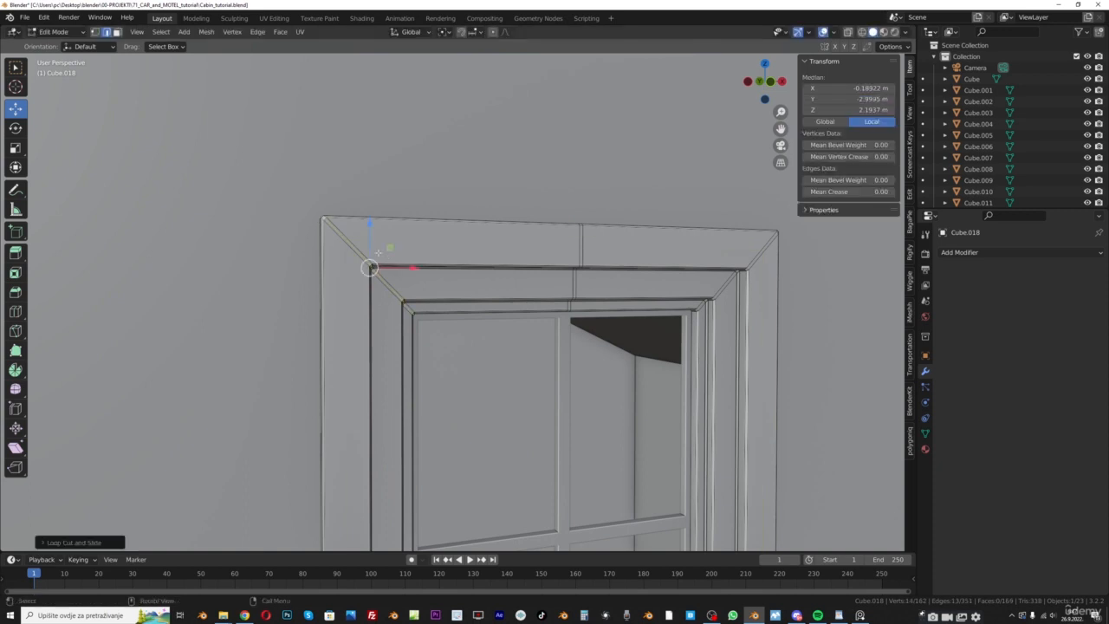
middle_drag(399, 269, 412, 270)
key(g)
key(y)
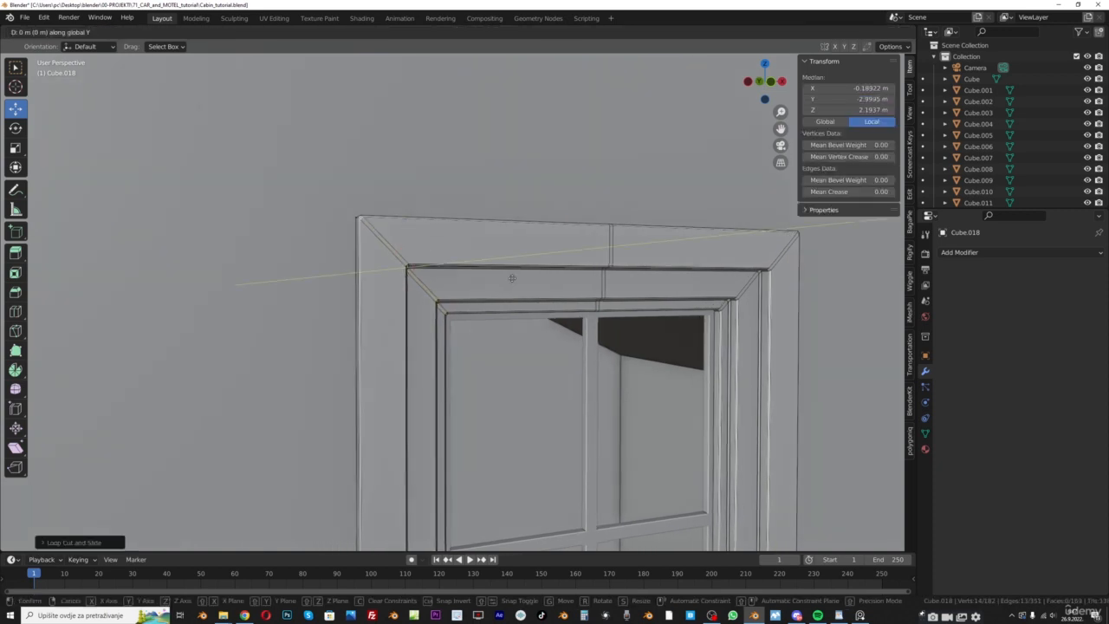
click(512, 278)
middle_drag(795, 282, 772, 282)
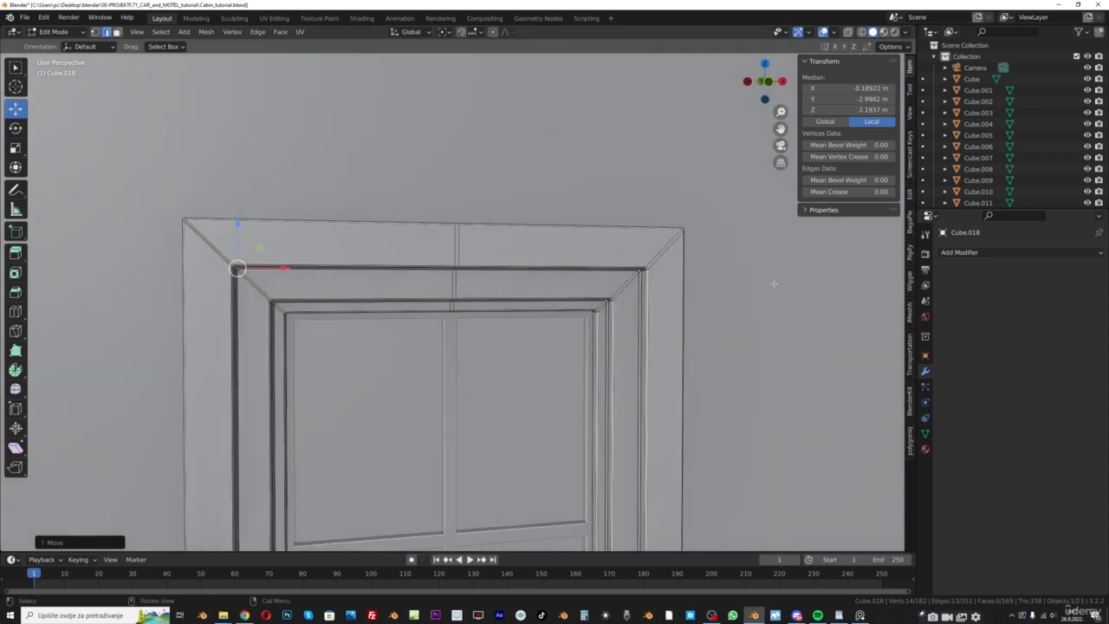
Cut centred loops along the frame's remaining mitre joints and push them slightly inward along Y to form matching grooves
key(ctrl+r)
click(682, 233)
right_click(682, 234)
key(g)
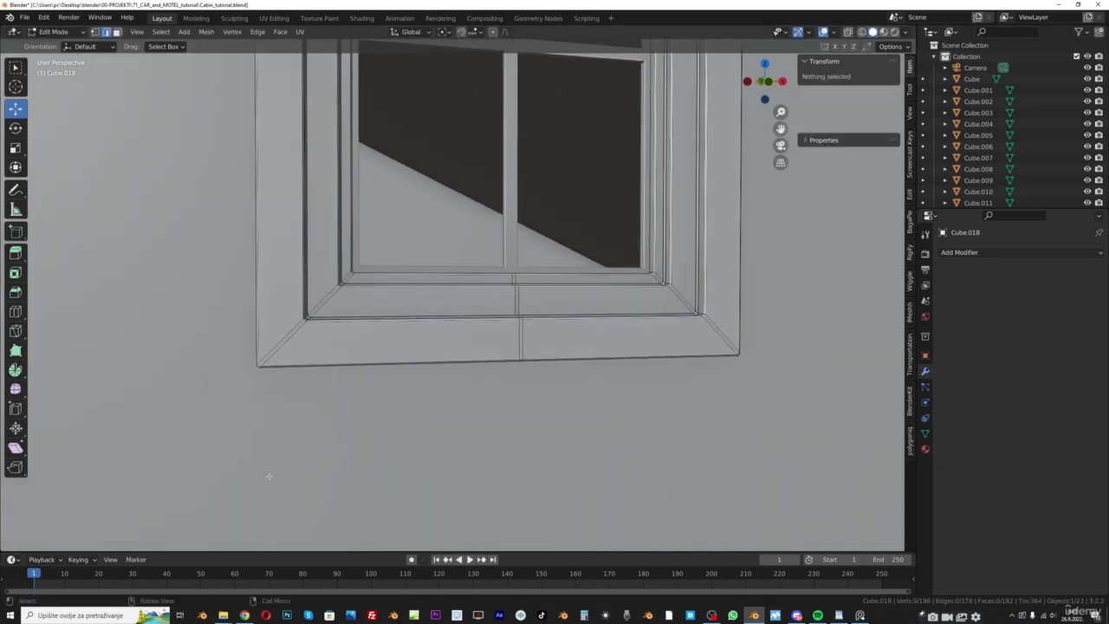
key(g)
key(y)
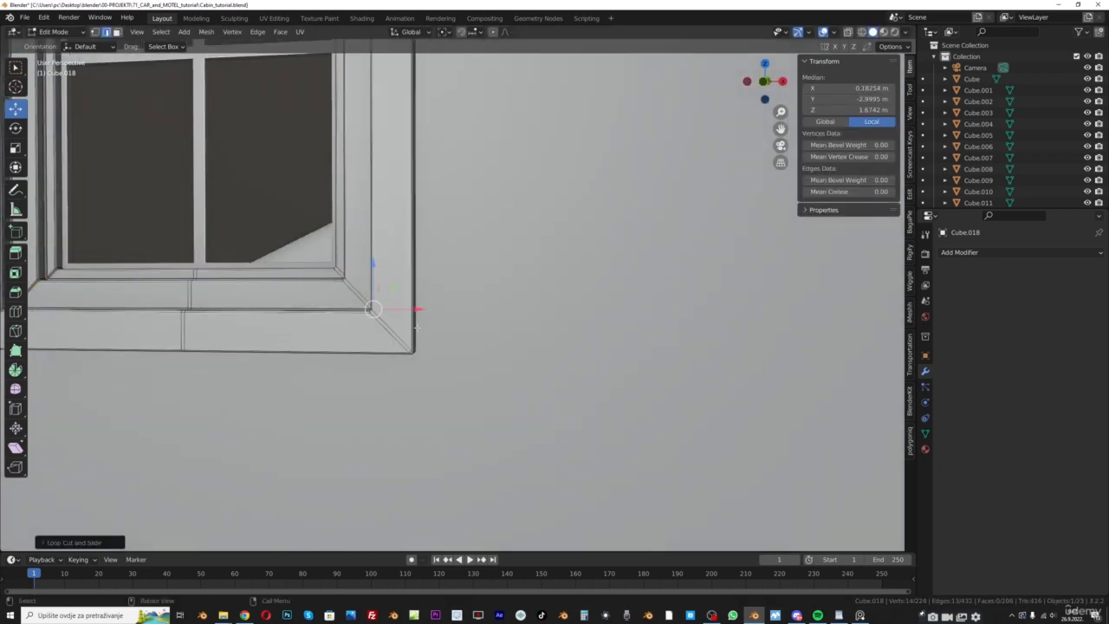
Return to Object Mode and examine the attic window's frame and muntins on the cabin's front, up close and from afar
scroll(486, 359, down, 3)
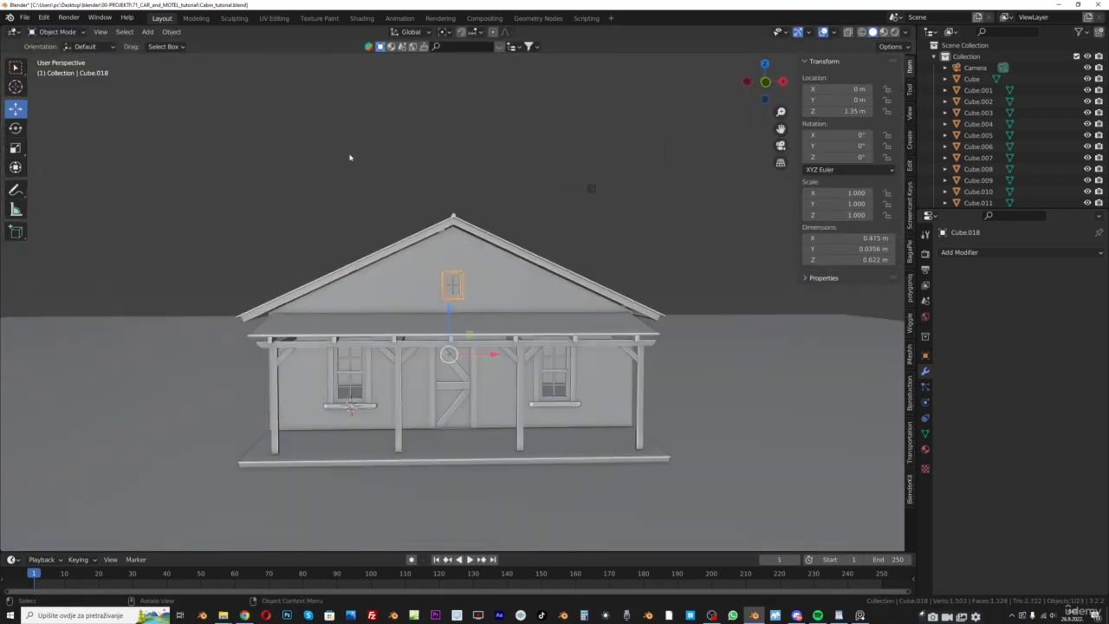
key(KP_1)
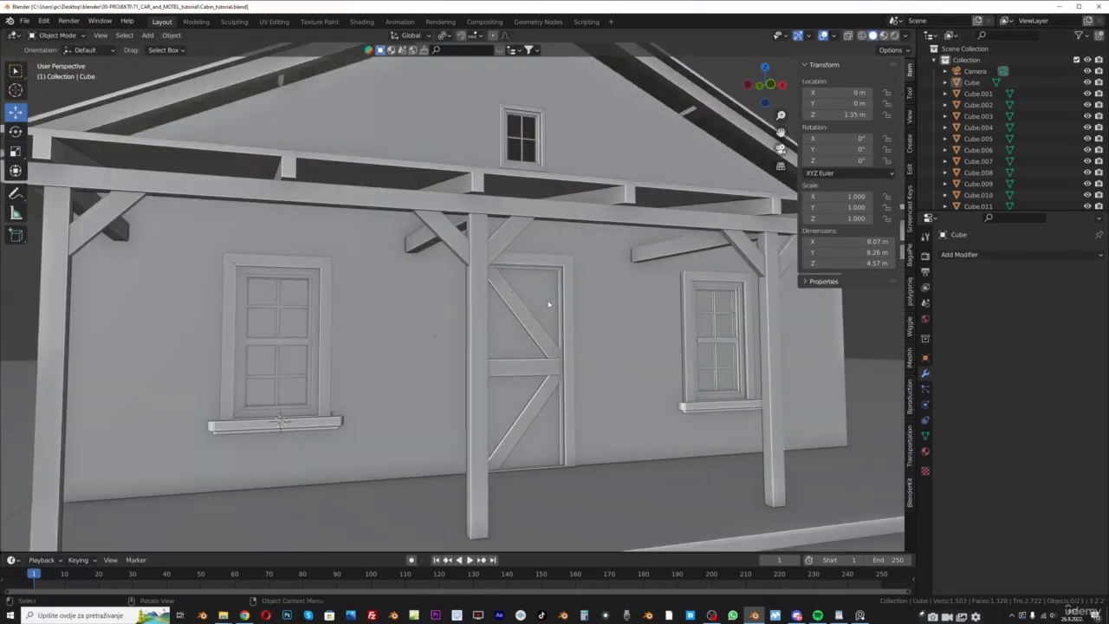
drag(780, 131, 721, 267)
scroll(460, 307, up, 5)
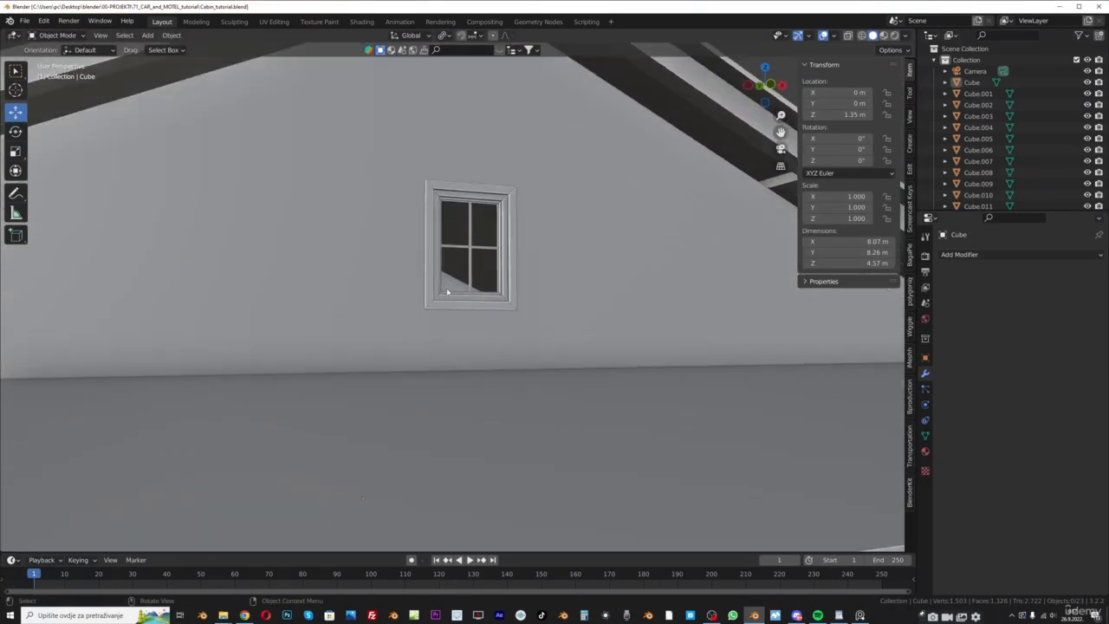
click(432, 268)
drag(781, 131, 752, 200)
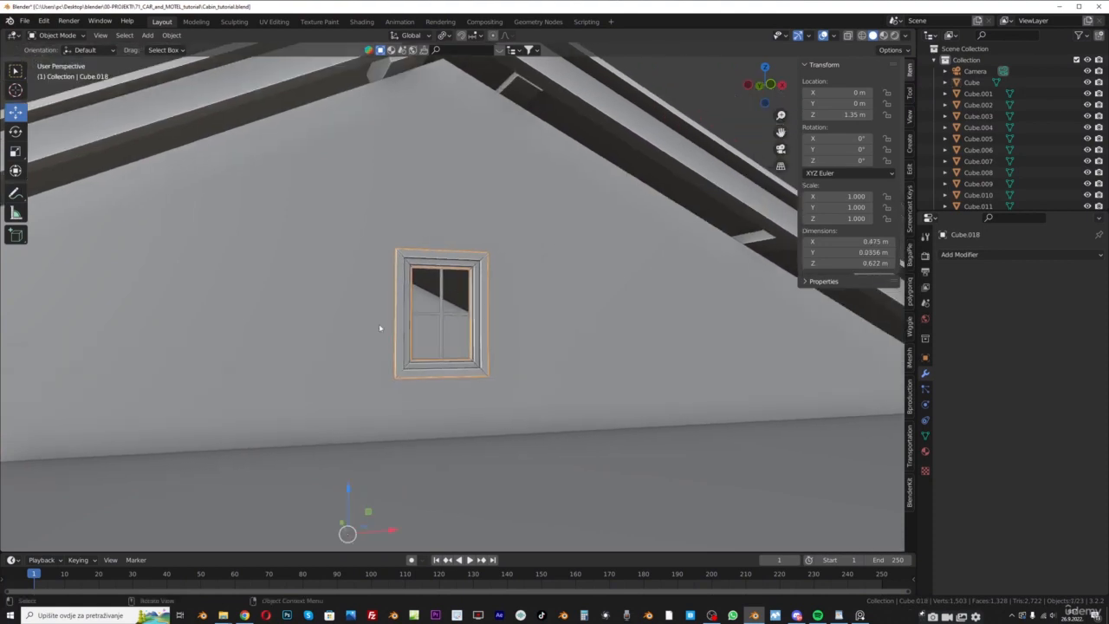
click(441, 310)
scroll(444, 312, up, 4)
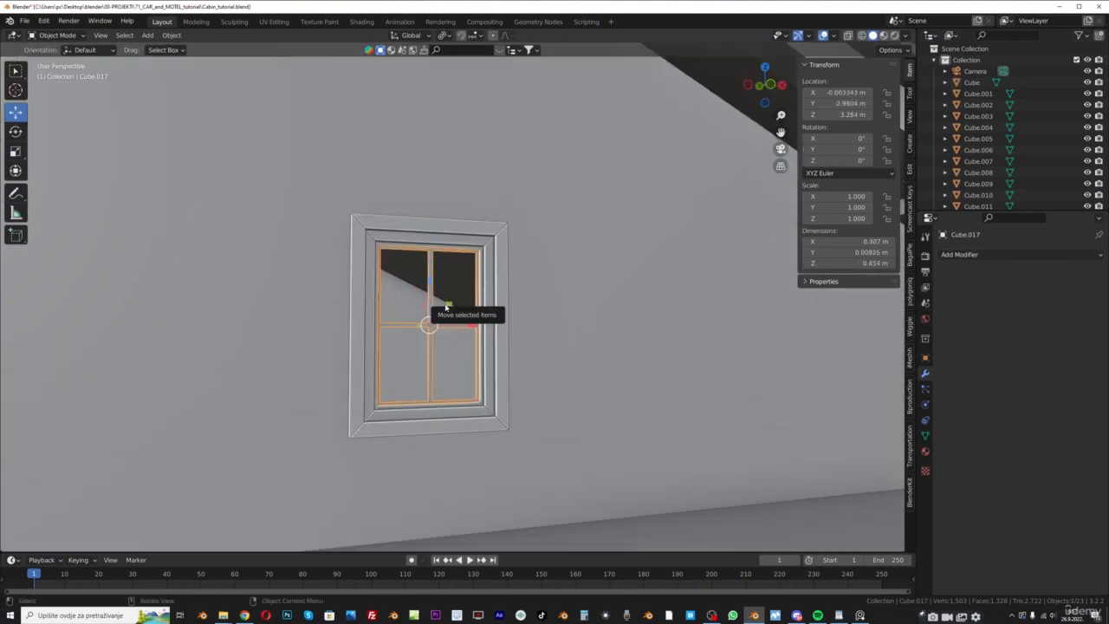
scroll(449, 307, down, 3)
scroll(407, 260, up, 1)
Select the attic window frame and set its origin to its geometry
click(398, 249)
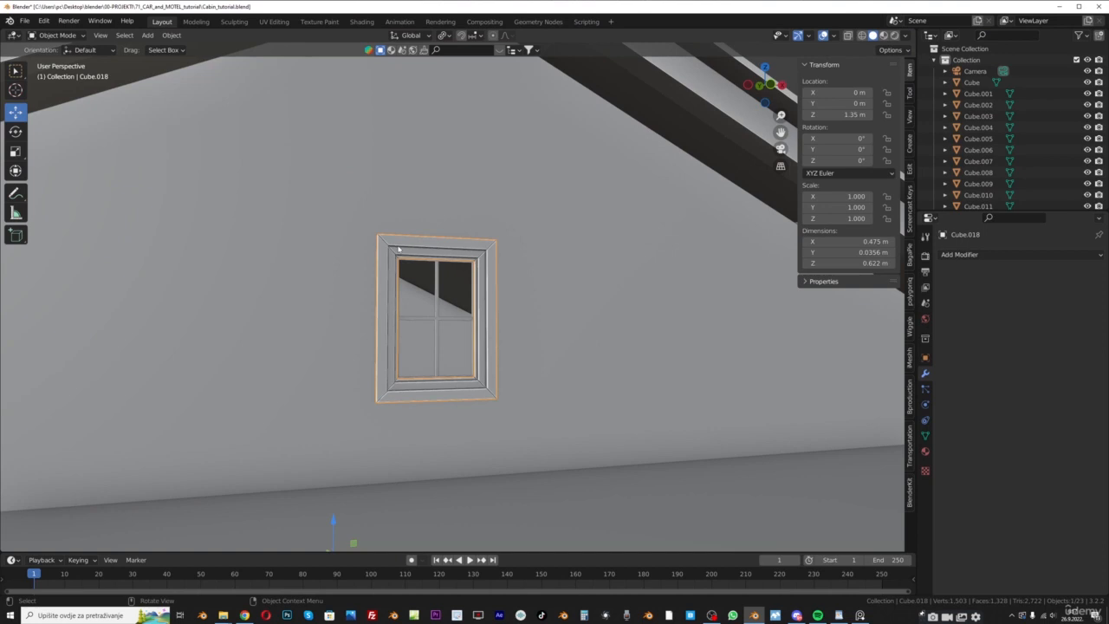
click(170, 35)
mouse_move(195, 55)
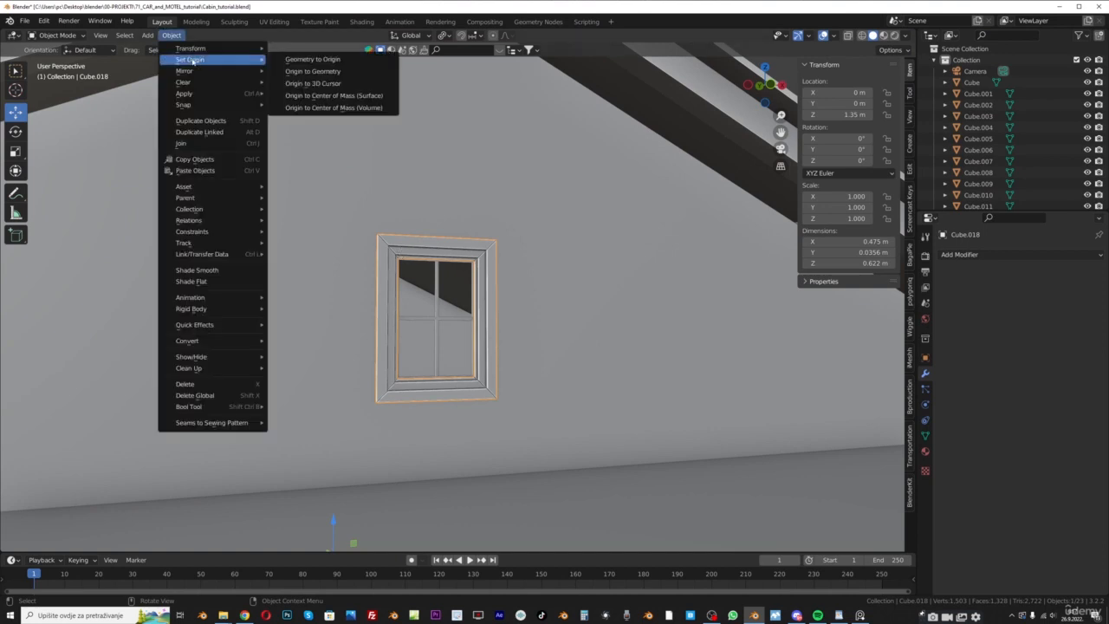
click(329, 72)
Join the attic window frame with the muntins into one object, keeping the muntins as the active object
shift+click(440, 298)
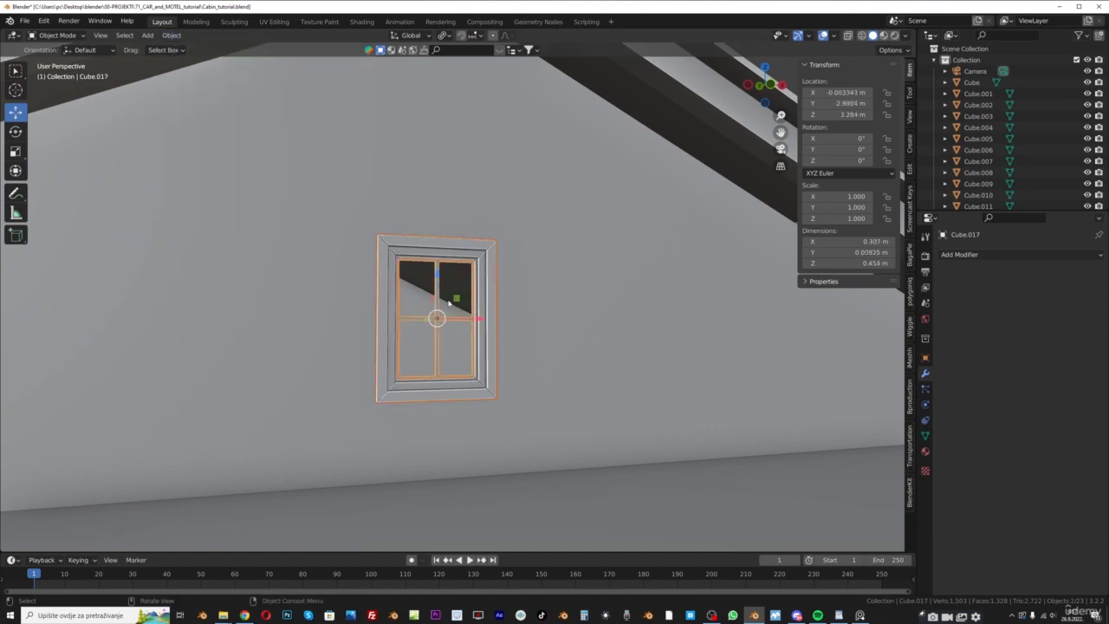
key(ctrl+j)
scroll(449, 302, down, 6)
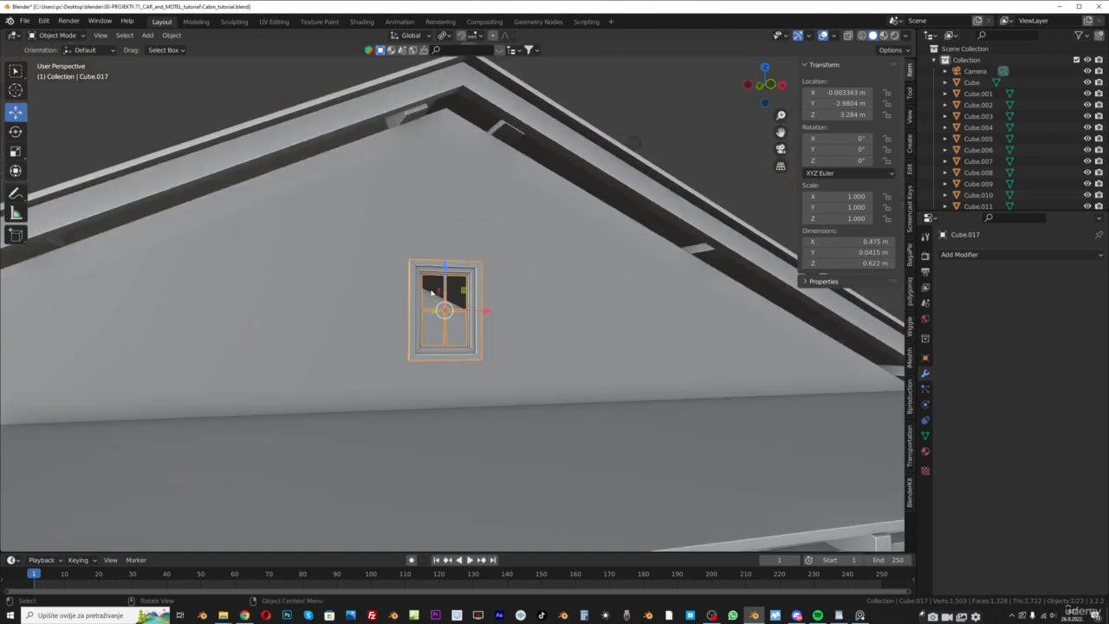
Select the left front window, the attic window and the right front window in turn, test-moving them to check that each is separate
drag(781, 133, 830, 2)
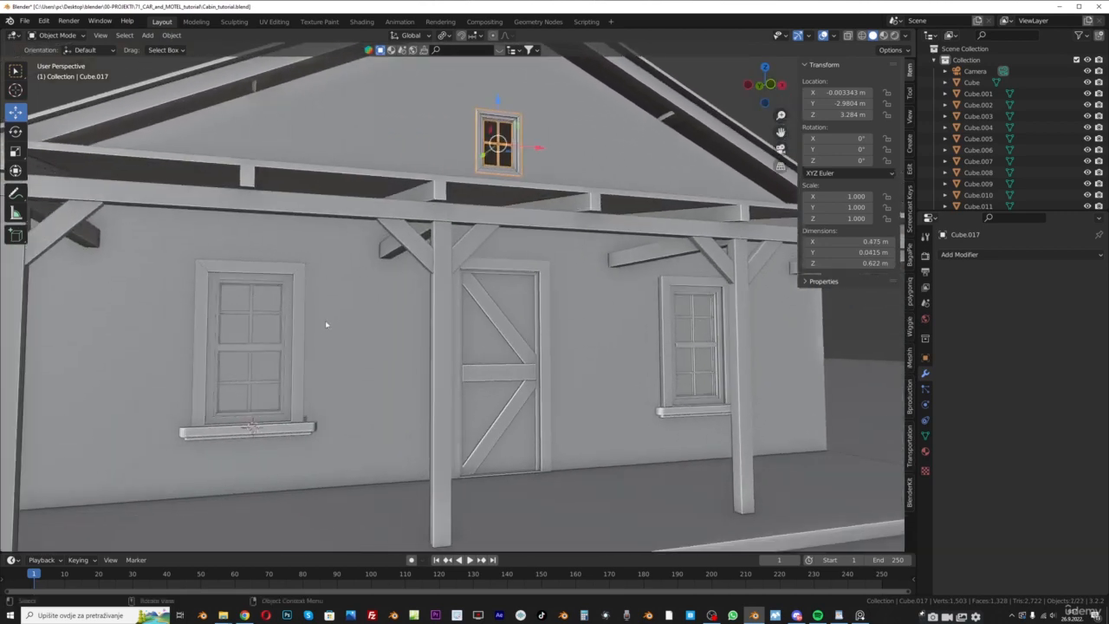
click(296, 338)
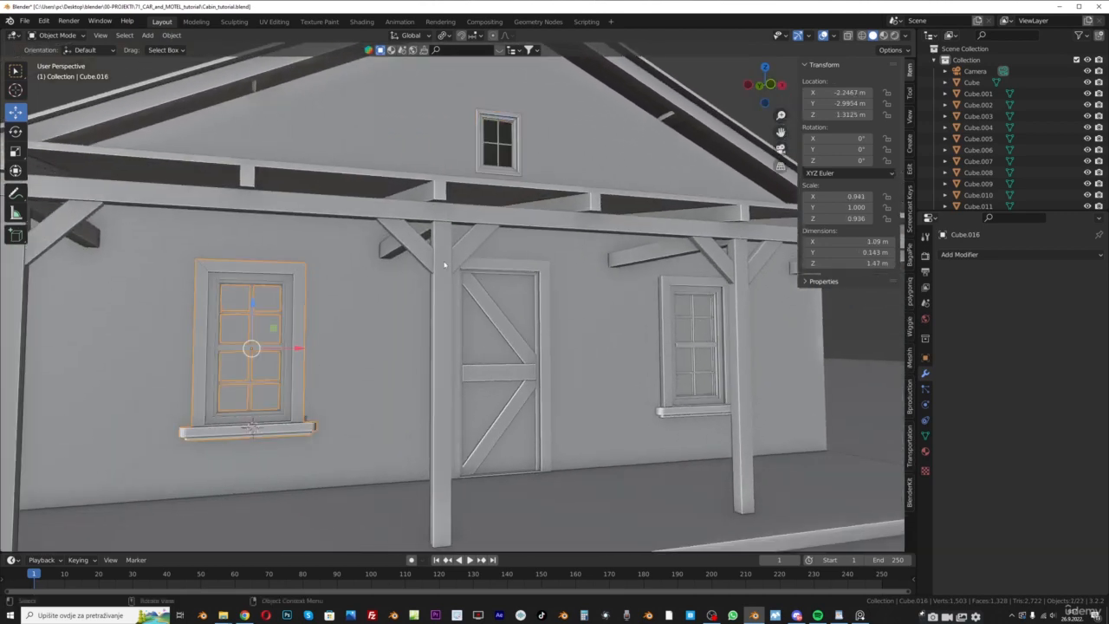
key(g)
right_click(441, 263)
click(508, 145)
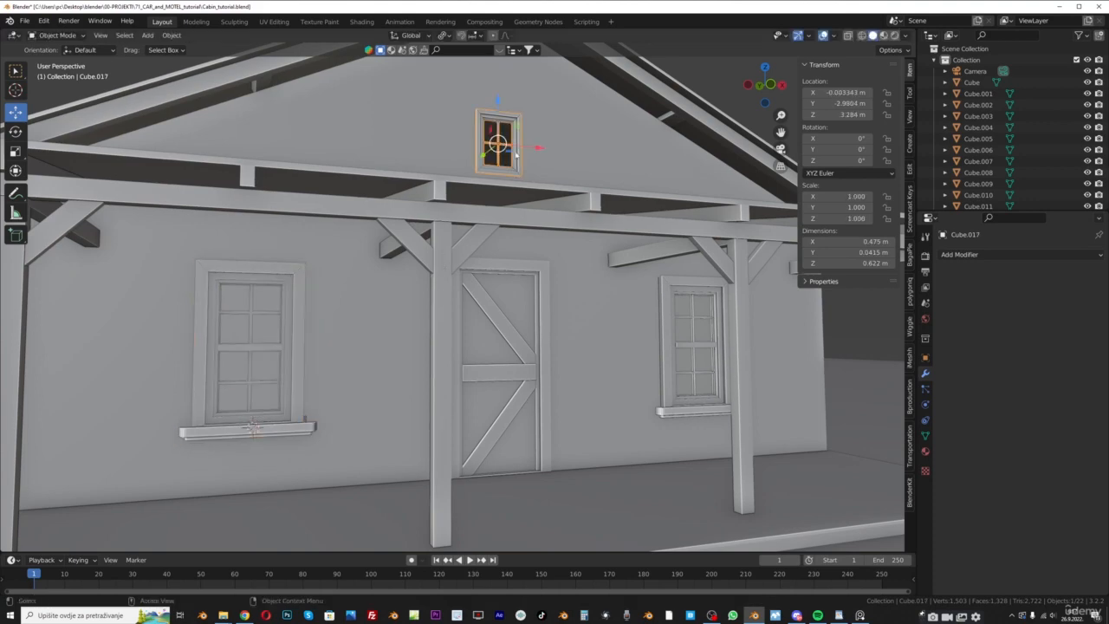
key(g)
right_click(513, 153)
click(671, 328)
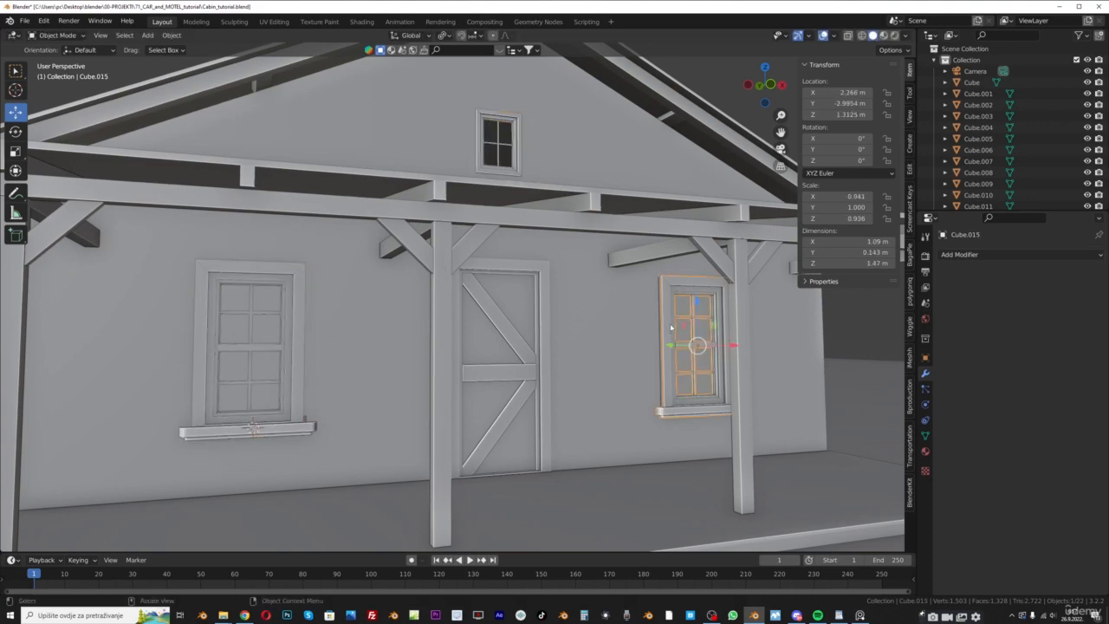
Edit the cabin body in face selection mode and select the upper inner-left jamb face and head face of the front door frame
scroll(466, 334, up, 4)
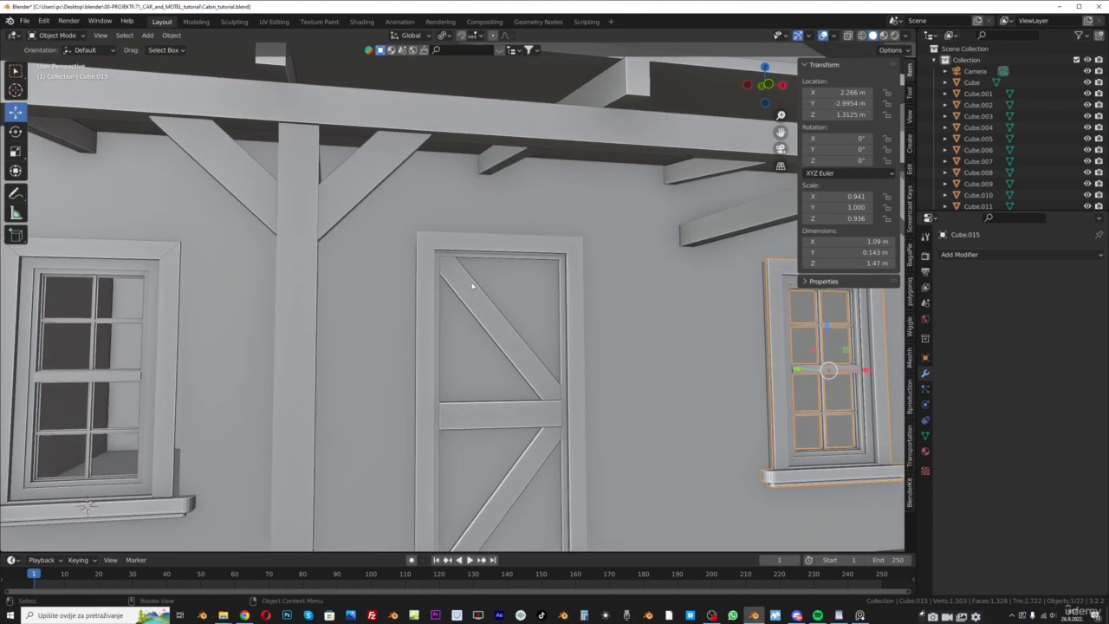
click(472, 286)
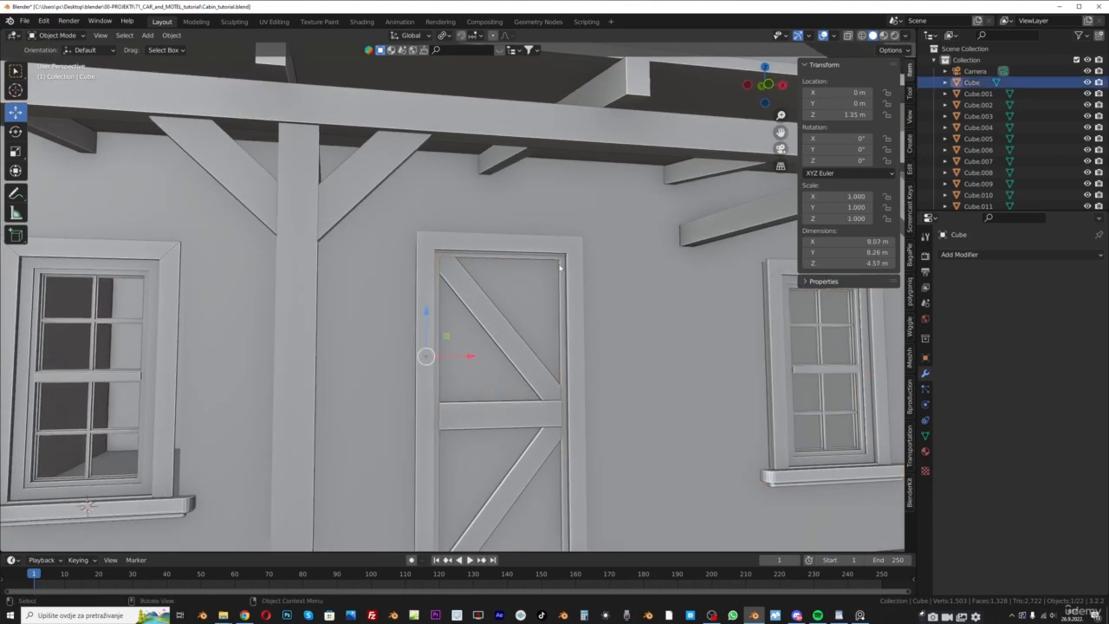
key(KP_Decimal)
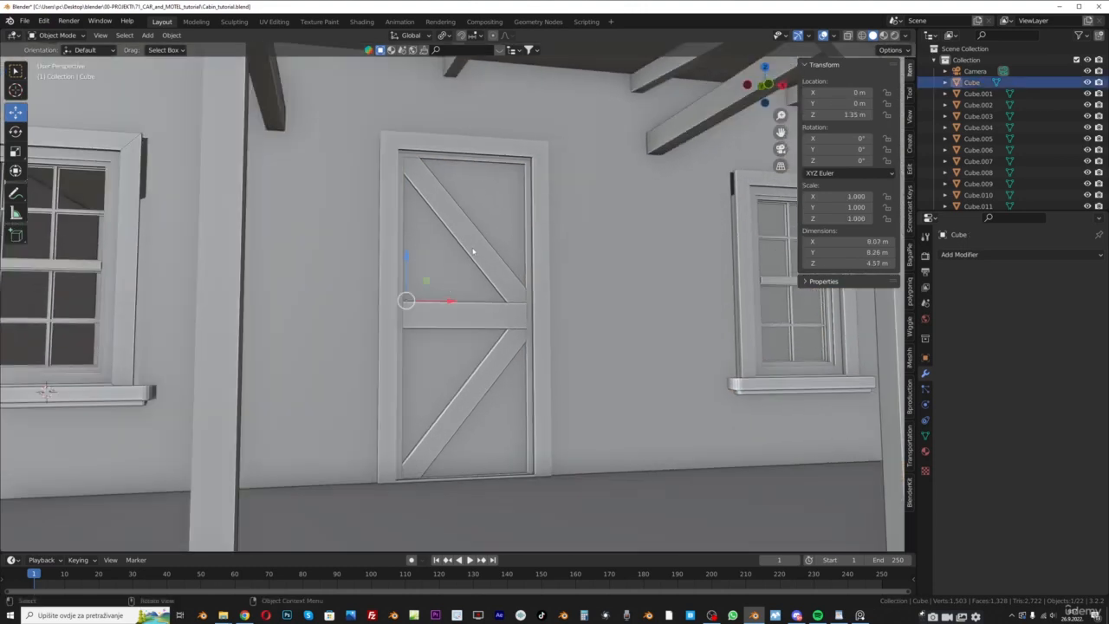
scroll(476, 255, up, 2)
click(59, 37)
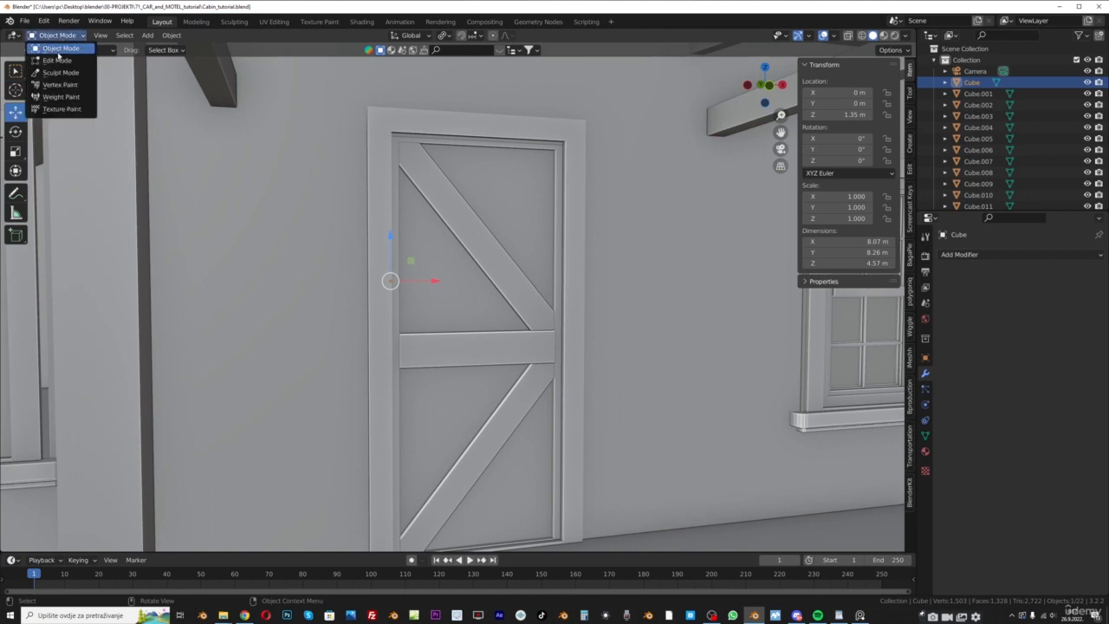
click(61, 61)
scroll(424, 213, up, 2)
middle_drag(423, 213, 301, 122)
click(300, 121)
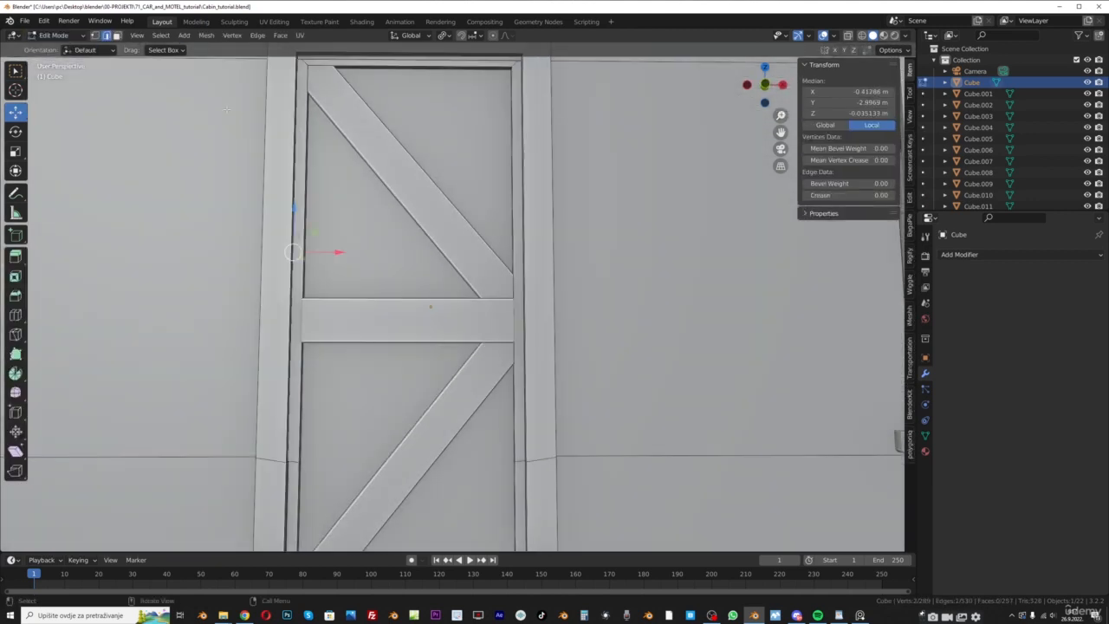
click(117, 36)
click(300, 116)
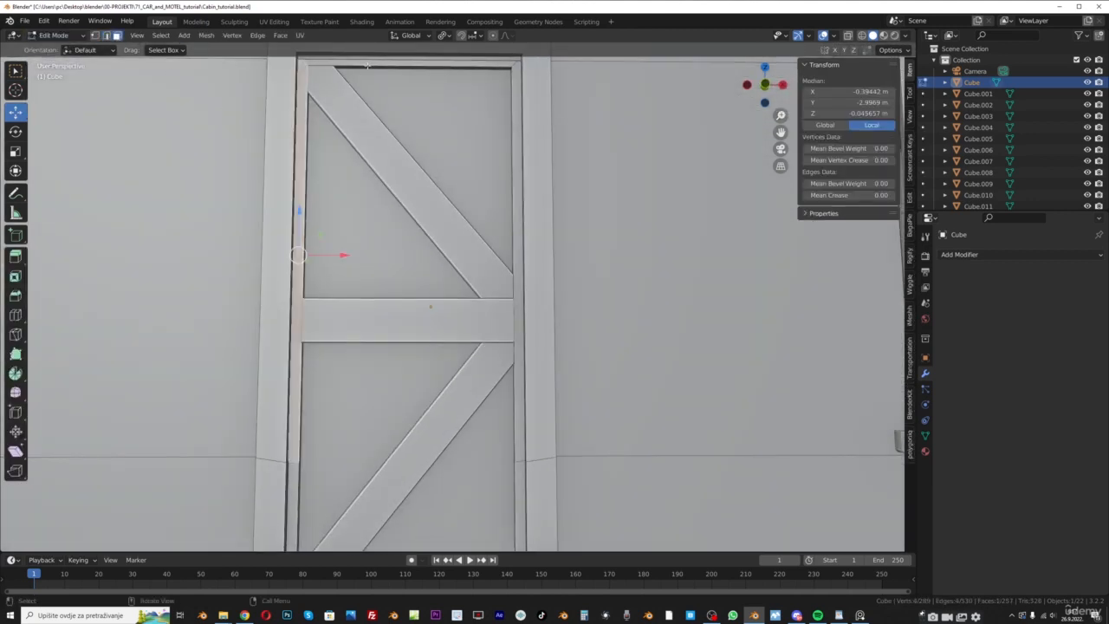
middle_drag(350, 67, 353, 75)
ctrl+click(361, 81)
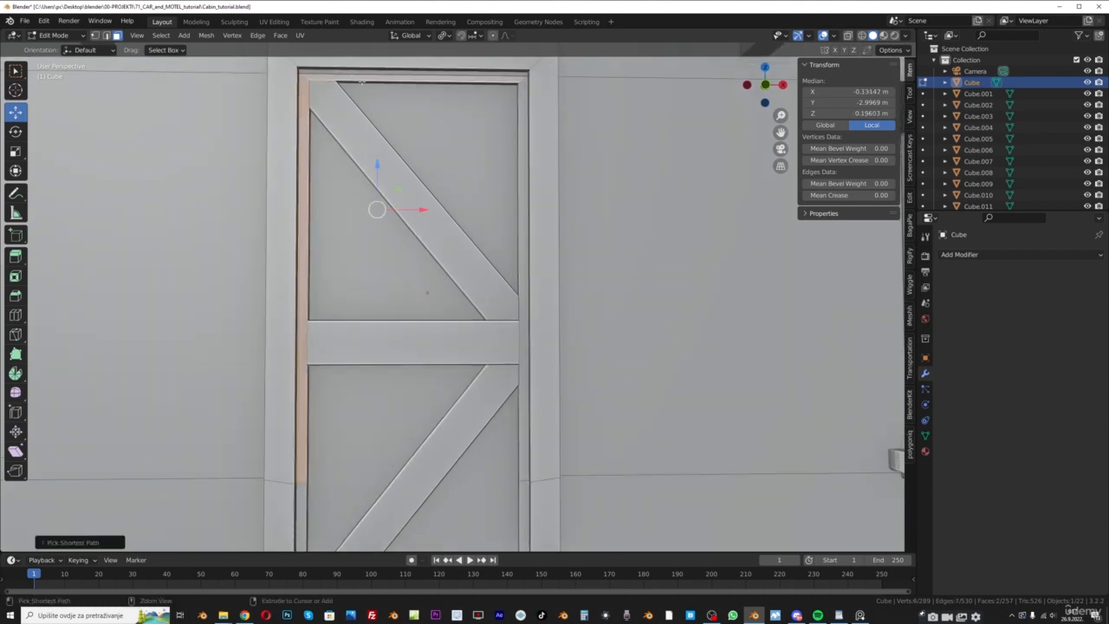
Extend the face selection along the door frame's right jamb, threshold and lower left jamb, and grow it over the whole frame
ctrl+click(527, 157)
drag(779, 132, 817, 292)
ctrl+click(560, 343)
middle_drag(531, 426, 529, 439)
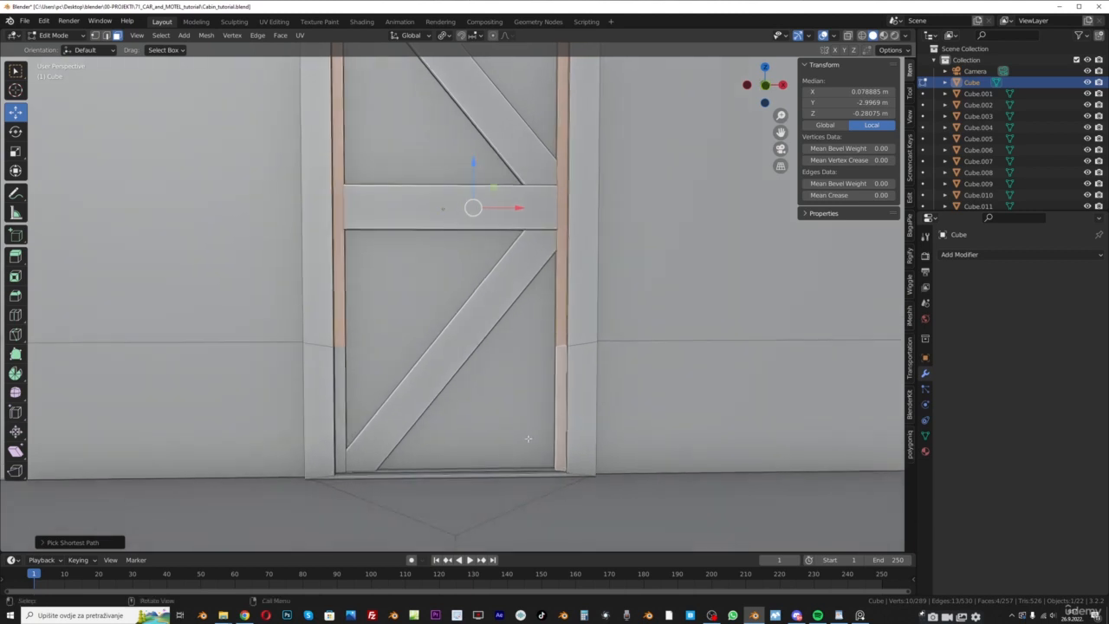
ctrl+click(504, 469)
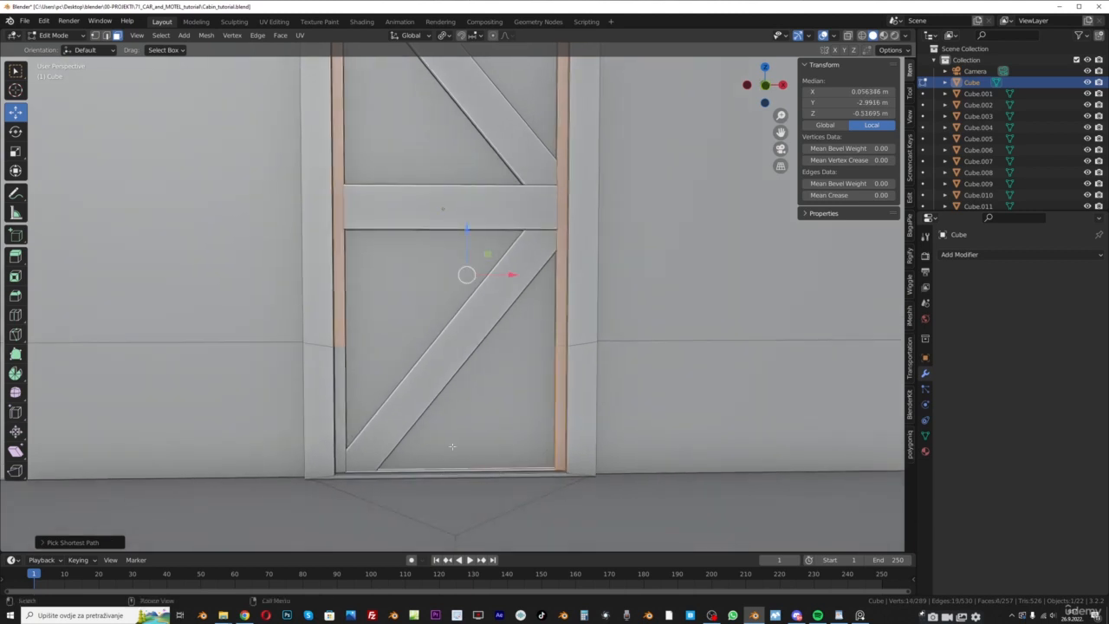
ctrl+click(341, 394)
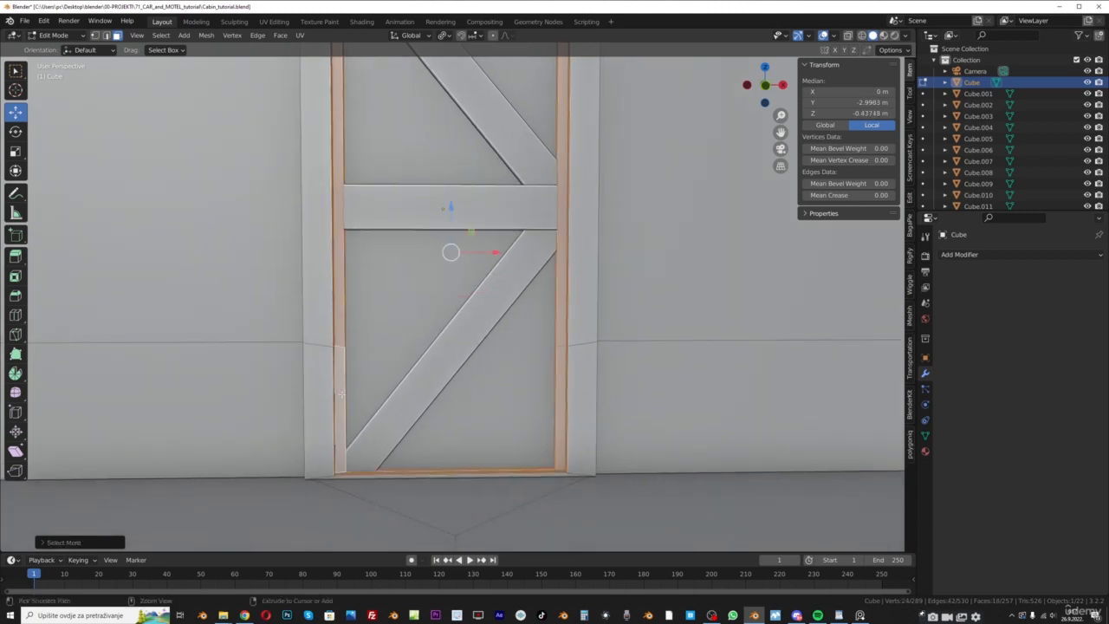
ctrl+click(341, 394)
middle_drag(341, 394, 456, 366)
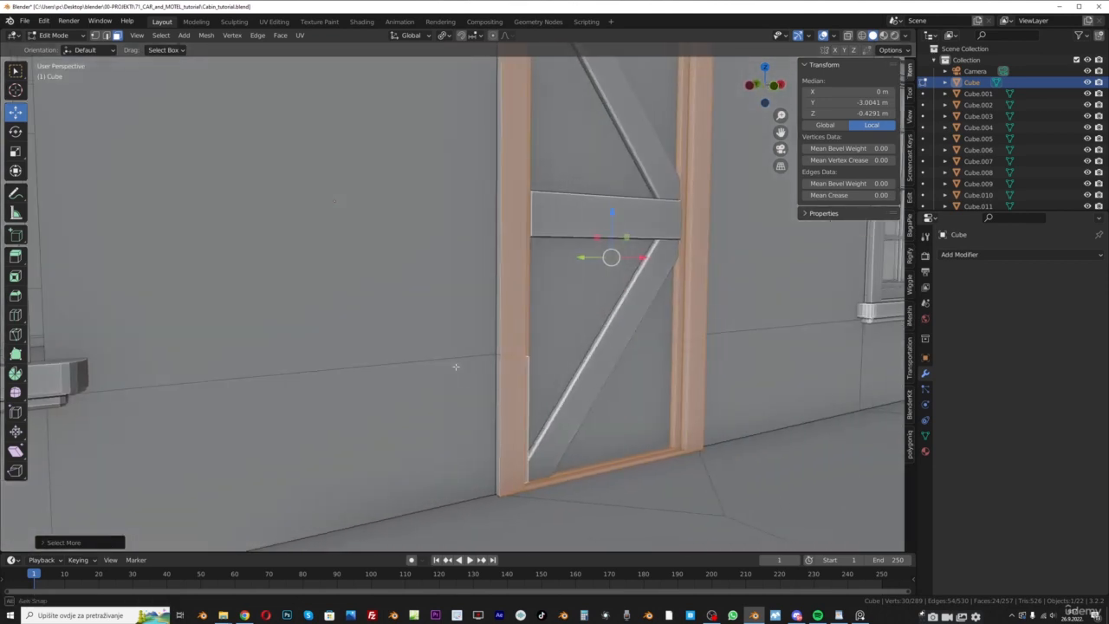
key(ctrl+KP_Add)
Separate the selected door frame faces from the cabin body into their own object and return to Object Mode
scroll(535, 185, down, 3)
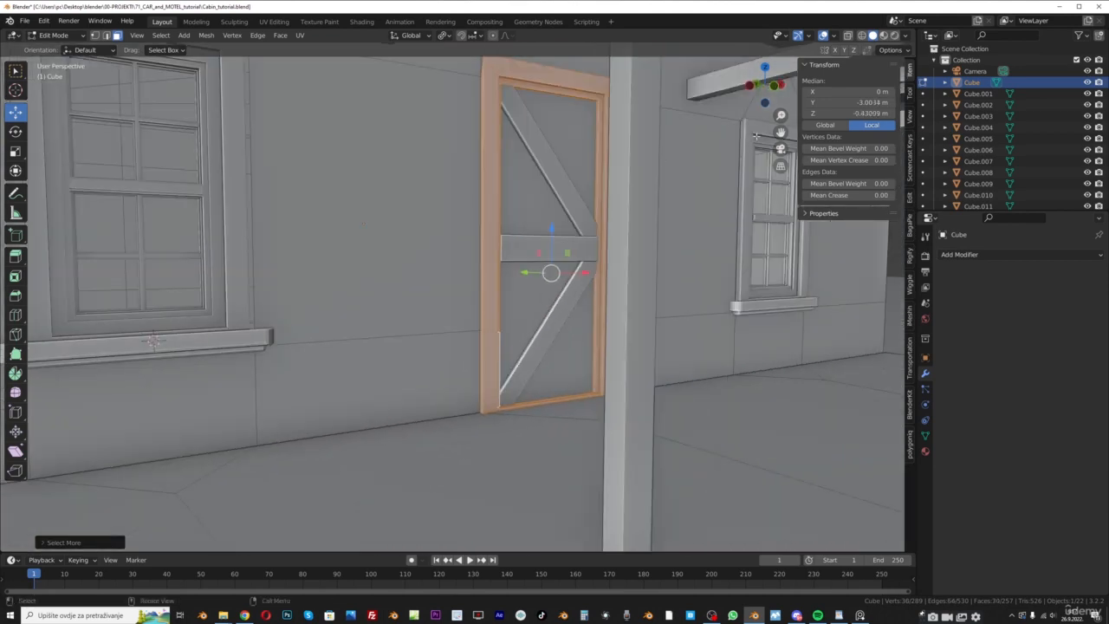
shift+middle_drag(591, 149, 502, 202)
scroll(514, 201, up, 4)
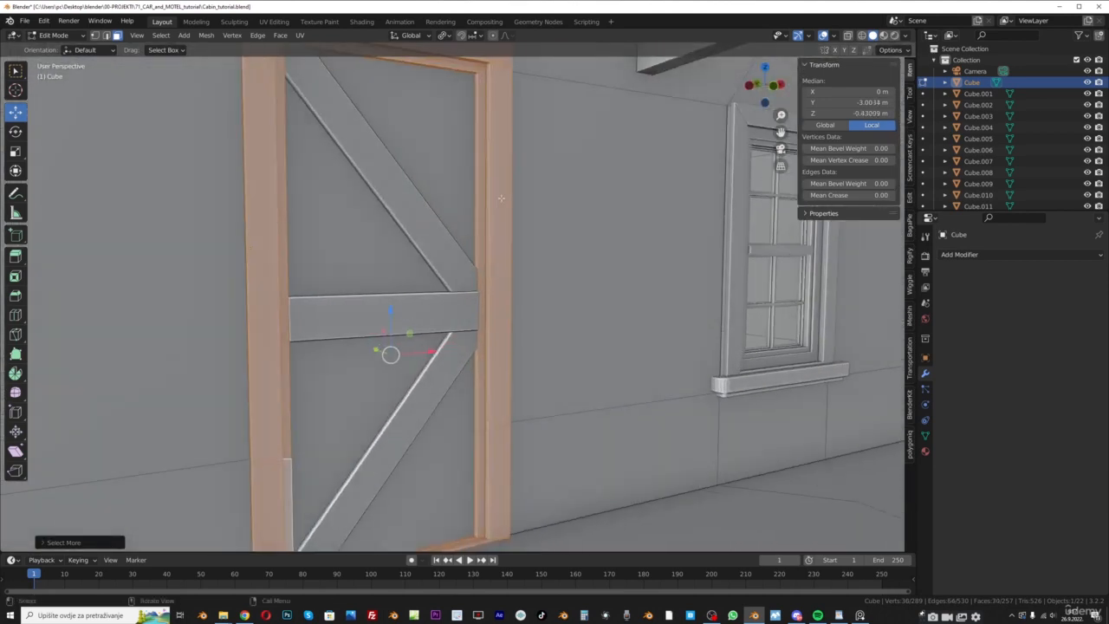
key(p)
click(501, 201)
click(54, 35)
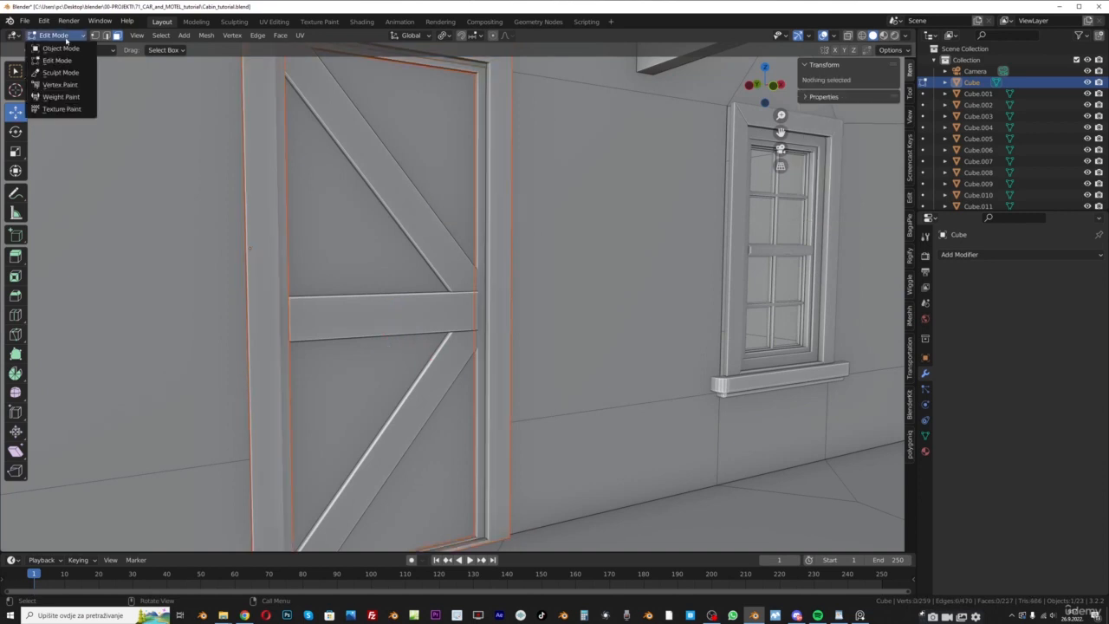
click(54, 45)
Join the front door's panel and braces with the separated door frame into one object, keeping the frame active
click(415, 239)
click(491, 259)
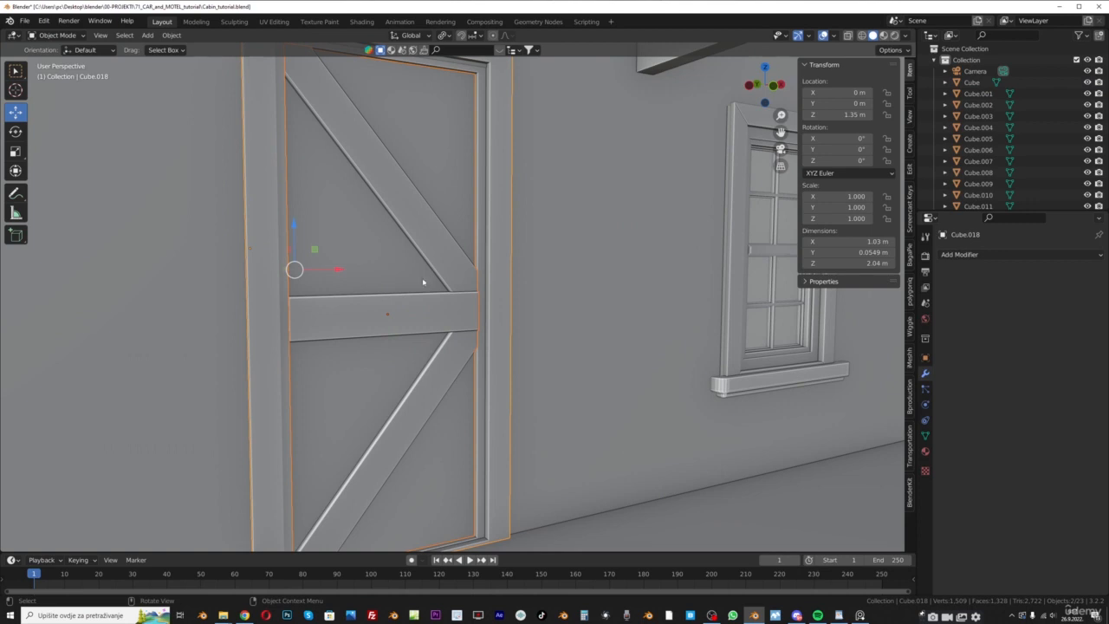
key(ctrl+j)
Set the joined door's origin to its geometry and check with a cancelled test move that it moves as one piece
scroll(423, 281, down, 3)
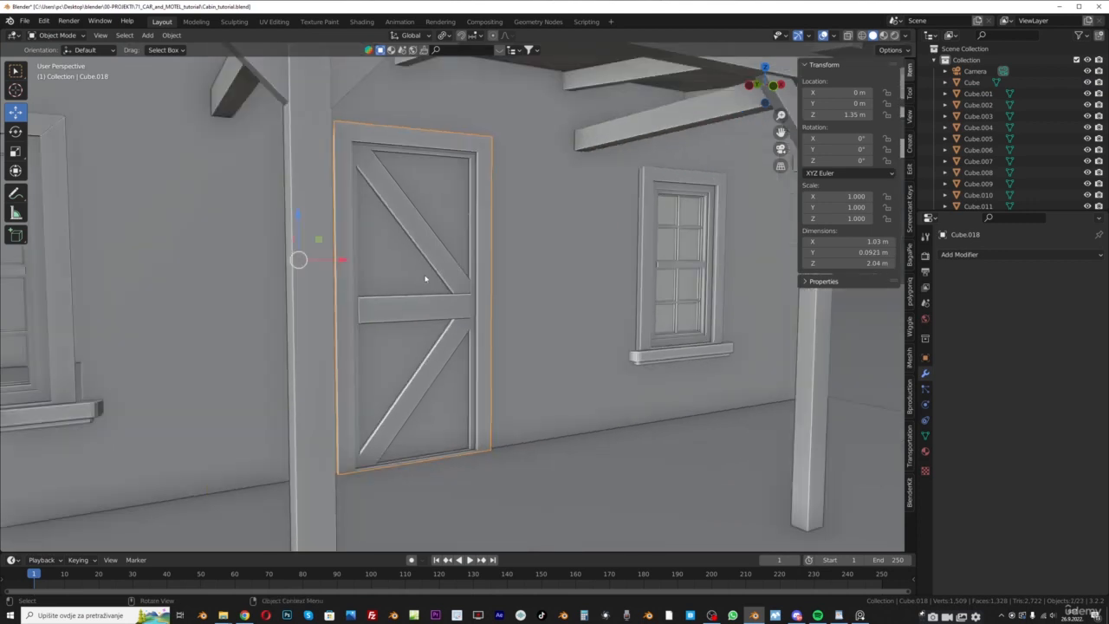
middle_drag(444, 278, 396, 263)
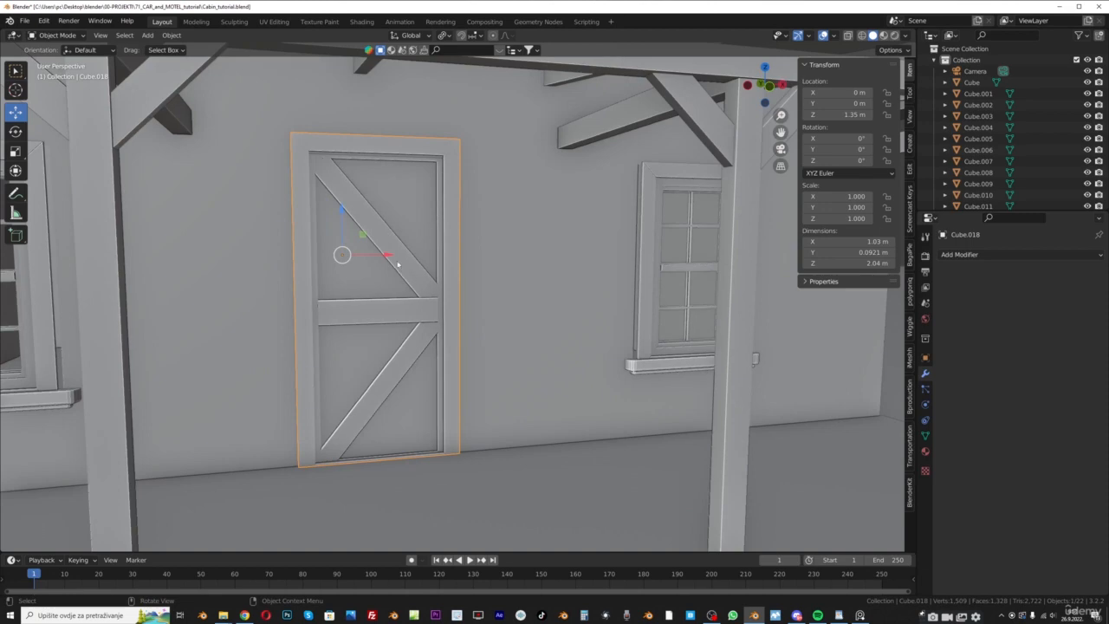
click(174, 36)
mouse_move(198, 65)
click(312, 71)
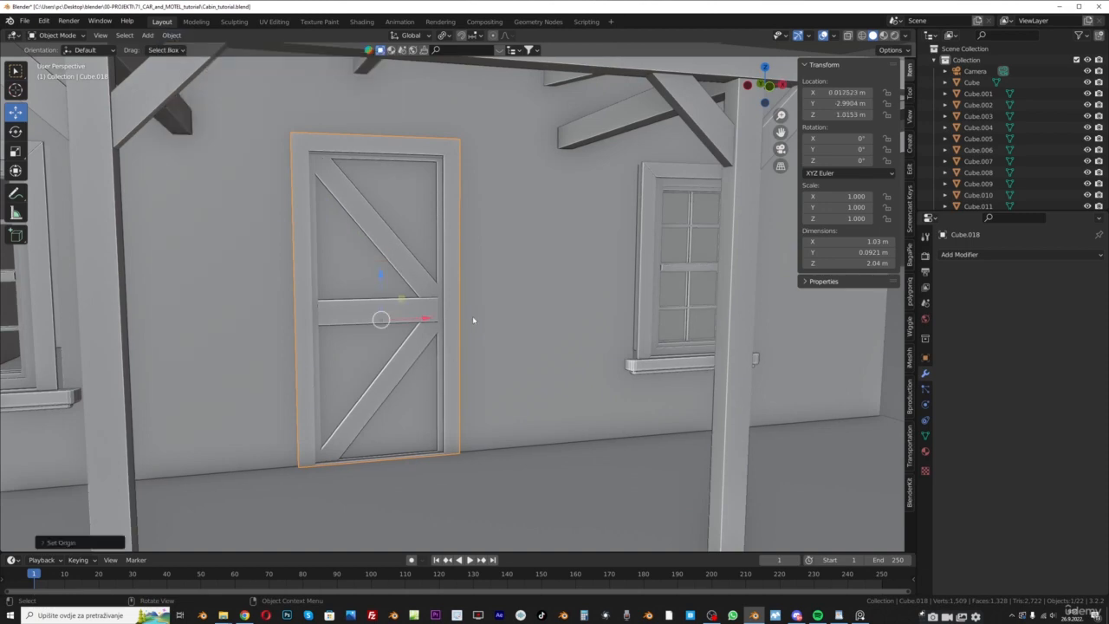
key(g)
right_click(455, 309)
Examine the cabin's whole front and compare its door and porch with the log cabin reference photo
scroll(458, 307, down, 4)
middle_drag(470, 295, 520, 286)
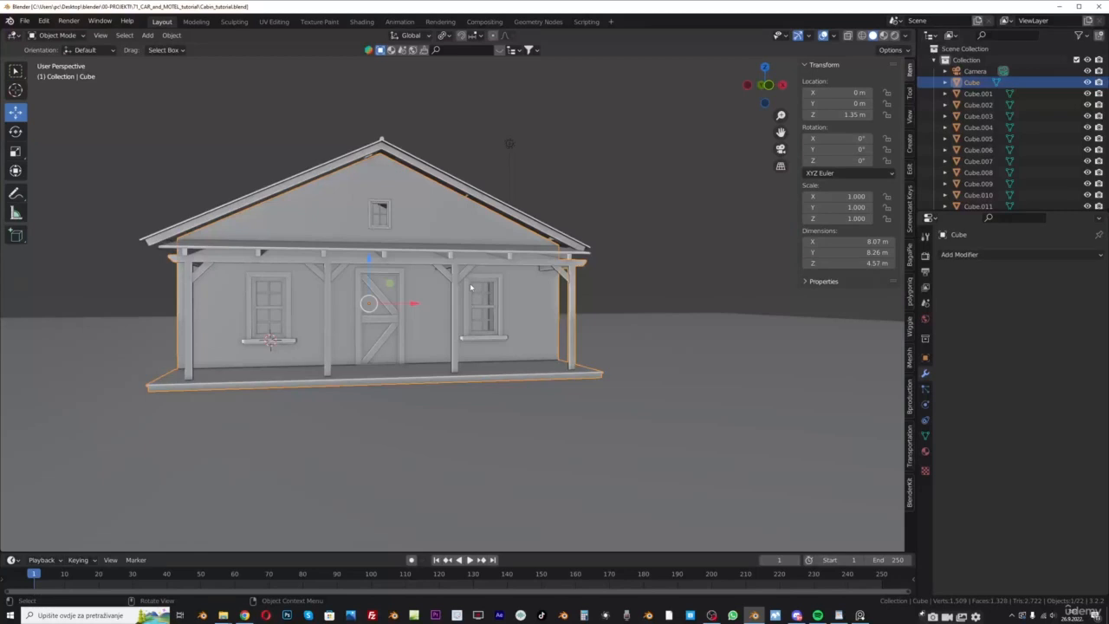
scroll(468, 288, up, 4)
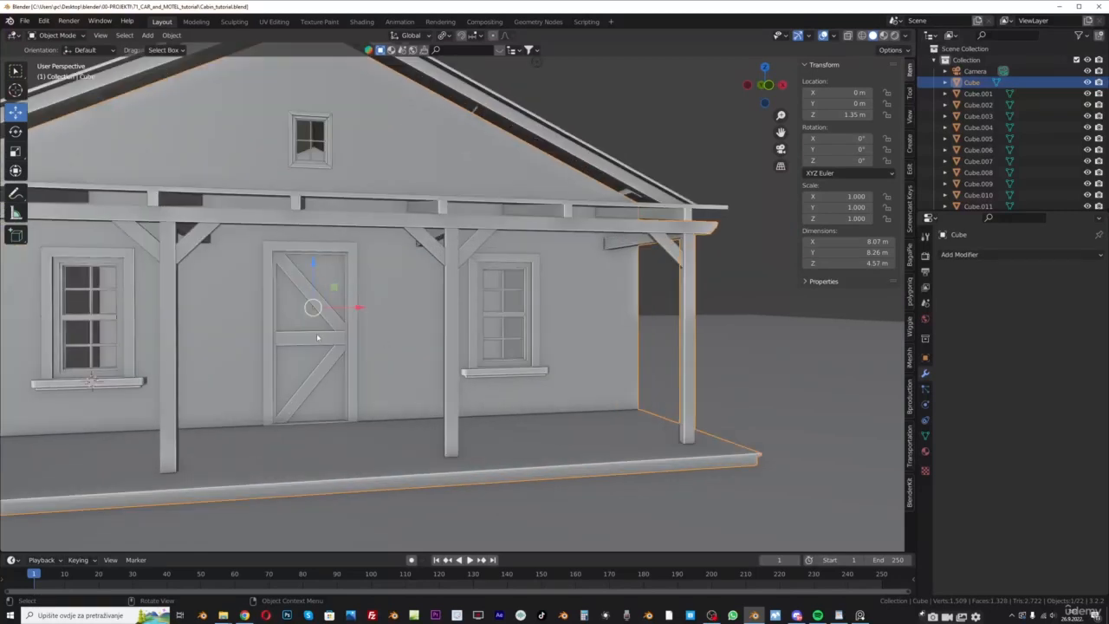
click(860, 615)
middle_drag(1003, 455, 984, 462)
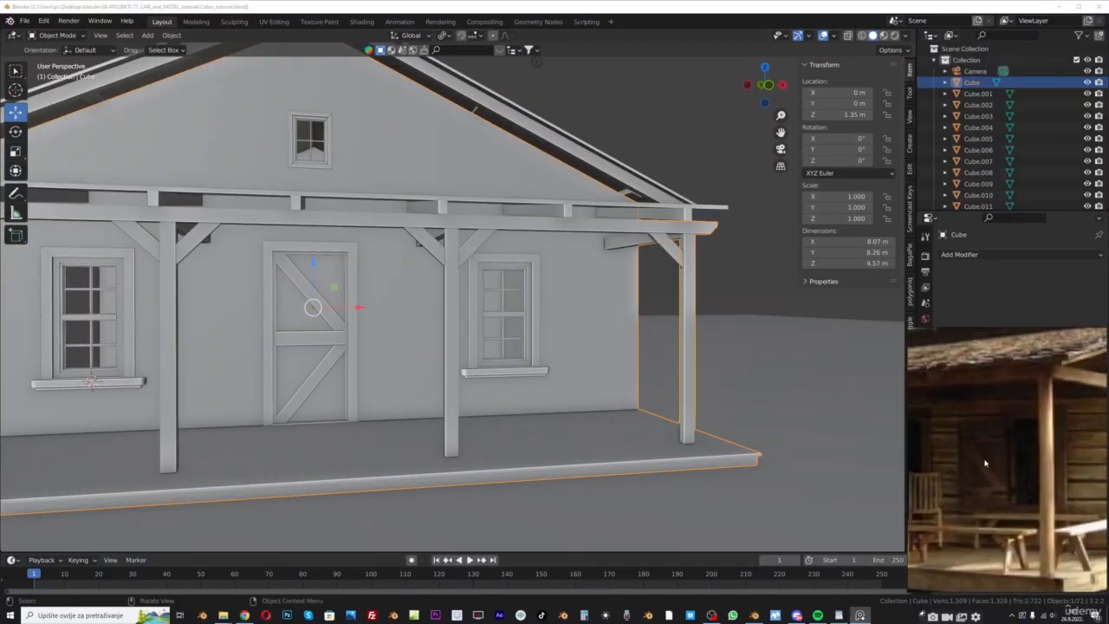
scroll(988, 455, up, 3)
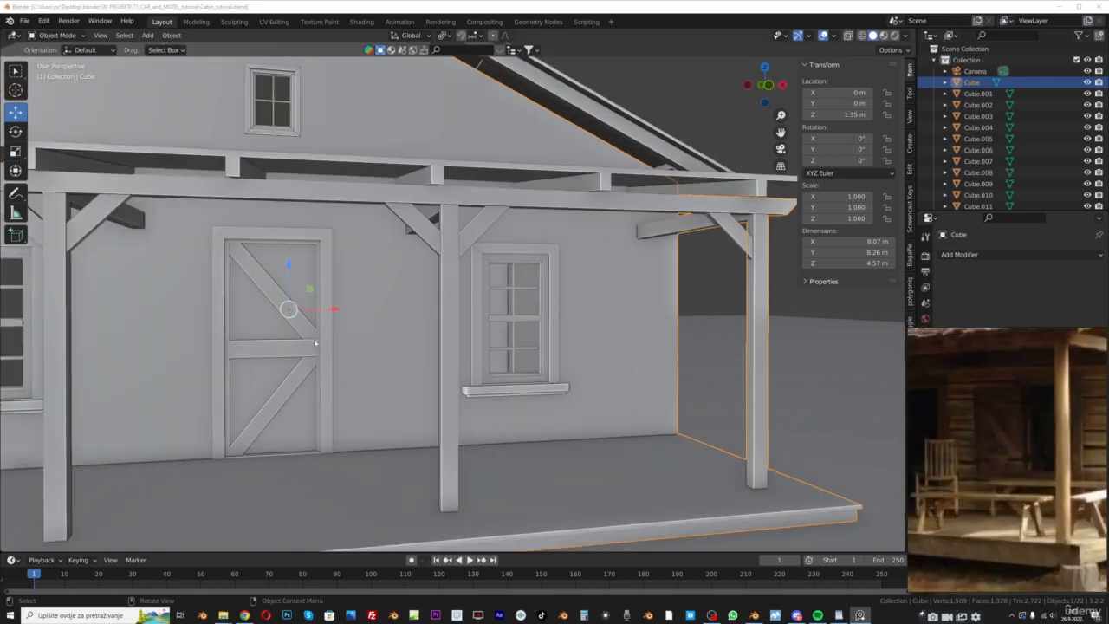
Duplicate the front door about 1.35 m along X toward the right window and pull the copy about 0.03 m out from the wall
click(285, 346)
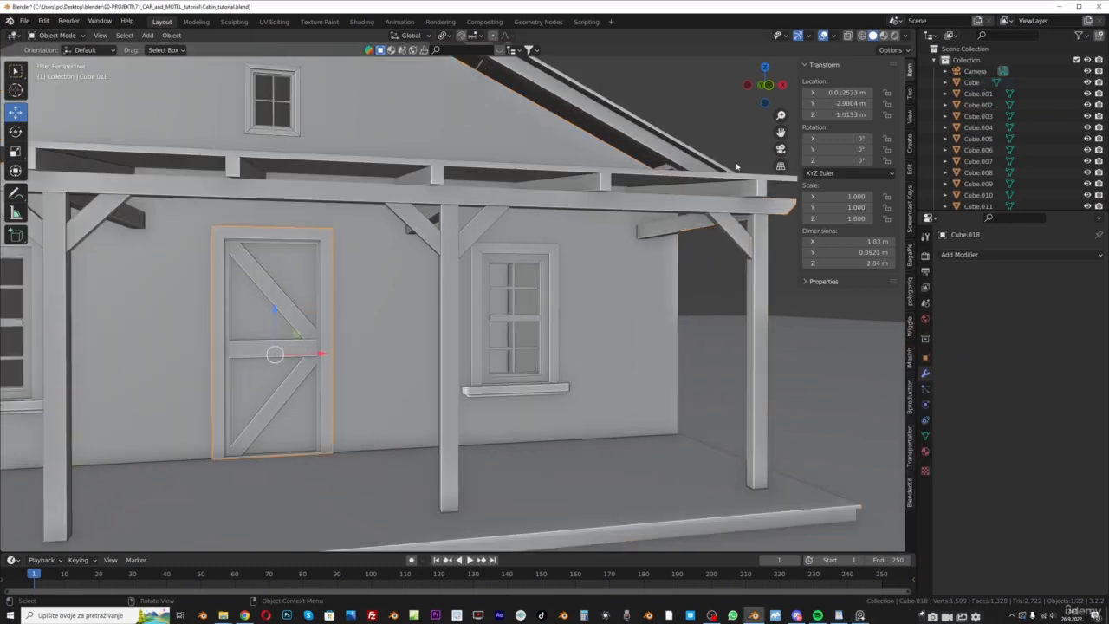
drag(780, 132, 888, 115)
scroll(465, 304, up, 3)
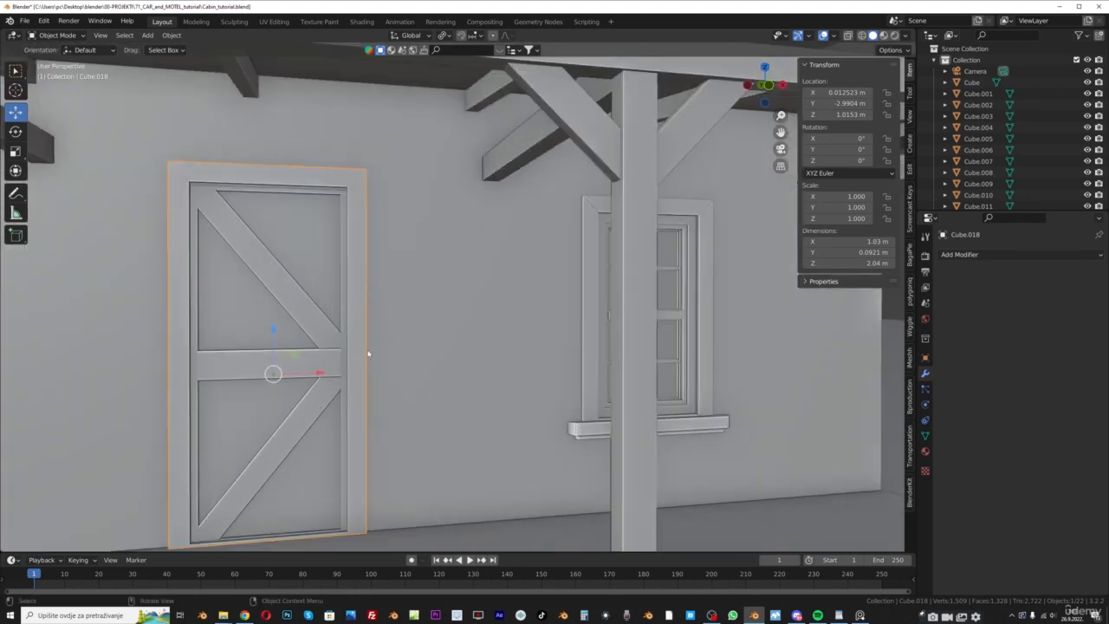
key(shift+d)
key(x)
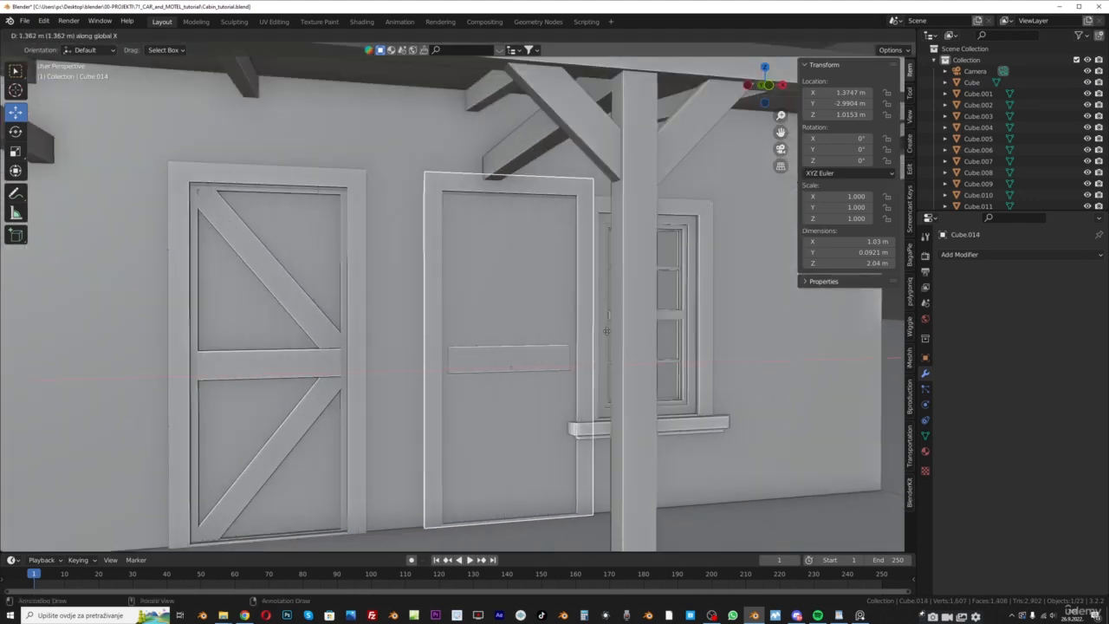
click(601, 328)
middle_drag(601, 327, 646, 358)
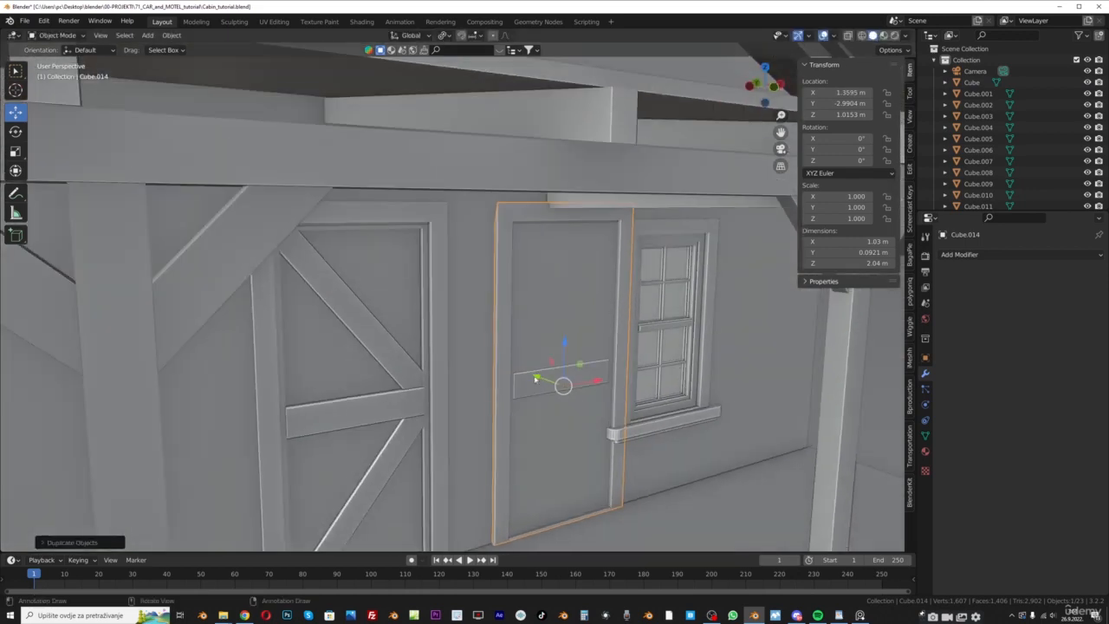
drag(539, 372, 537, 370)
Scale the door copy down to about 0.52 and move it along X and Z against the right window's left side as a shutter
scroll(637, 389, up, 2)
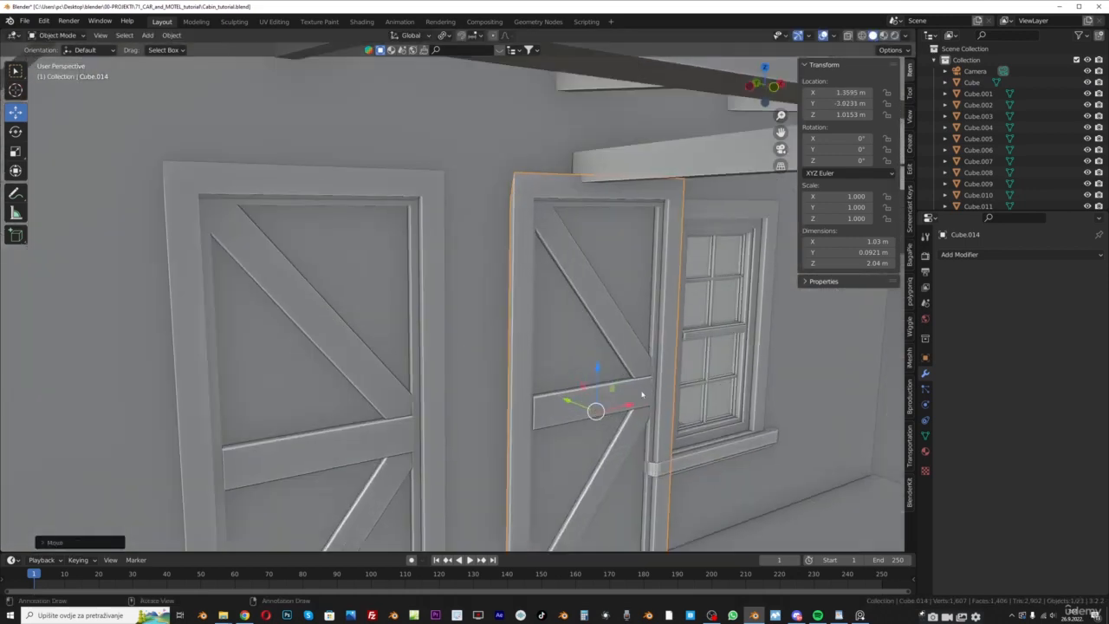
middle_drag(641, 392, 577, 342)
key(s)
click(481, 366)
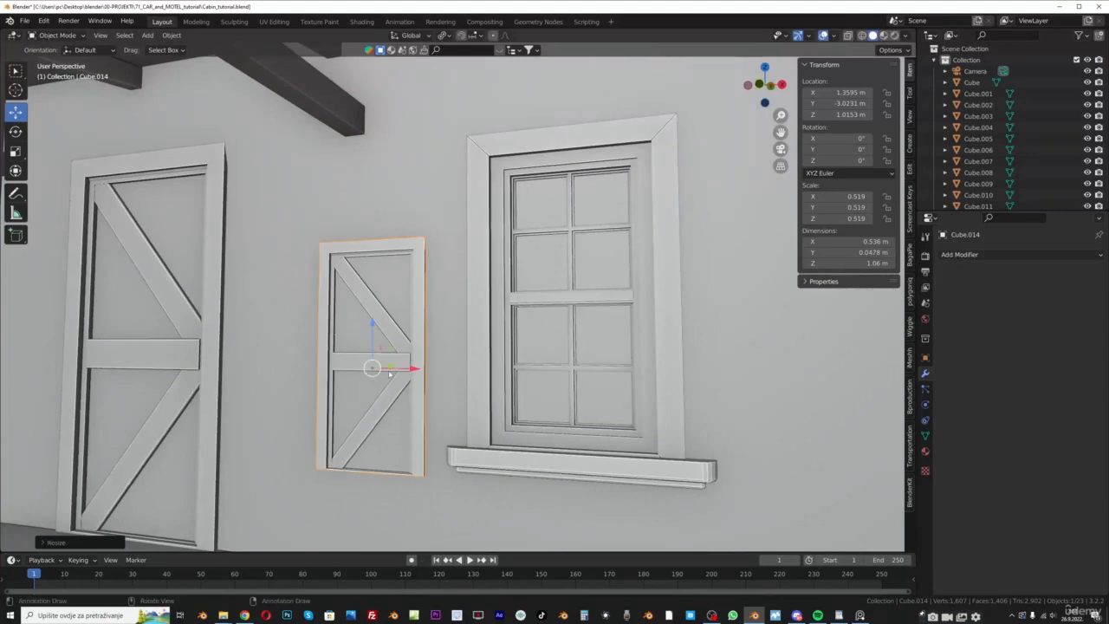
drag(413, 369, 462, 368)
drag(420, 322, 413, 255)
Enlarge the shutter copy to a scale of about 0.626, lower it to the window's height and nudge it outward along Y
key(s)
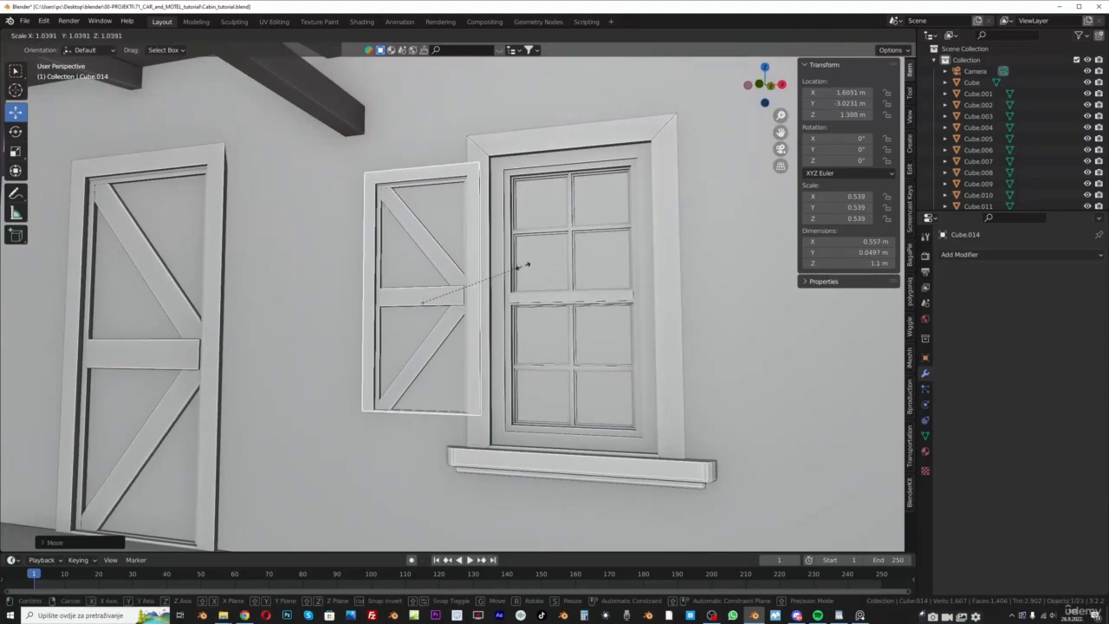
click(535, 263)
key(g)
key(z)
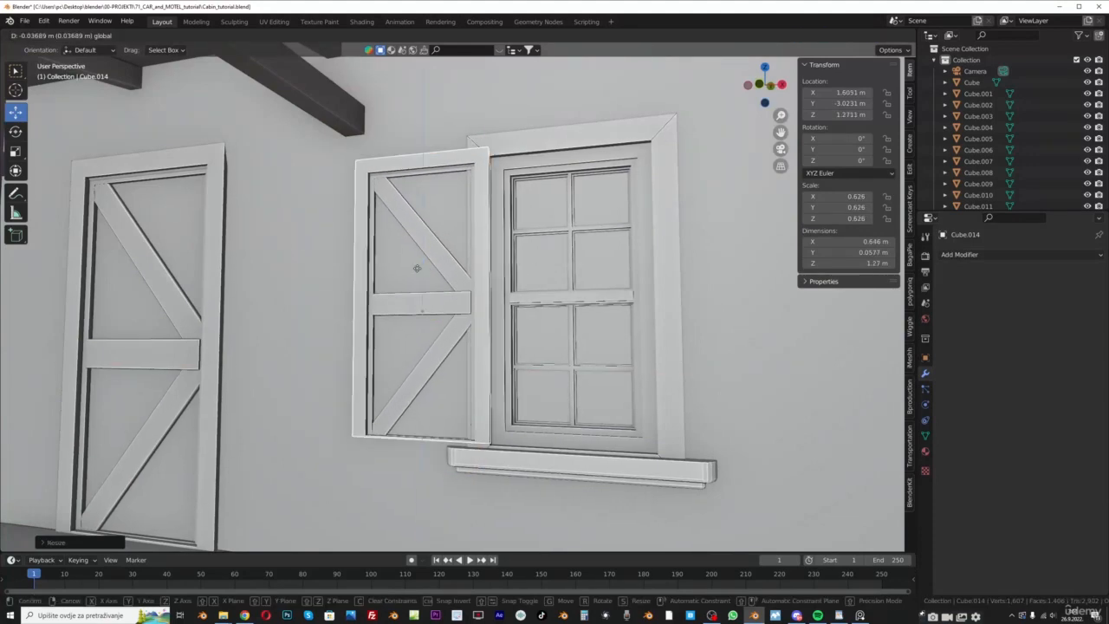
drag(417, 270, 416, 270)
scroll(442, 320, up, 2)
middle_drag(468, 347, 683, 402)
drag(672, 354, 677, 355)
In Edit Mode, raise the two inner faces along the shutter frame's bottom edge by about 0.1 m to thicken the bottom rail
middle_drag(737, 298, 660, 280)
drag(777, 135, 724, 48)
scroll(552, 346, up, 4)
middle_drag(552, 346, 535, 340)
click(71, 35)
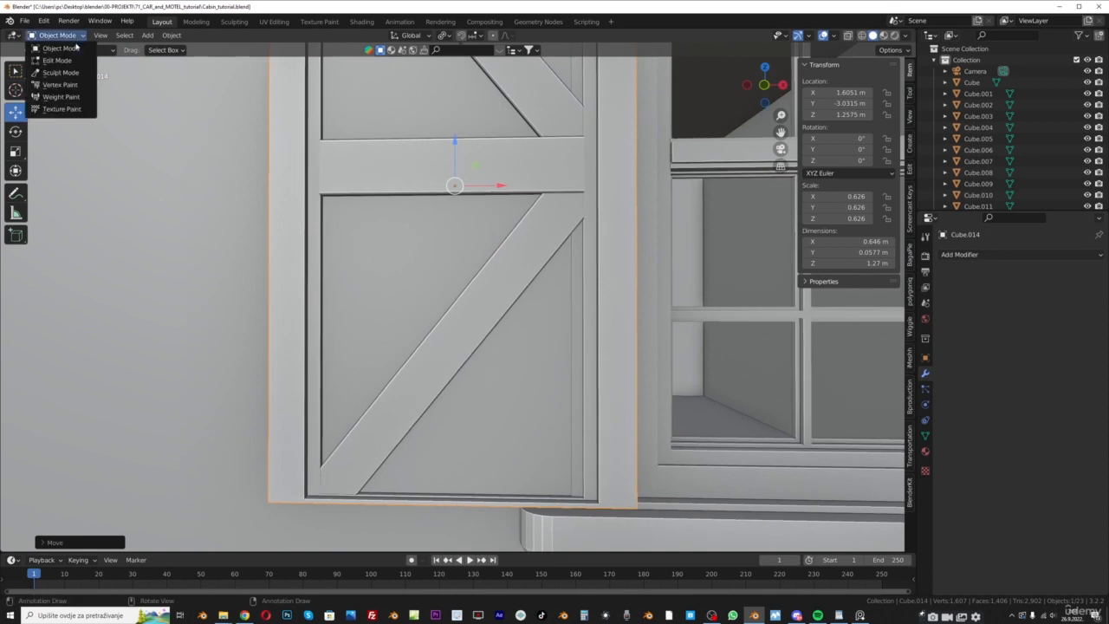
click(67, 61)
key(3)
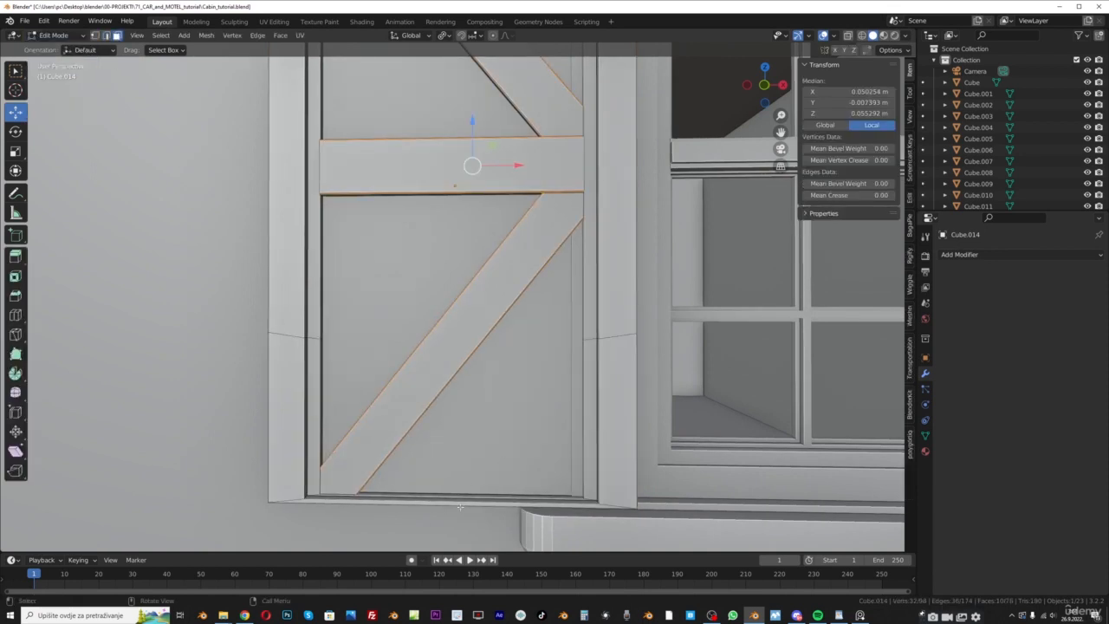
click(460, 504)
shift+click(430, 498)
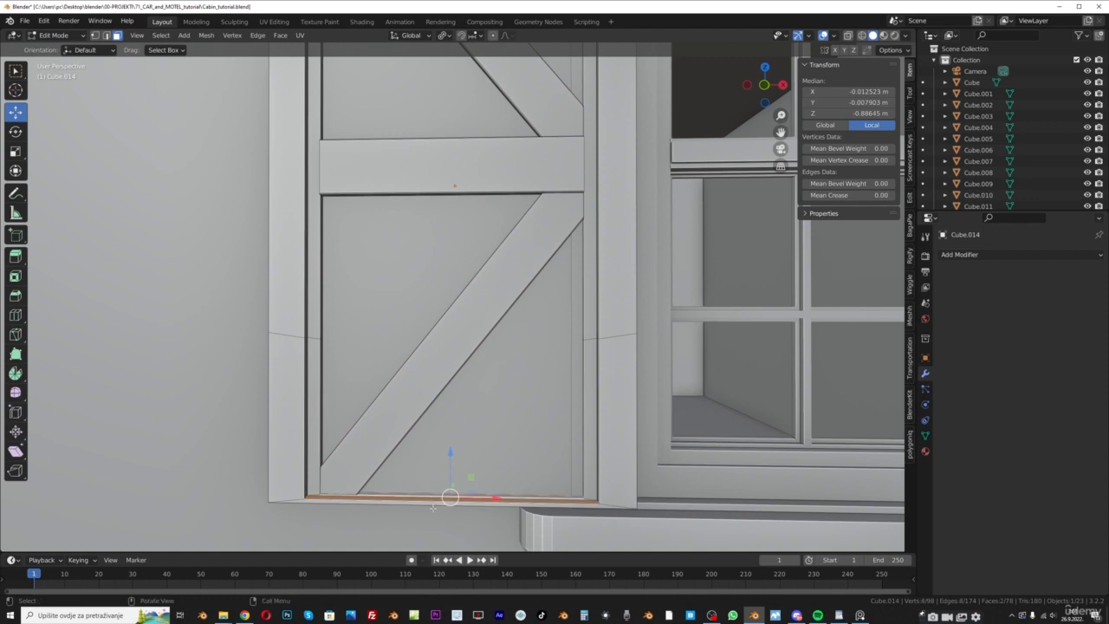
drag(450, 452, 459, 397)
Fine-tune the bottom rail's inner faces to a local Z of about -0.783 m, return to Object Mode and save the file
scroll(458, 397, down, 6)
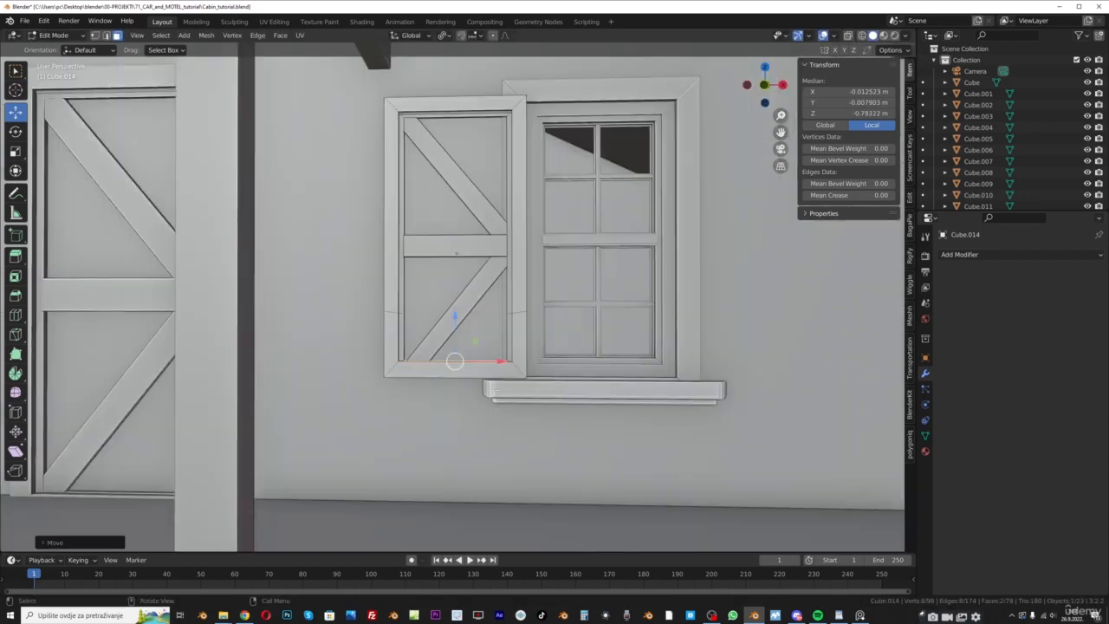
key(g)
key(z)
click(468, 336)
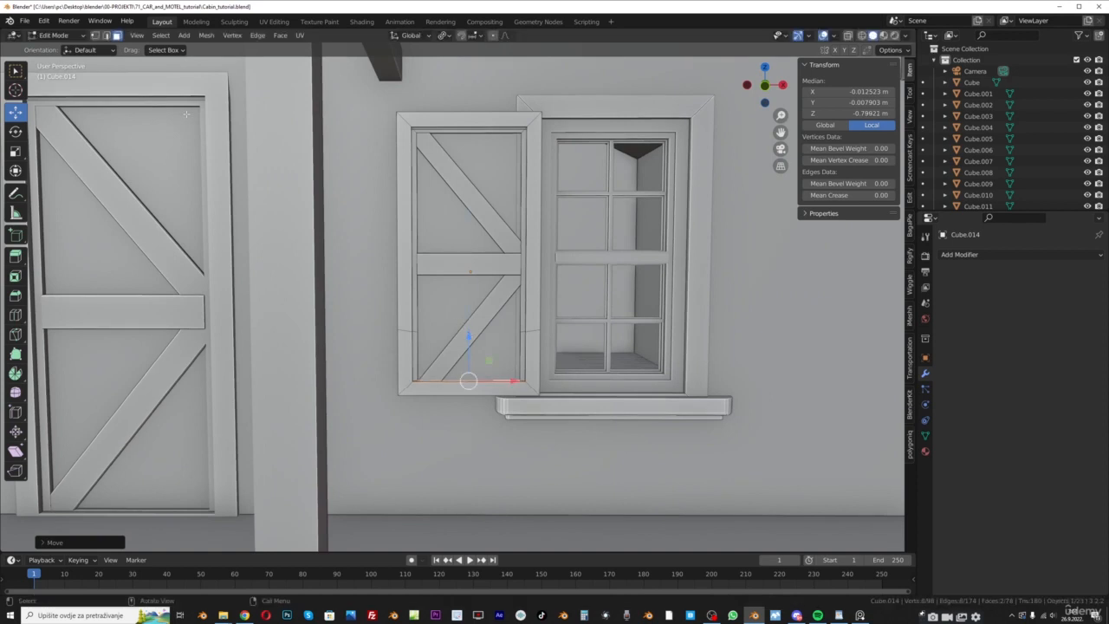
drag(468, 335, 466, 331)
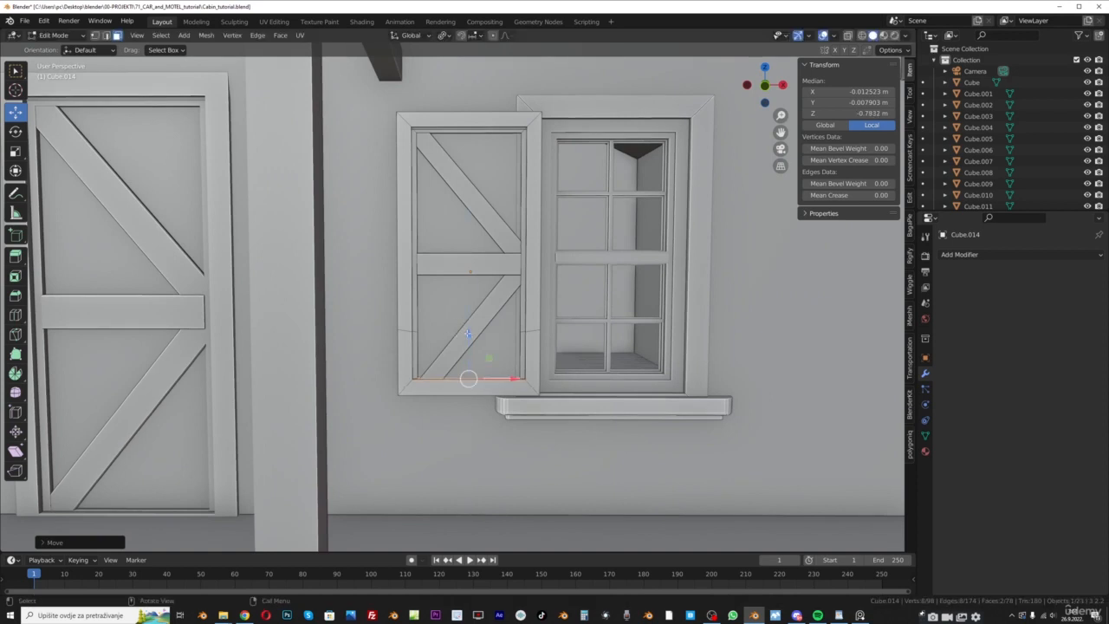
click(58, 36)
click(59, 49)
key(ctrl+s)
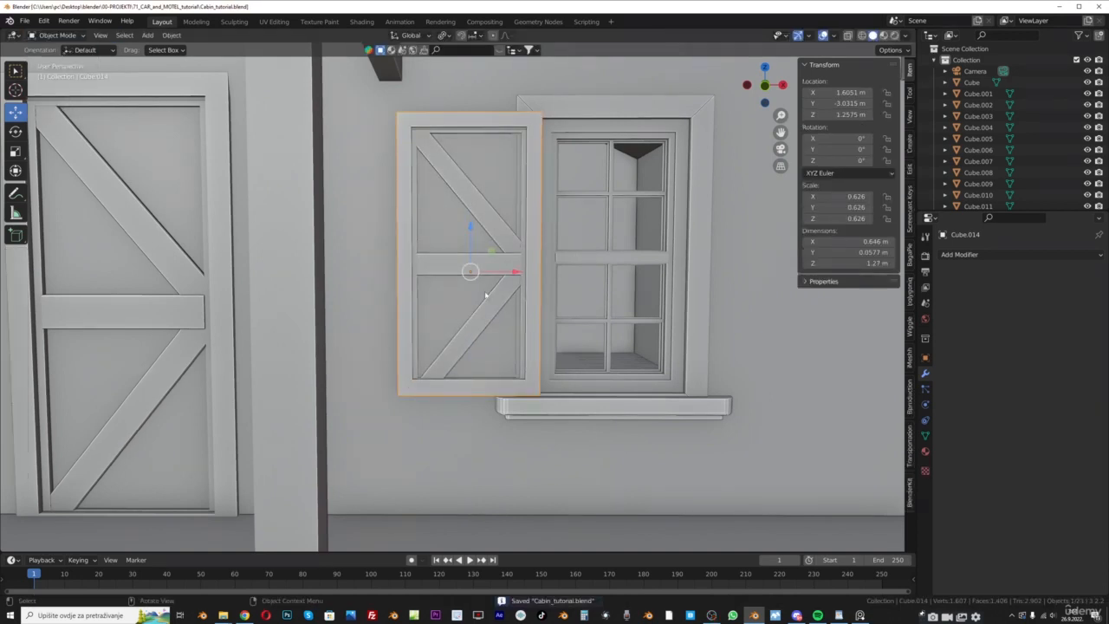
scroll(472, 307, up, 2)
middle_drag(471, 307, 435, 364)
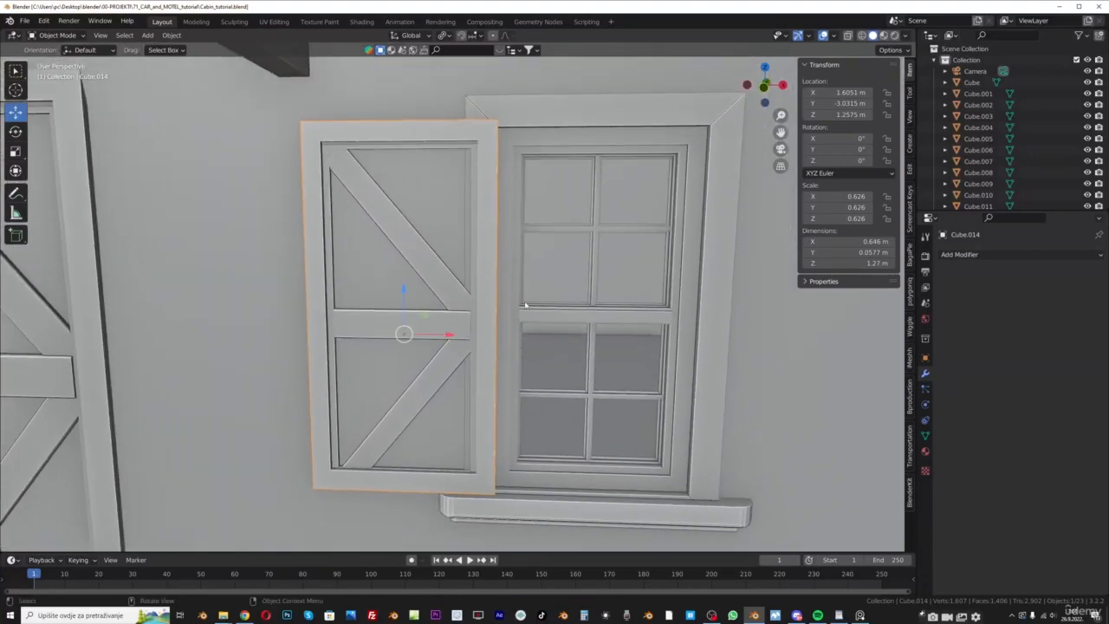
key(r)
key(z)
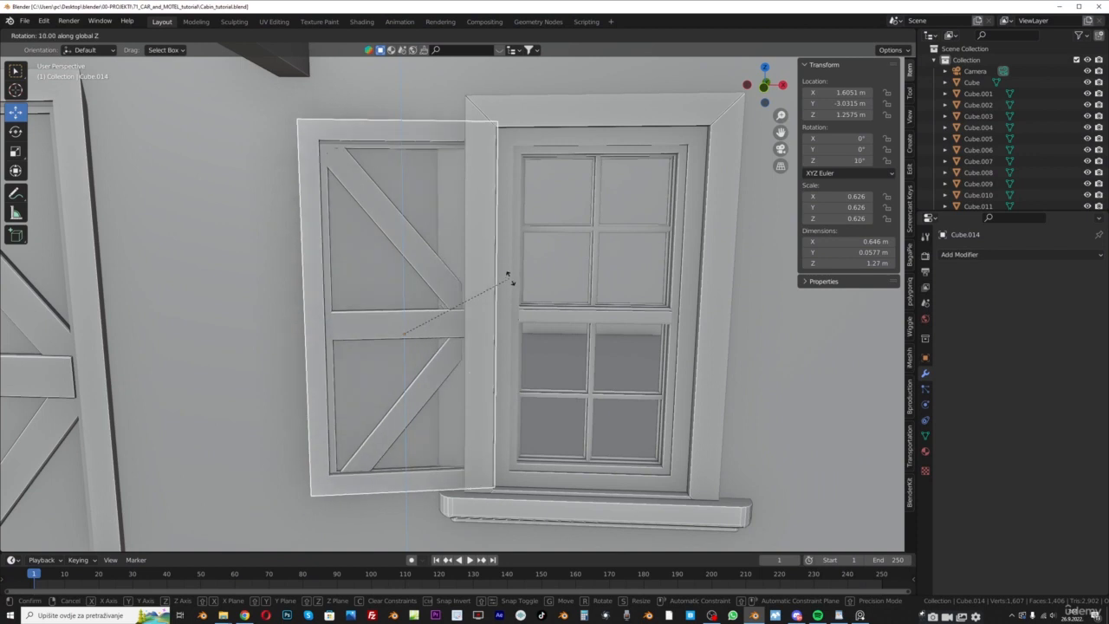
key(Escape)
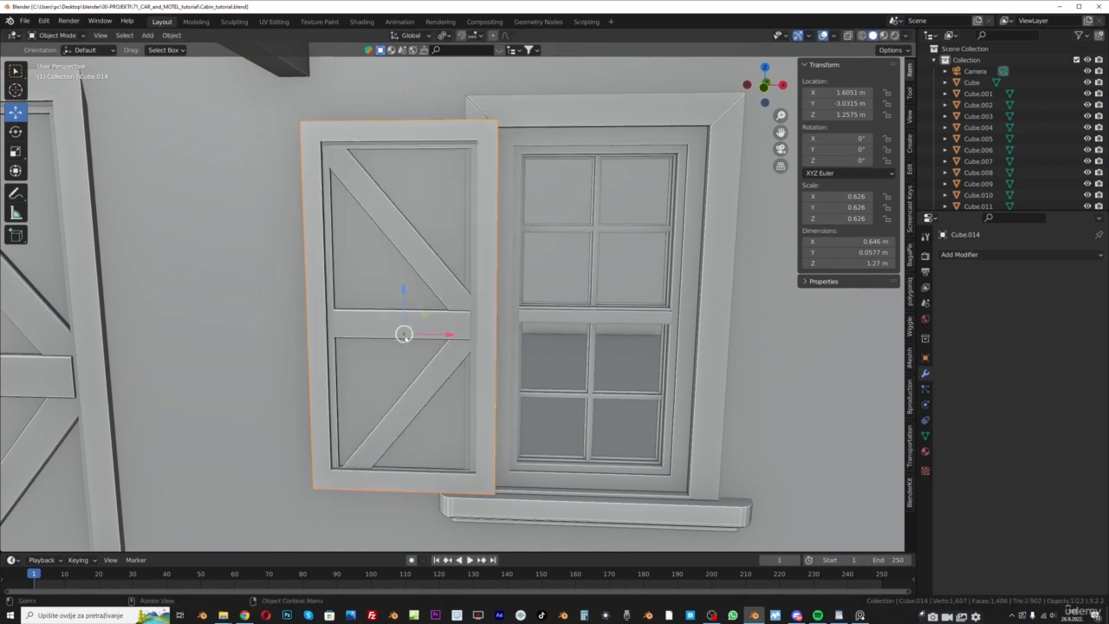
Move only the shutter's origin about 0.31 m along X to its window-side edge, with Affect Only Origins enabled just for this move
click(897, 50)
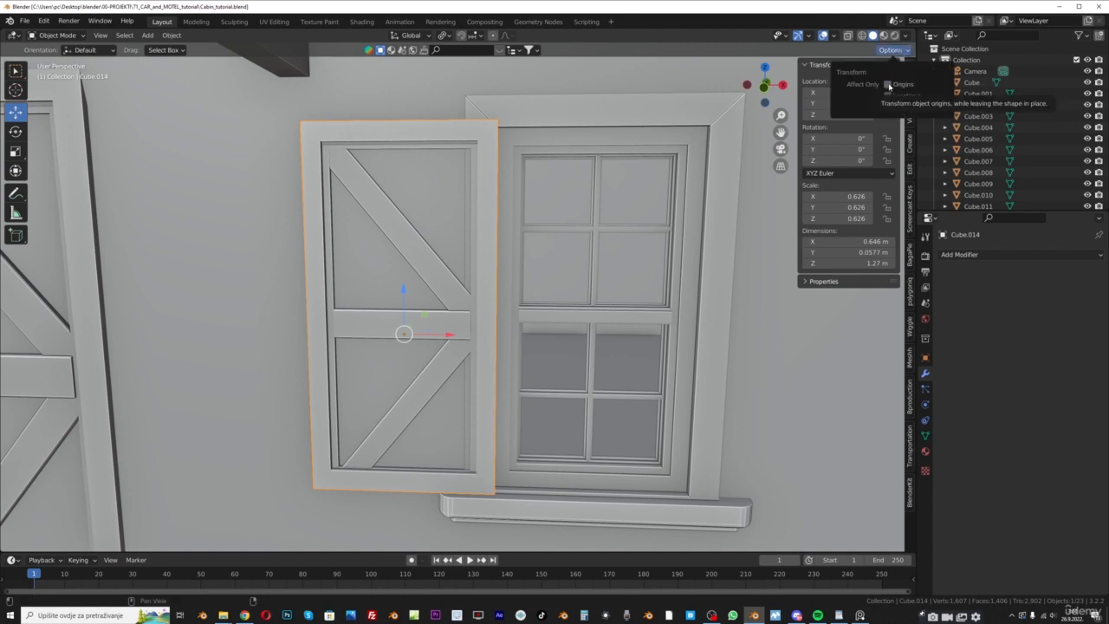
click(888, 85)
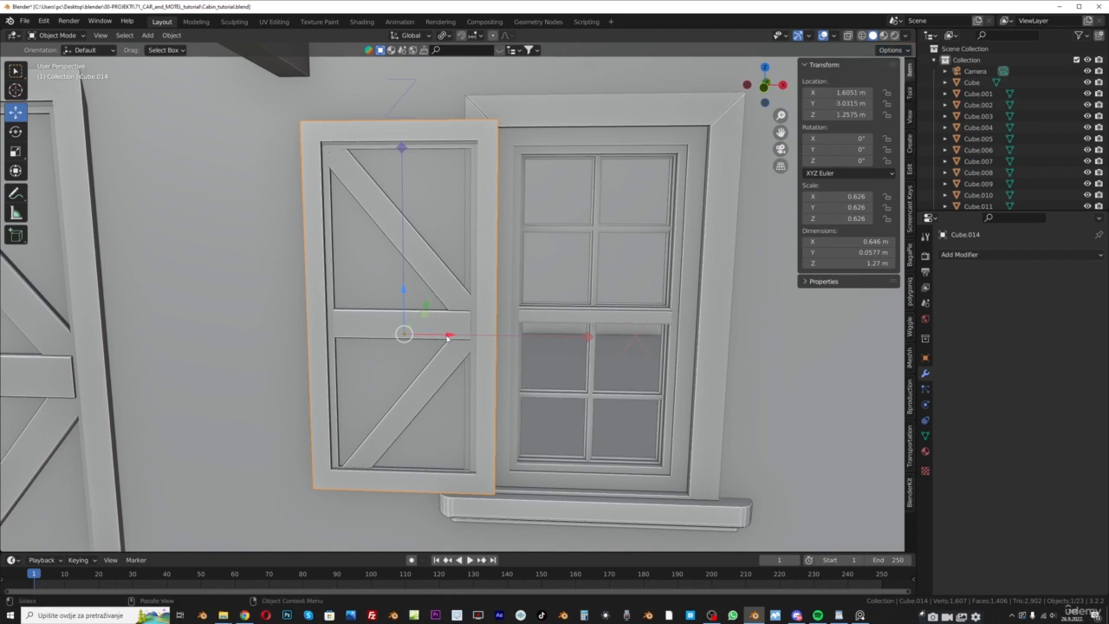
drag(447, 336, 538, 334)
click(890, 50)
click(887, 84)
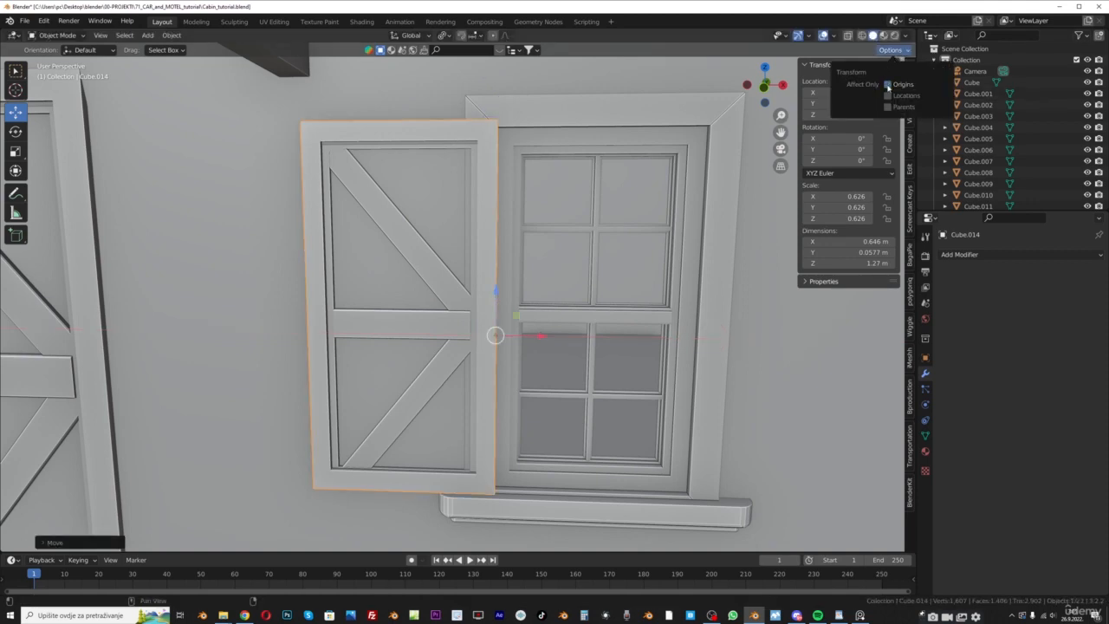
scroll(648, 324, down, 3)
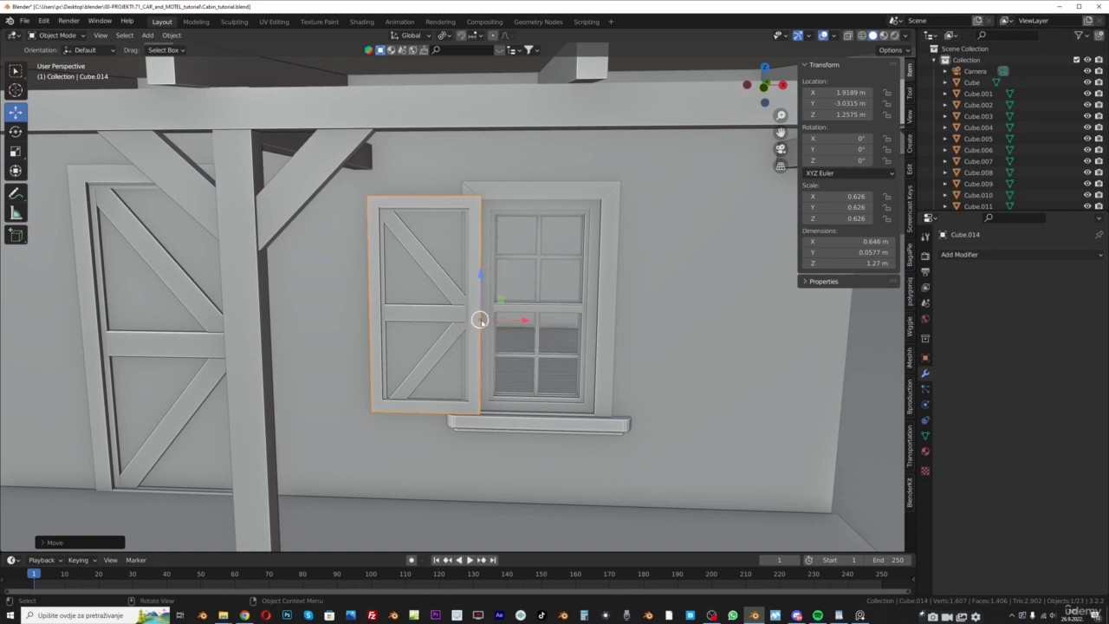
key(r)
key(z)
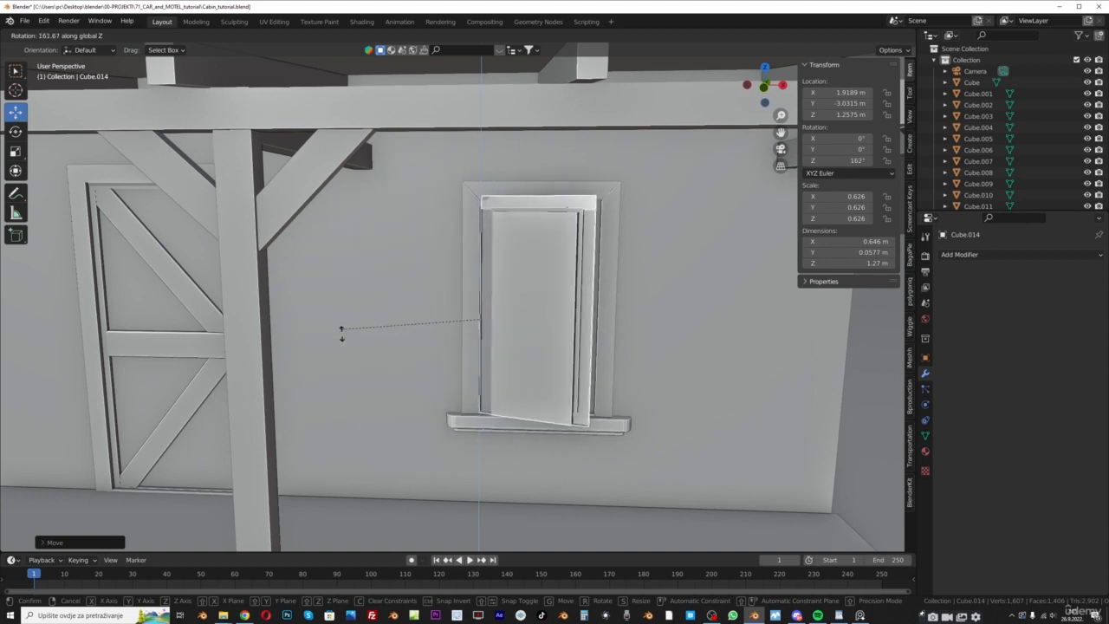
key(Escape)
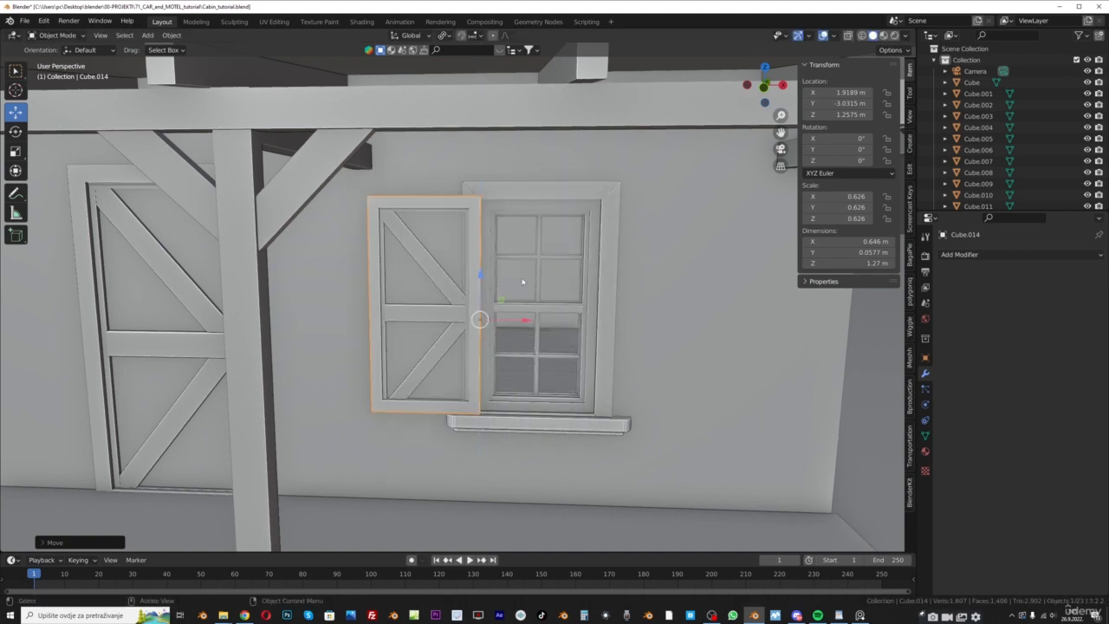
Swing the shutter about 11.4° around Z and nudge it to about X 1.909 m and Y -3.042 m against the window frame
key(r)
key(z)
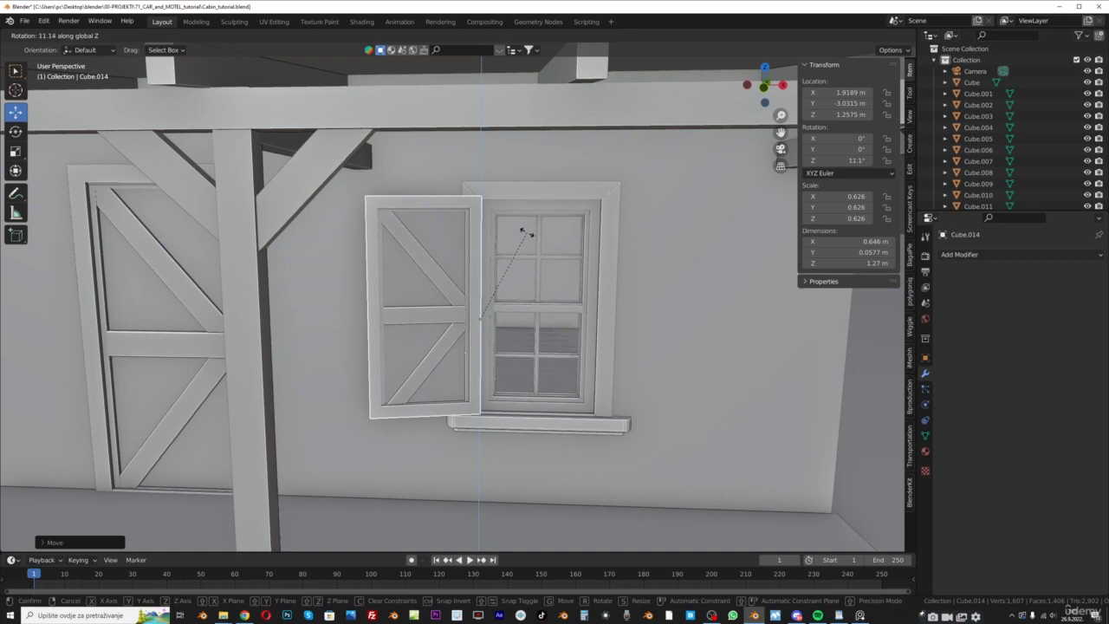
click(501, 342)
mouse_move(501, 342)
middle_down()
mouse_move(433, 342)
mouse_move(513, 329)
mouse_move(493, 330)
middle_up()
key(g)
key(x)
click(516, 325)
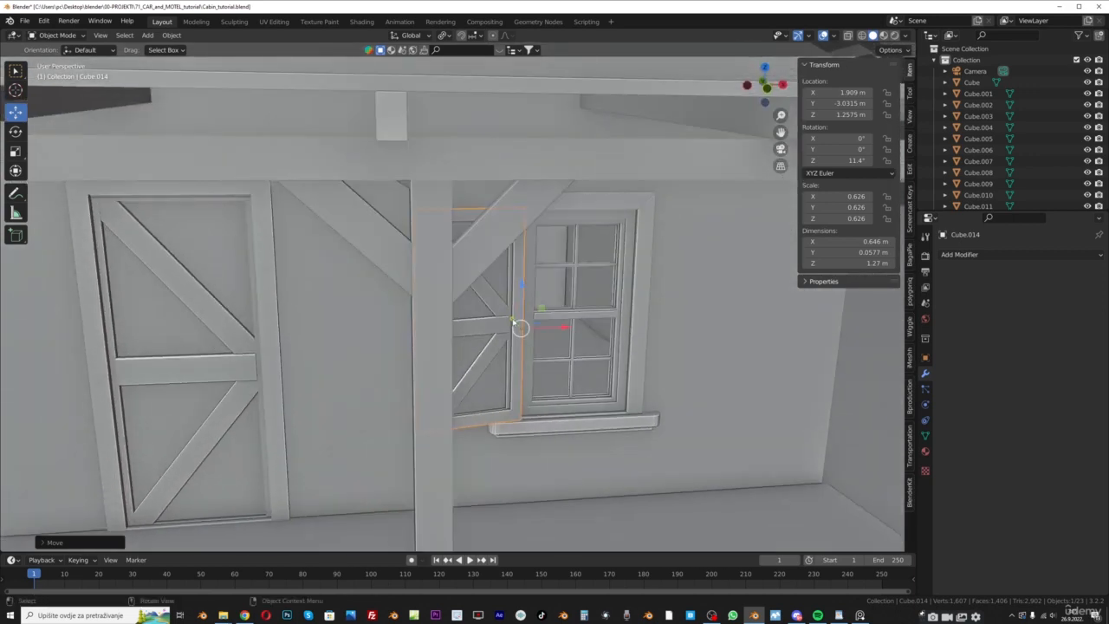
drag(512, 322, 515, 321)
Duplicate the shutter about 4.52 m along negative X to the left side of the other front window
scroll(525, 317, down, 2)
middle_drag(525, 317, 548, 314)
scroll(545, 295, down, 3)
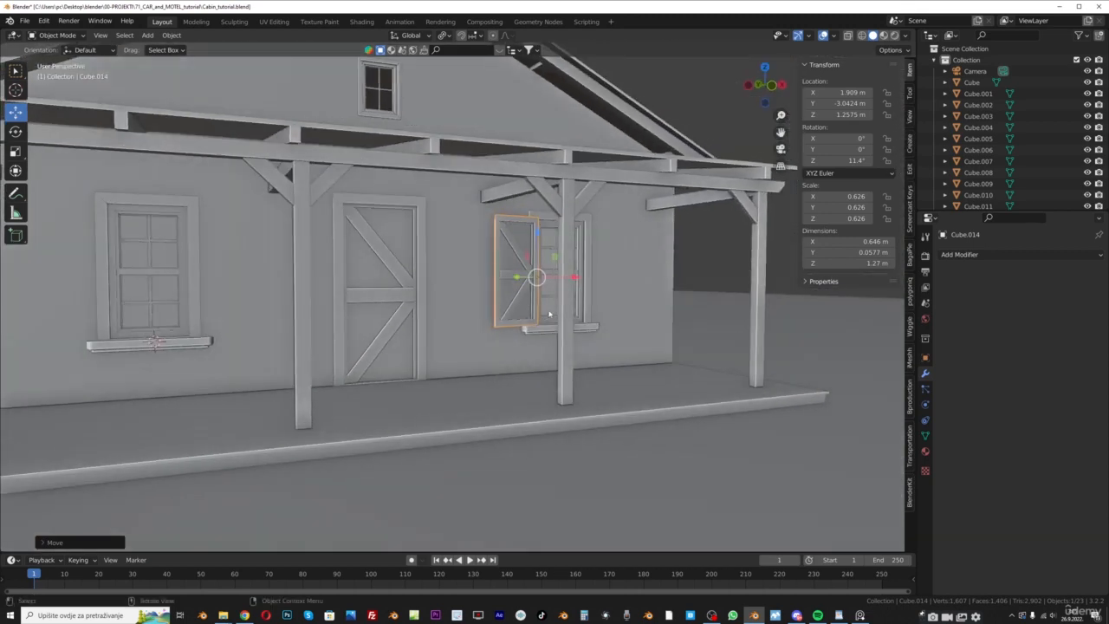
key(shift+d)
key(x)
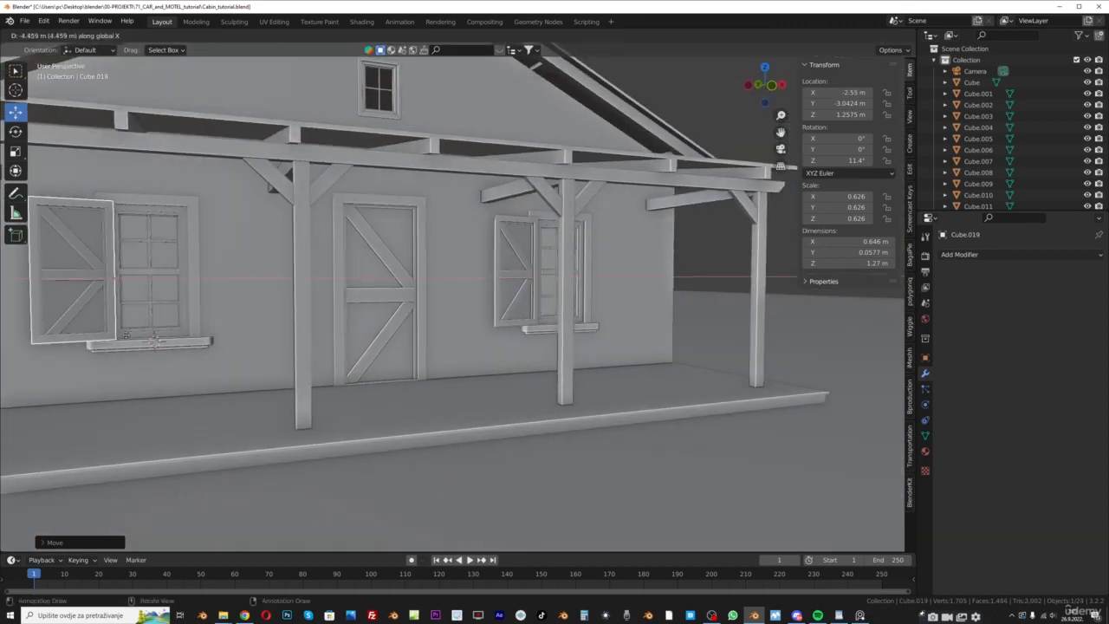
click(137, 338)
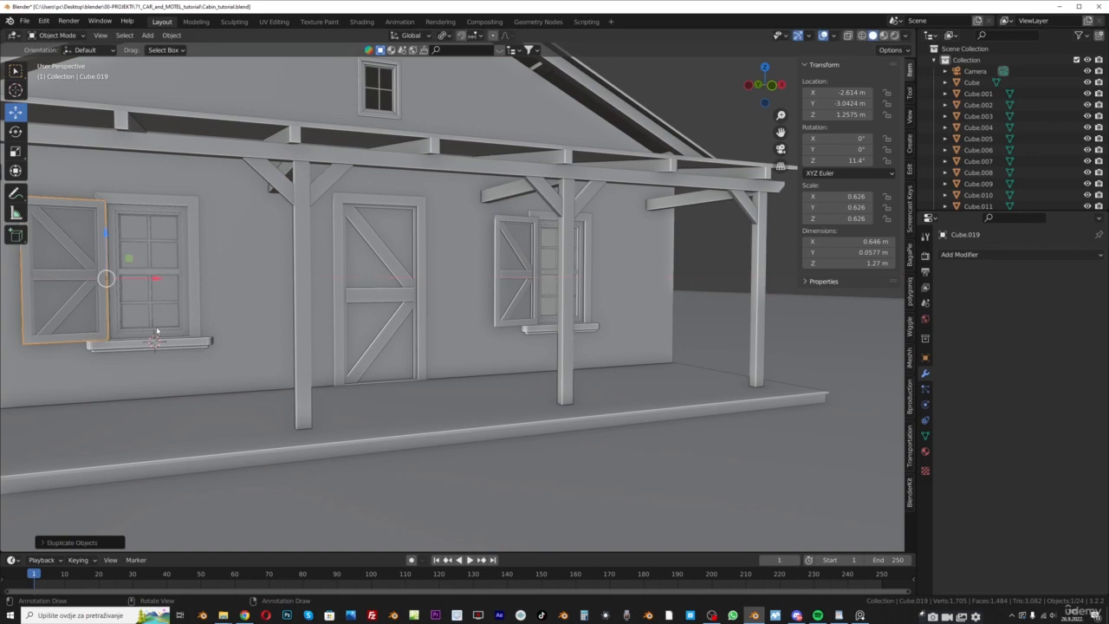
Rotate the copied shutter around Z to about 10.6° so its opening differs slightly from the first shutter
middle_drag(137, 338, 429, 289)
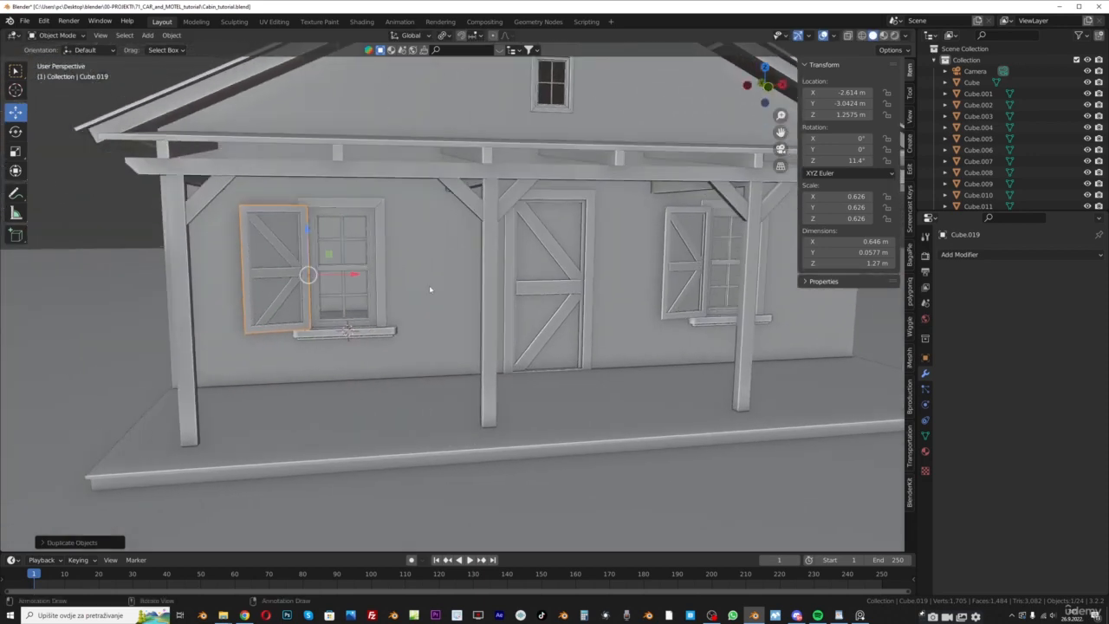
key(r)
key(z)
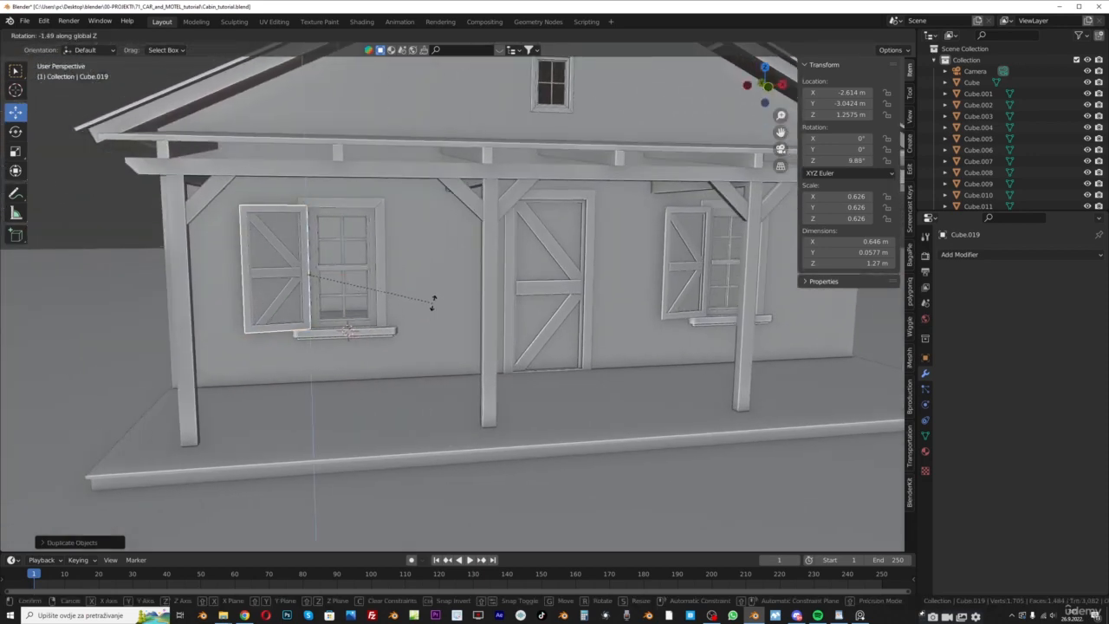
click(433, 301)
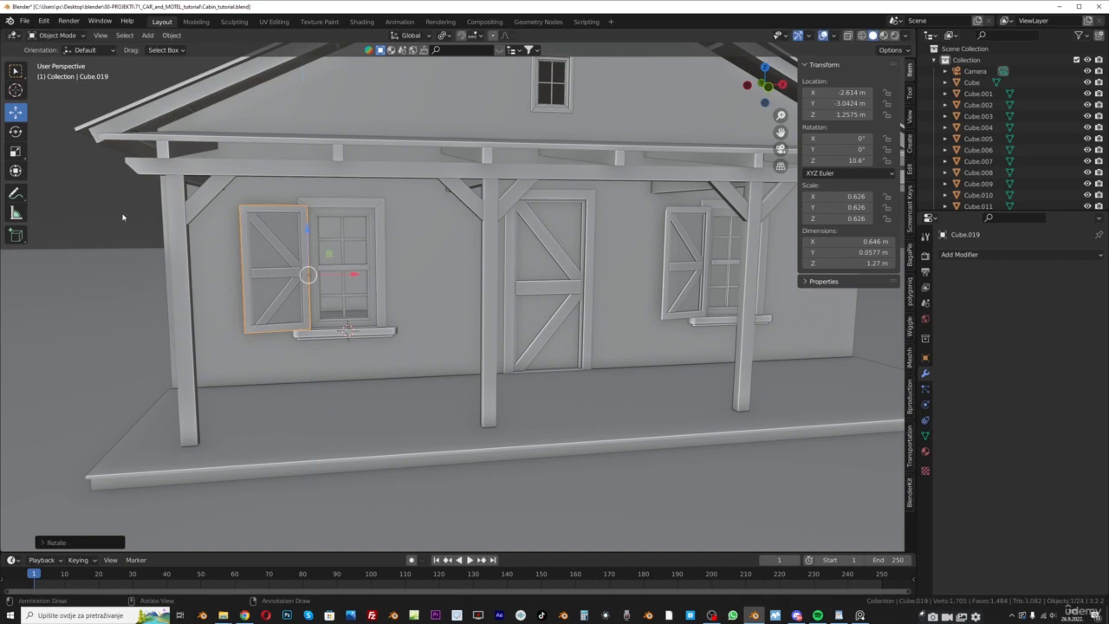
Deselect the shutter copy, check the cabin's whole front with both shutters, and save the file
click(123, 218)
scroll(399, 247, down, 3)
middle_drag(411, 249, 394, 238)
key(KP_1)
scroll(493, 293, down, 1)
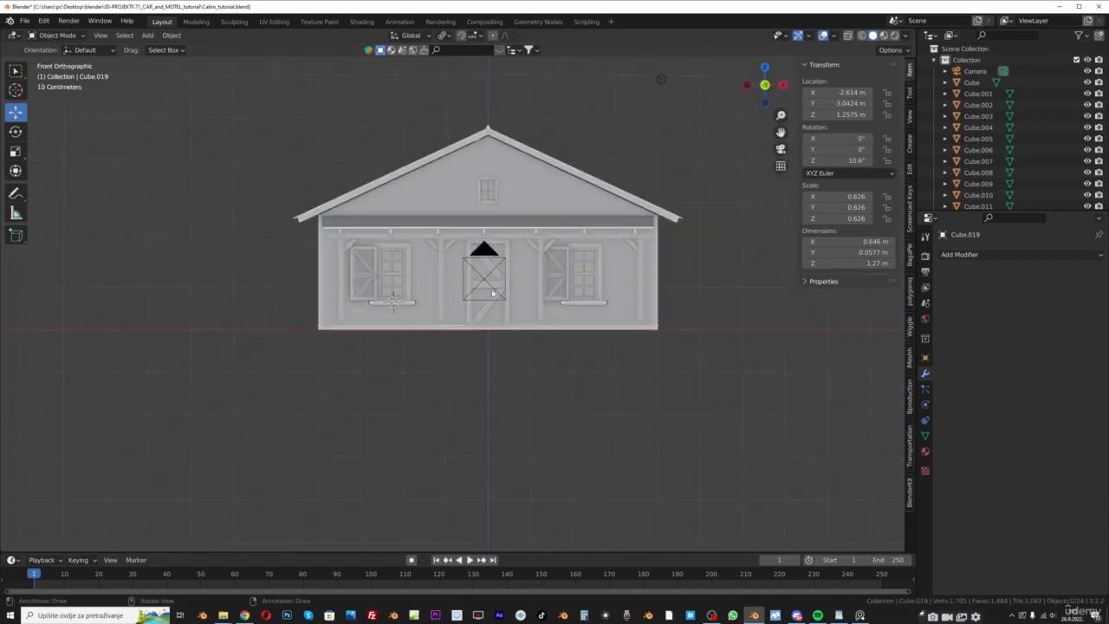
middle_drag(509, 309, 530, 312)
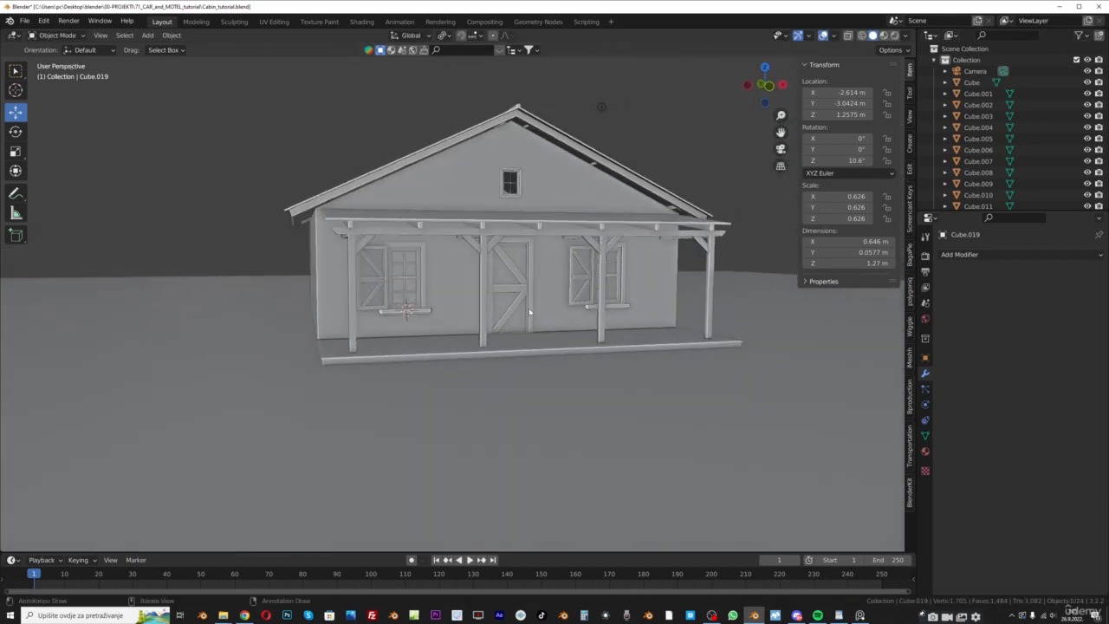
key(ctrl+s)
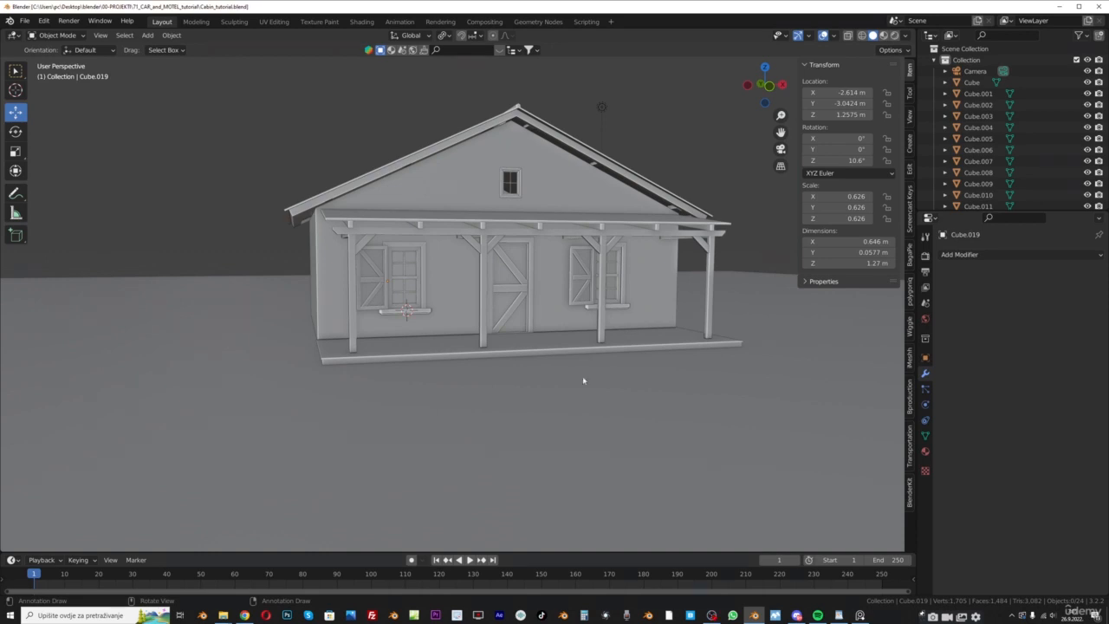